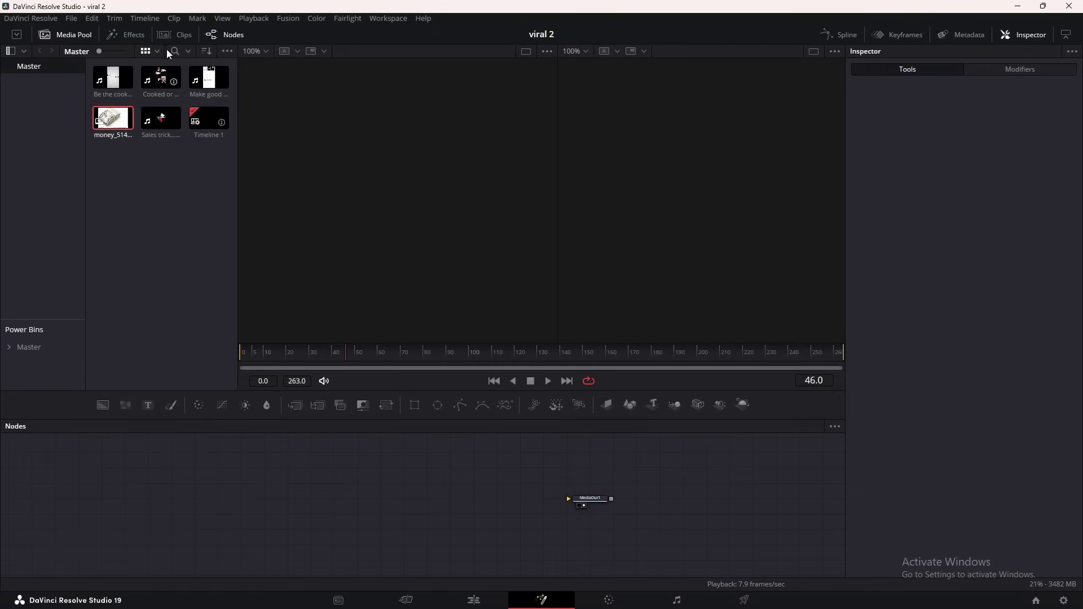
# Add the "Make good ..." reference clip to the node graph and show it in the second viewer at frame 0.
pyautogui.moveTo(209, 78); pyautogui.dragTo(589, 466)
pyautogui.press('2')
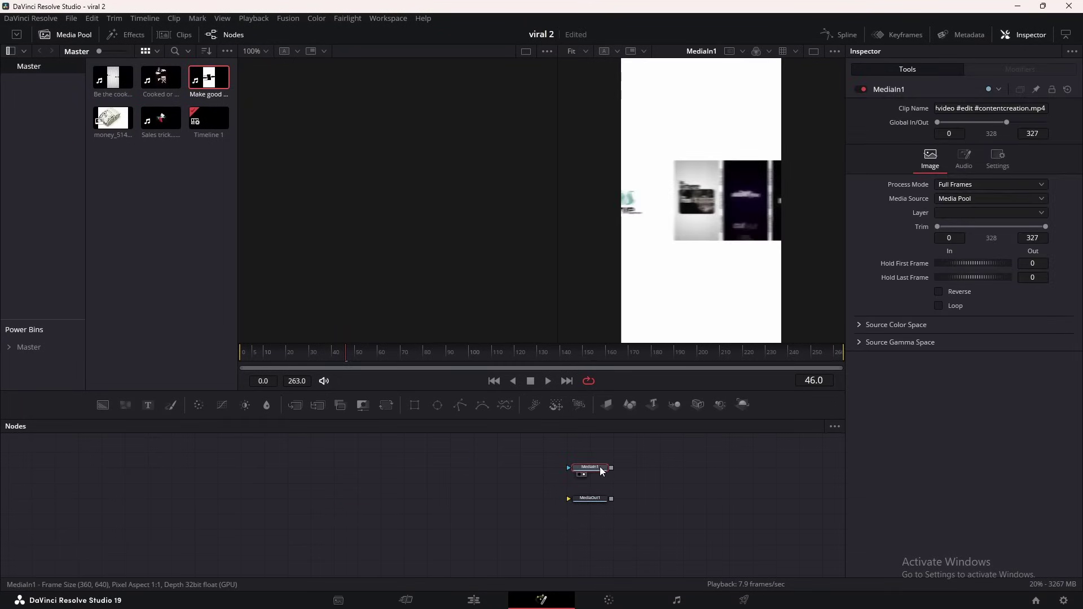
pyautogui.moveTo(300, 353); pyautogui.dragTo(242, 343)
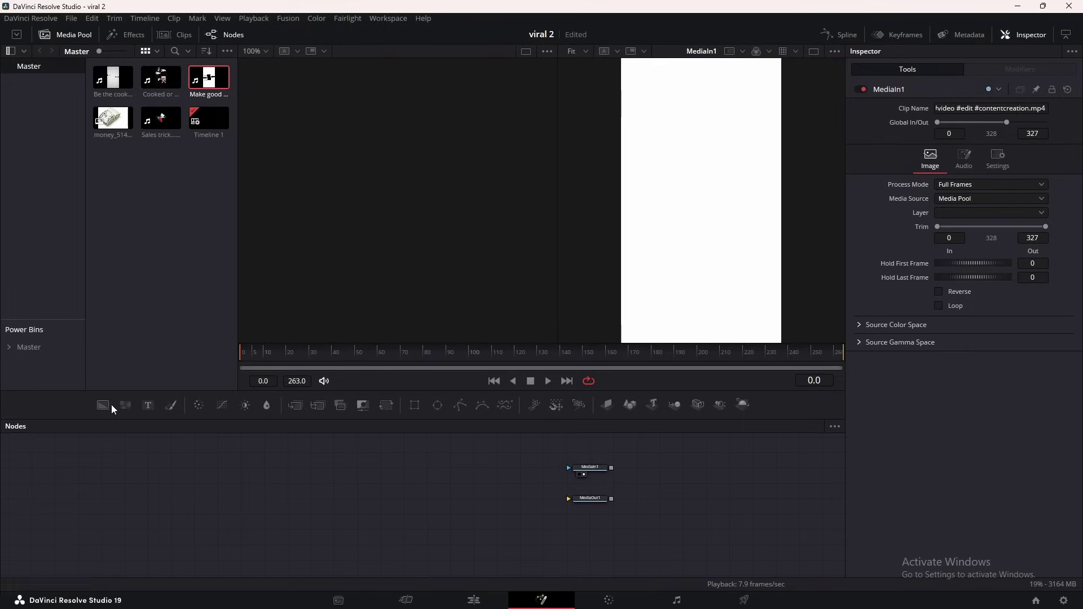
# Feed MediaOut1 from a new Background node placed below it, with red, green and blue set to 1.0 for solid white.
pyautogui.moveTo(109, 405); pyautogui.dragTo(403, 454)
pyautogui.moveTo(353, 500); pyautogui.dragTo(364, 130)
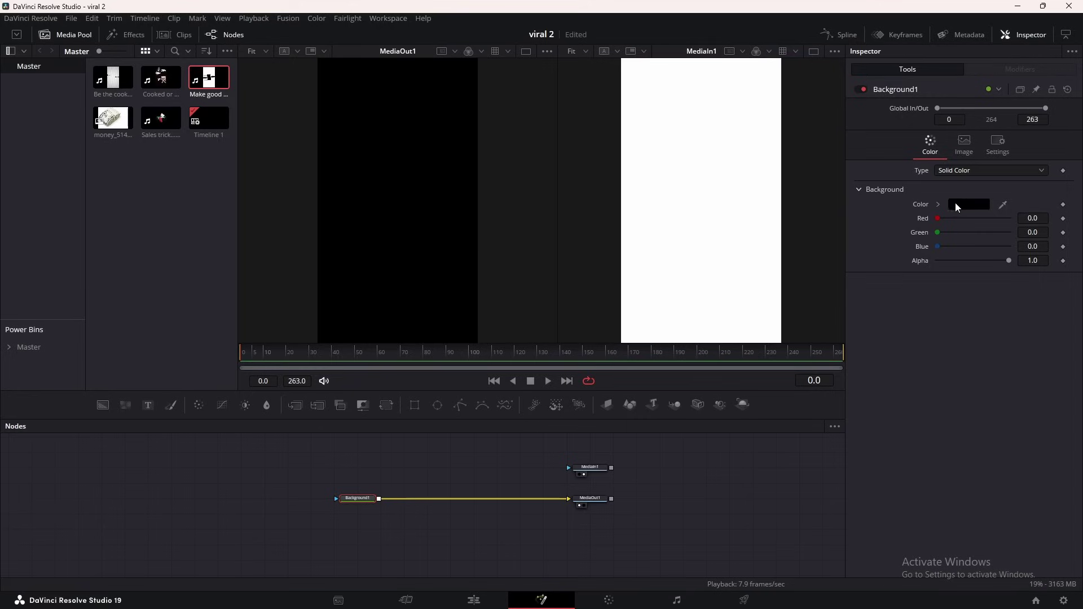
pyautogui.moveTo(938, 218); pyautogui.dragTo(1009, 219)
pyautogui.moveTo(938, 233); pyautogui.dragTo(1010, 232)
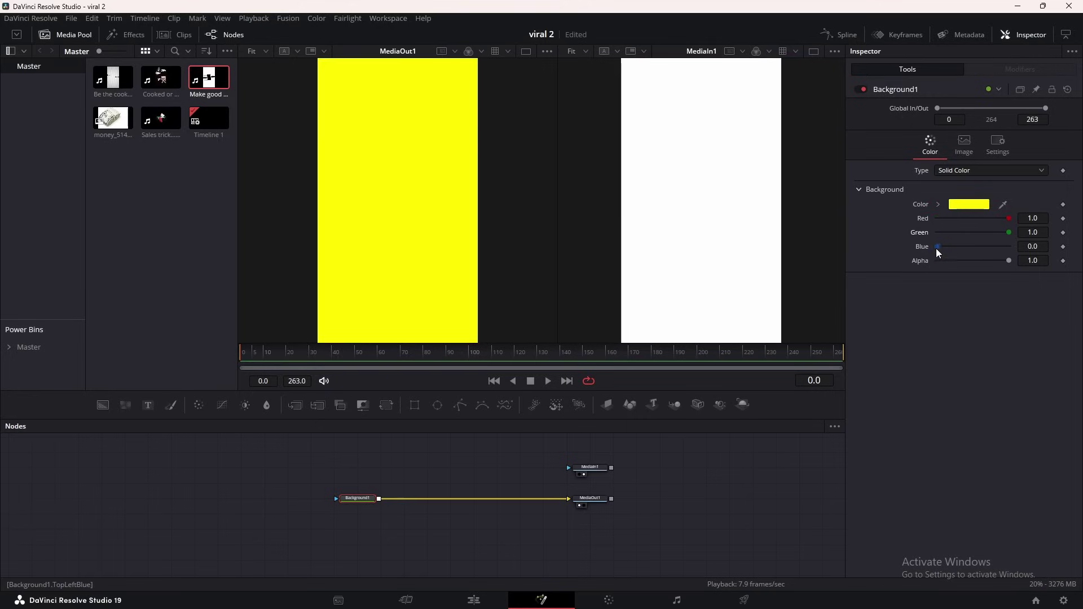
pyautogui.moveTo(937, 247); pyautogui.dragTo(1009, 246)
pyautogui.moveTo(370, 498); pyautogui.dragTo(556, 522)
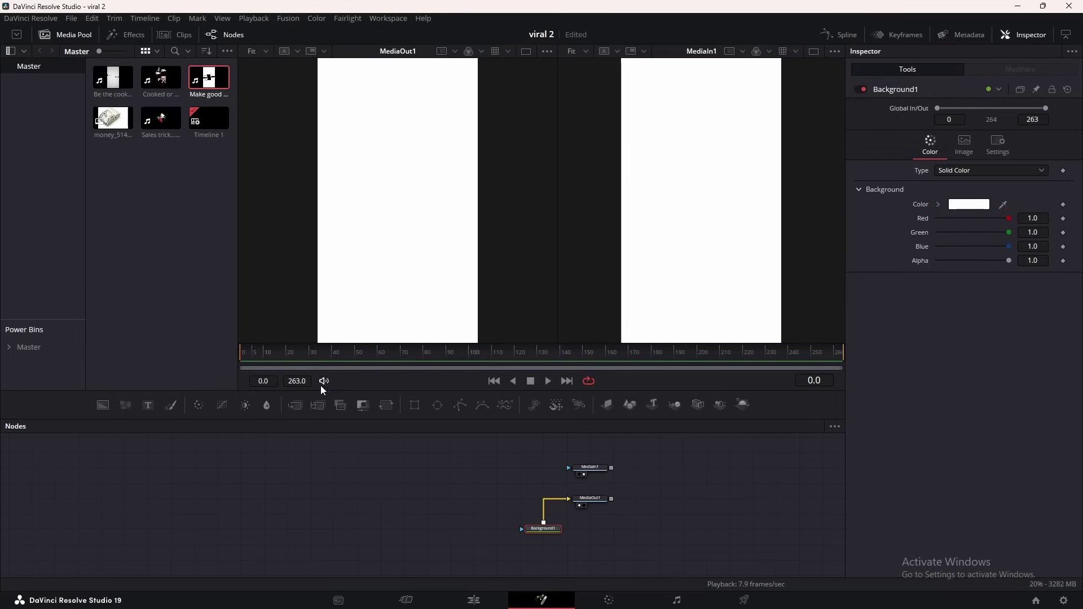
# At frame 23, add three Text+ nodes merged together and composite them over the white background.
pyautogui.moveTo(269, 350); pyautogui.dragTo(294, 353)
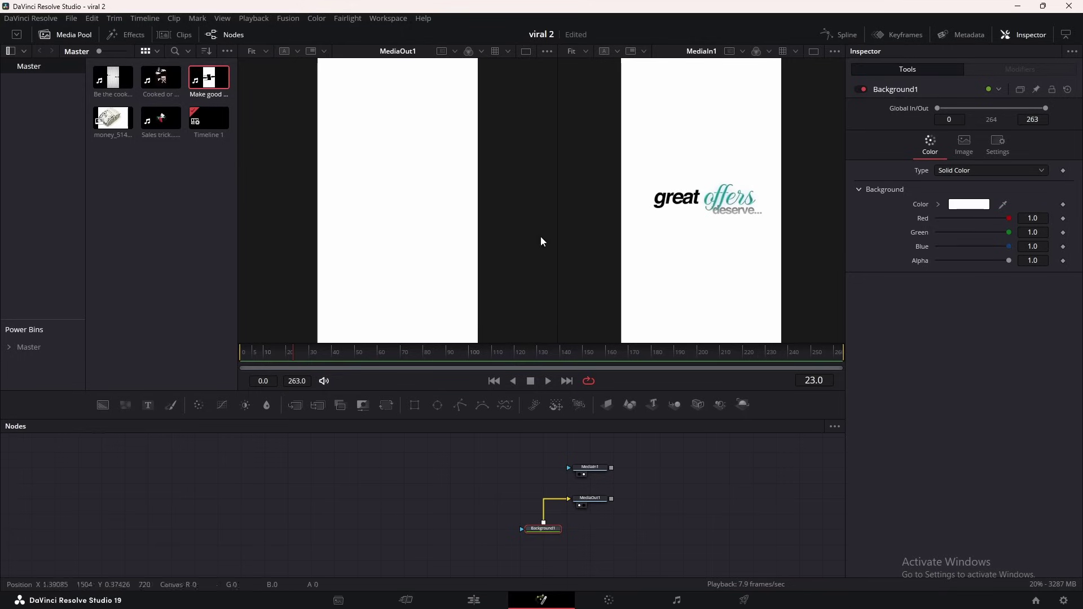
pyautogui.moveTo(149, 405); pyautogui.dragTo(156, 407)
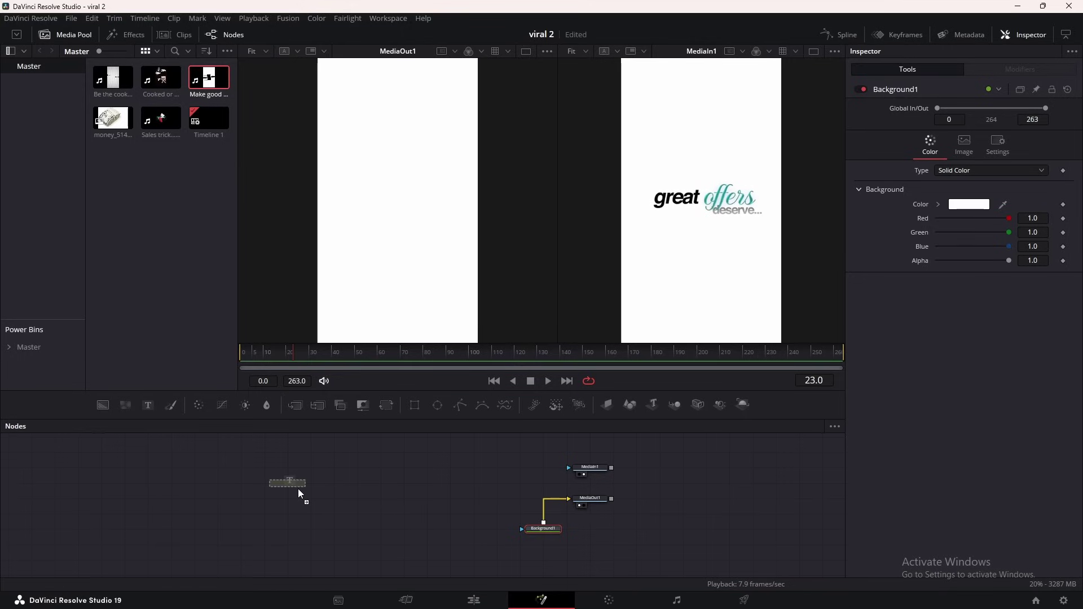
pyautogui.moveTo(298, 489); pyautogui.dragTo(286, 499)
pyautogui.moveTo(148, 405); pyautogui.dragTo(543, 527)
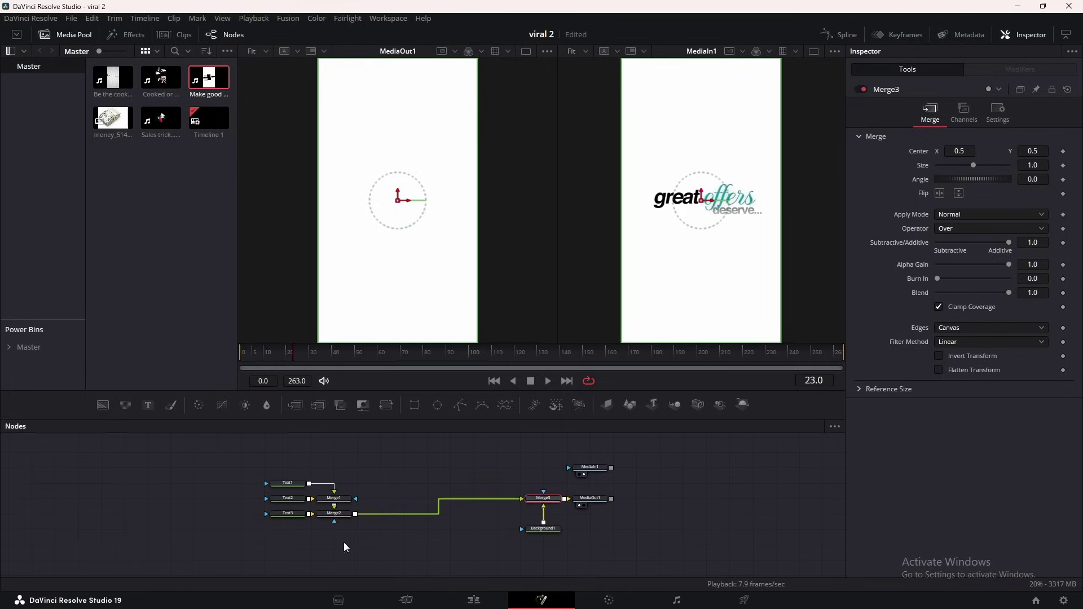
pyautogui.moveTo(276, 482); pyautogui.dragTo(263, 506)
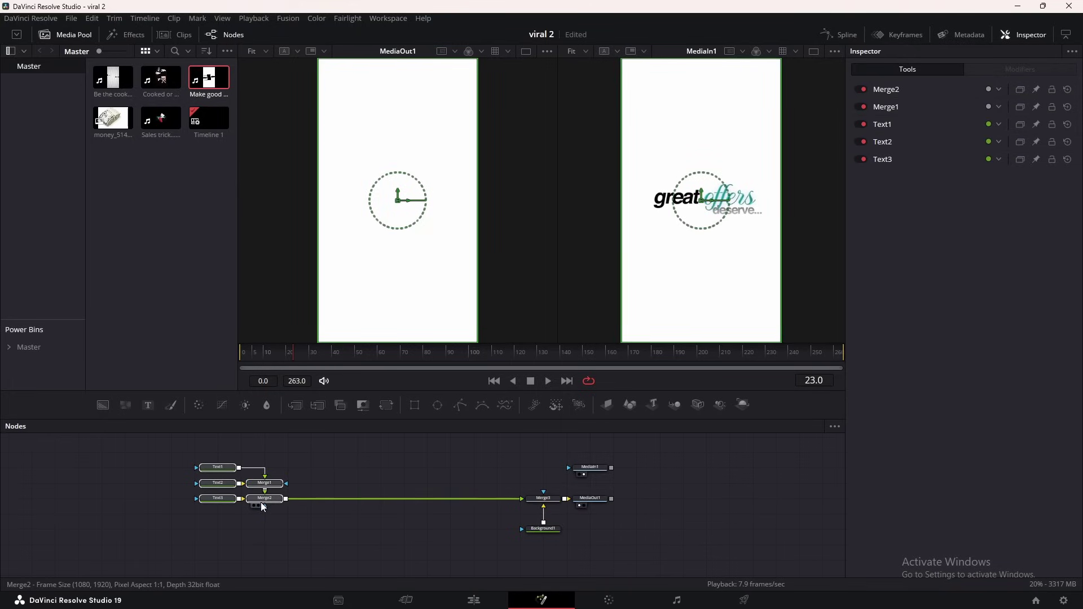
pyautogui.click(260, 502)
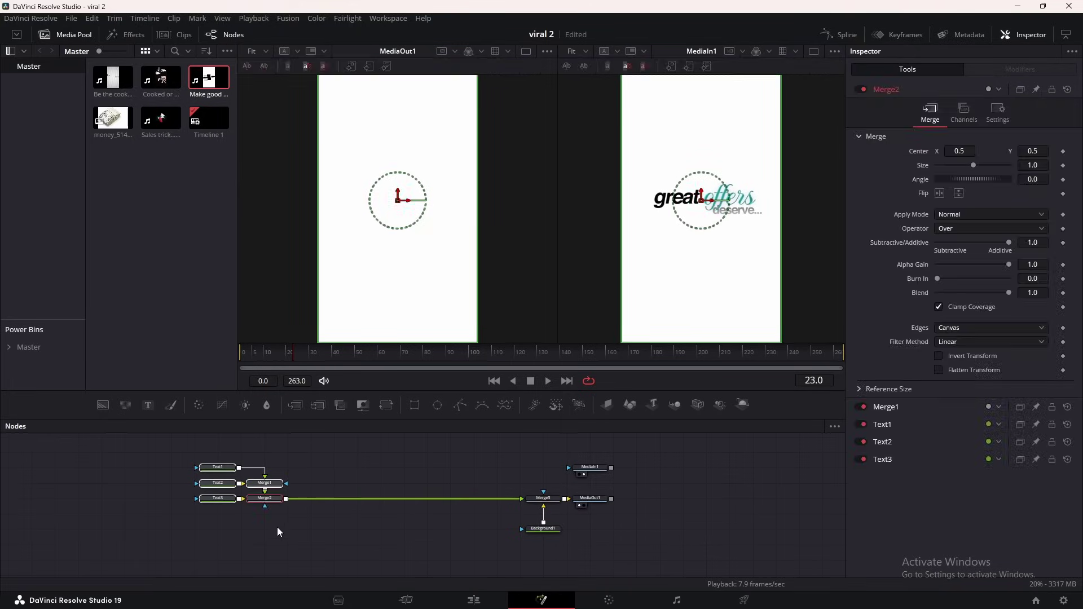
# Enter "great" in the first text node and set its colour to black.
pyautogui.click(223, 470)
pyautogui.click(940, 218)
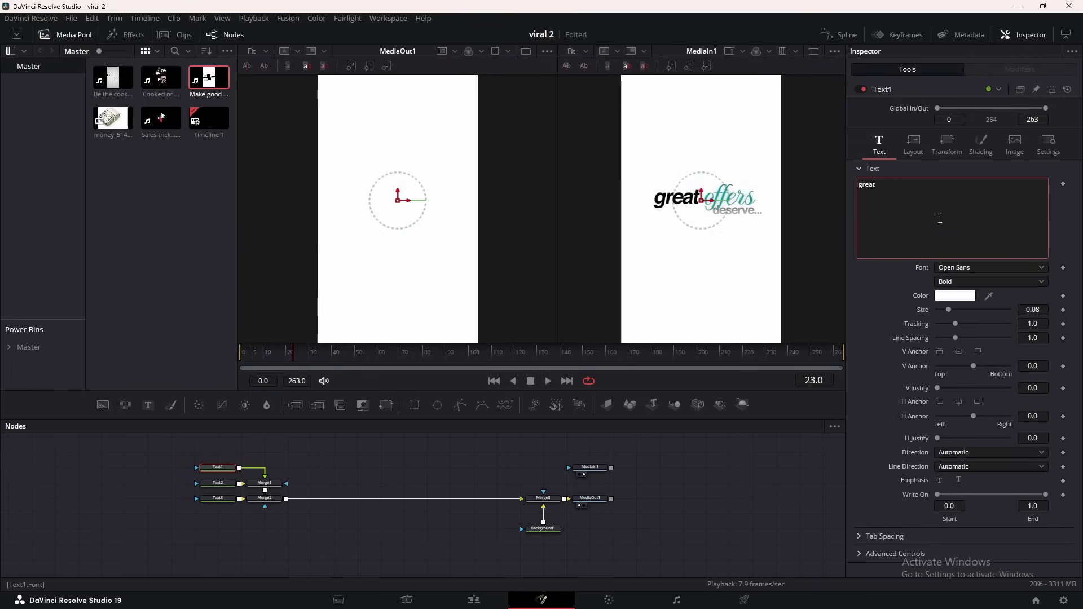
pyautogui.click(955, 295)
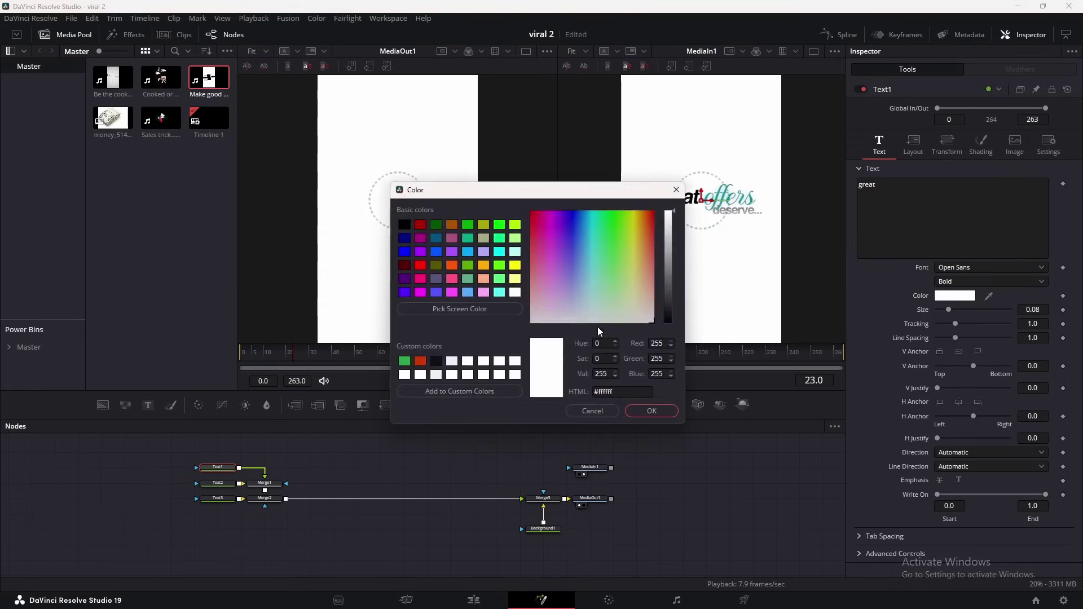
pyautogui.moveTo(669, 313); pyautogui.dragTo(668, 397)
pyautogui.click(659, 408)
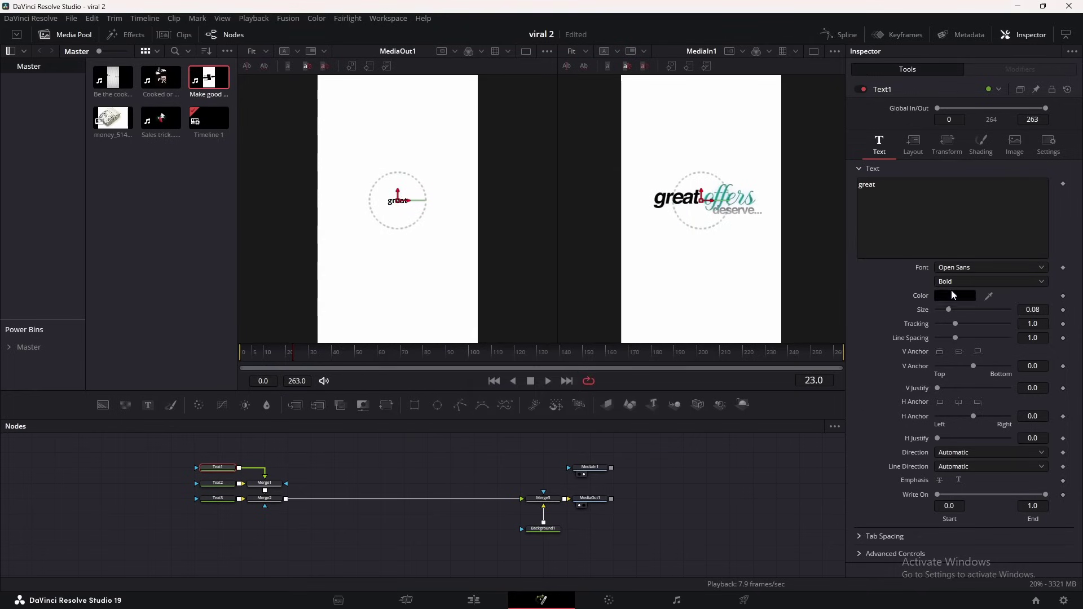
# Style "great" in Helvetica Bold Italic, size 0.1654 and tracking 0.935, positioned left of centre like the reference.
pyautogui.click(954, 267)
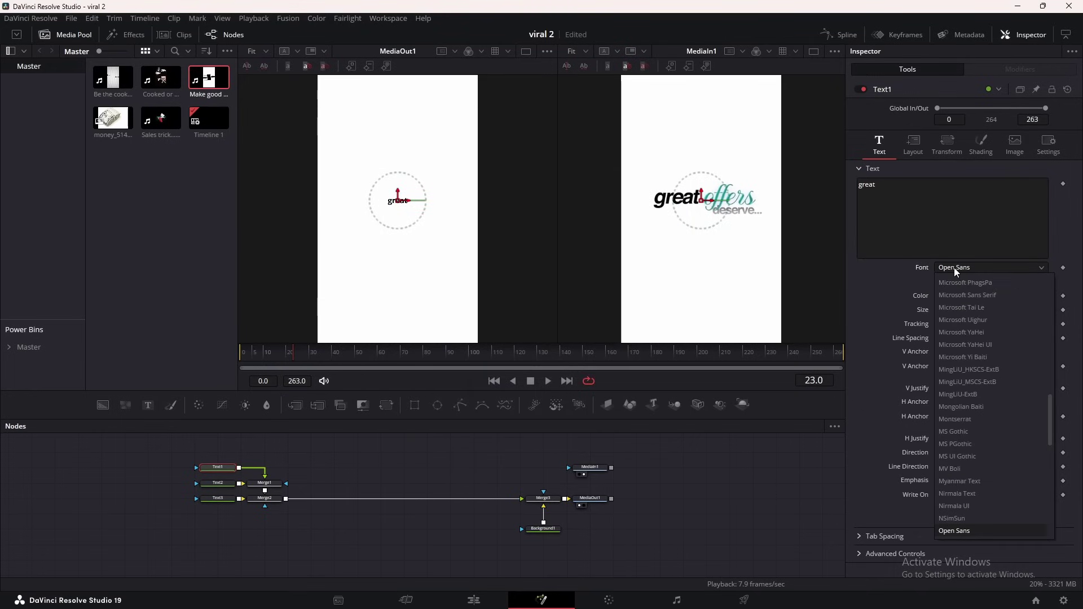
pyautogui.write('helvetica')
pyautogui.click(957, 287)
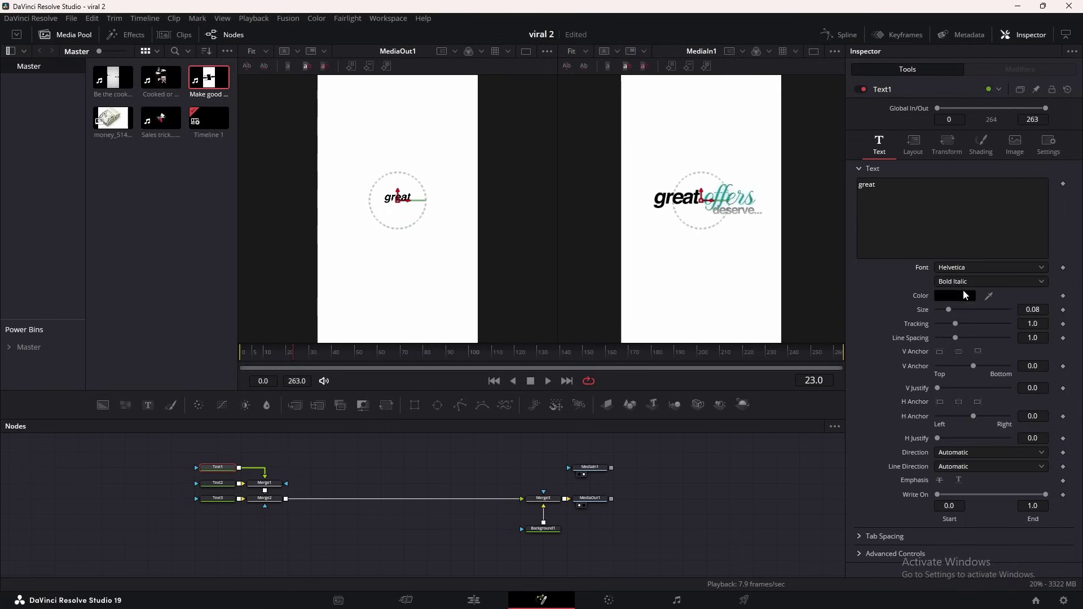
pyautogui.moveTo(955, 323)
pyautogui.mouseDown()
pyautogui.moveTo(958, 310)
pyautogui.moveTo(953, 324)
pyautogui.mouseUp()
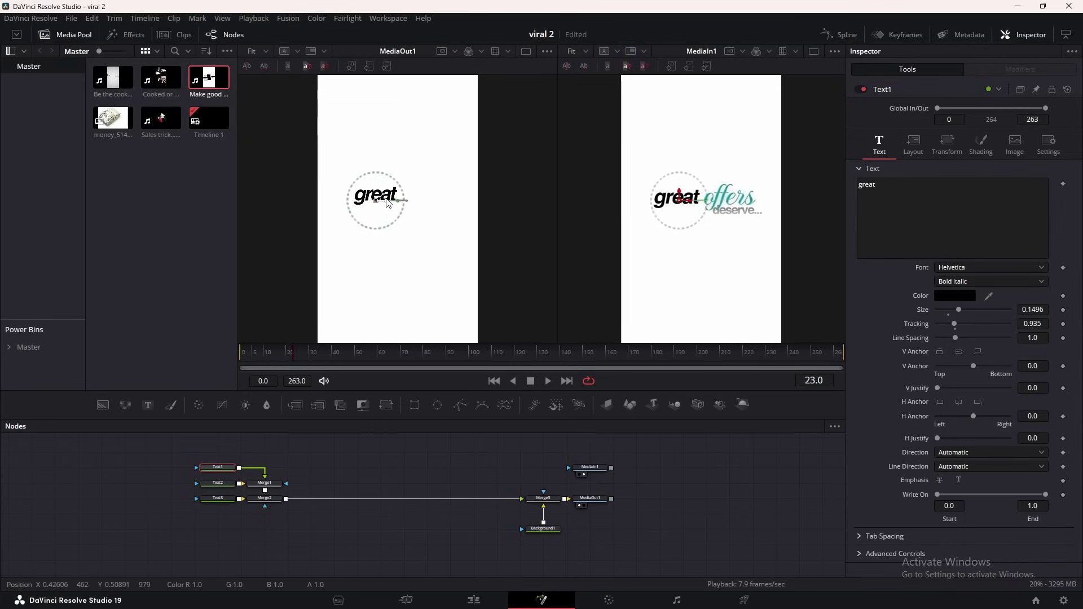
pyautogui.moveTo(958, 309); pyautogui.dragTo(960, 309)
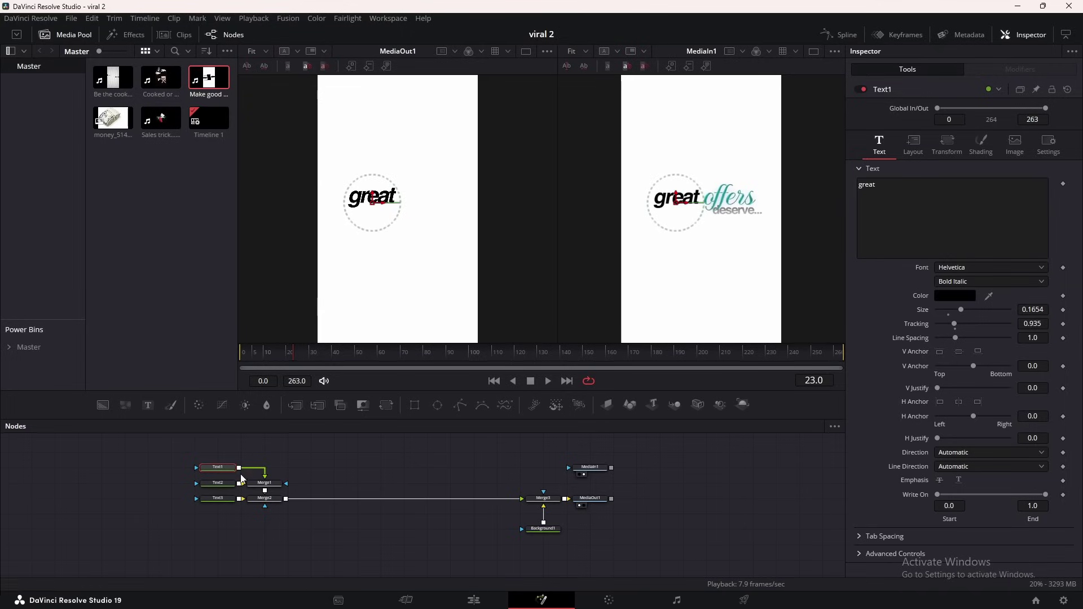
# Enter "offers" in the second text node and colour it with the teal sampled from the reference clip.
pyautogui.click(217, 483)
pyautogui.click(915, 215)
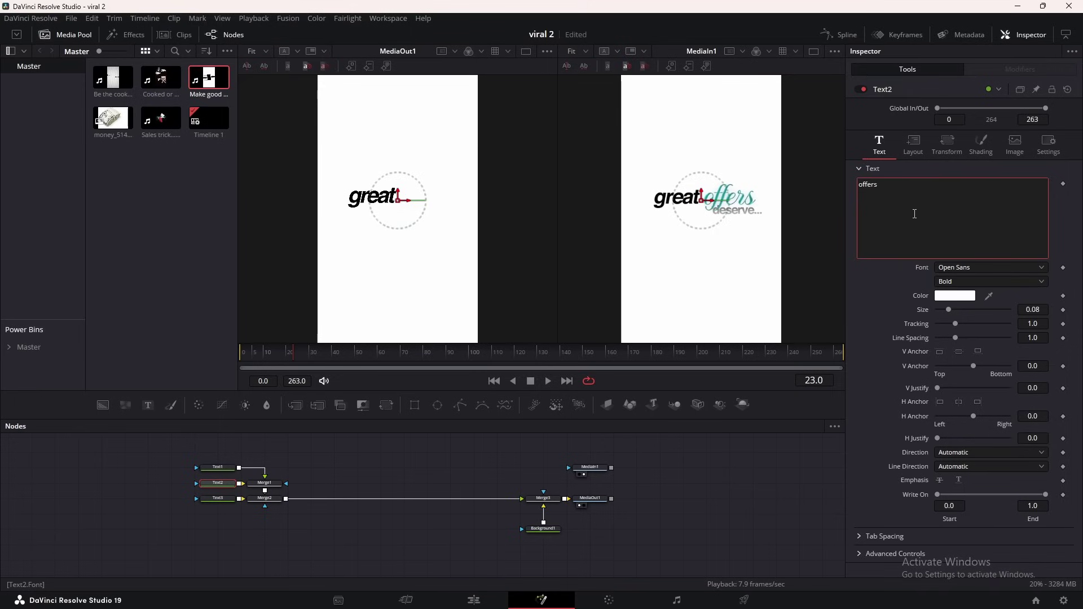
pyautogui.click(954, 295)
pyautogui.click(435, 309)
pyautogui.click(734, 198)
pyautogui.click(648, 409)
# Set "offers" in Solistaria Script Regular at size 0.3268 and place it just right of "great".
pyautogui.click(957, 268)
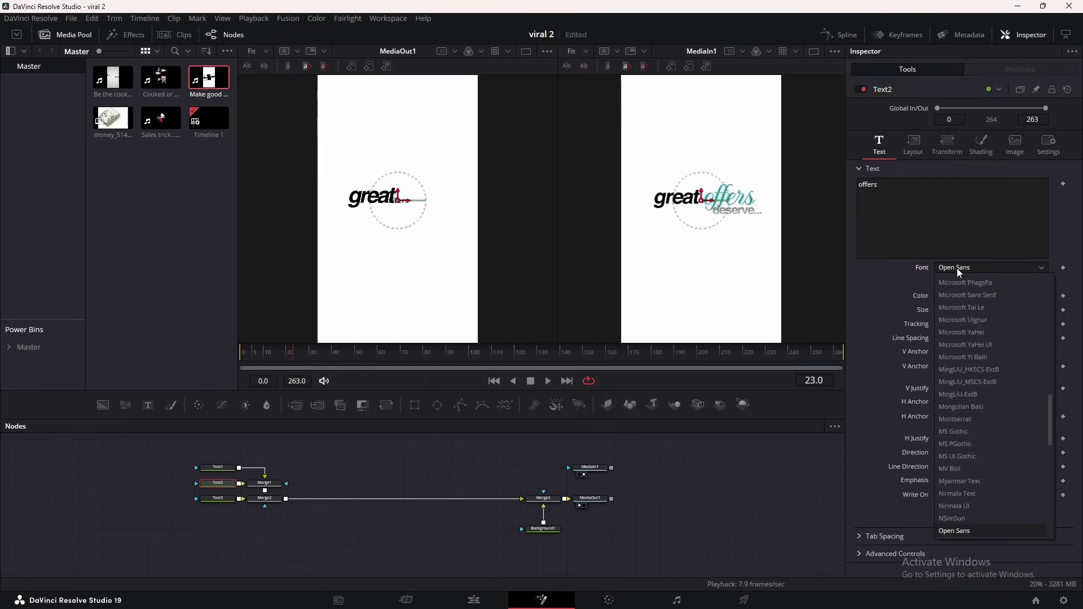
pyautogui.scroll(-2, 986, 495)
pyautogui.click(987, 496)
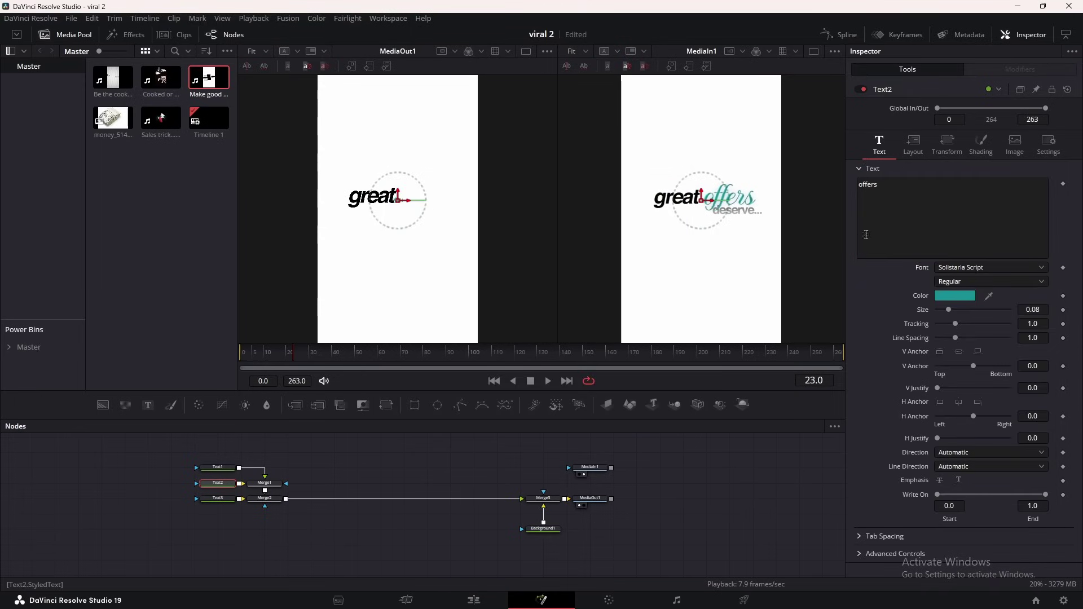
pyautogui.moveTo(948, 311); pyautogui.dragTo(984, 310)
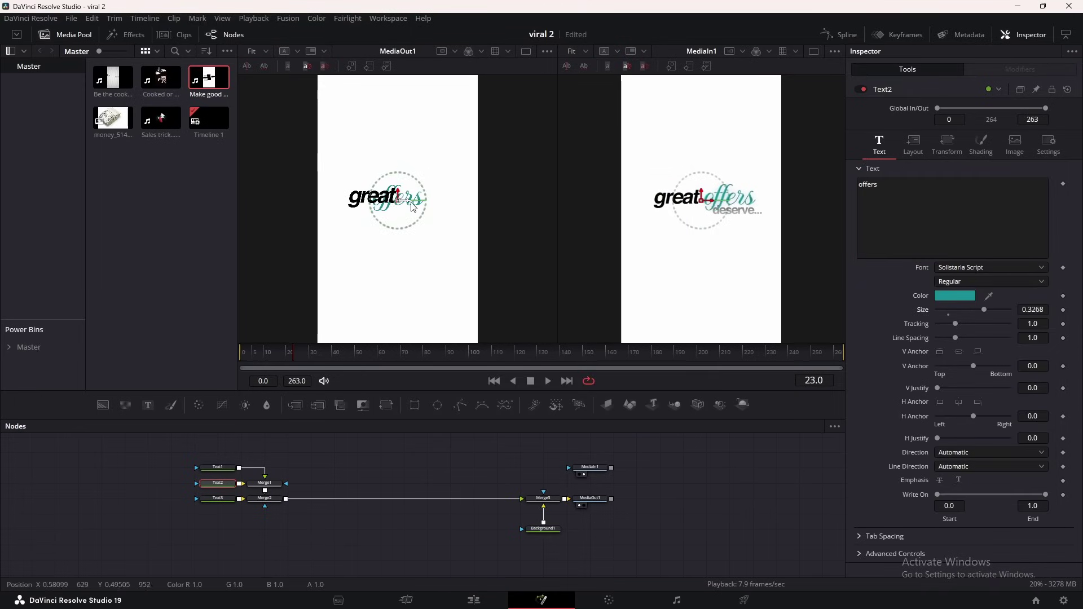
pyautogui.moveTo(409, 204); pyautogui.dragTo(436, 205)
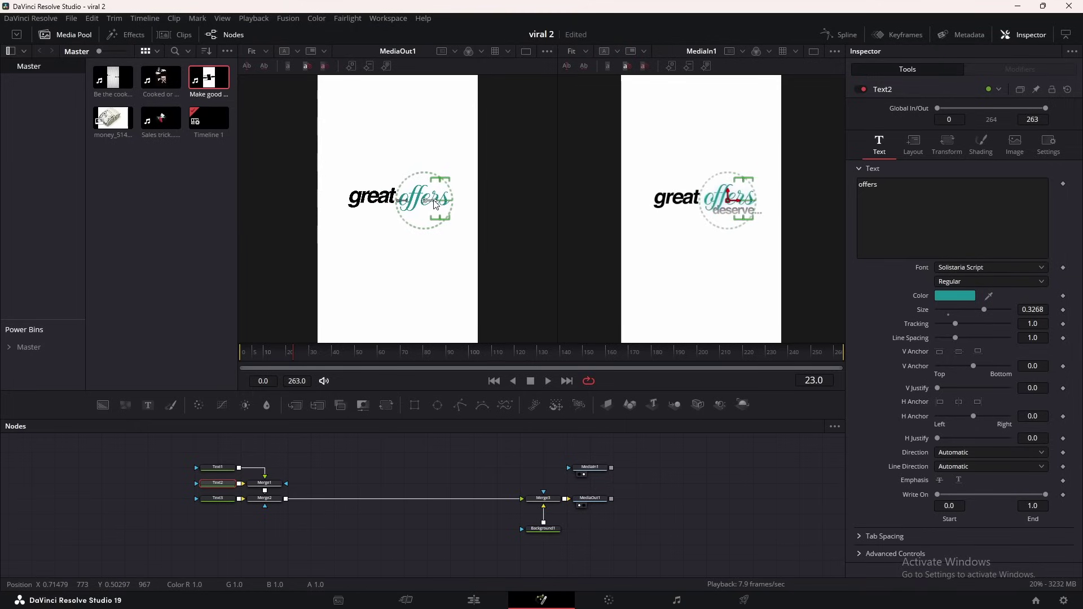
# Enter "deserve..." in the third text node and set its font to Schibsted Grotesk Bold.
pyautogui.click(217, 498)
pyautogui.click(930, 211)
pyautogui.write('deserve...')
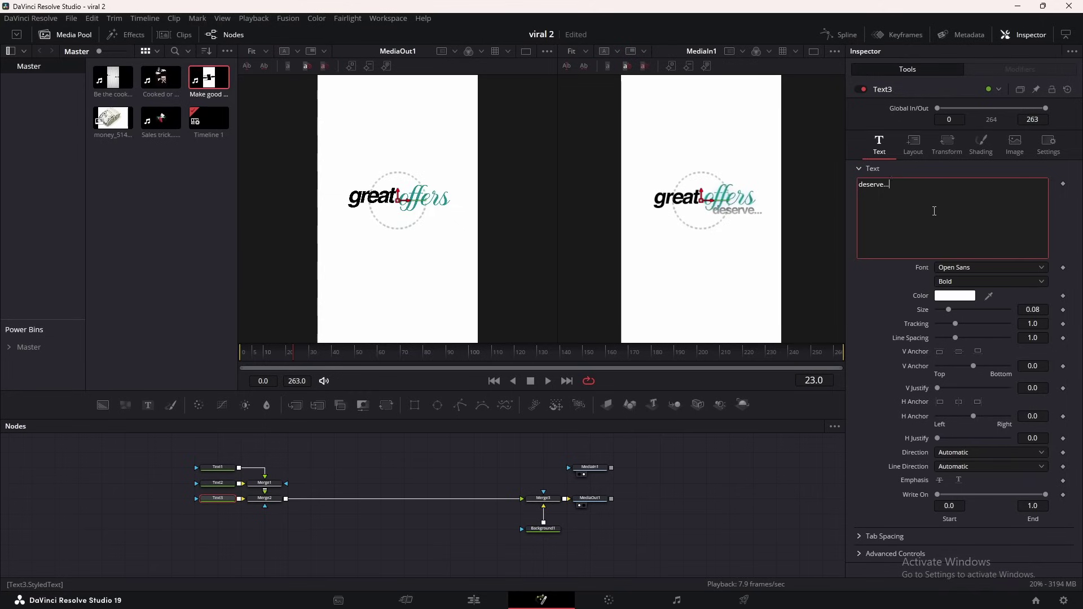
pyautogui.click(961, 267)
pyautogui.click(992, 487)
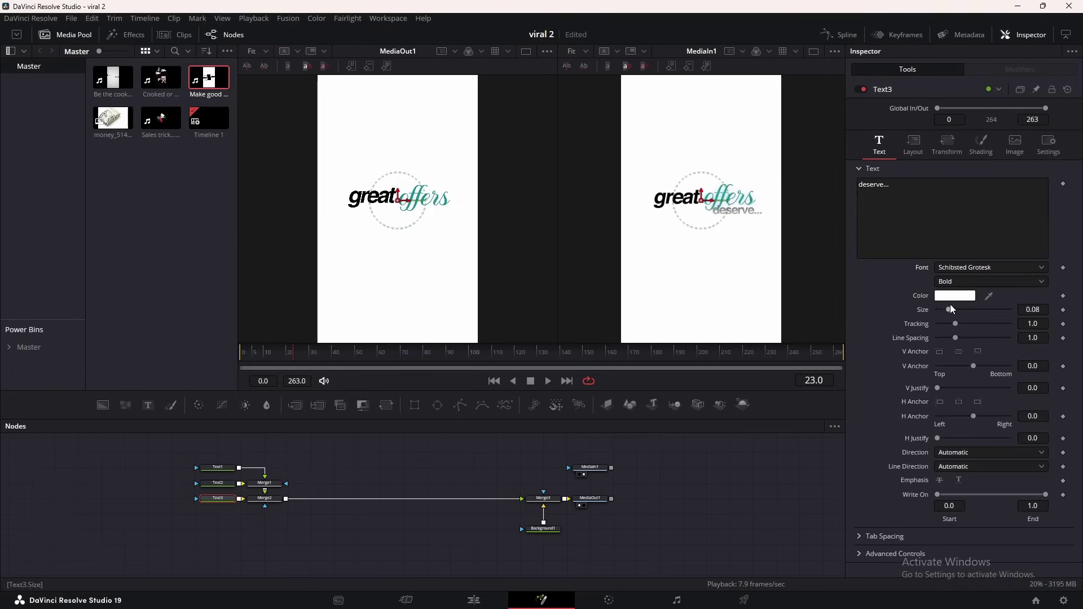
# Make "deserve..." black with size 0.1157 and tracking 0.945, and place it below "offers" as in the reference.
pyautogui.click(955, 295)
pyautogui.moveTo(672, 276); pyautogui.dragTo(673, 314)
pyautogui.click(590, 411)
pyautogui.moveTo(948, 310); pyautogui.dragTo(953, 310)
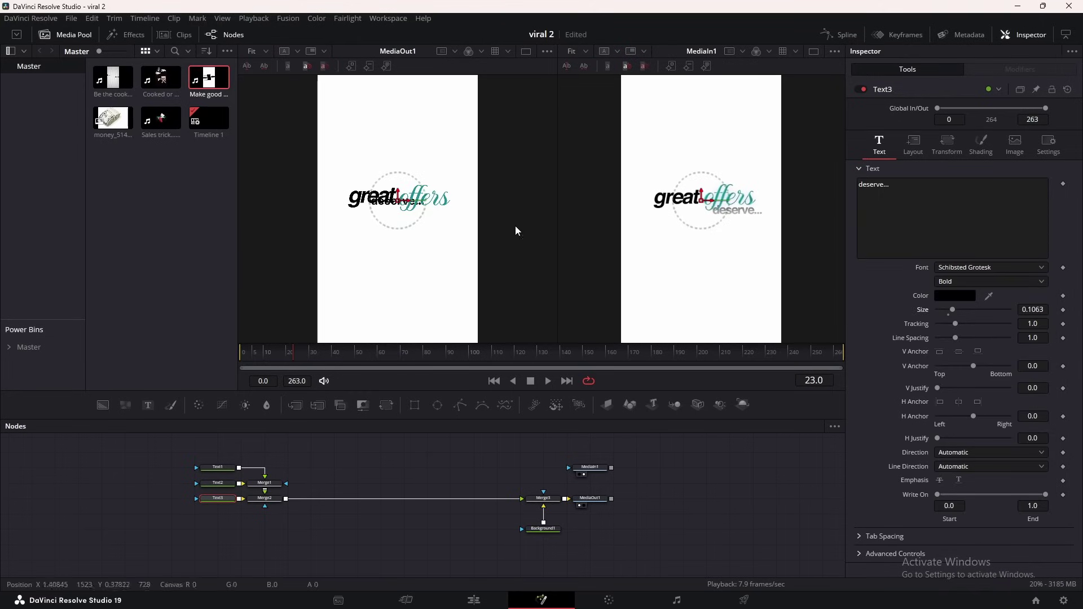
pyautogui.moveTo(398, 202); pyautogui.dragTo(435, 214)
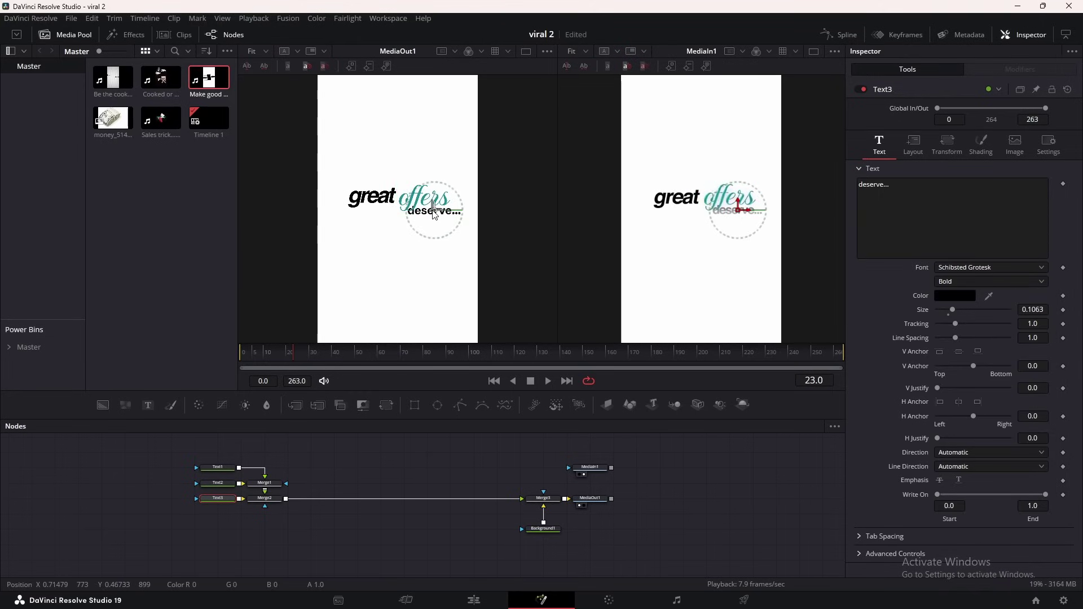
pyautogui.scroll(2, 1001, 316)
pyautogui.click(760, 500)
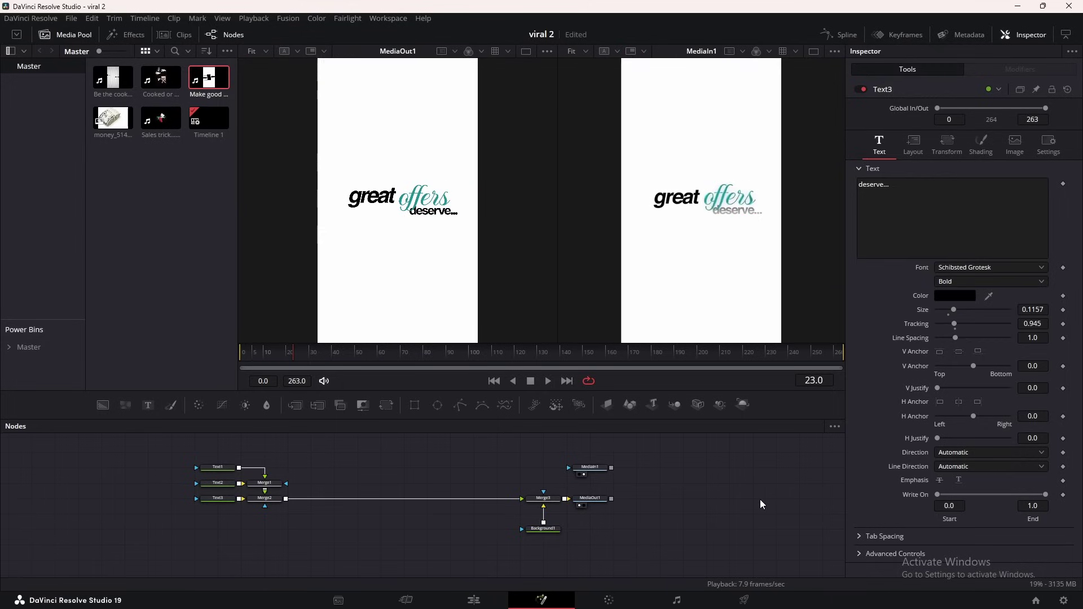
# Change the shading of "deserve..." to a gradient running from white at 0.0 to black at 1.0.
pyautogui.click(994, 141)
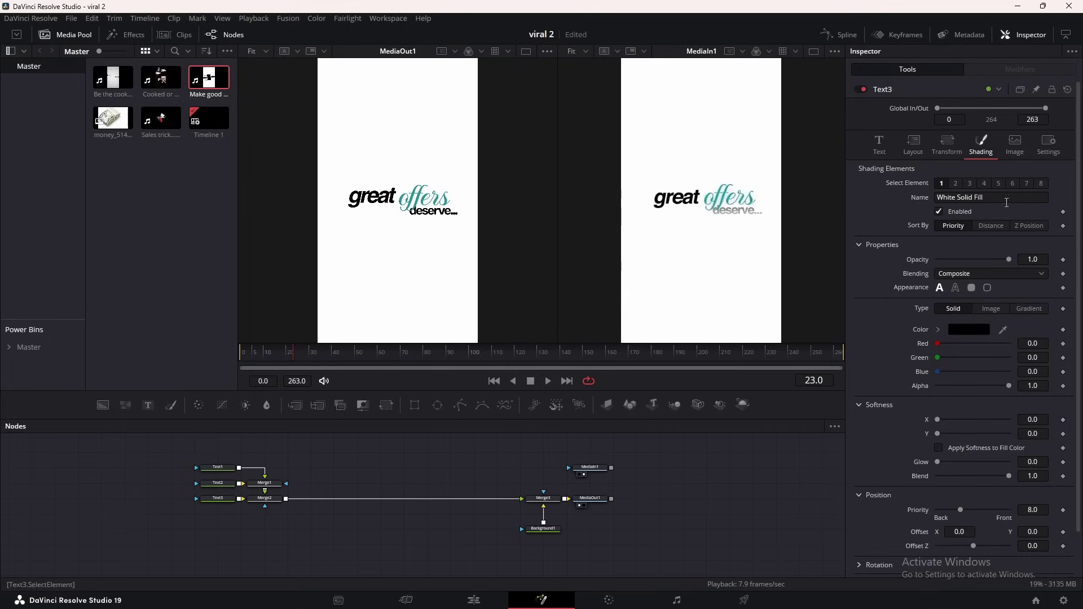
pyautogui.click(1038, 310)
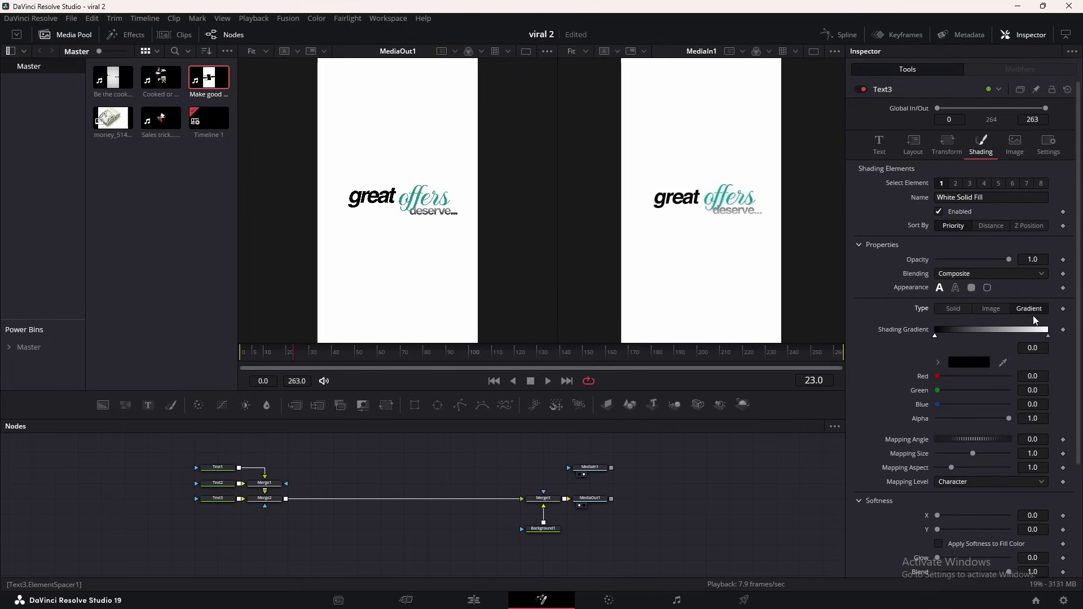
pyautogui.moveTo(1047, 337)
pyautogui.mouseDown()
pyautogui.moveTo(954, 337)
pyautogui.moveTo(1040, 337)
pyautogui.moveTo(1030, 342)
pyautogui.mouseUp()
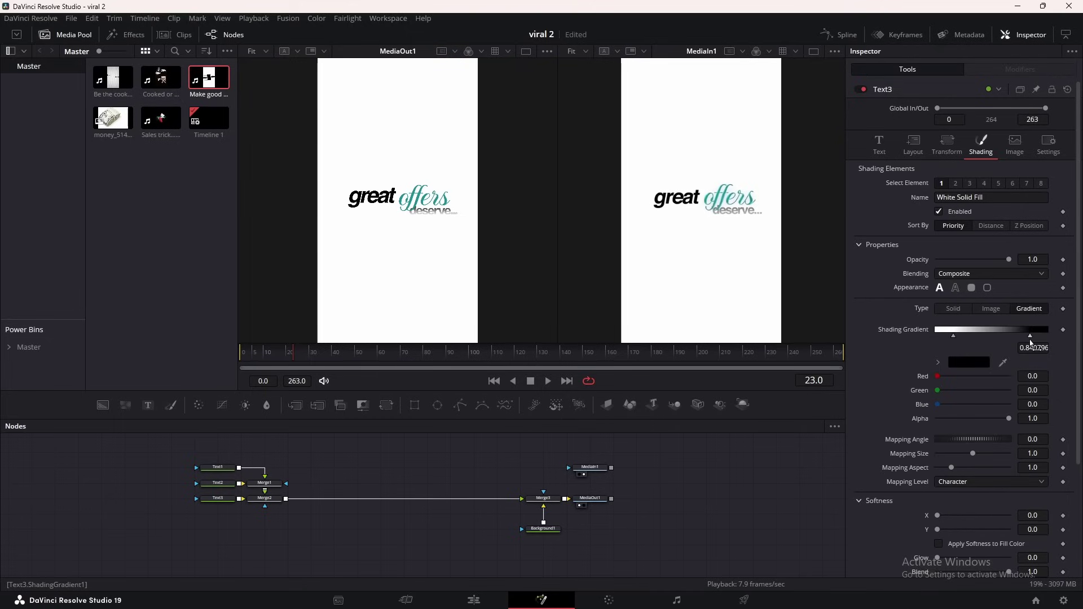
pyautogui.moveTo(953, 337); pyautogui.dragTo(895, 337)
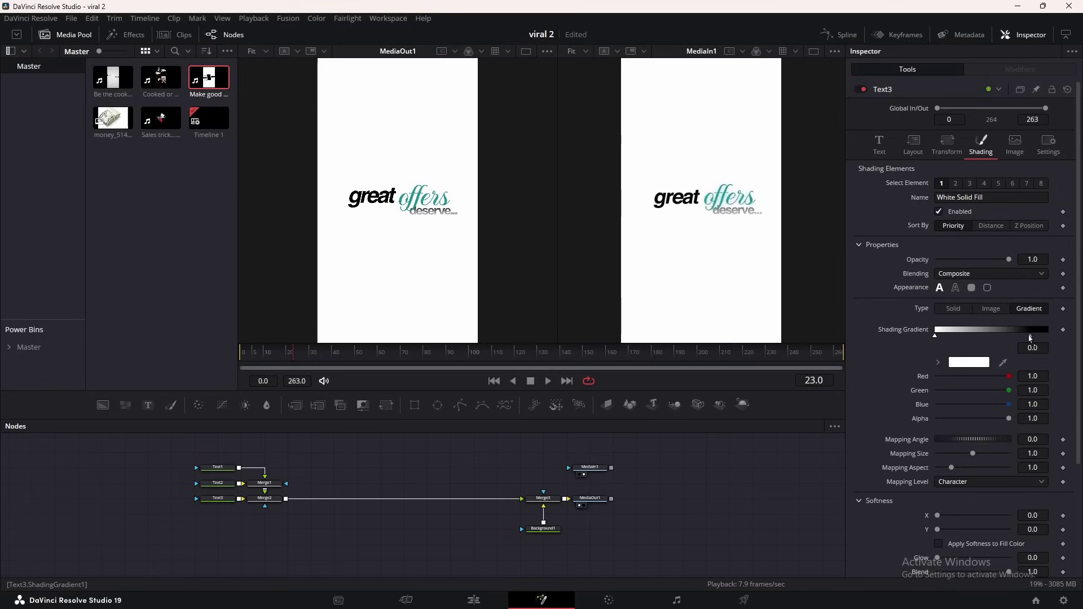
pyautogui.moveTo(1030, 338); pyautogui.dragTo(1064, 342)
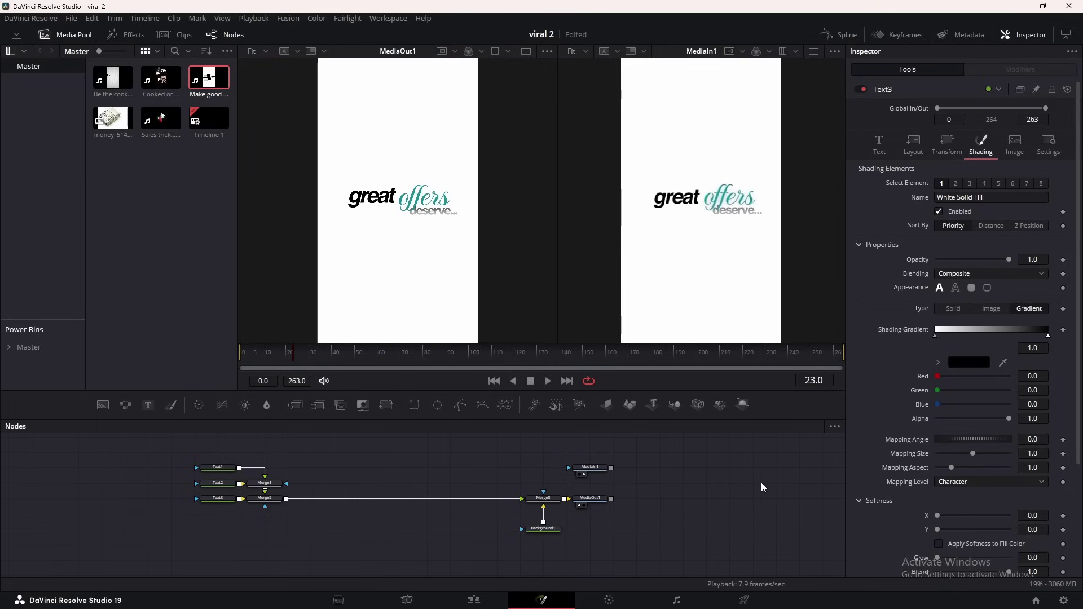
# Enclose the three text nodes and their two merge nodes in an Underlay.
pyautogui.moveTo(284, 449); pyautogui.dragTo(112, 534)
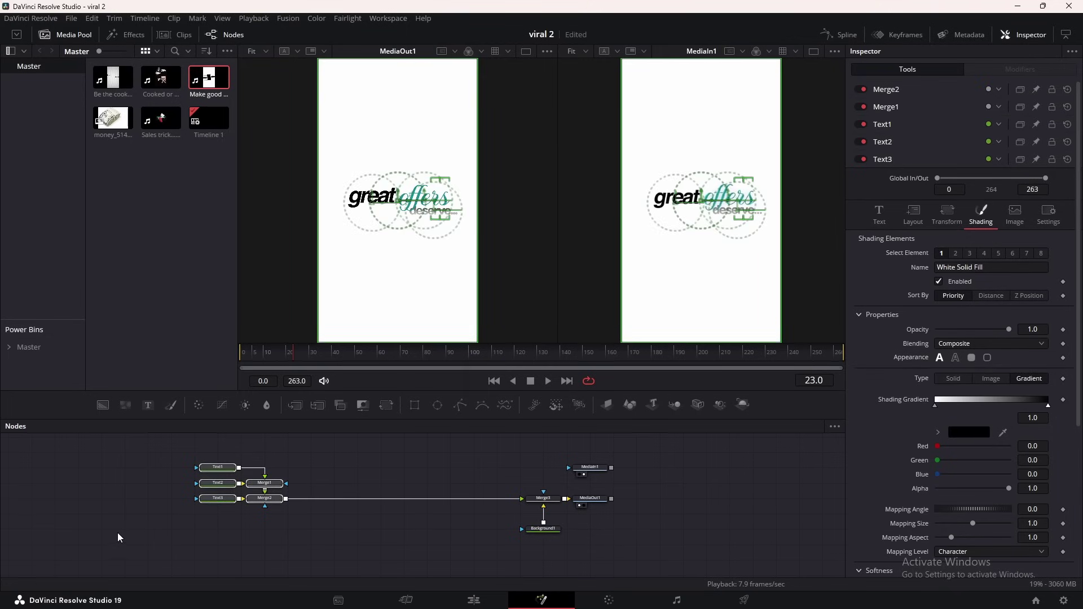
pyautogui.hotkey('shift', 'space')
pyautogui.write('Underlay')
pyautogui.press('Return')
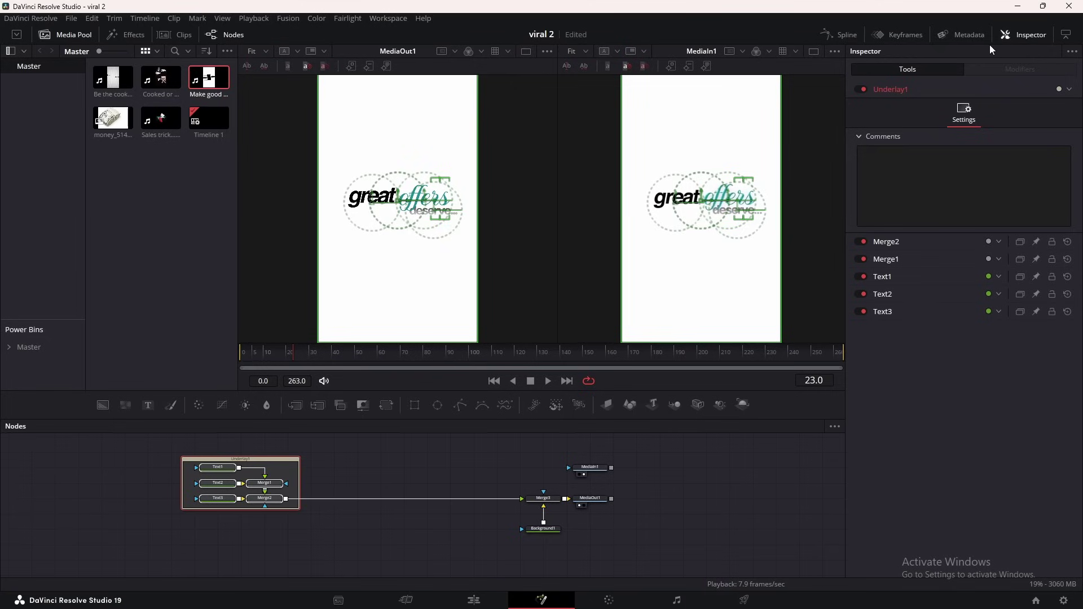
# Rename the Underlay around the text nodes as "text" and colour it orange.
pyautogui.doubleClick(899, 90)
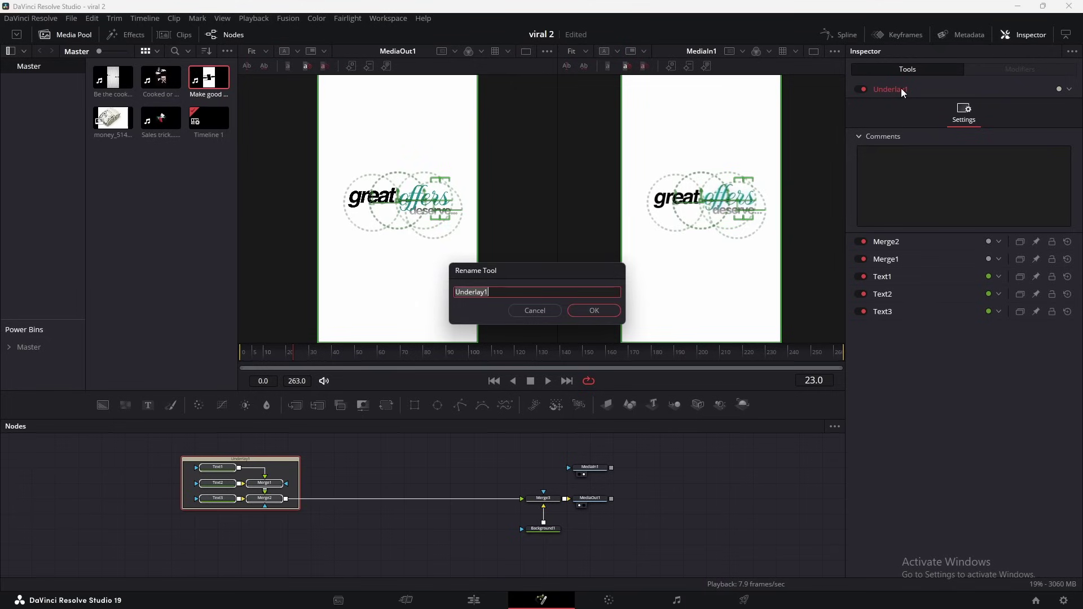
pyautogui.write('text')
pyautogui.click(594, 311)
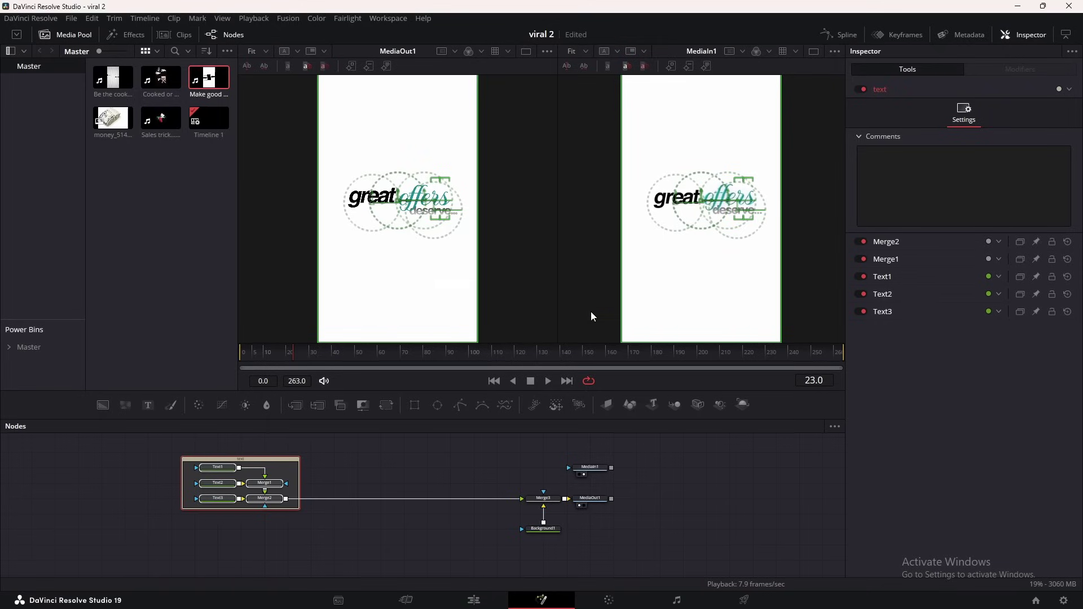
pyautogui.click(1054, 90)
pyautogui.click(1037, 111)
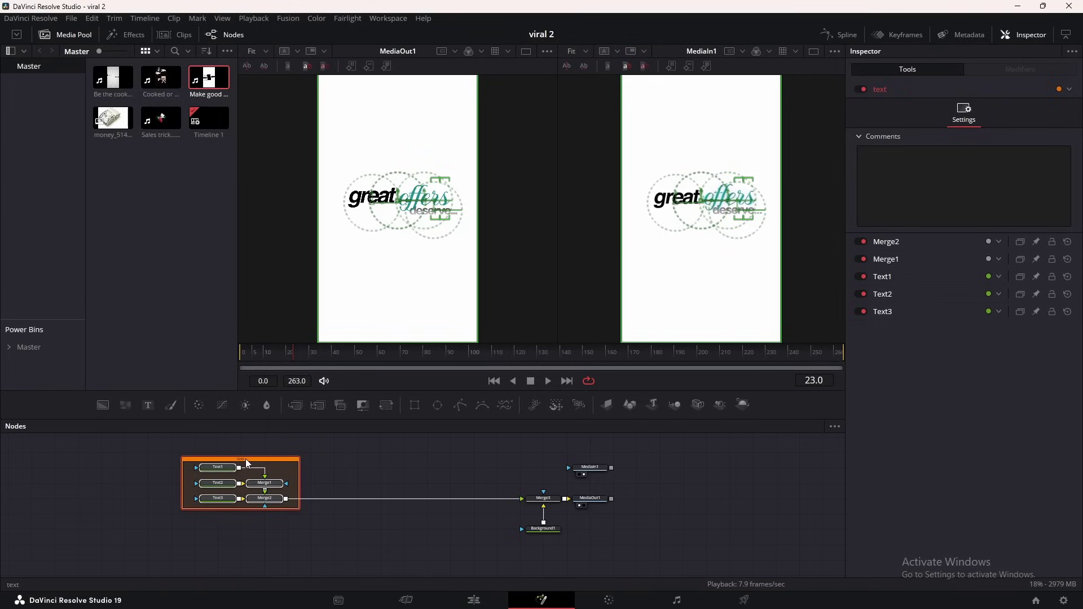
# Move the "text" Underlay with its enclosed nodes farther away from the final merge to free space between them.
pyautogui.moveTo(247, 464); pyautogui.dragTo(110, 460)
pyautogui.click(270, 461)
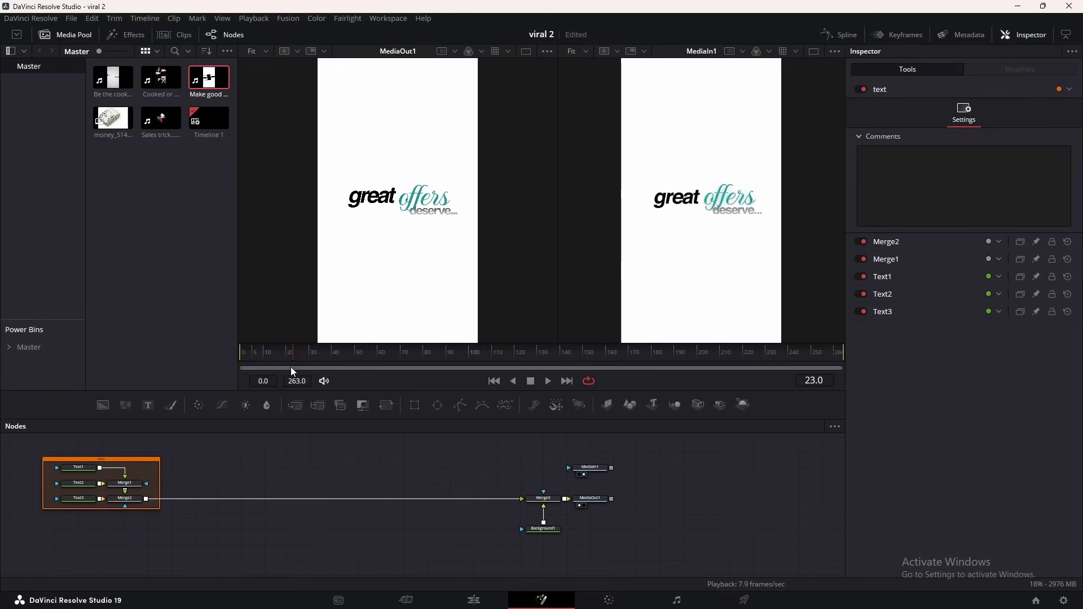
# Keyframe the shading opacity of "great" from 0.0 at frame 0 to 1.0 at frame 8.
pyautogui.moveTo(291, 353); pyautogui.dragTo(241, 354)
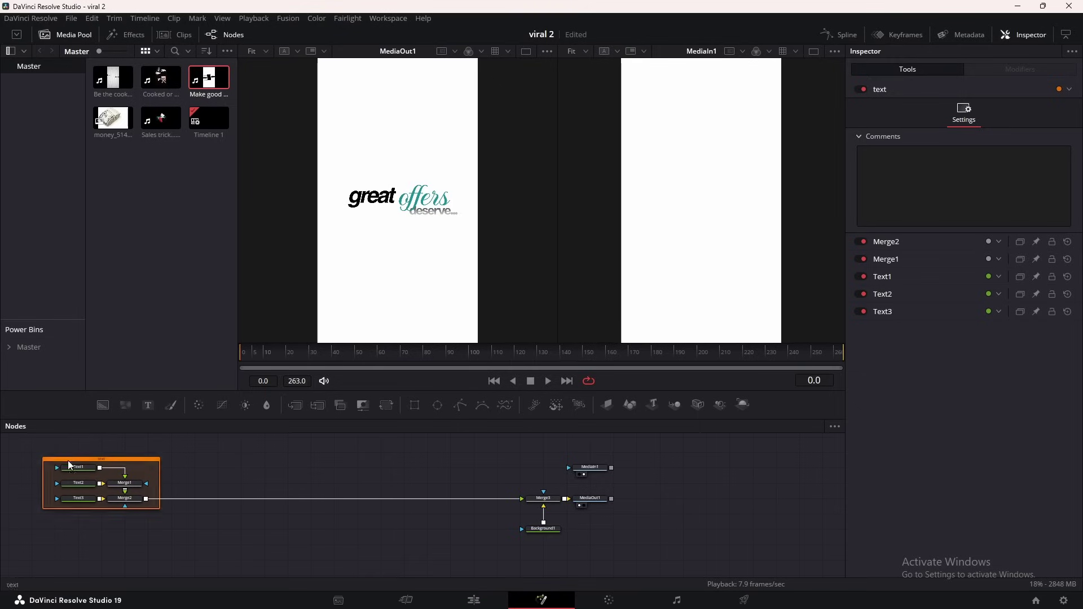
pyautogui.click(88, 467)
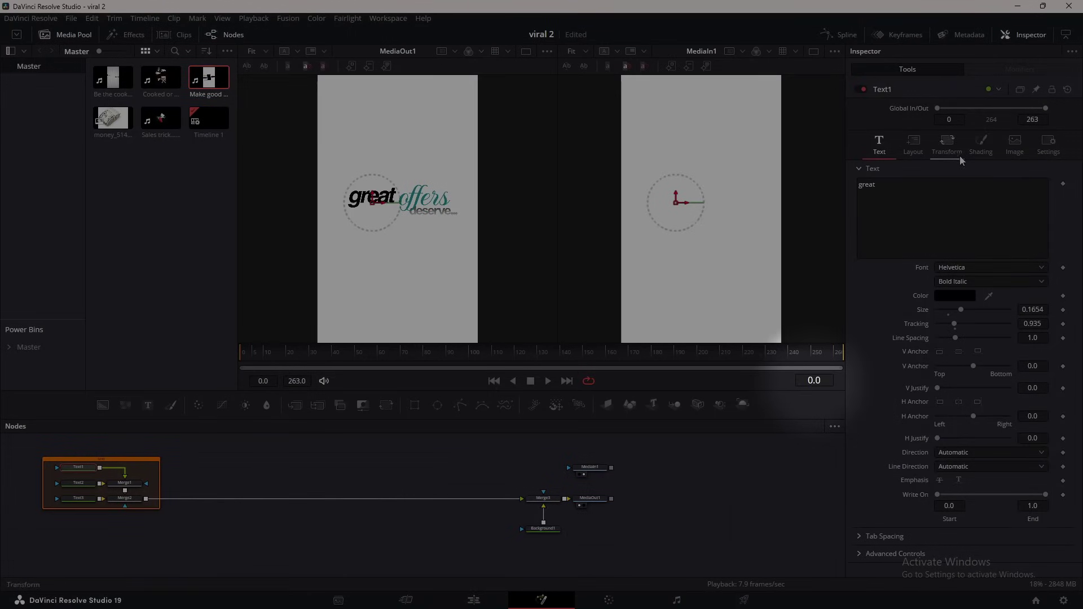
pyautogui.click(980, 157)
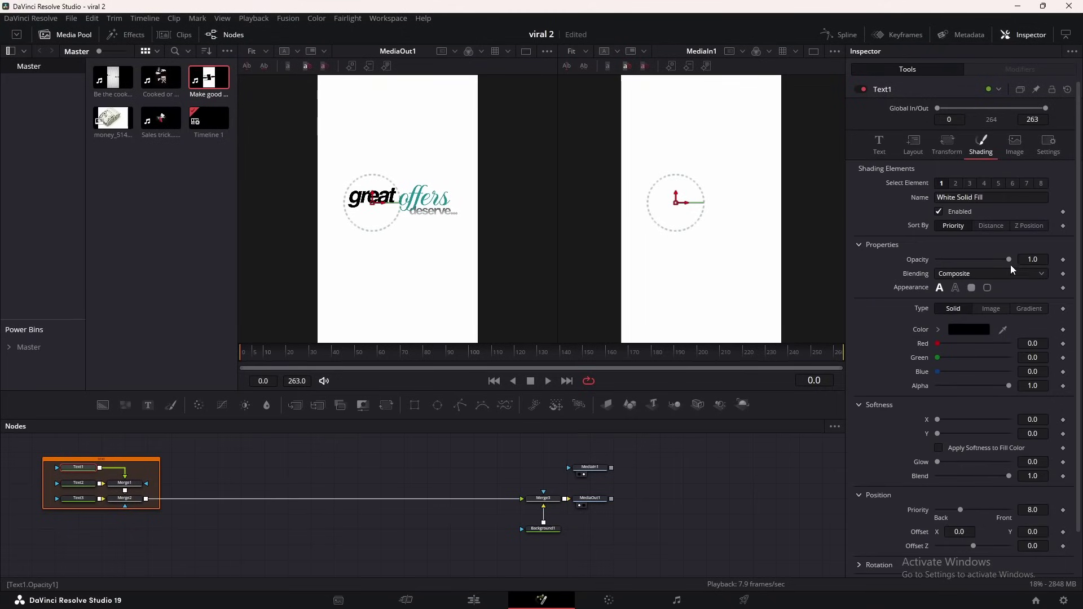
pyautogui.moveTo(1009, 260); pyautogui.dragTo(890, 271)
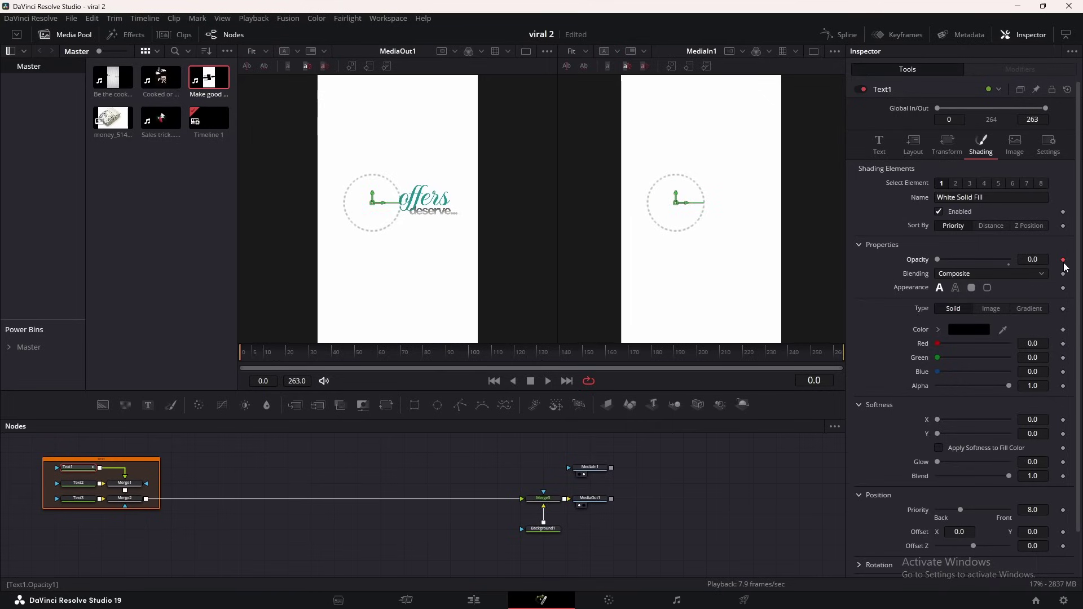
pyautogui.click(258, 352)
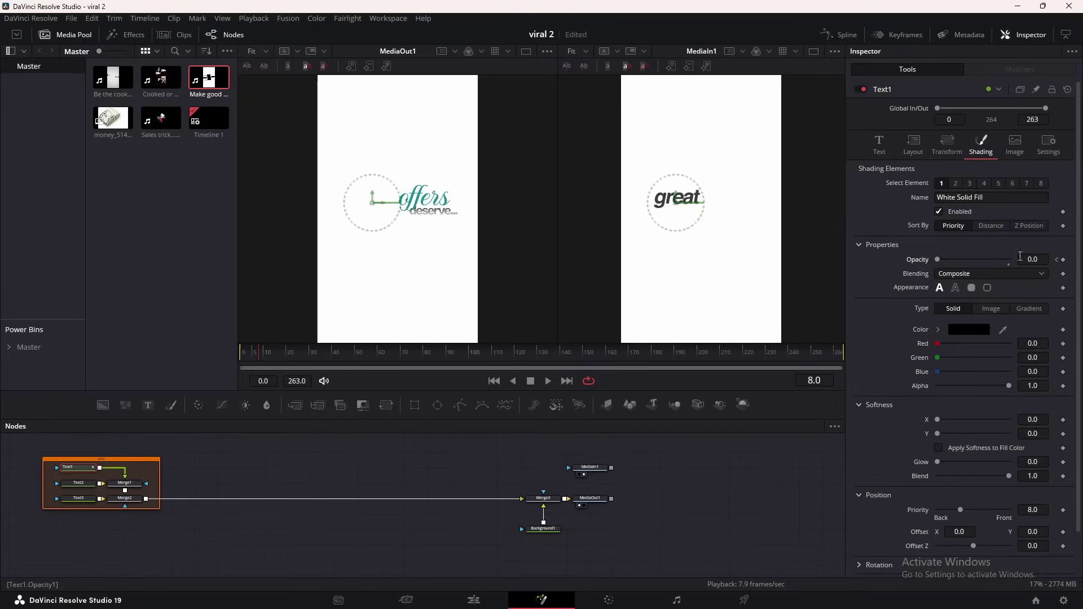
pyautogui.moveTo(938, 260); pyautogui.dragTo(1009, 261)
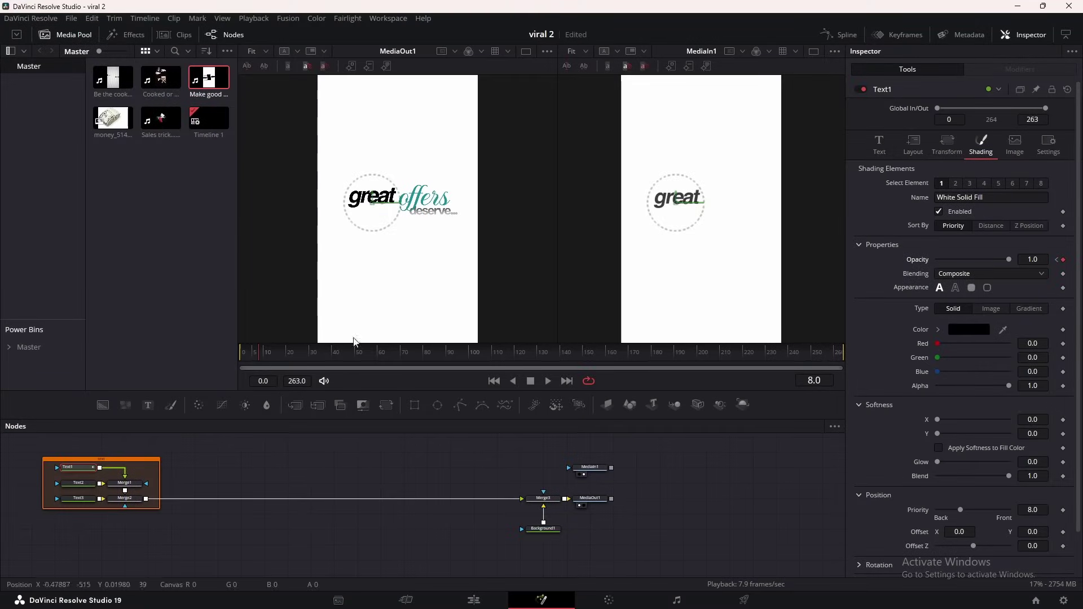
# Keyframe the shading opacity of "offers" from 0.0 at frame 8 to 1.0 at frame 16.
pyautogui.click(82, 484)
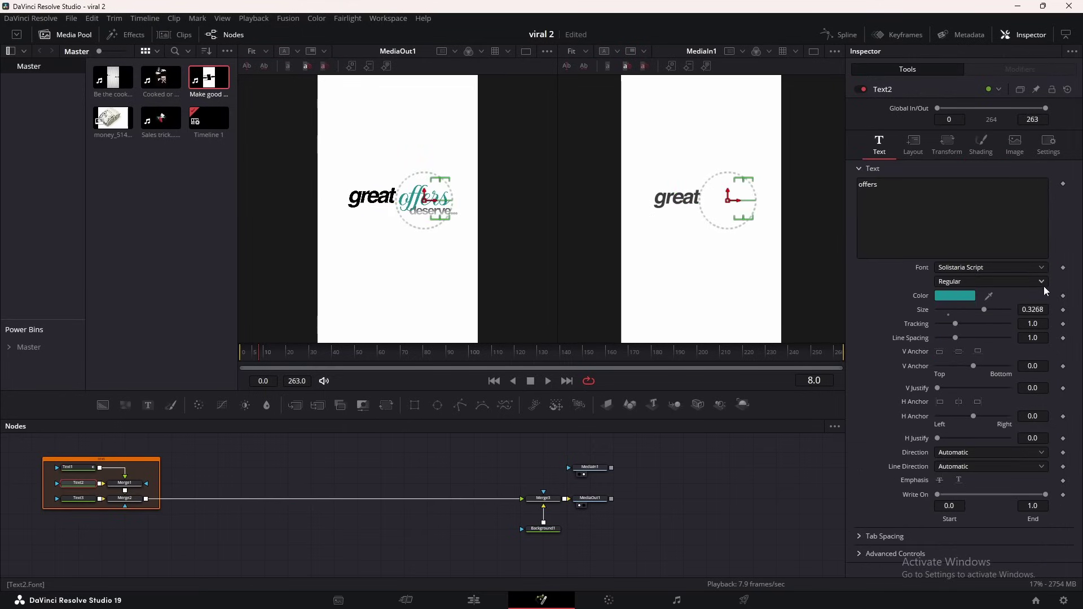
pyautogui.click(982, 142)
pyautogui.click(1062, 260)
pyautogui.moveTo(1009, 259); pyautogui.dragTo(771, 259)
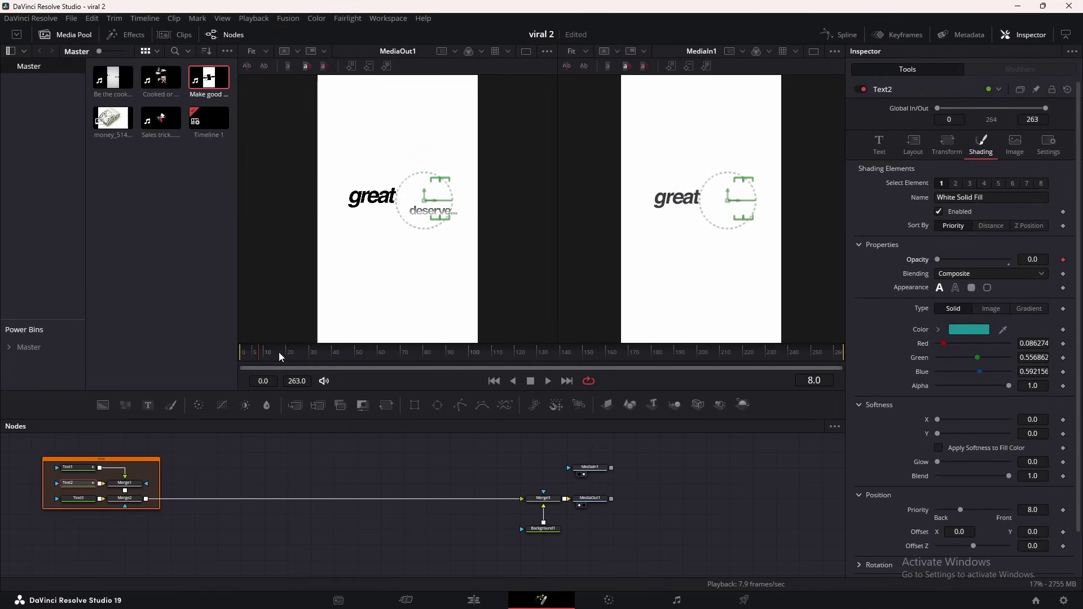
pyautogui.moveTo(279, 352); pyautogui.dragTo(277, 355)
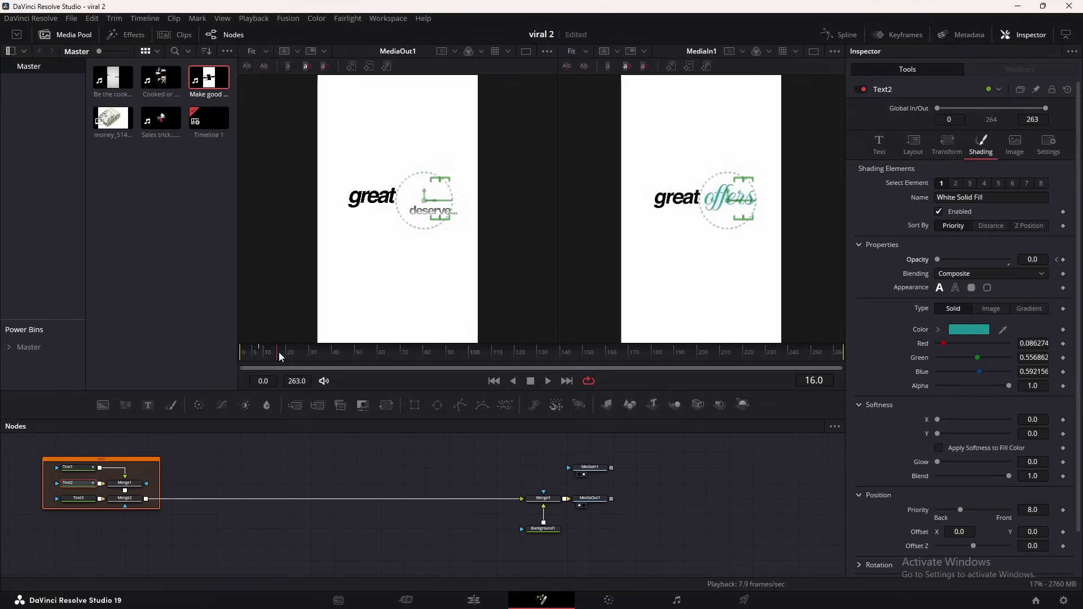
pyautogui.moveTo(938, 259); pyautogui.dragTo(1008, 259)
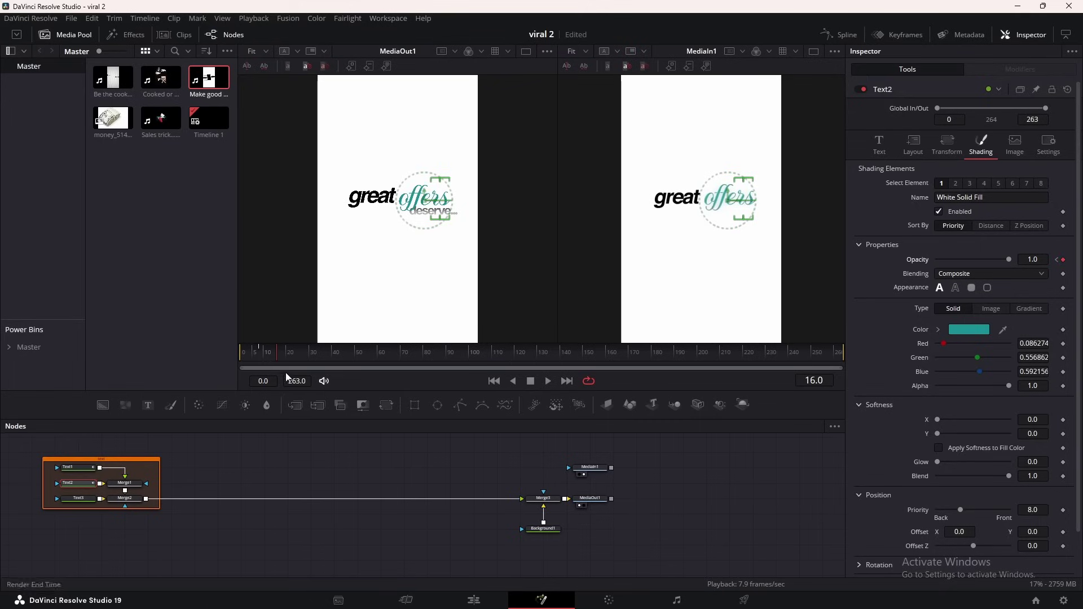
# Keyframe the shading opacity of "deserve..." from 0.0 at frame 16 to 1.0 at frame 24.
pyautogui.click(79, 498)
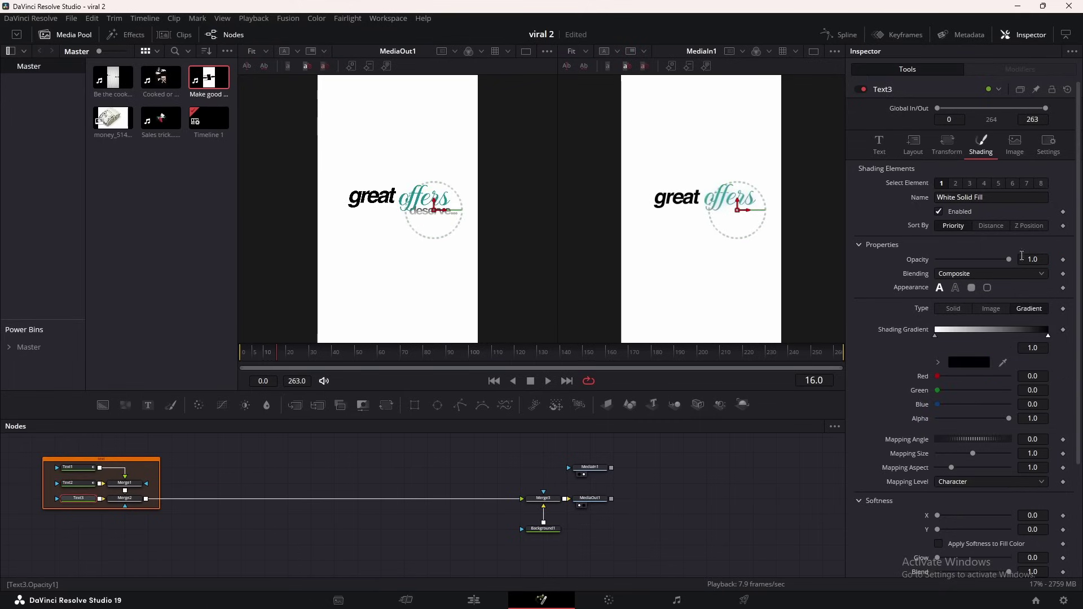
pyautogui.moveTo(1006, 259); pyautogui.dragTo(937, 259)
pyautogui.click(1064, 259)
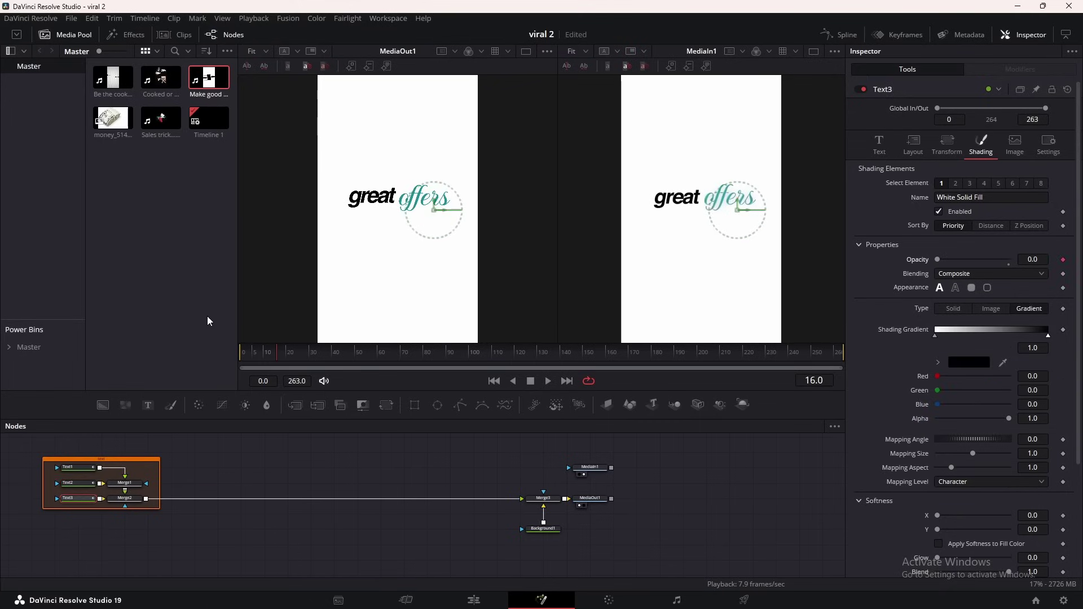
pyautogui.moveTo(284, 360); pyautogui.dragTo(295, 360)
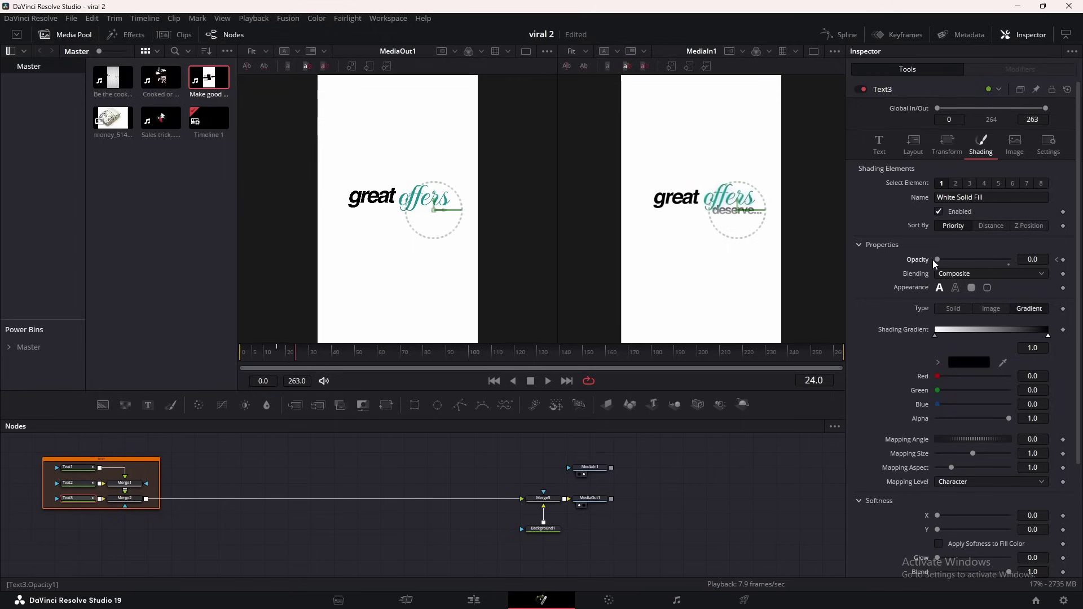
pyautogui.moveTo(936, 259); pyautogui.dragTo(1010, 259)
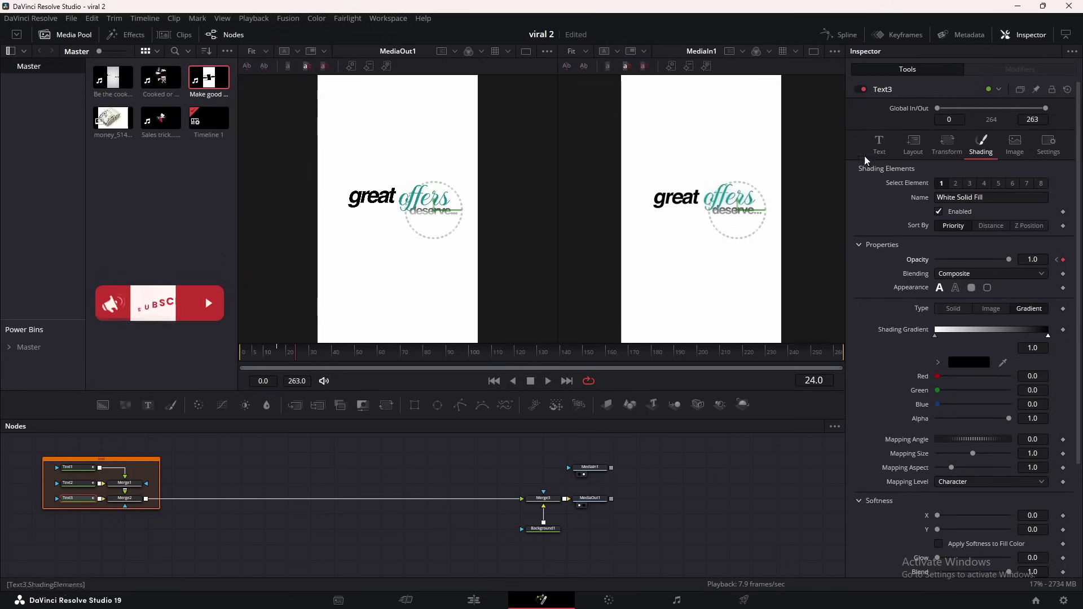
# Display the opacity curves of all three text nodes together in the Spline editor, fitted to the view.
pyautogui.click(822, 36)
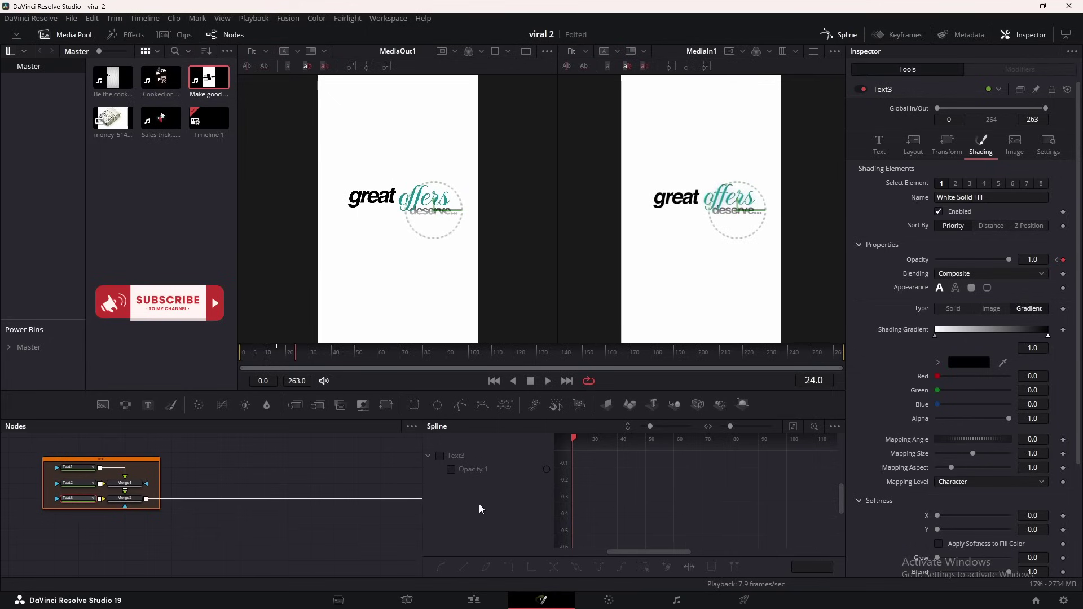
pyautogui.keyDown('ctrl'); pyautogui.click(73, 485); pyautogui.keyUp('ctrl')
pyautogui.keyDown('ctrl'); pyautogui.click(75, 474); pyautogui.keyUp('ctrl')
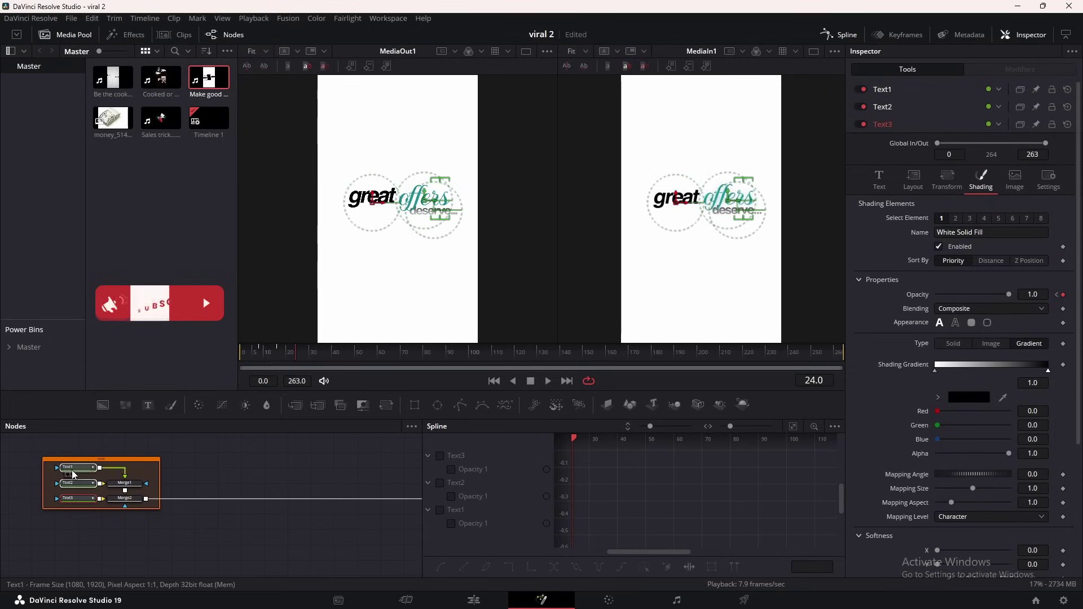
pyautogui.click(440, 456)
pyautogui.click(440, 483)
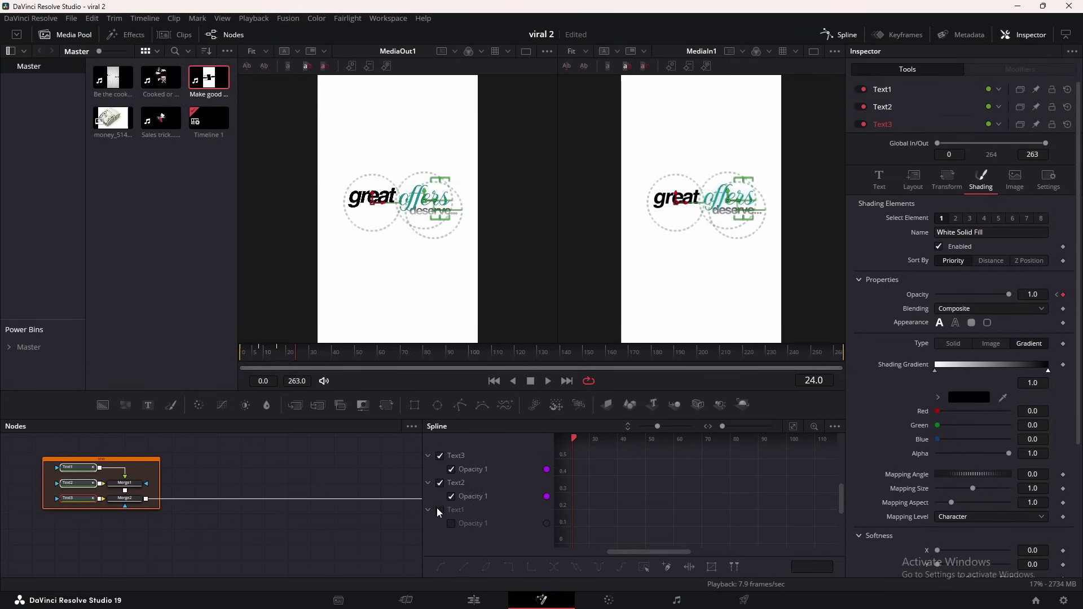
pyautogui.click(440, 510)
pyautogui.click(792, 426)
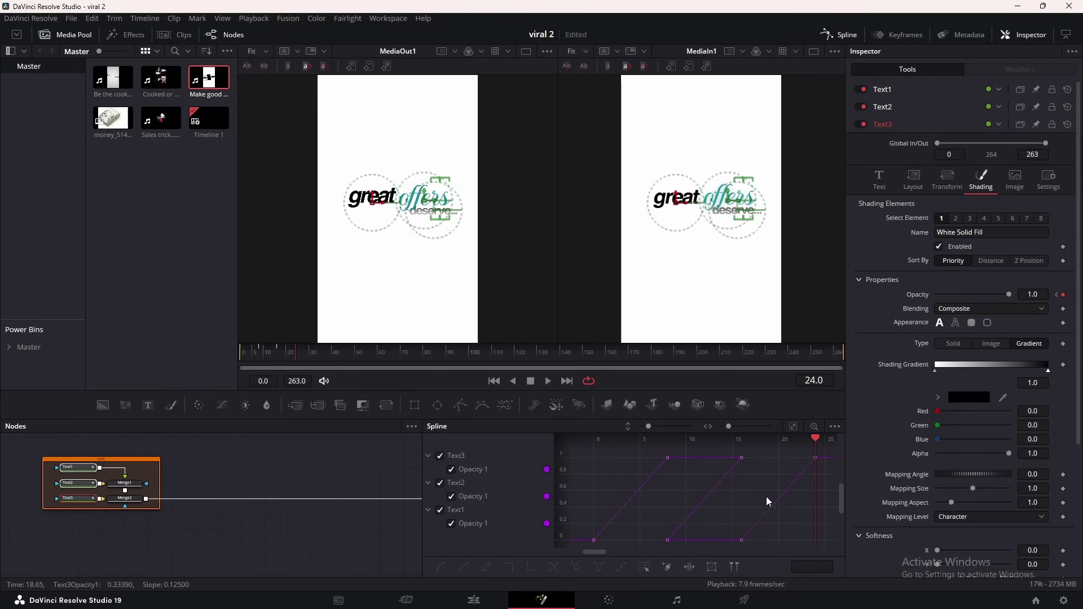
# Smooth all the opacity keyframes with an ease of 53.9 and play the title animation from frame 0.
pyautogui.hotkey('ctrl', 'a')
pyautogui.hotkey('shift', 's')
pyautogui.press('t')
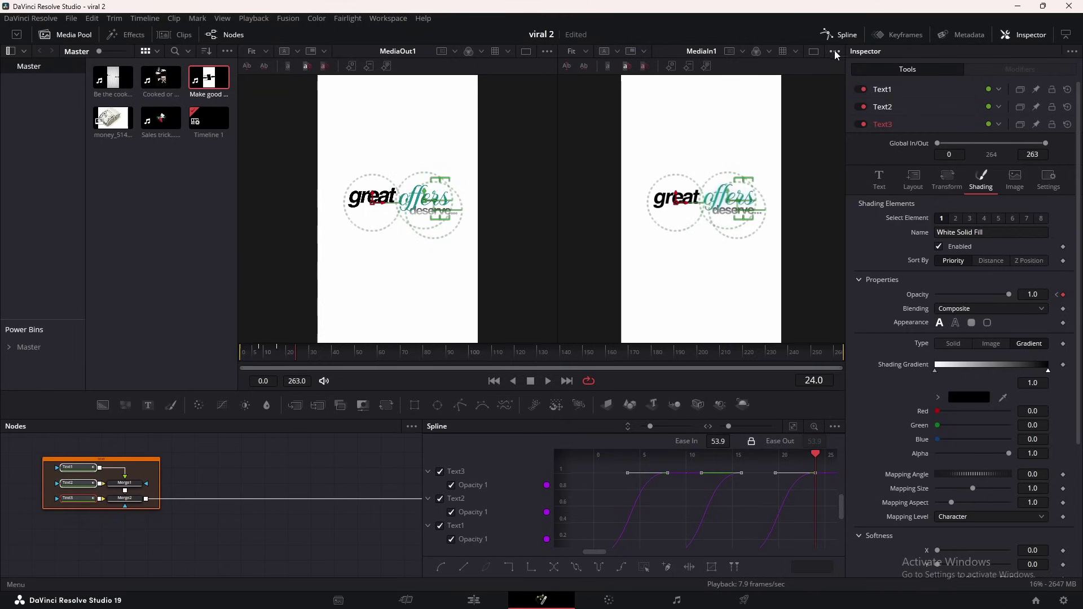
pyautogui.click(833, 32)
pyautogui.click(833, 32)
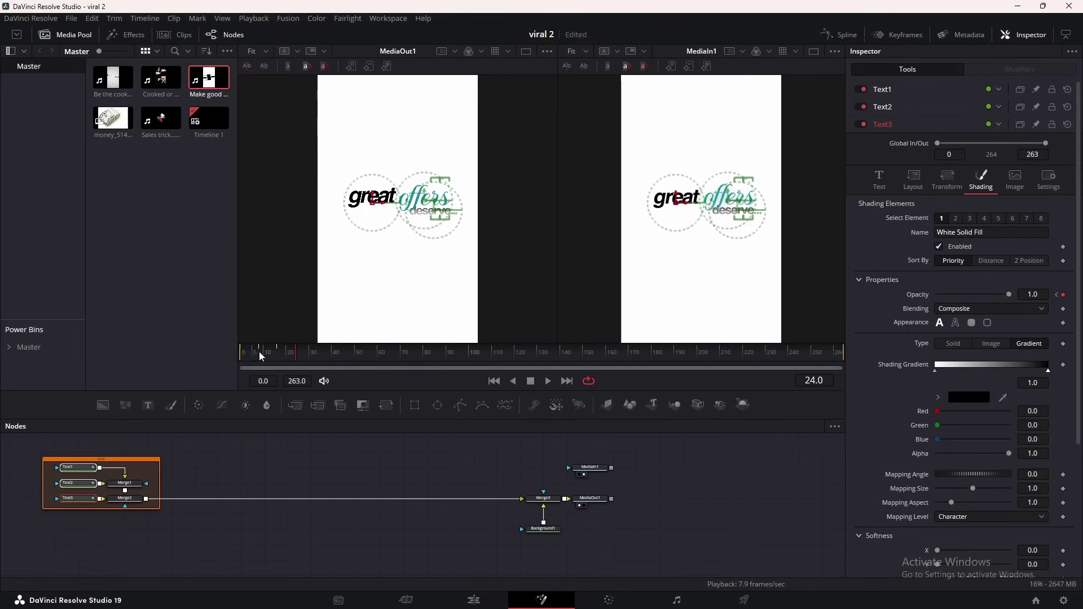
pyautogui.click(833, 32)
pyautogui.moveTo(259, 352); pyautogui.dragTo(242, 353)
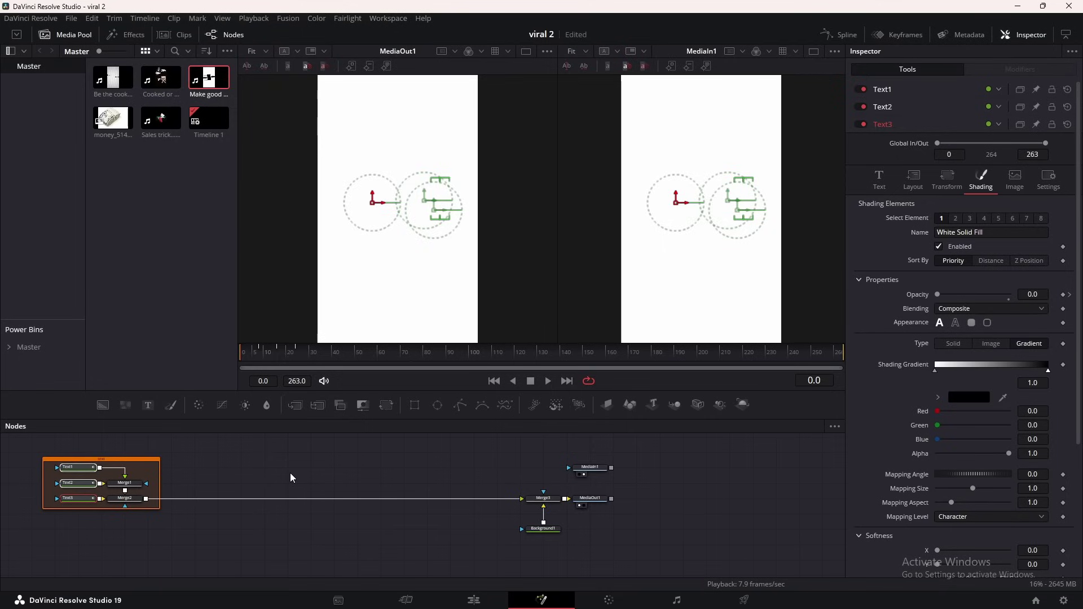
pyautogui.press('space')
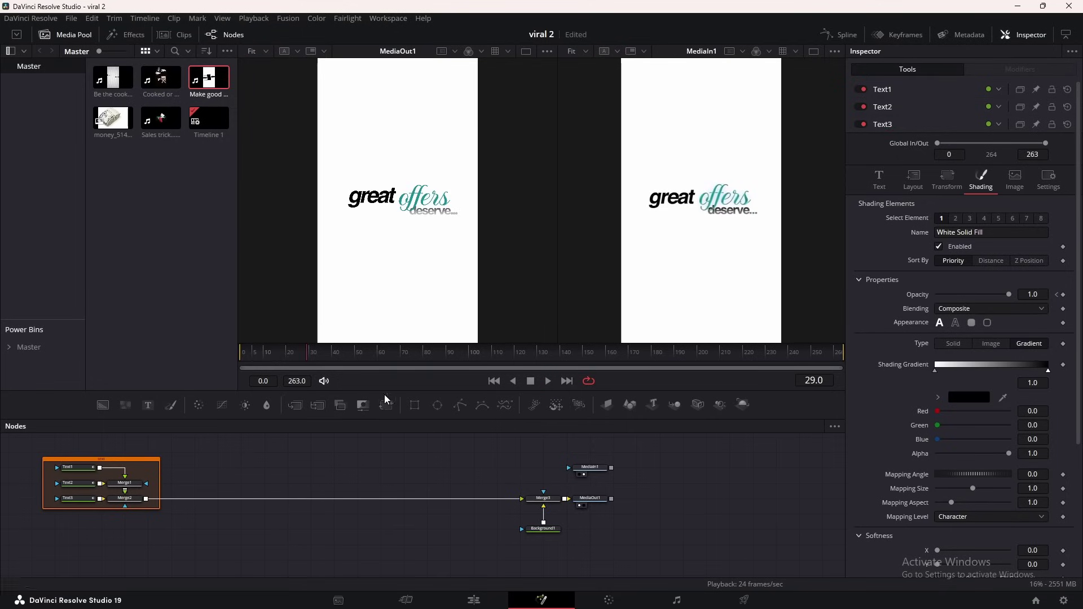
# Insert a Transform node between the text group and the final merge, and keyframe its Center X from 0.5 at frame 27 to -0.508 at frame 60.
pyautogui.moveTo(386, 399); pyautogui.dragTo(323, 501)
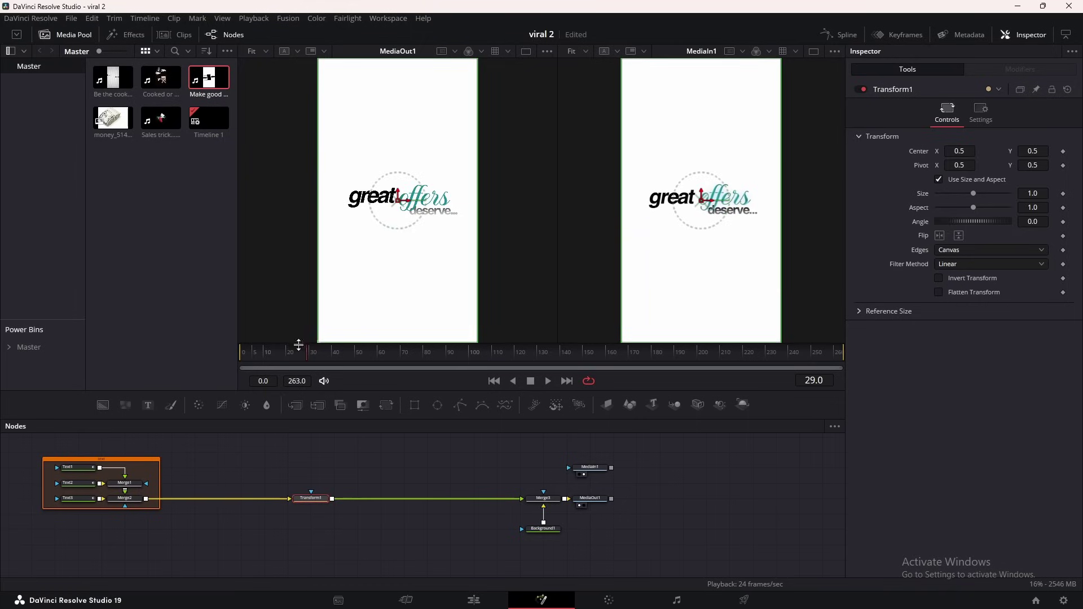
pyautogui.moveTo(308, 356); pyautogui.dragTo(303, 357)
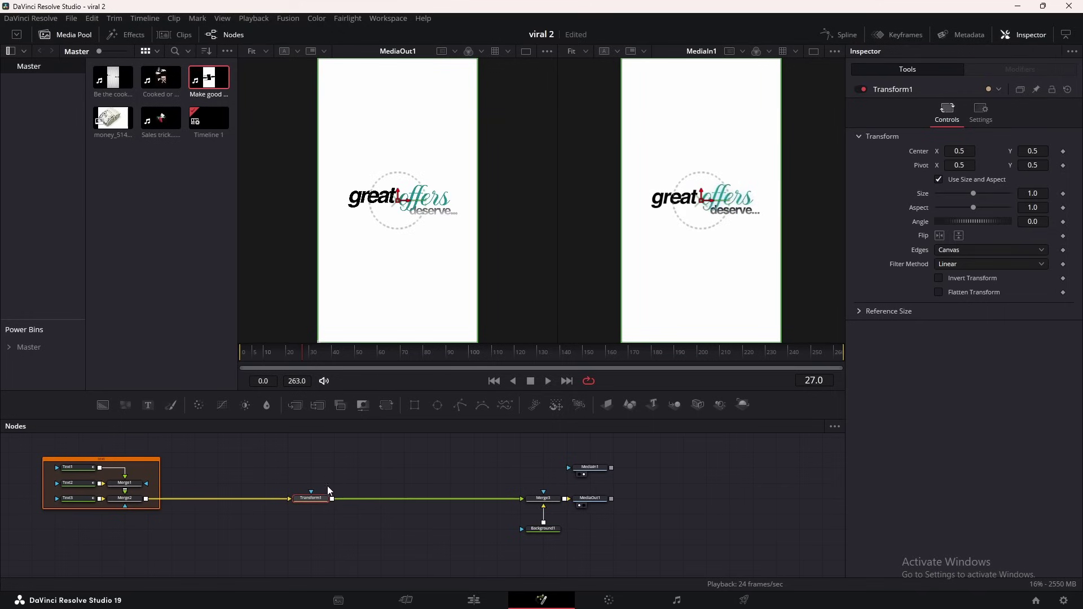
pyautogui.click(1063, 151)
pyautogui.moveTo(319, 357); pyautogui.dragTo(378, 358)
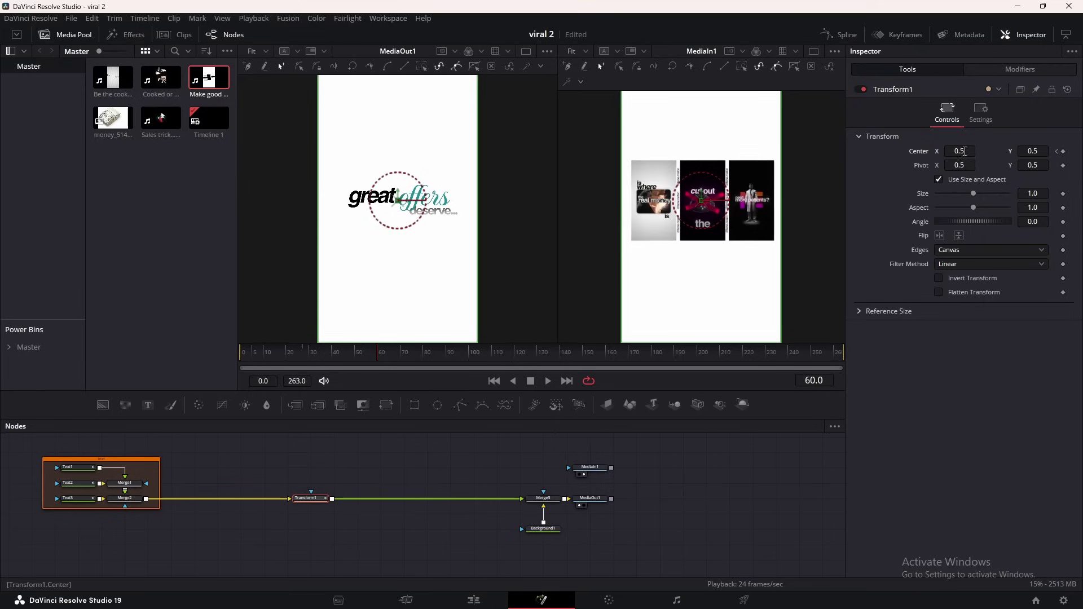
pyautogui.moveTo(959, 151); pyautogui.dragTo(865, 151)
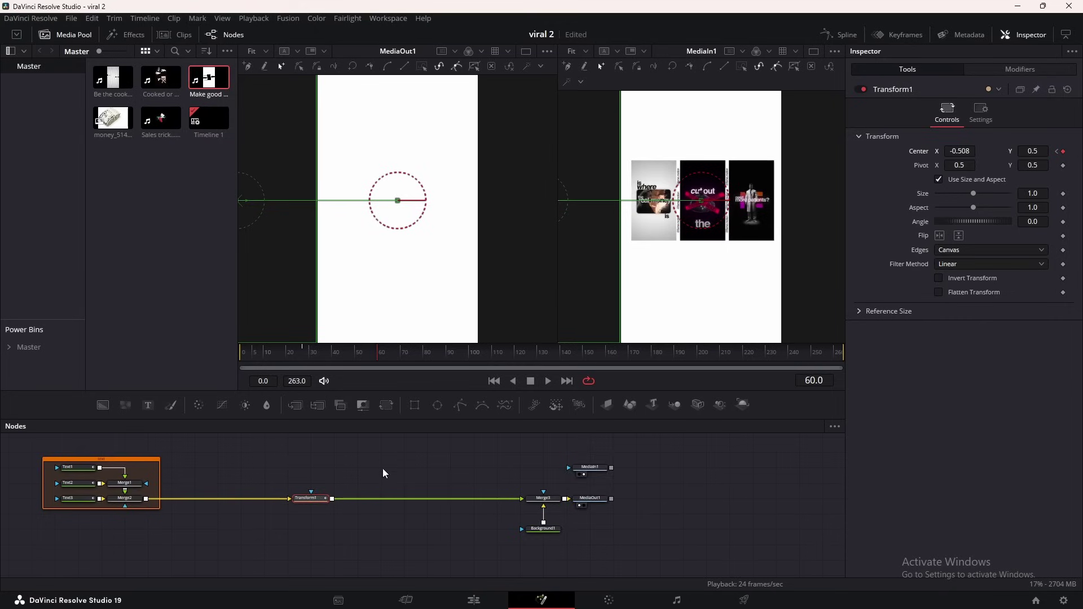
# Smooth the Transform's displacement curve in the Spline editor with an ease of 66.4 and scrub through the movement.
pyautogui.hscroll(-3, 383, 472)
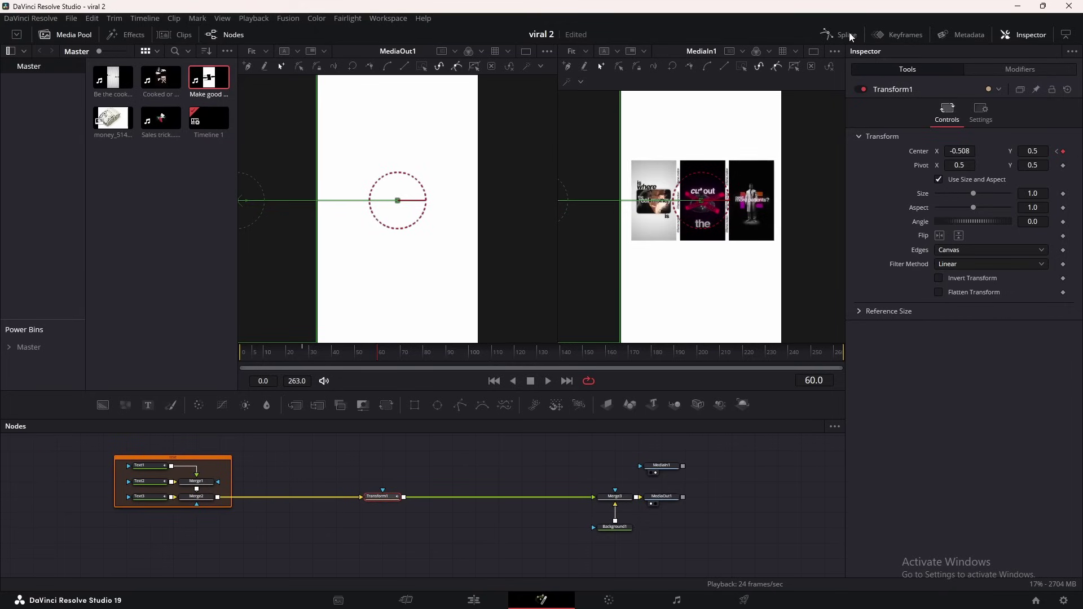
pyautogui.click(825, 35)
pyautogui.click(792, 426)
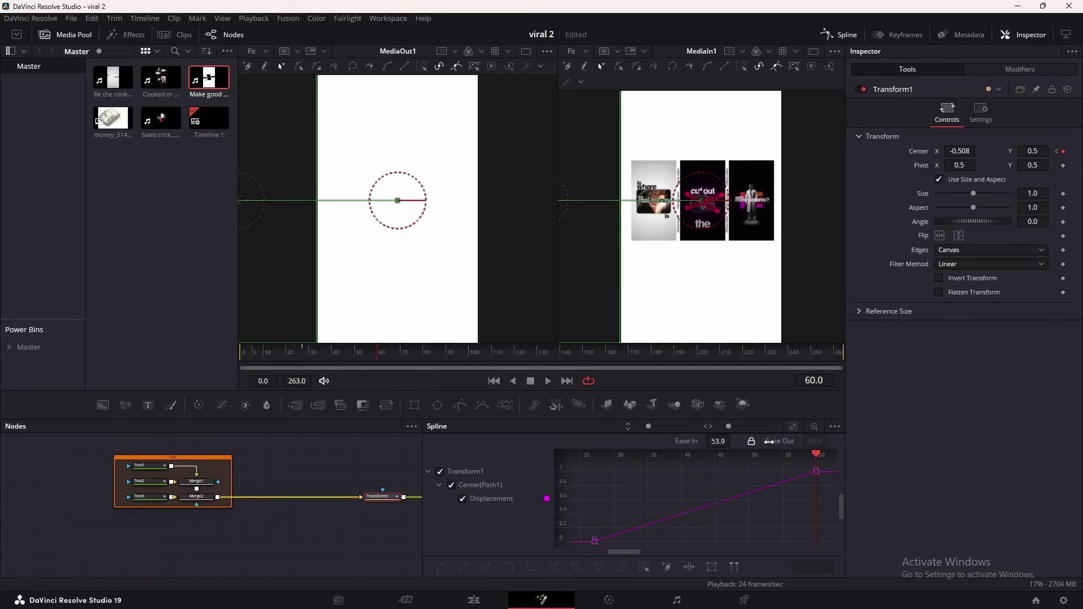
pyautogui.moveTo(709, 480); pyautogui.dragTo(772, 507)
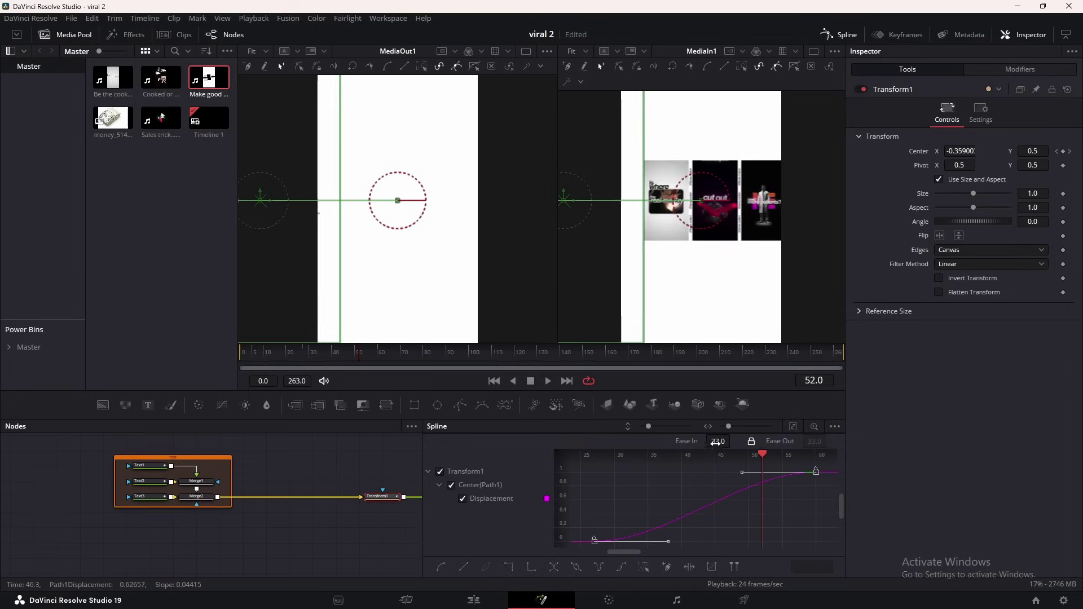
pyautogui.moveTo(717, 441); pyautogui.dragTo(641, 445)
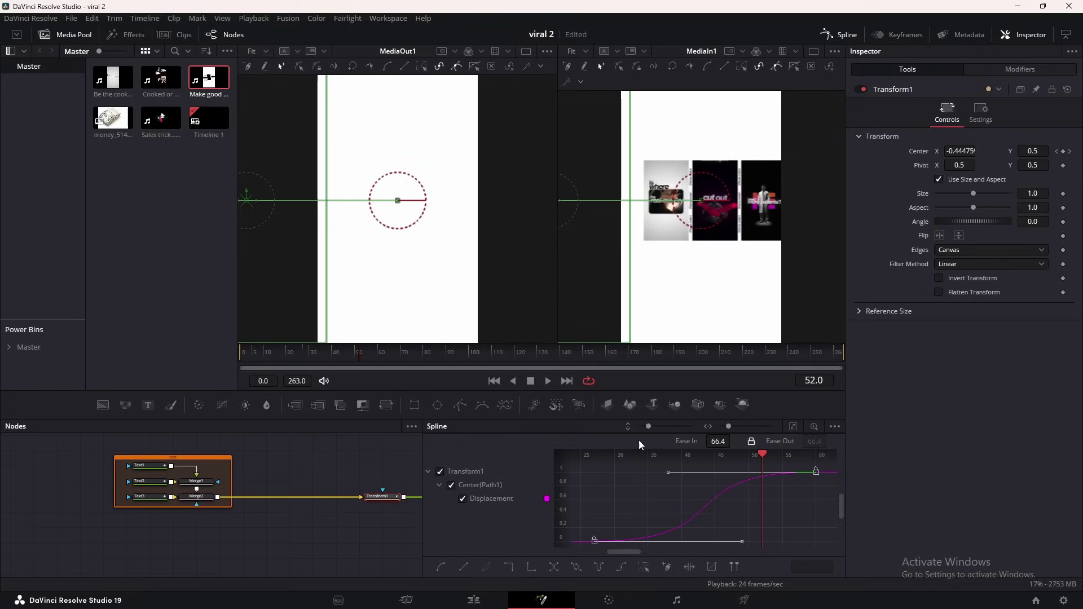
pyautogui.moveTo(311, 354); pyautogui.dragTo(371, 354)
pyautogui.click(841, 36)
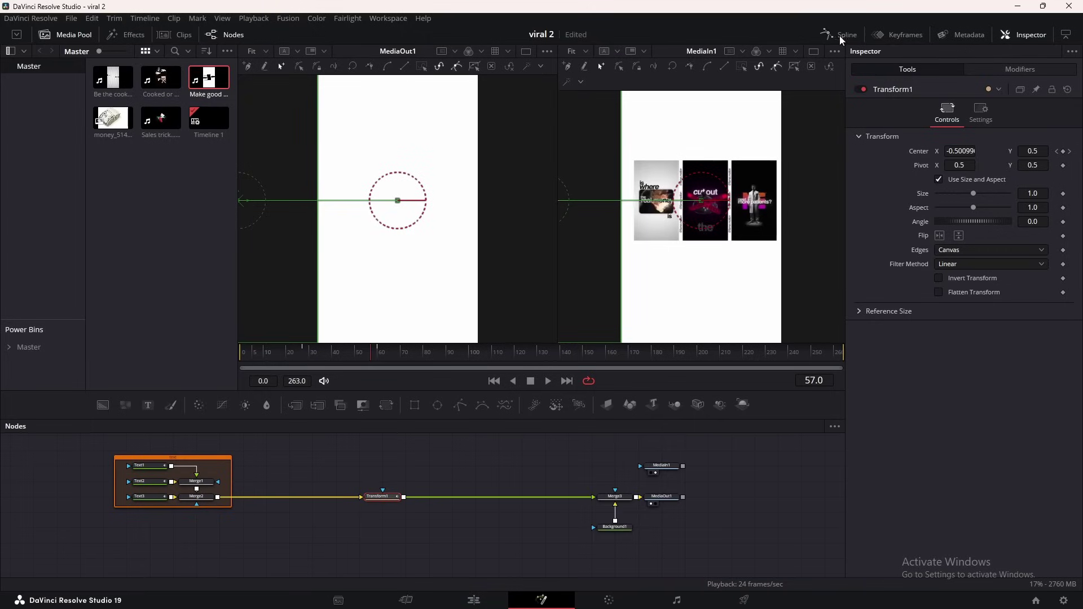
# Bring the Be the cook, Cooked or and Sales trick clips into the node graph, merged together ahead of Transform1, and arrange them above the text branch.
pyautogui.moveTo(113, 77); pyautogui.dragTo(266, 456)
pyautogui.moveTo(151, 119); pyautogui.dragTo(331, 507)
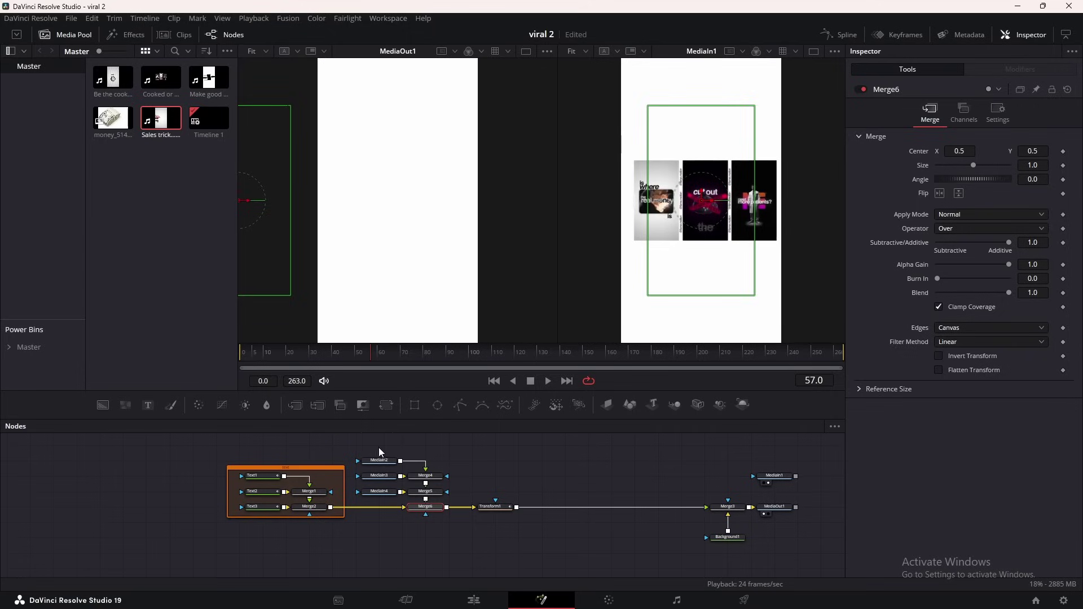
pyautogui.moveTo(370, 446); pyautogui.dragTo(444, 509)
pyautogui.scroll(2, 477, 513)
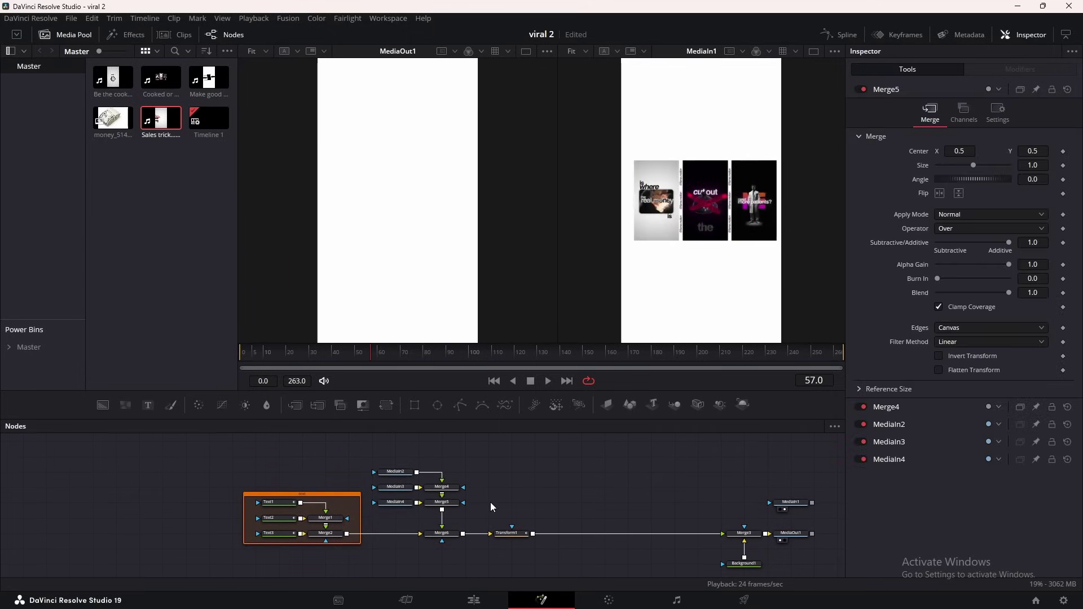
# Insert a Transform after Merge5 and move the combined clips to the middle of the canvas, Center X about 1.995.
pyautogui.click(456, 508)
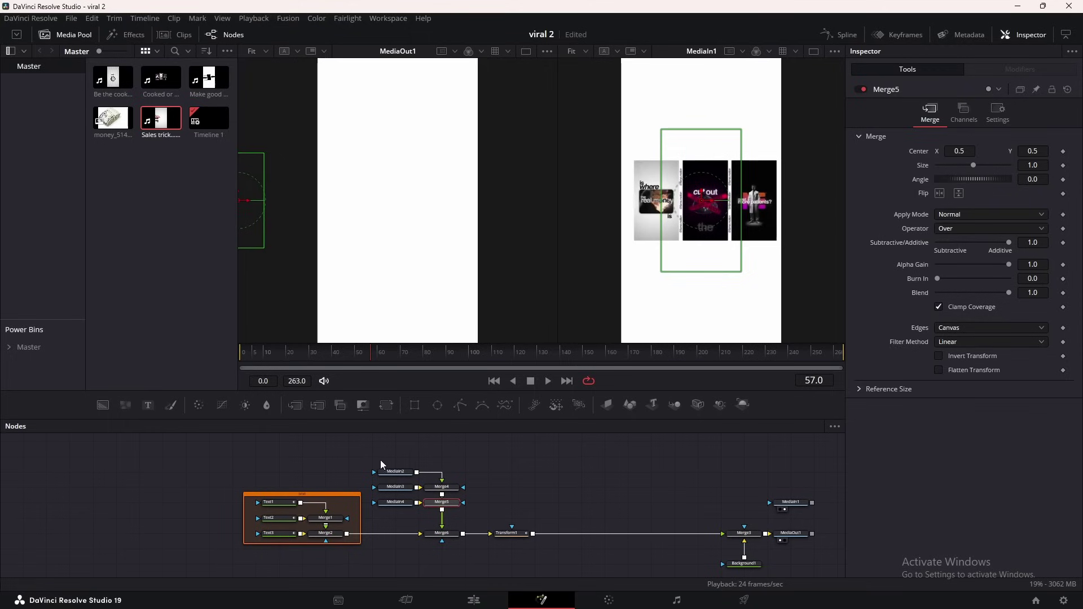
pyautogui.click(389, 405)
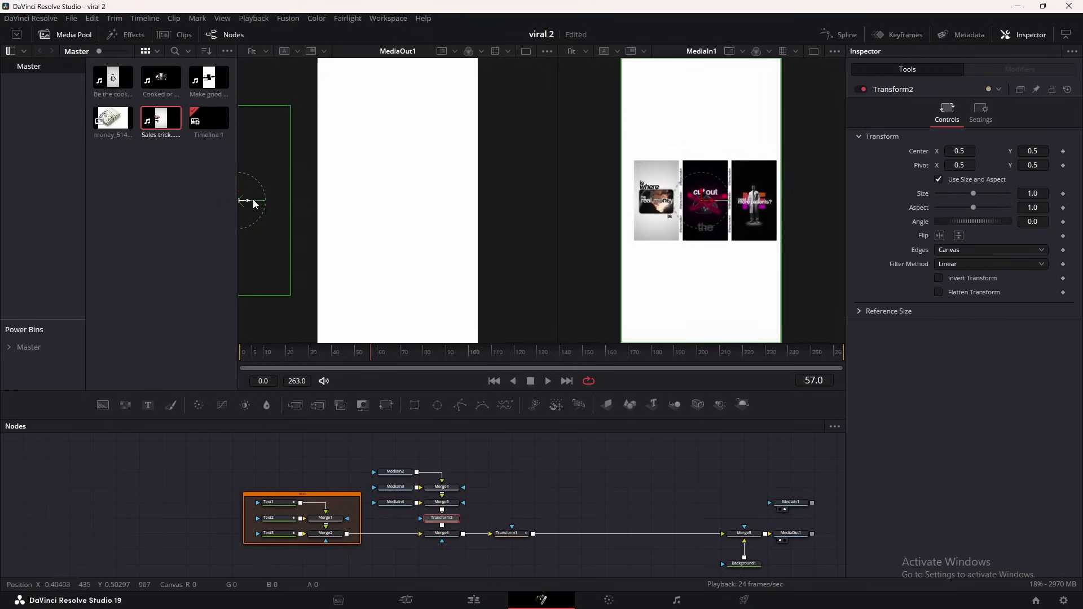
pyautogui.moveTo(248, 203); pyautogui.dragTo(408, 205)
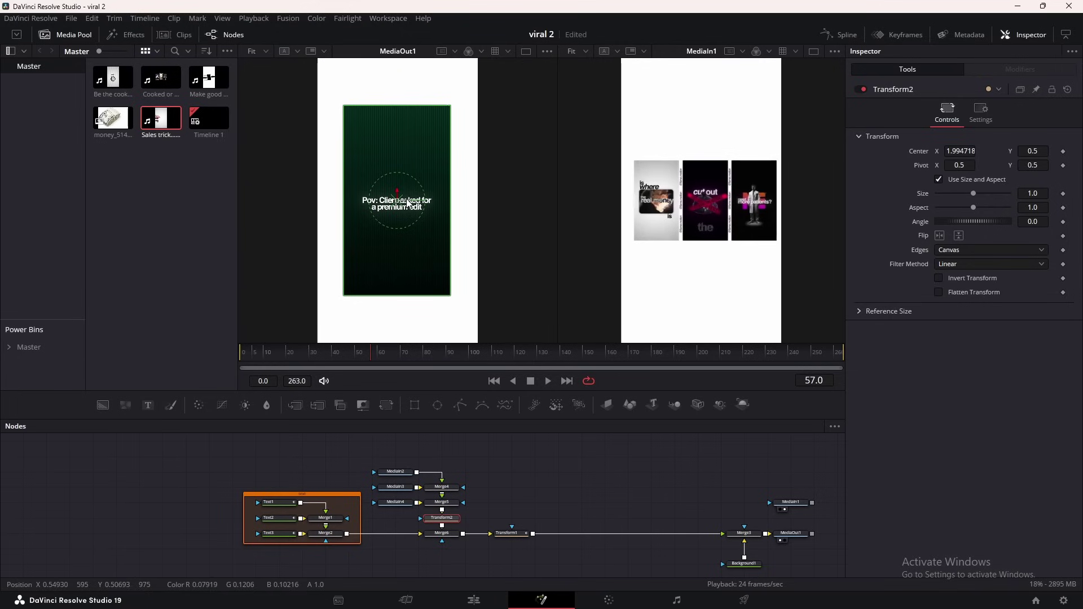
# Show guides in both viewers and scale the combined clips to a size of 0.41 in Transform2.
pyautogui.rightClick(464, 107)
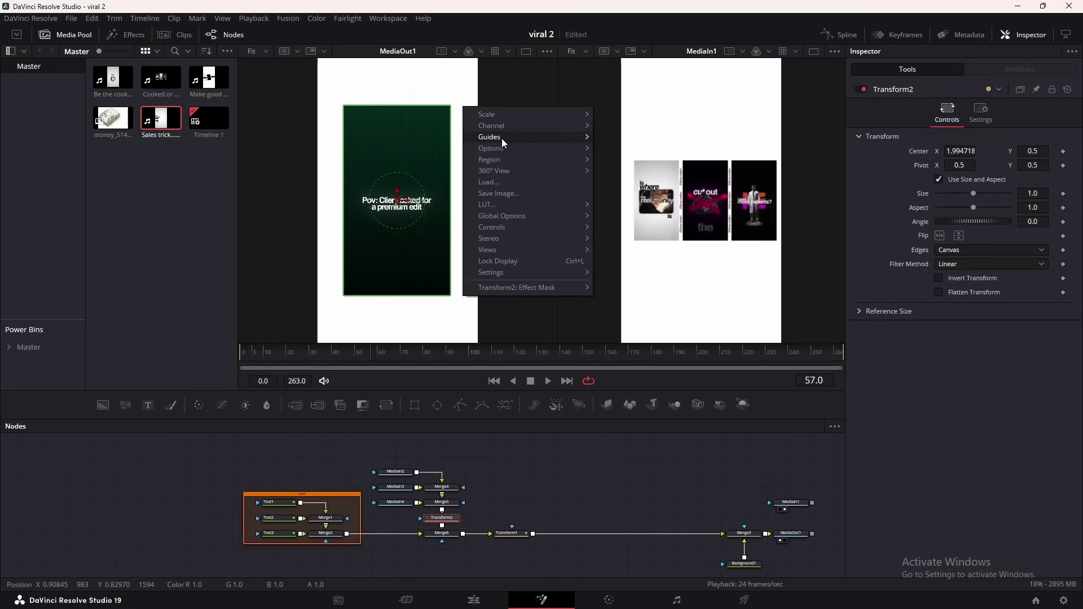
pyautogui.moveTo(502, 138)
pyautogui.click(657, 138)
pyautogui.rightClick(681, 113)
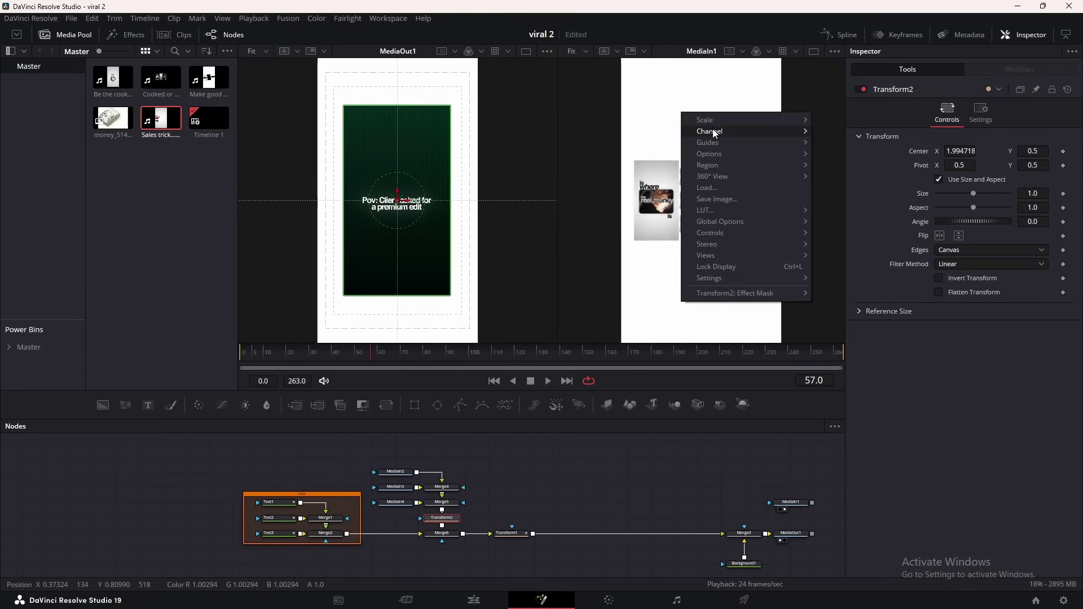
pyautogui.moveTo(711, 141)
pyautogui.click(818, 143)
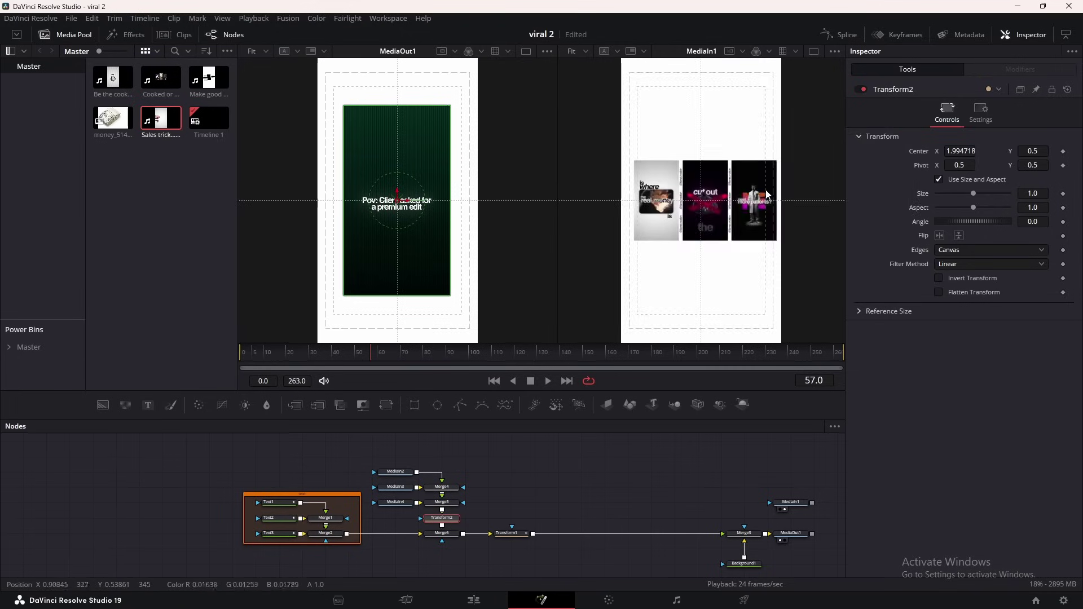
pyautogui.moveTo(973, 193); pyautogui.dragTo(952, 193)
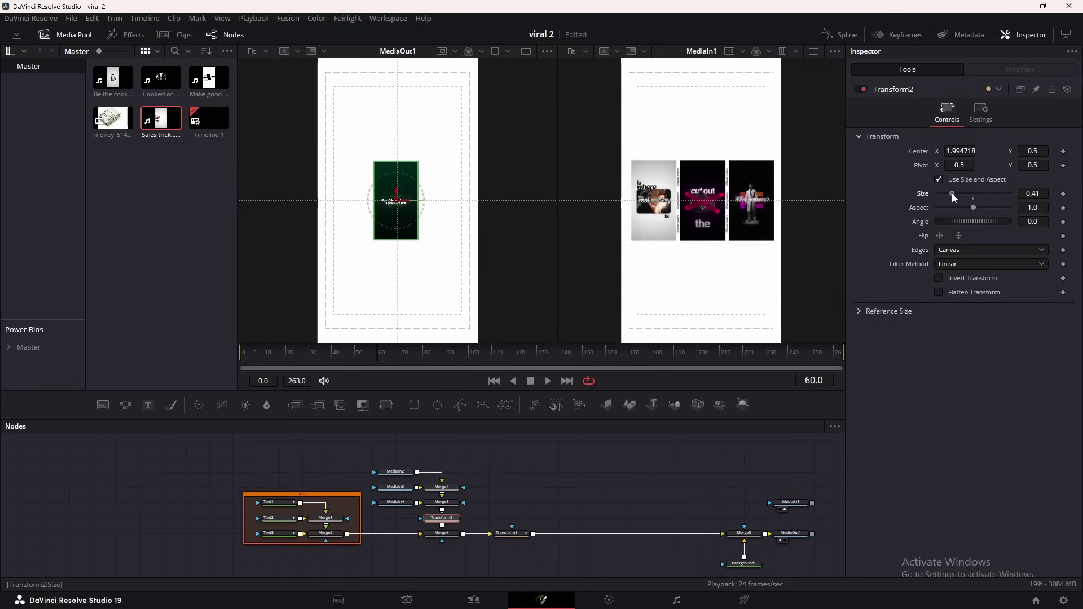
# Insert a separate Transform after each of MediaIn2, MediaIn3 and MediaIn4, and spread the node groups apart for room.
pyautogui.moveTo(397, 471)
pyautogui.mouseDown()
pyautogui.moveTo(420, 459)
pyautogui.moveTo(478, 486)
pyautogui.moveTo(385, 485)
pyautogui.mouseUp()
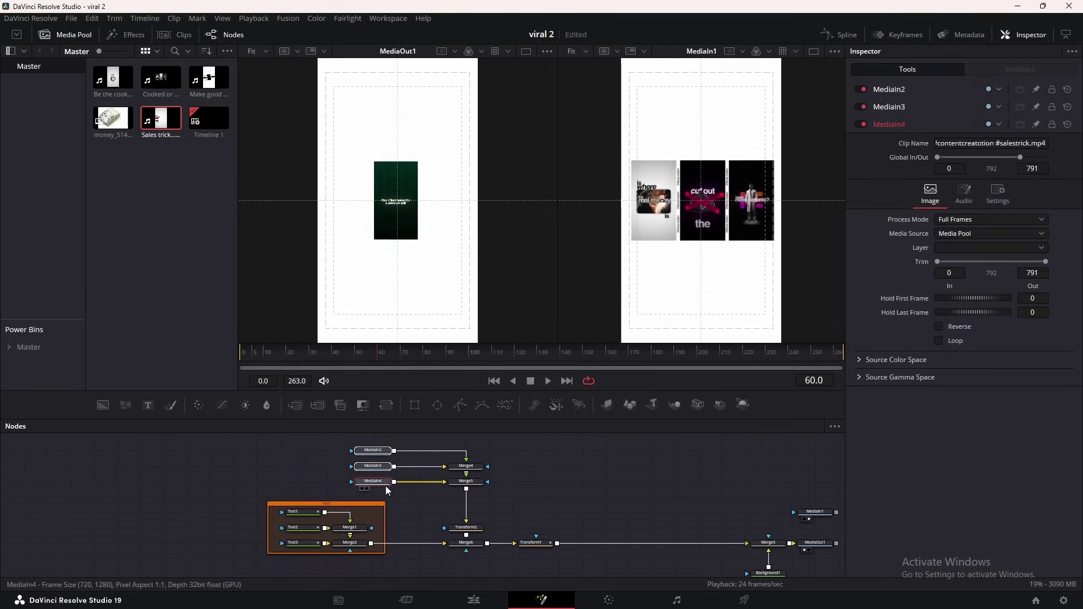
pyautogui.click(380, 449)
pyautogui.click(386, 405)
pyautogui.click(378, 472)
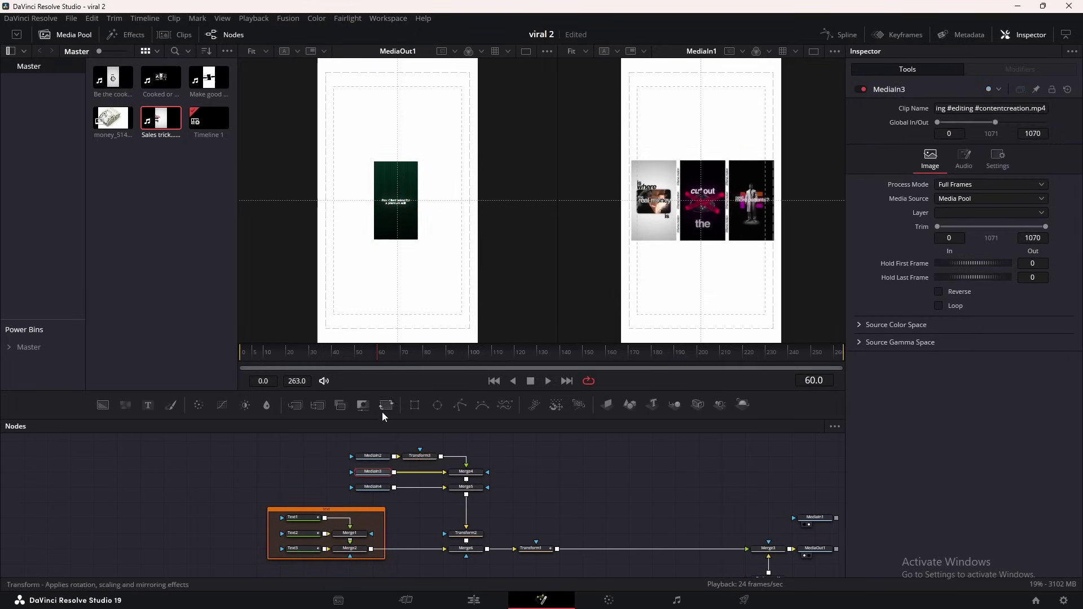
pyautogui.click(385, 405)
pyautogui.click(379, 485)
pyautogui.click(386, 405)
pyautogui.moveTo(333, 509); pyautogui.dragTo(217, 509)
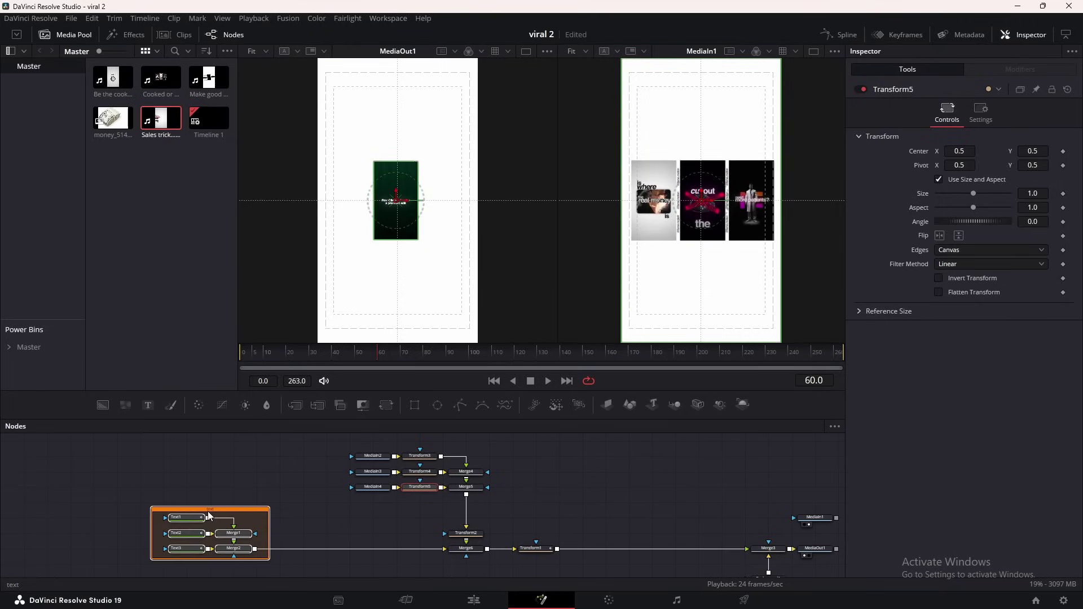
# Place the MediaIn2 clip left of centre at Center X about -0.556 and the MediaIn4 clip right of centre at about 1.659.
pyautogui.click(422, 458)
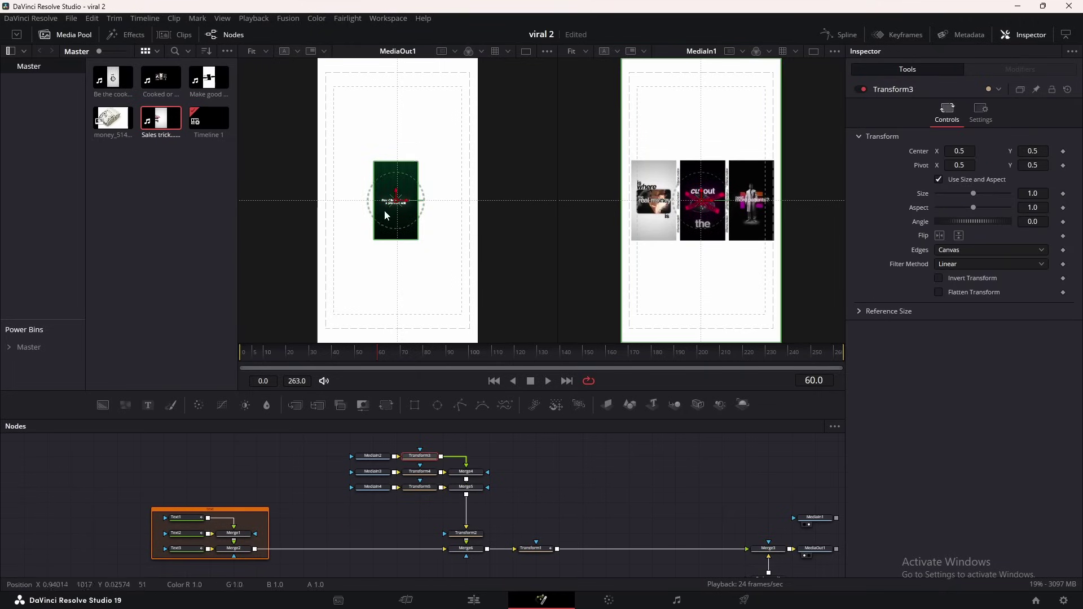
pyautogui.moveTo(403, 202); pyautogui.dragTo(358, 207)
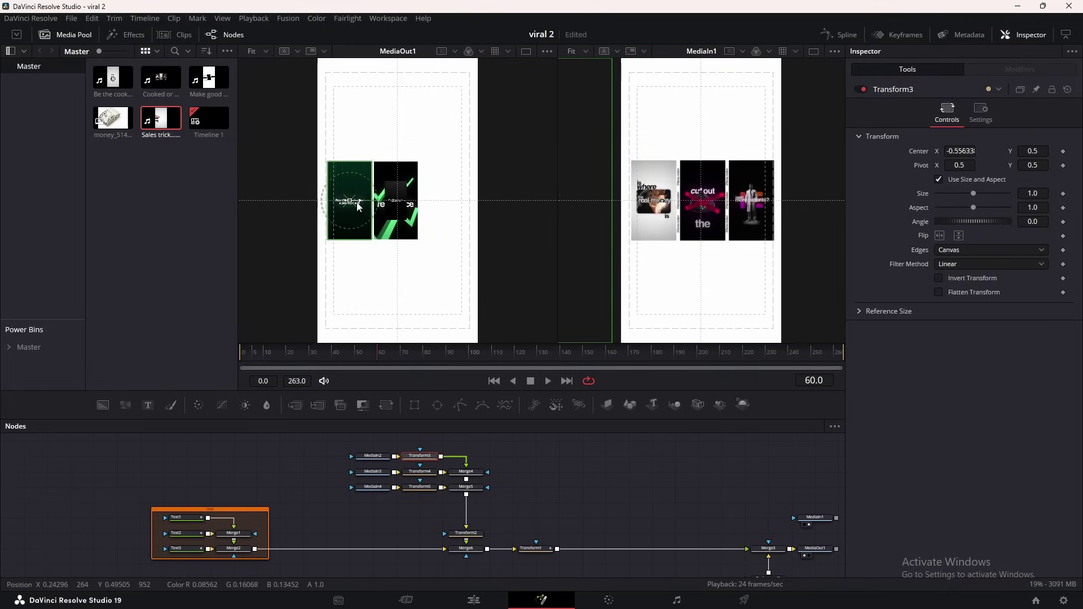
pyautogui.click(419, 488)
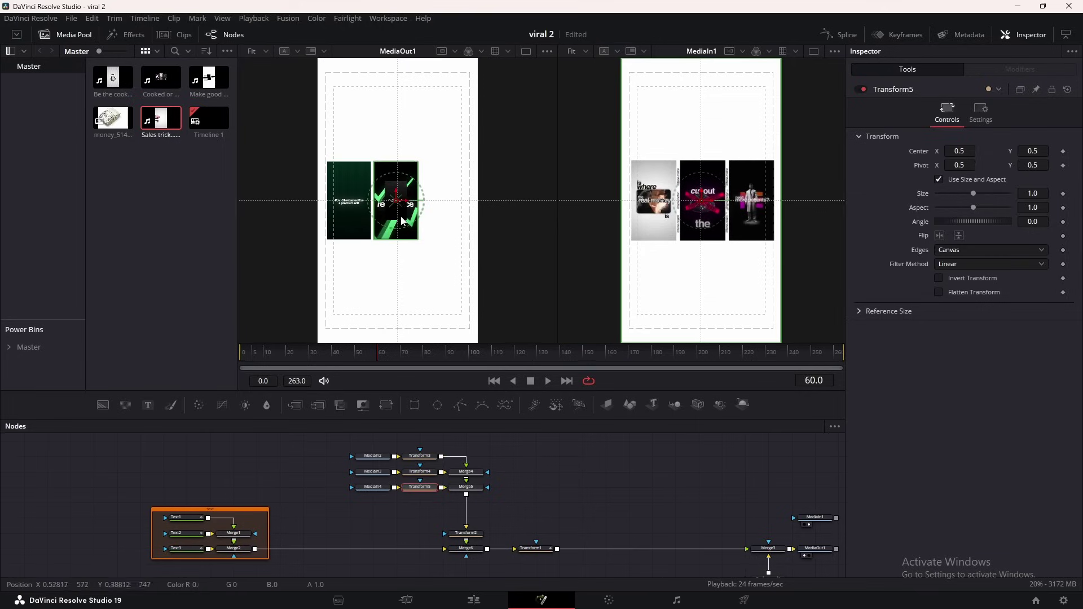
pyautogui.moveTo(402, 206); pyautogui.dragTo(457, 211)
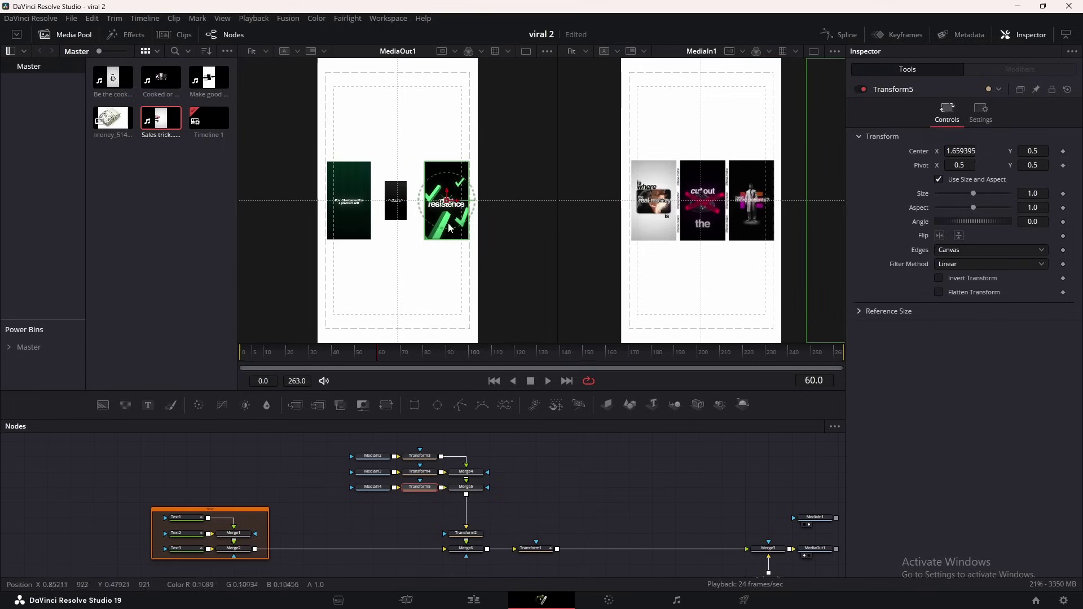
# Enlarge the middle MediaIn3 clip to size 2.21 and centre it between its neighbours at Center X about 0.629.
pyautogui.click(419, 472)
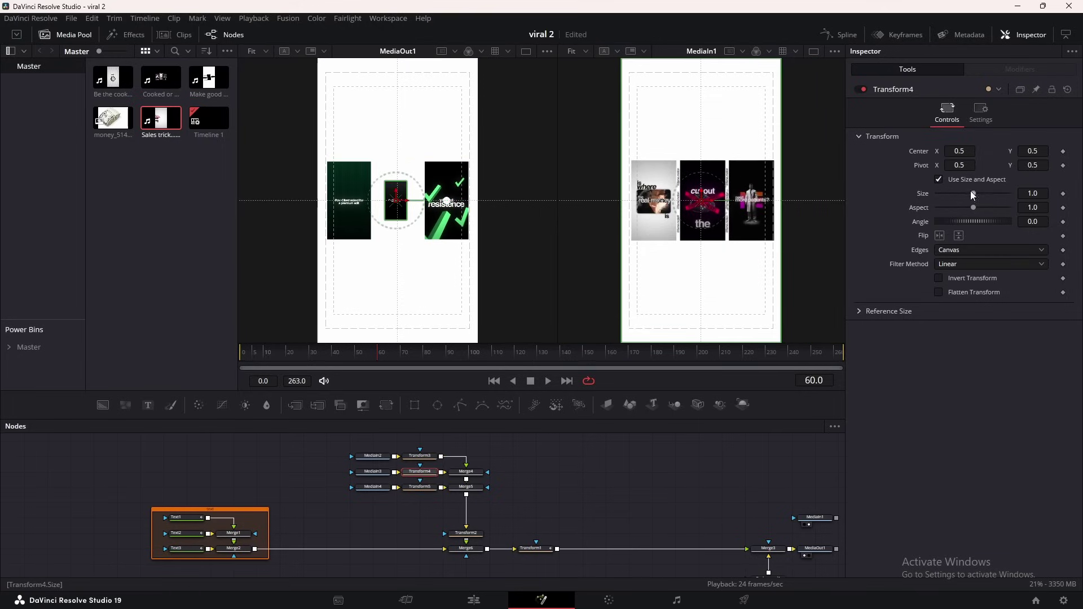
pyautogui.moveTo(972, 194); pyautogui.dragTo(981, 193)
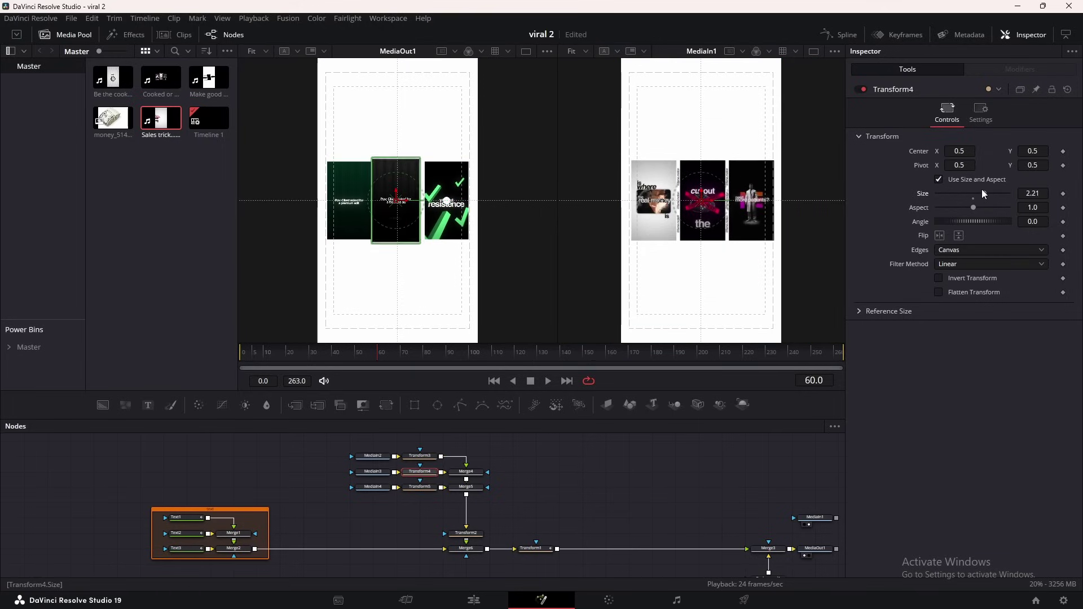
pyautogui.moveTo(397, 203); pyautogui.dragTo(406, 205)
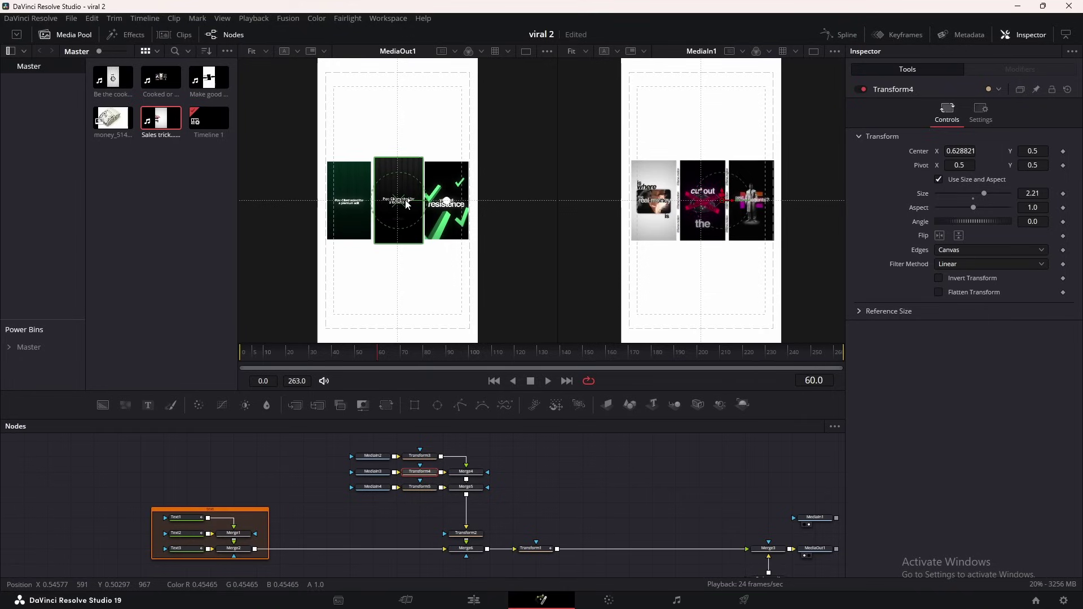
pyautogui.scroll(2, 440, 220)
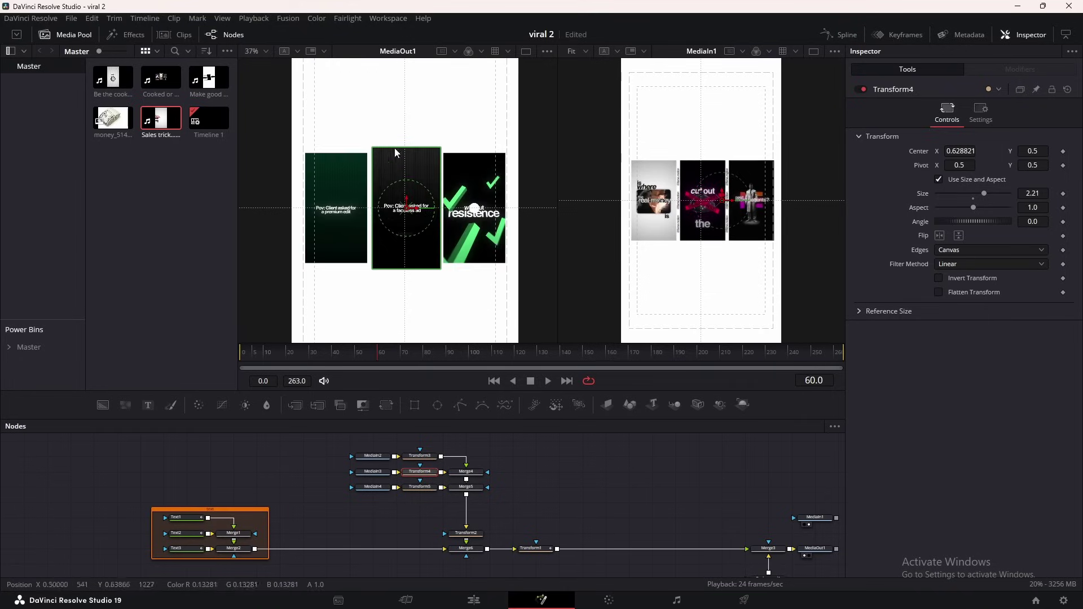
# Trim the beginning of the MediaIn2 and MediaIn3 clips, with MediaIn3 starting at frame 54, and keep MediaIn4's trim start at 0.
pyautogui.click(377, 474)
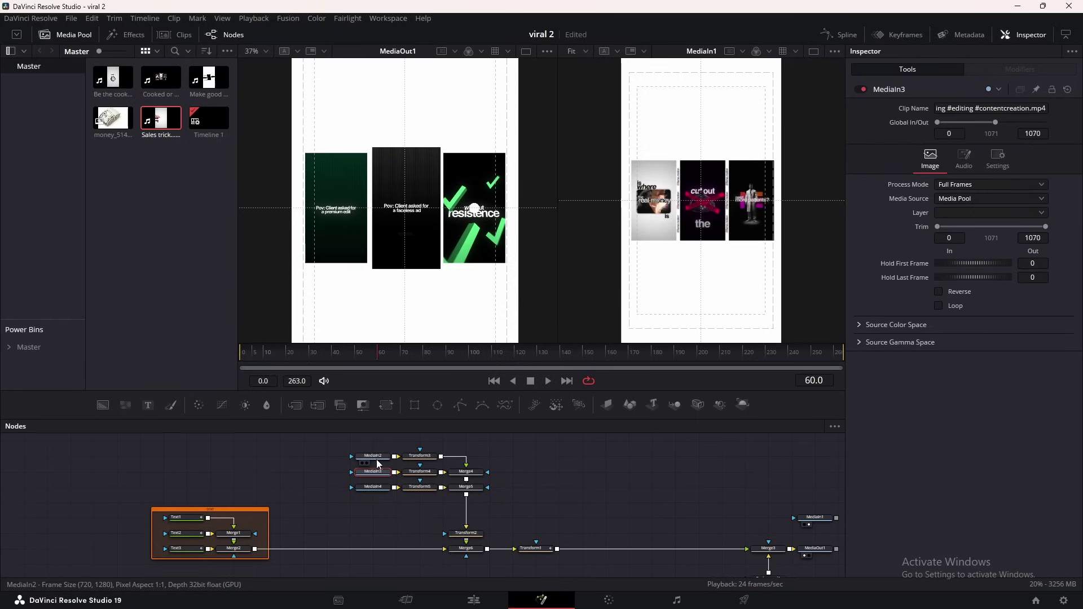
pyautogui.click(376, 458)
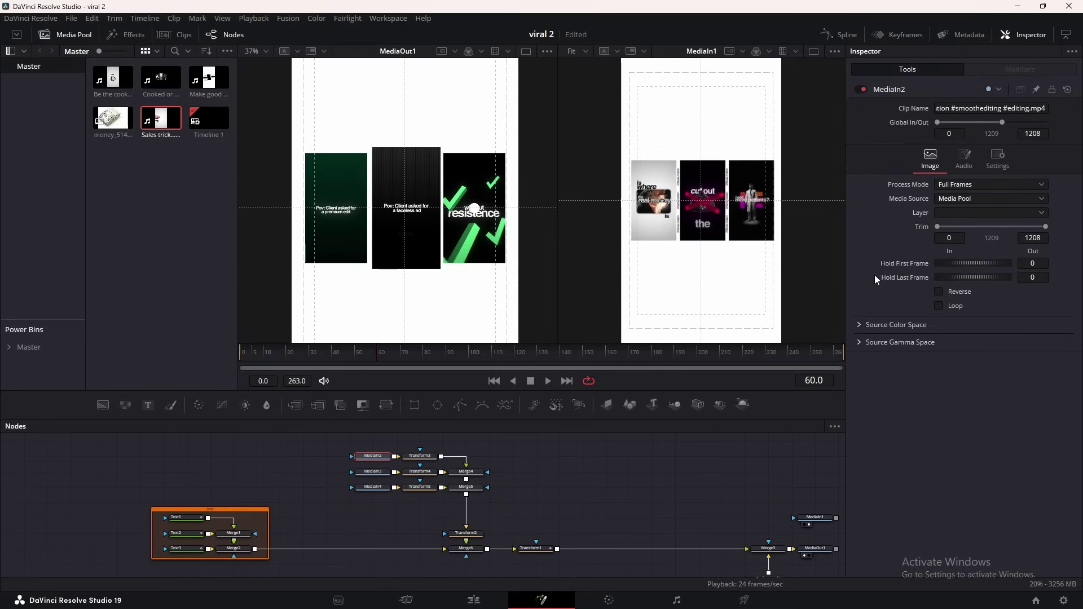
pyautogui.moveTo(938, 226); pyautogui.dragTo(942, 227)
pyautogui.click(373, 471)
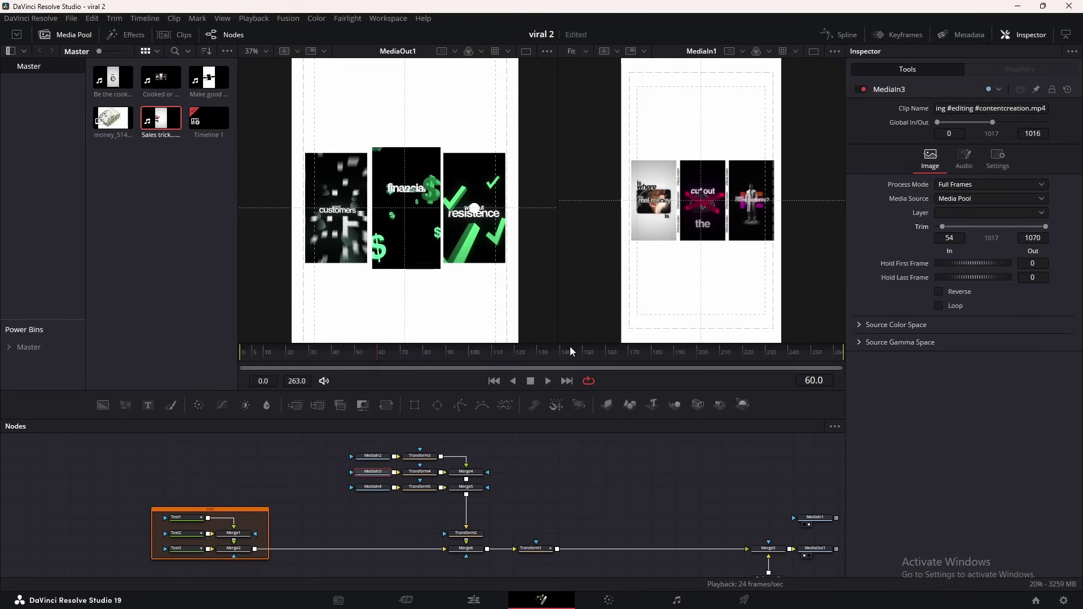
pyautogui.click(376, 485)
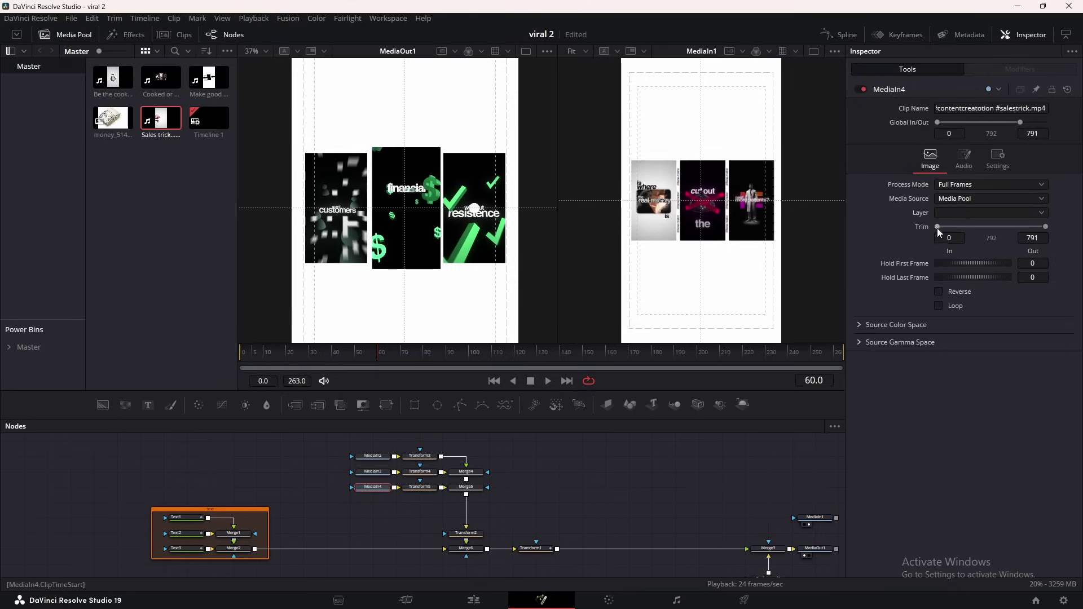
pyautogui.moveTo(936, 228); pyautogui.dragTo(929, 228)
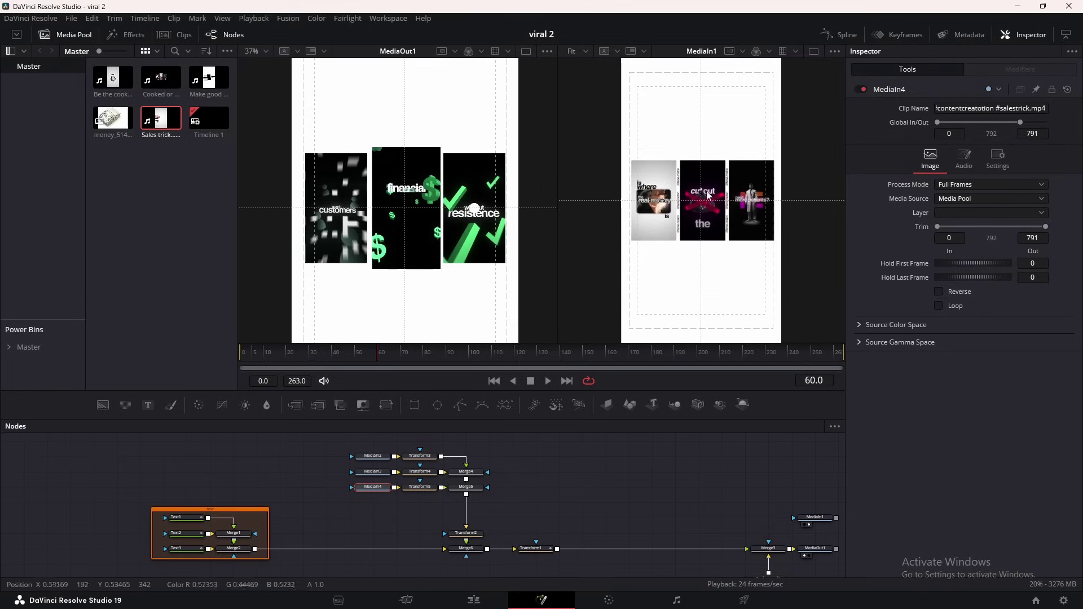
pyautogui.scroll(2, 686, 188)
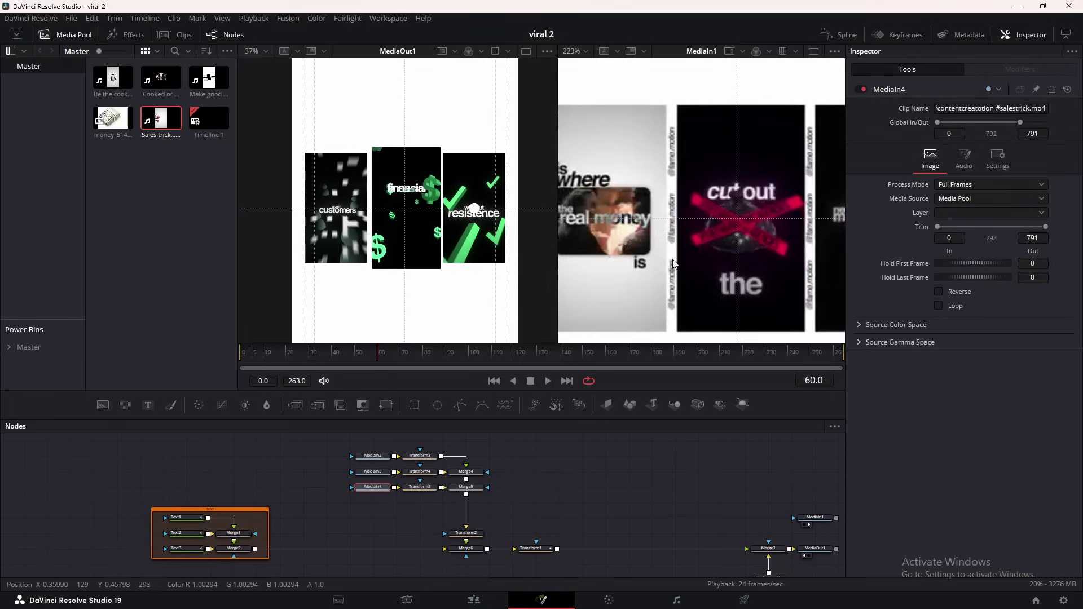
pyautogui.scroll(-2, 675, 258)
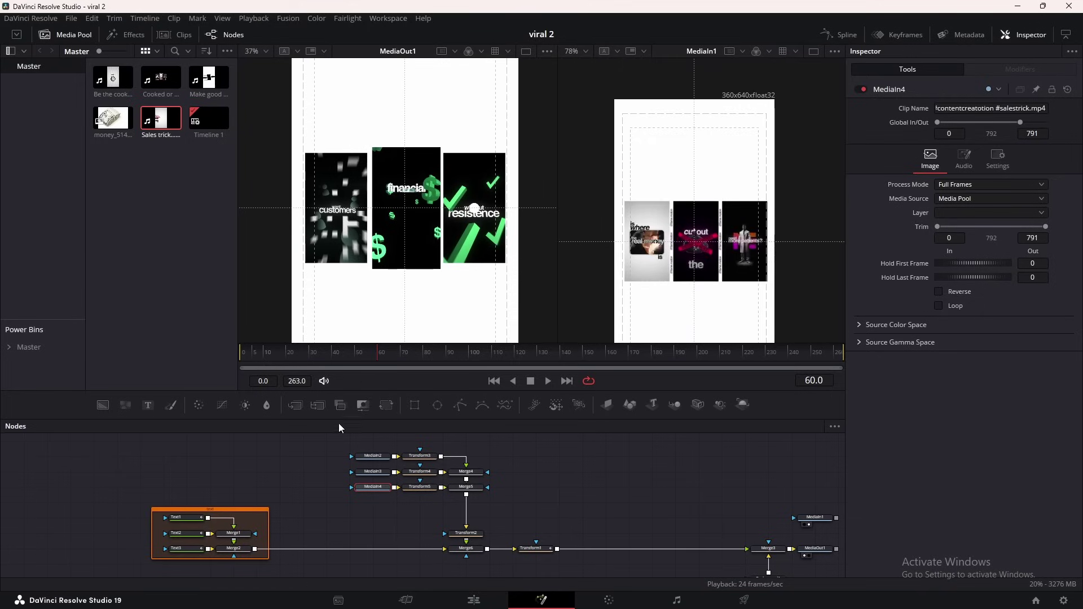
pyautogui.moveTo(148, 405); pyautogui.dragTo(466, 497)
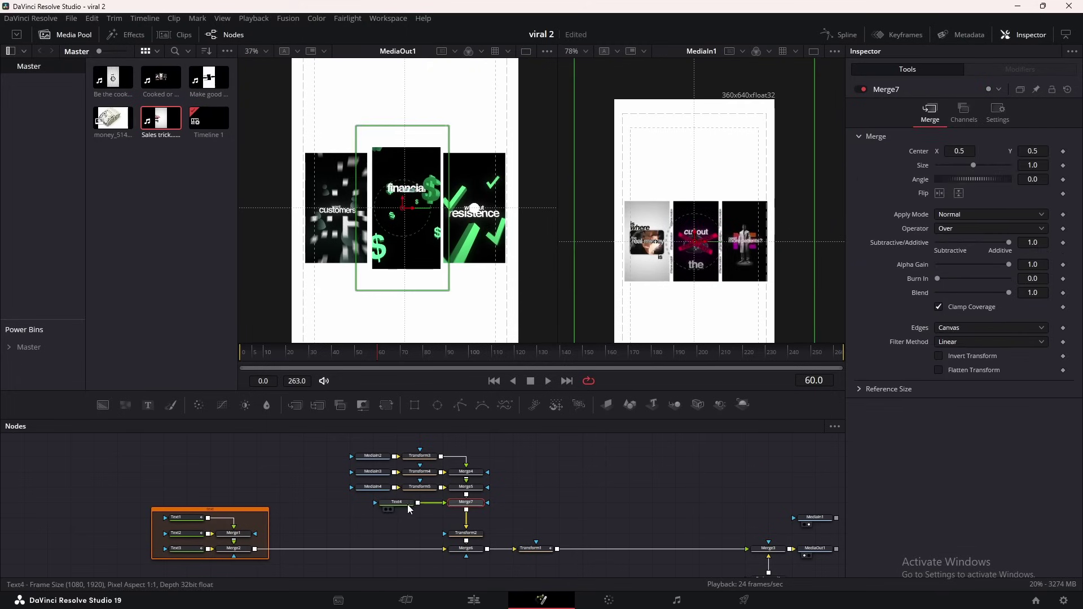
pyautogui.click(963, 221)
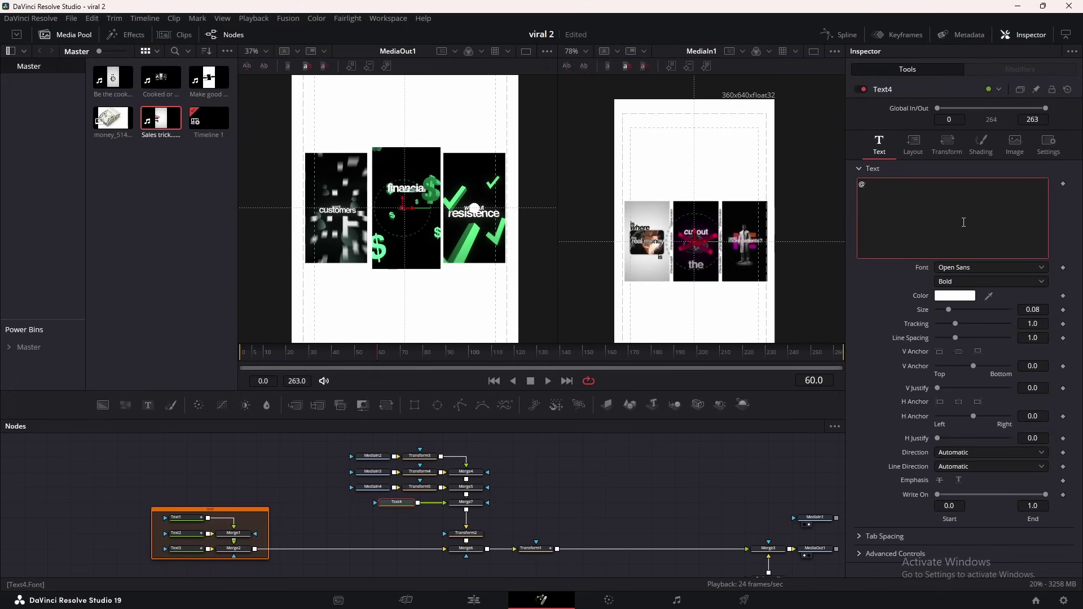
pyautogui.write('theresolveeffect')
pyautogui.click(955, 295)
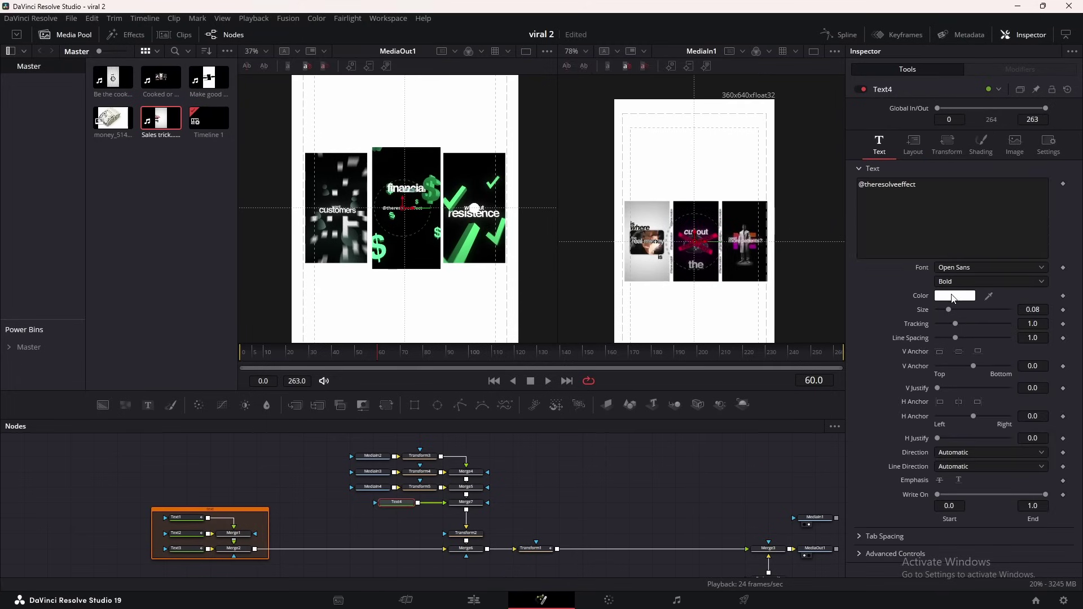
pyautogui.moveTo(666, 310); pyautogui.dragTo(667, 325)
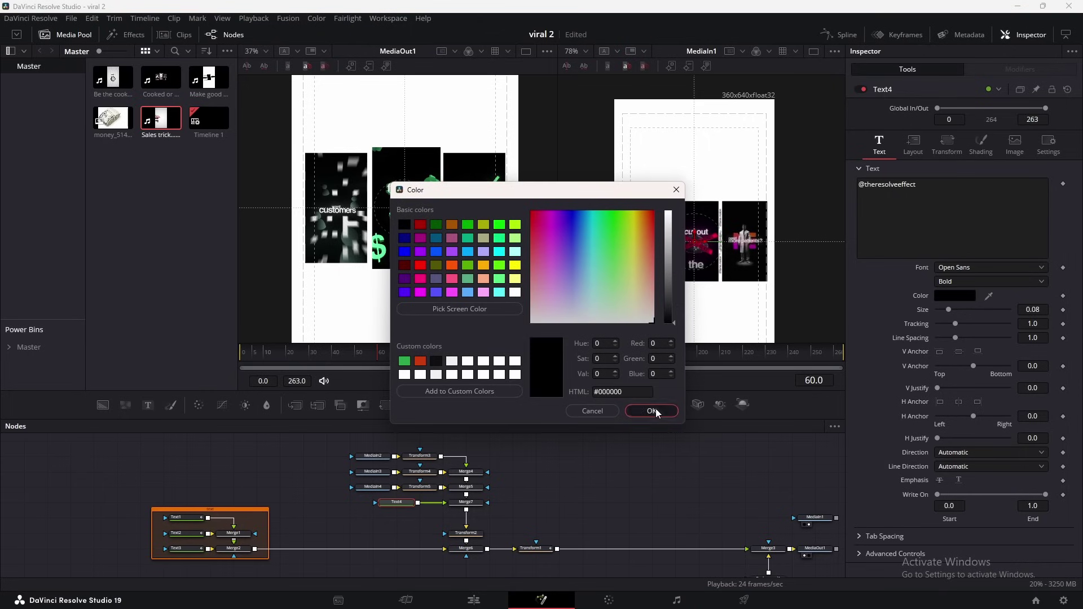
pyautogui.click(652, 410)
# Rotate the handle text -90 on Z and place it in the gap between the middle and right clips, Center X about 0.919.
pyautogui.click(914, 141)
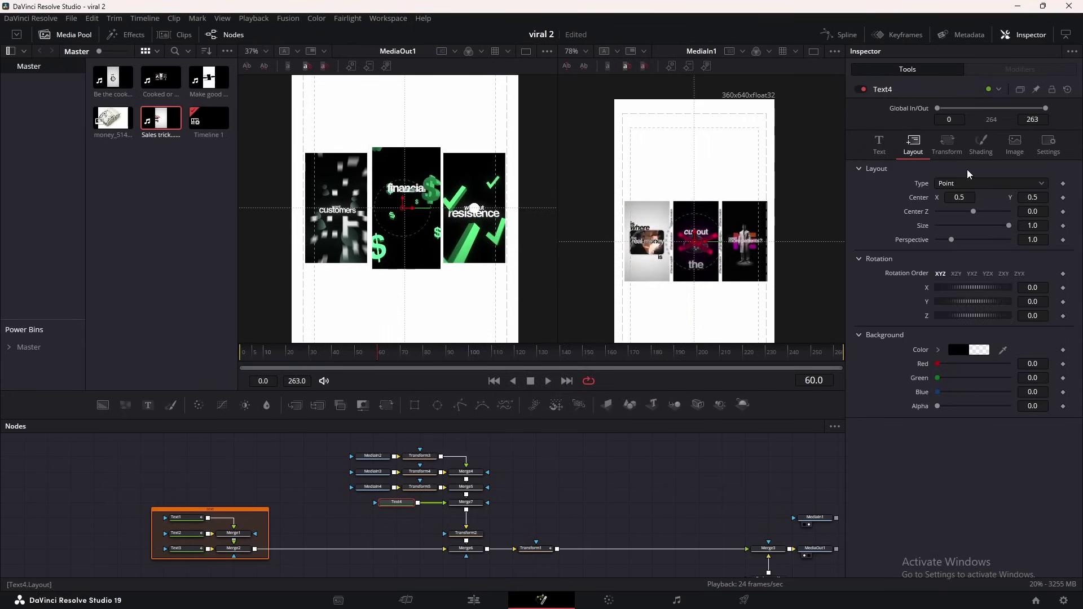
pyautogui.click(1039, 315)
pyautogui.press('BackSpace')
pyautogui.press('Tab')
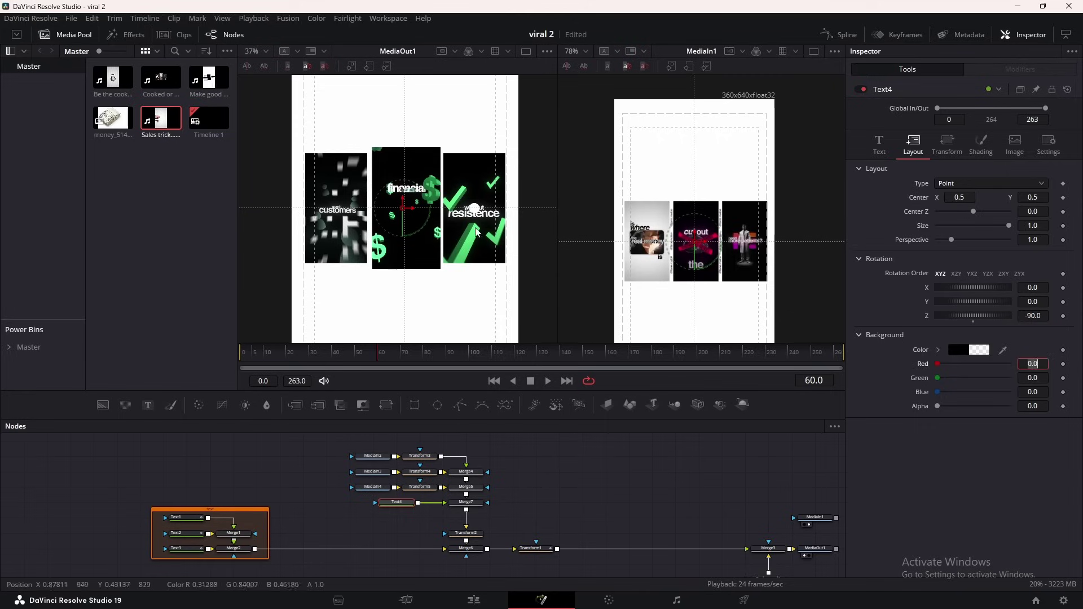
pyautogui.moveTo(415, 218); pyautogui.dragTo(446, 217)
pyautogui.scroll(5, 445, 216)
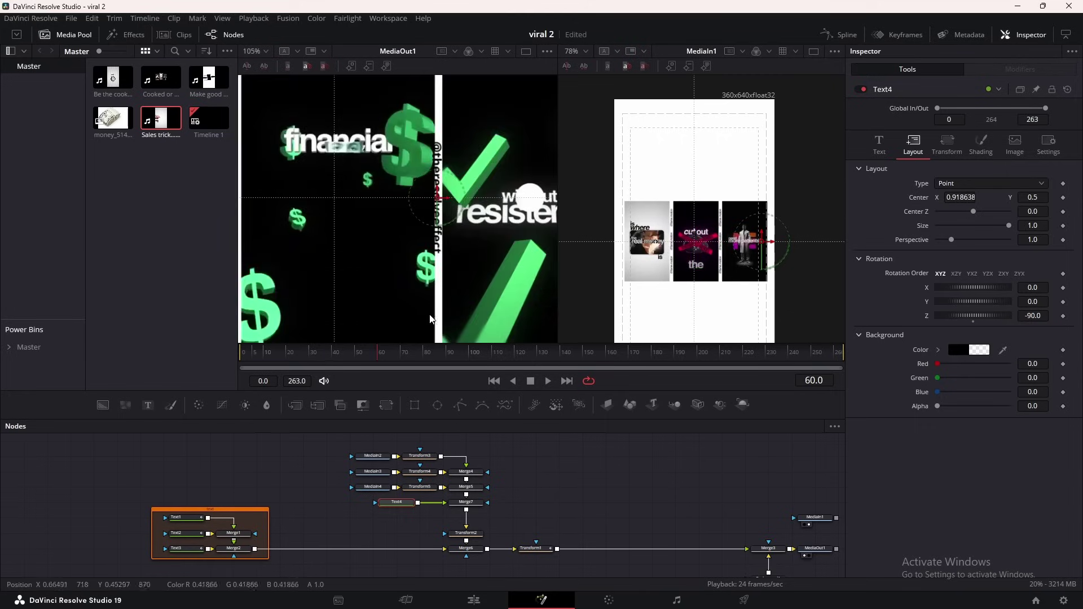
pyautogui.scroll(-3, 440, 226)
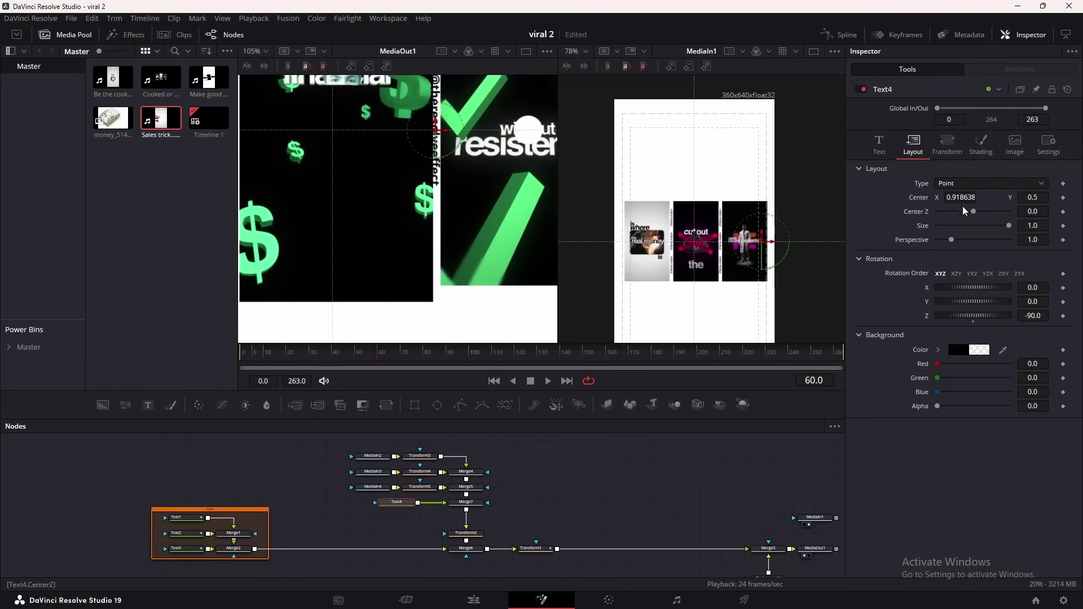
pyautogui.click(880, 145)
pyautogui.moveTo(955, 310); pyautogui.dragTo(943, 310)
pyautogui.scroll(-3, 495, 228)
# Move the Text4 node back to make room and insert a Duplicate node between it and Merge7.
pyautogui.moveTo(410, 505); pyautogui.dragTo(364, 505)
pyautogui.hotkey('shift', 'space')
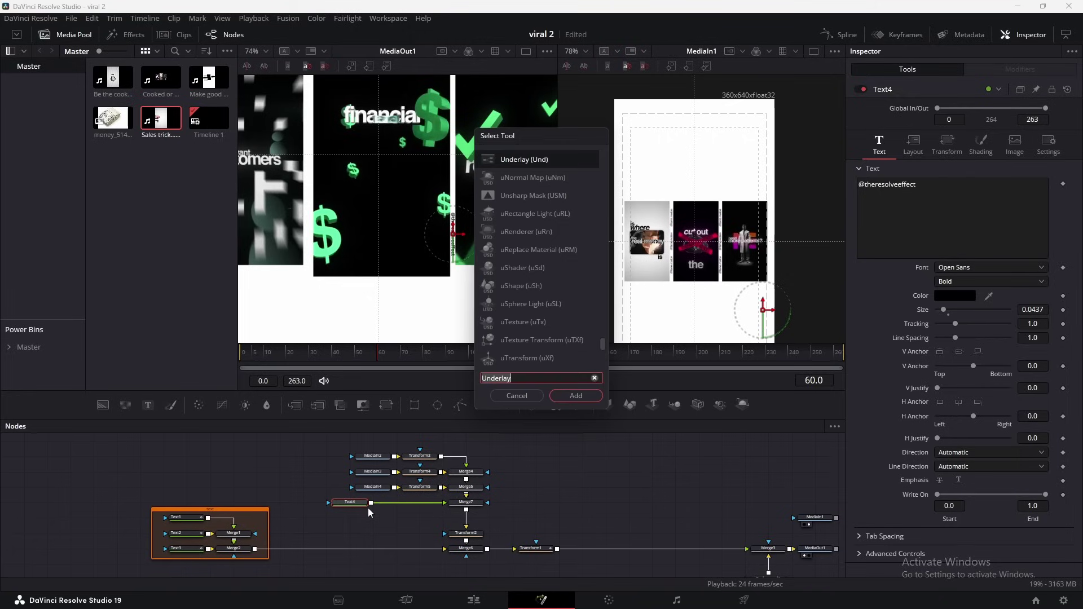
pyautogui.write('dup')
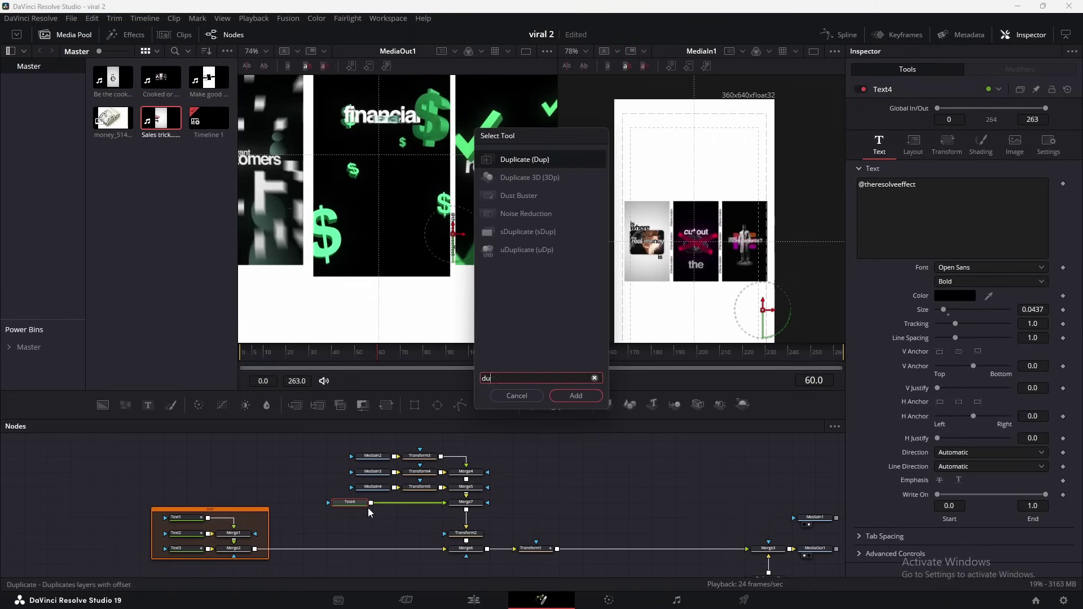
pyautogui.press('Return')
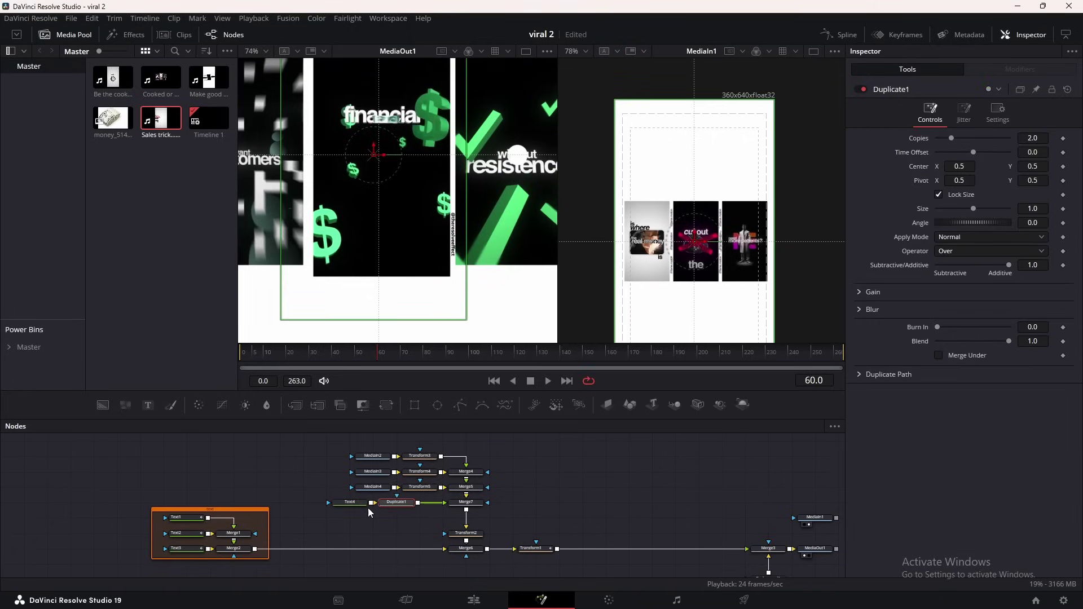
# Try 9 copies of the handle text, stacked vertically with Center Y at about 0.65.
pyautogui.click(1035, 138)
pyautogui.write('9')
pyautogui.press('Tab')
pyautogui.moveTo(373, 153); pyautogui.dragTo(373, 197)
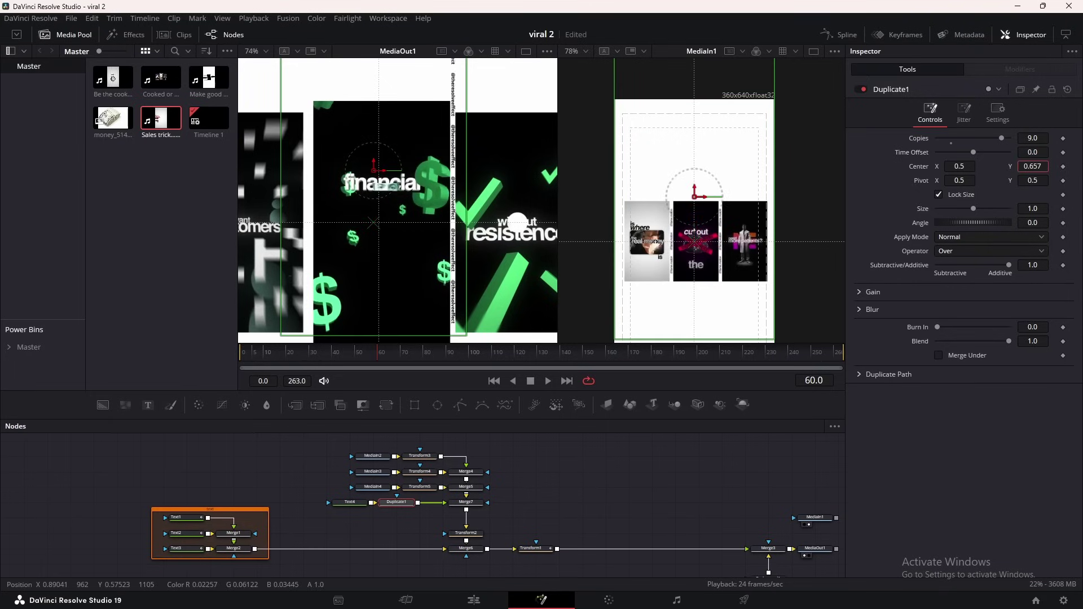
# Set the Duplicate node to 3 copies and space them vertically with Center Y 0.746.
pyautogui.click(1035, 137)
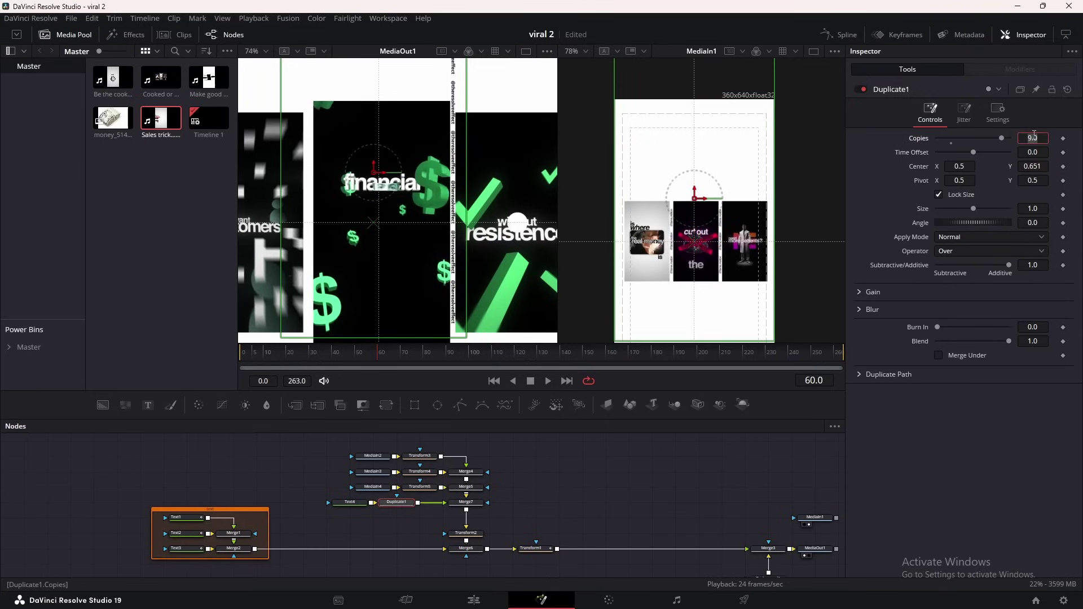
pyautogui.write('3')
pyautogui.press('Tab')
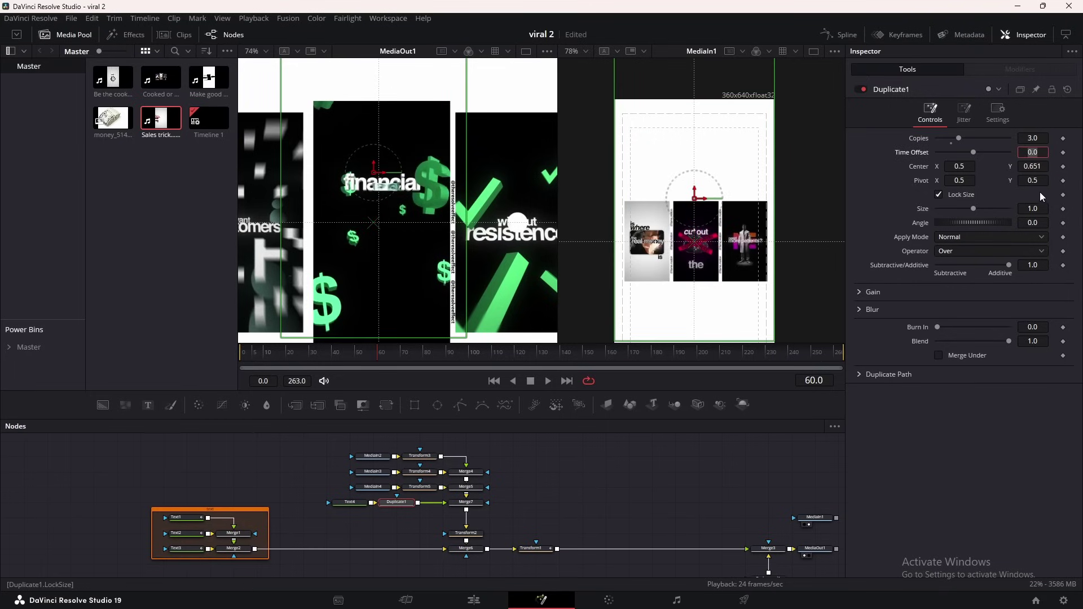
pyautogui.moveTo(1031, 166); pyautogui.dragTo(1059, 167)
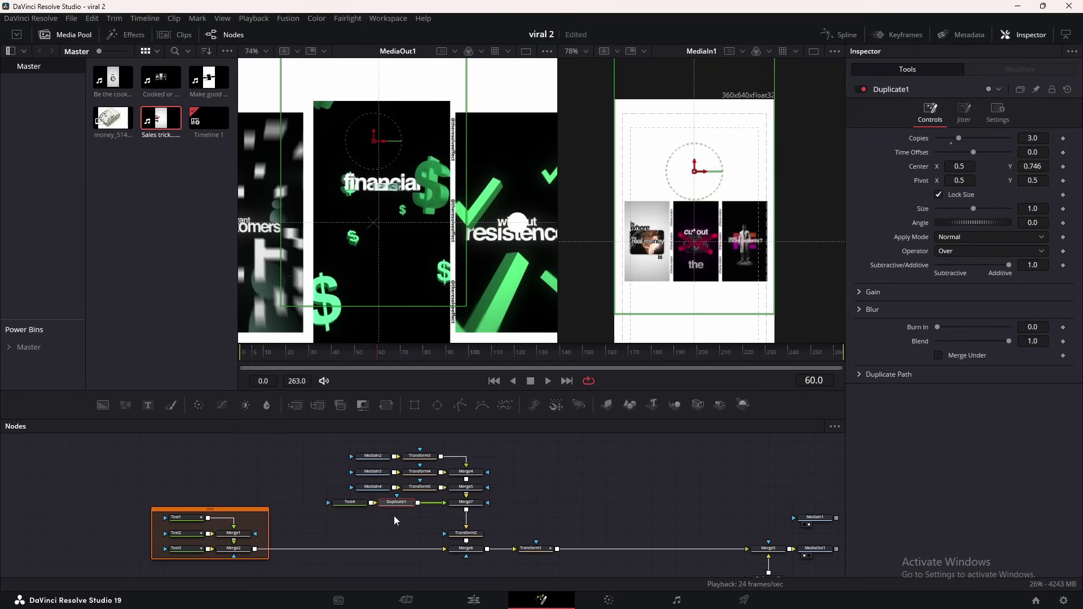
# Merge the duplicated handle text over itself and shift the second column into the gap between the left and middle clips, Center X about -0.281.
pyautogui.moveTo(394, 515); pyautogui.dragTo(403, 510)
pyautogui.moveTo(353, 484); pyautogui.dragTo(438, 497)
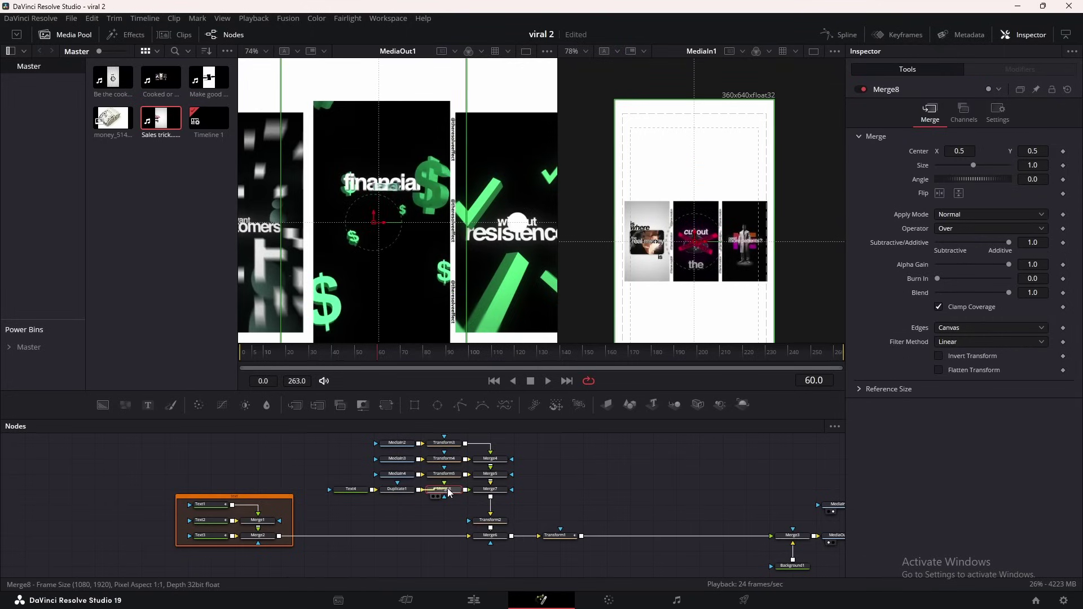
pyautogui.moveTo(397, 489)
pyautogui.mouseDown()
pyautogui.moveTo(374, 504)
pyautogui.moveTo(367, 495)
pyautogui.moveTo(389, 496)
pyautogui.mouseUp()
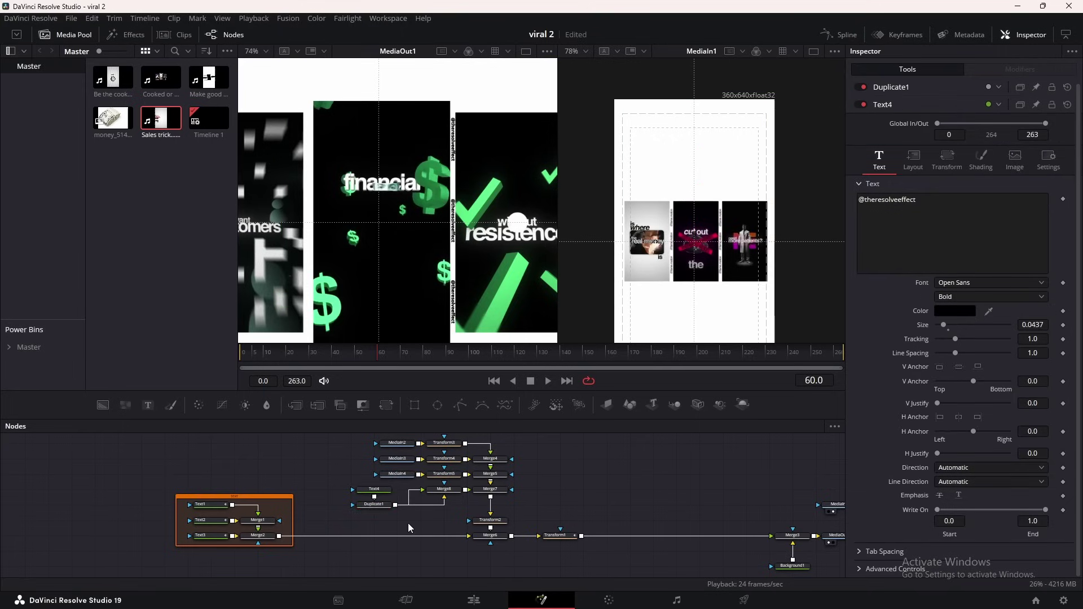
pyautogui.click(444, 489)
pyautogui.moveTo(382, 226); pyautogui.dragTo(238, 228)
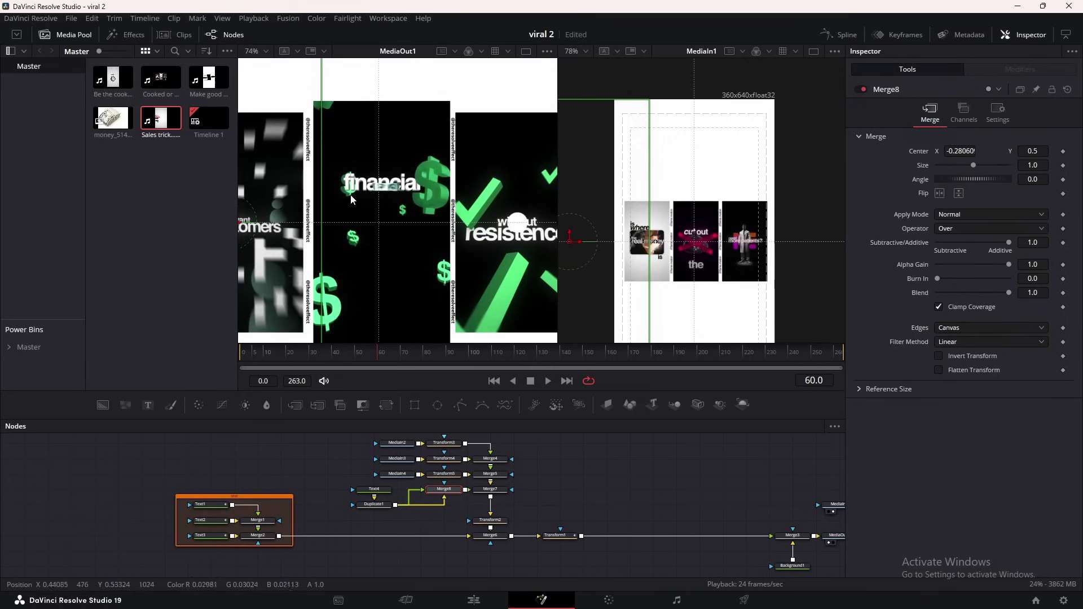
# Nudge the middle clip's Transform4 to Center X about 0.611 so it sits evenly between the two handle columns.
pyautogui.click(444, 459)
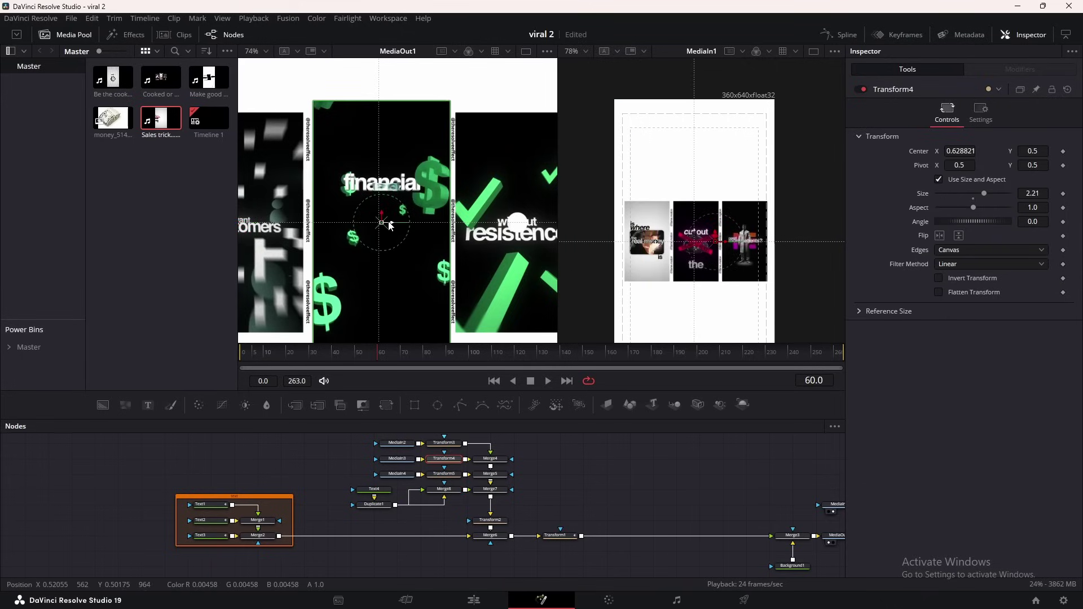
pyautogui.moveTo(389, 227); pyautogui.dragTo(387, 227)
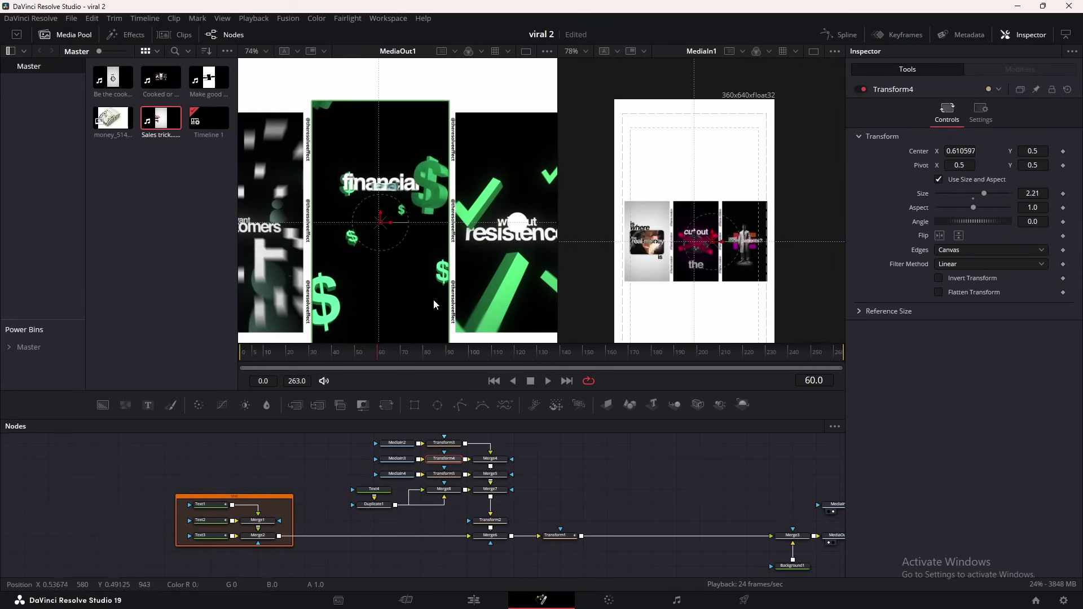
pyautogui.scroll(-5, 415, 198)
pyautogui.scroll(-2, 699, 209)
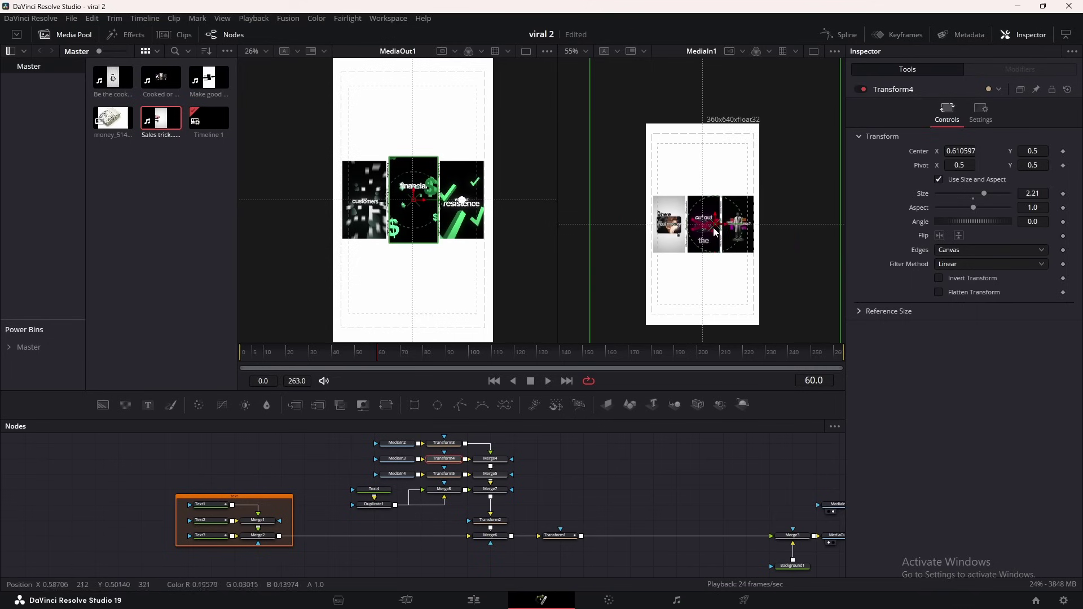
# Group the three clips' media, transform, text and merge nodes, through Merge6, inside an Underlay.
pyautogui.moveTo(365, 439); pyautogui.dragTo(520, 570)
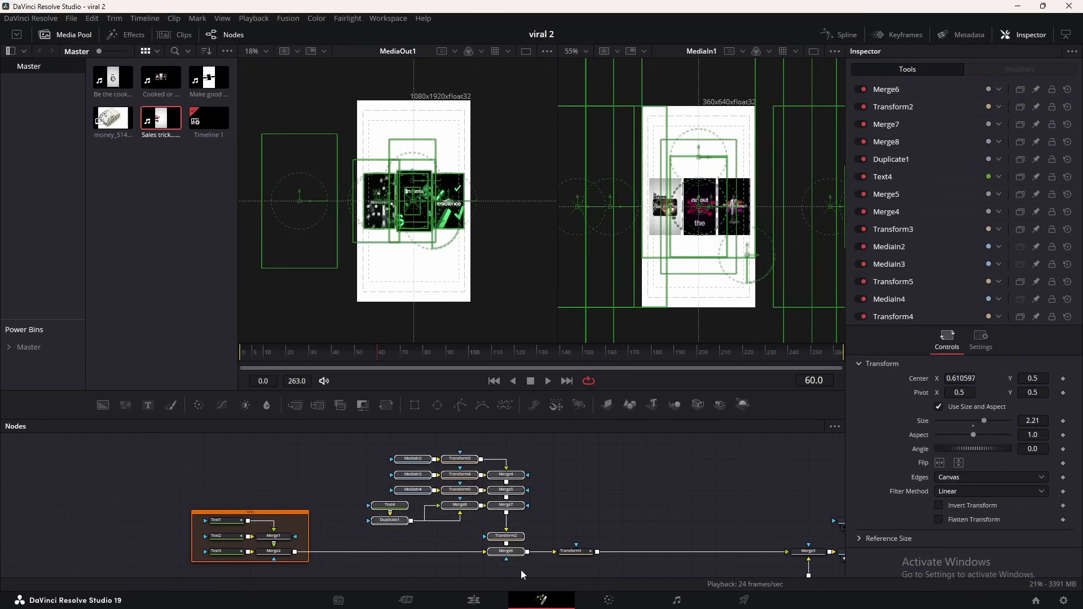
pyautogui.hotkey('shift', 'space')
pyautogui.write('du')
pyautogui.press('BackSpace')
pyautogui.press('BackSpace')
pyautogui.write('u')
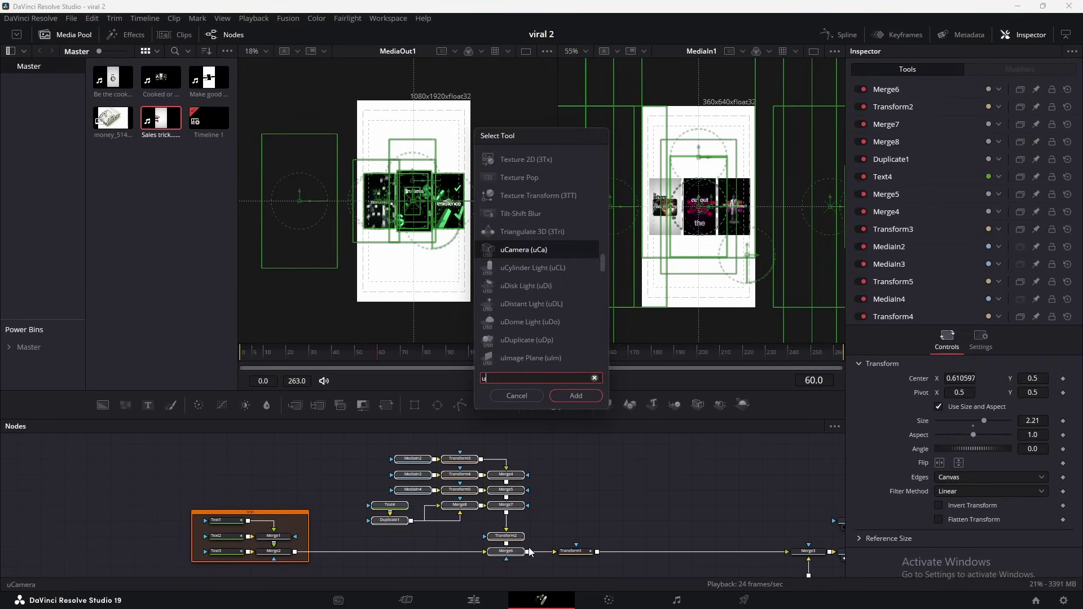
pyautogui.write('n')
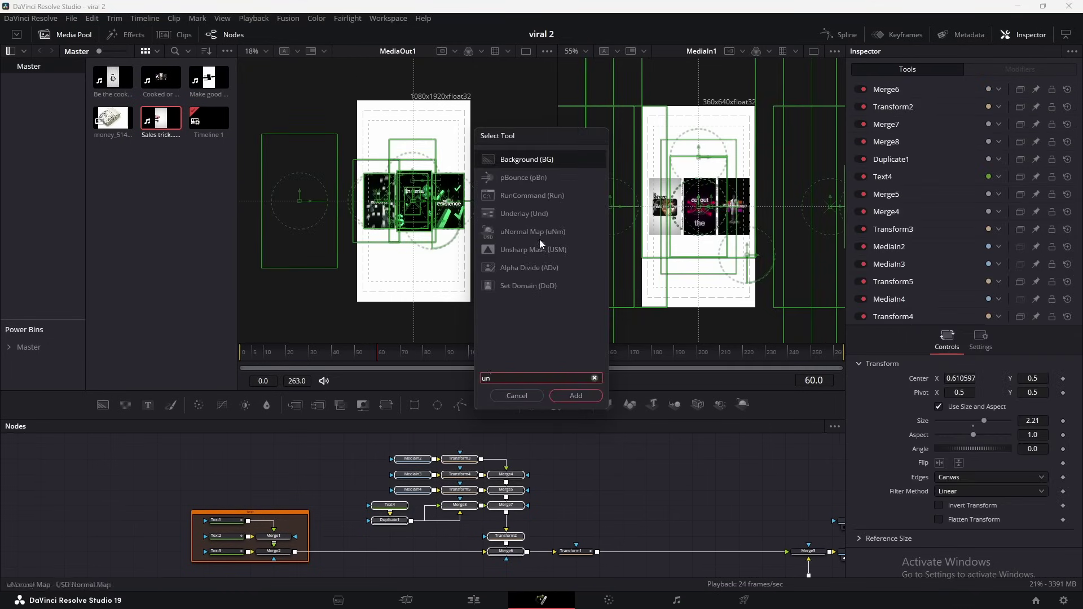
pyautogui.click(509, 214)
pyautogui.click(581, 399)
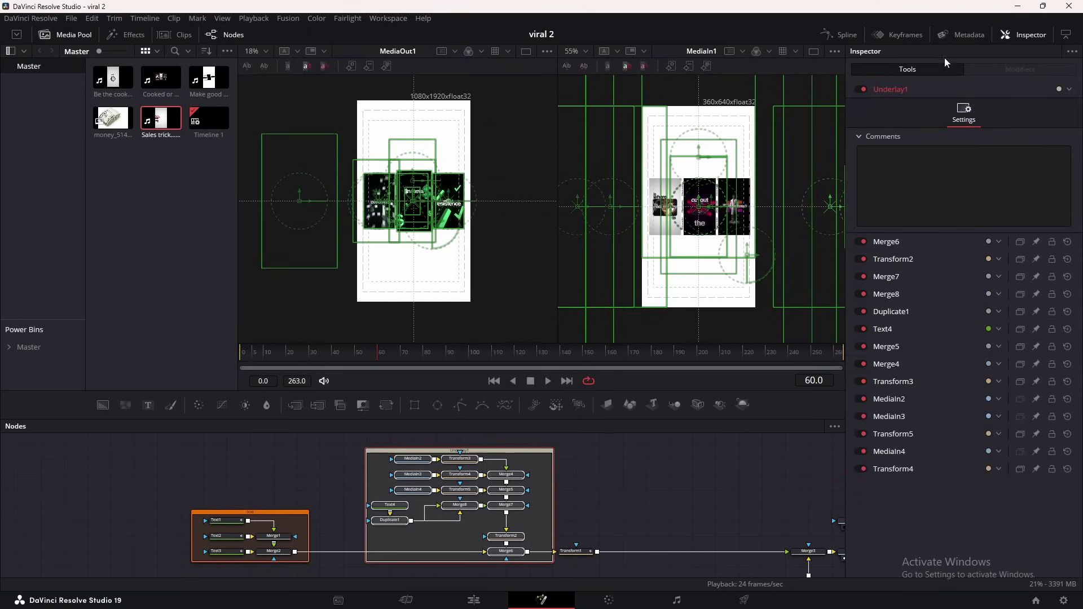
# Rename the new Underlay as "videos" and colour it Lime.
pyautogui.press('F2')
pyautogui.write('videos')
pyautogui.click(597, 311)
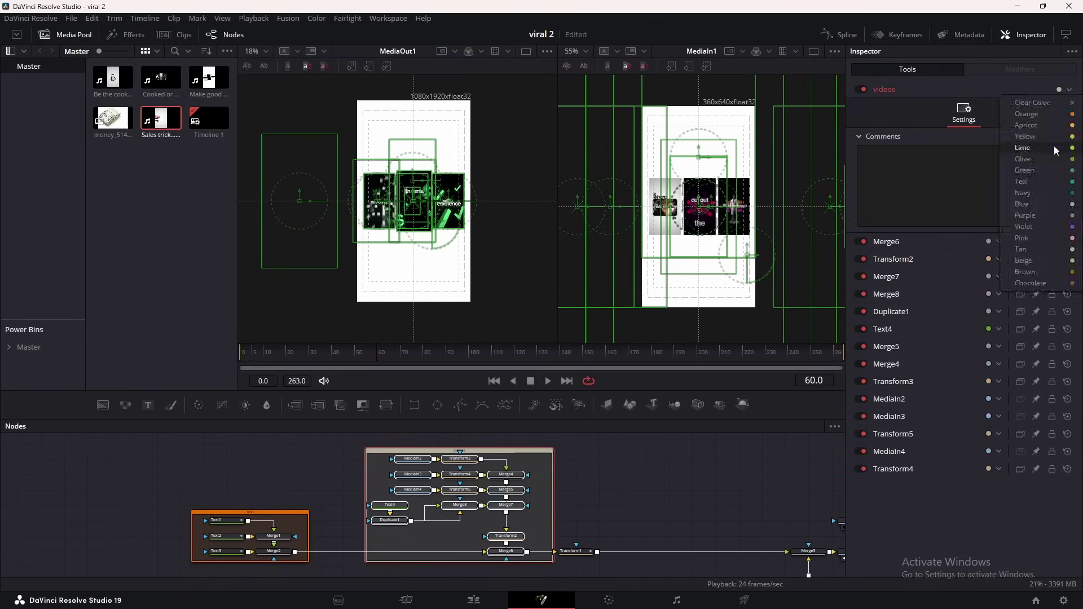
# Insert a Transform between Transform1 and Merge3 and keyframe its Center from 0.5, 0.5 at frame 58 to Y 1.151 at frame 110.
pyautogui.moveTo(377, 354); pyautogui.dragTo(457, 352)
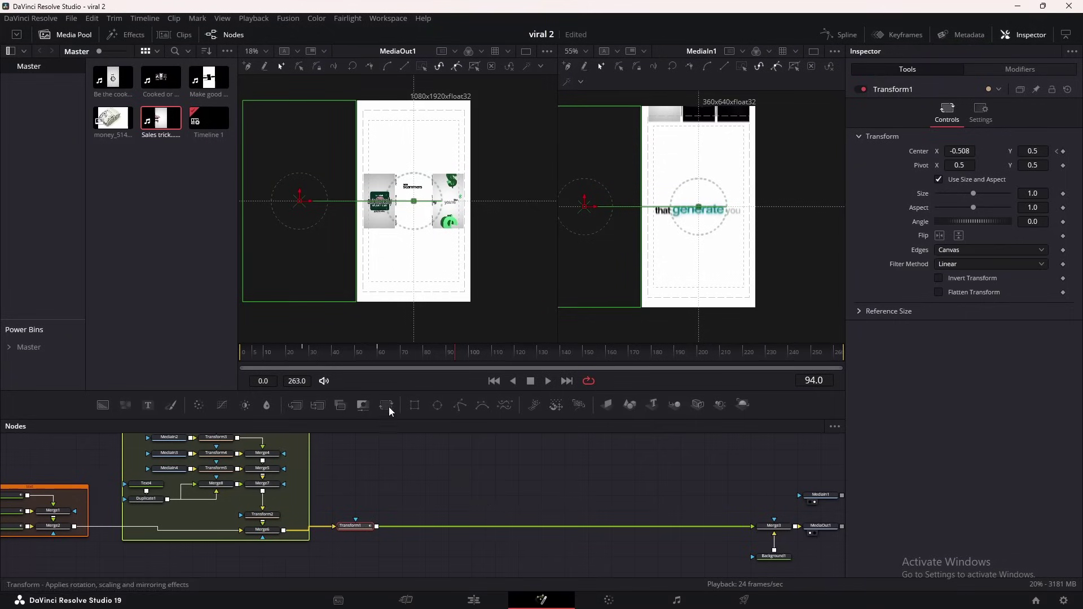
pyautogui.moveTo(388, 407); pyautogui.dragTo(510, 525)
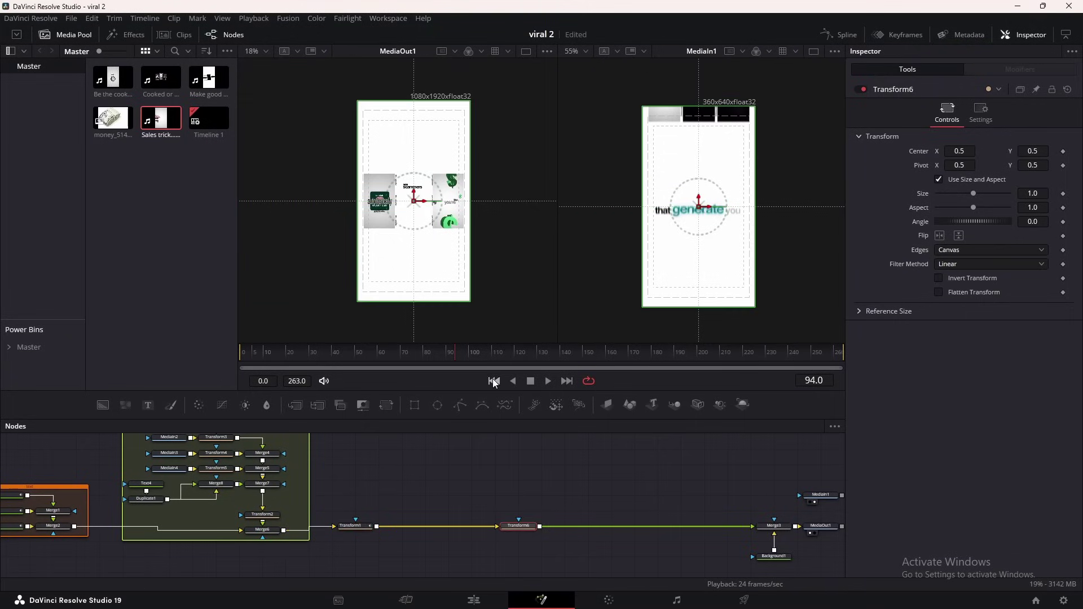
pyautogui.moveTo(465, 354); pyautogui.dragTo(374, 354)
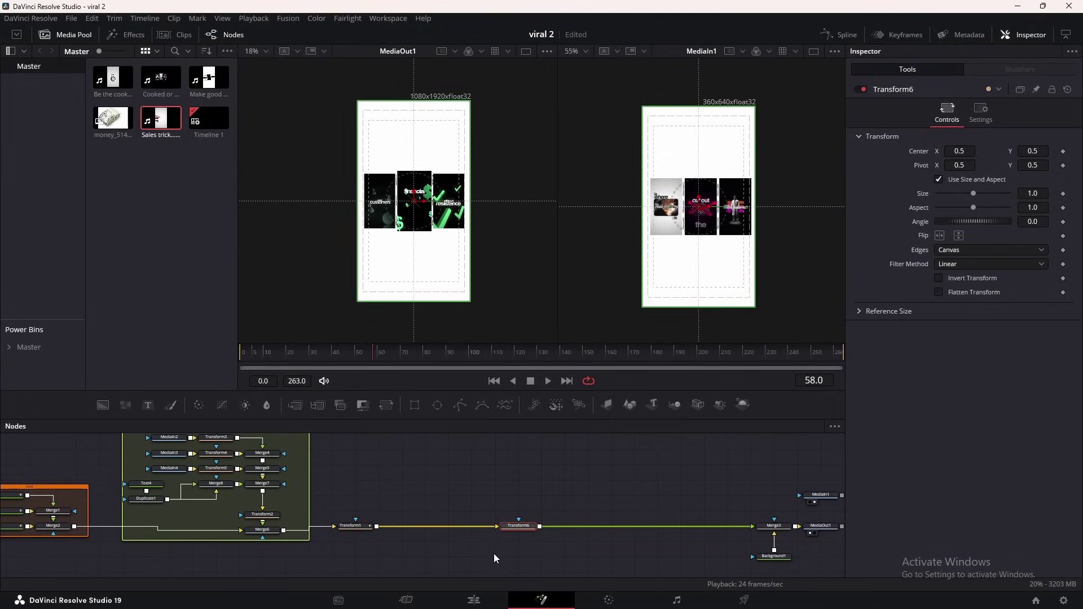
pyautogui.click(1062, 152)
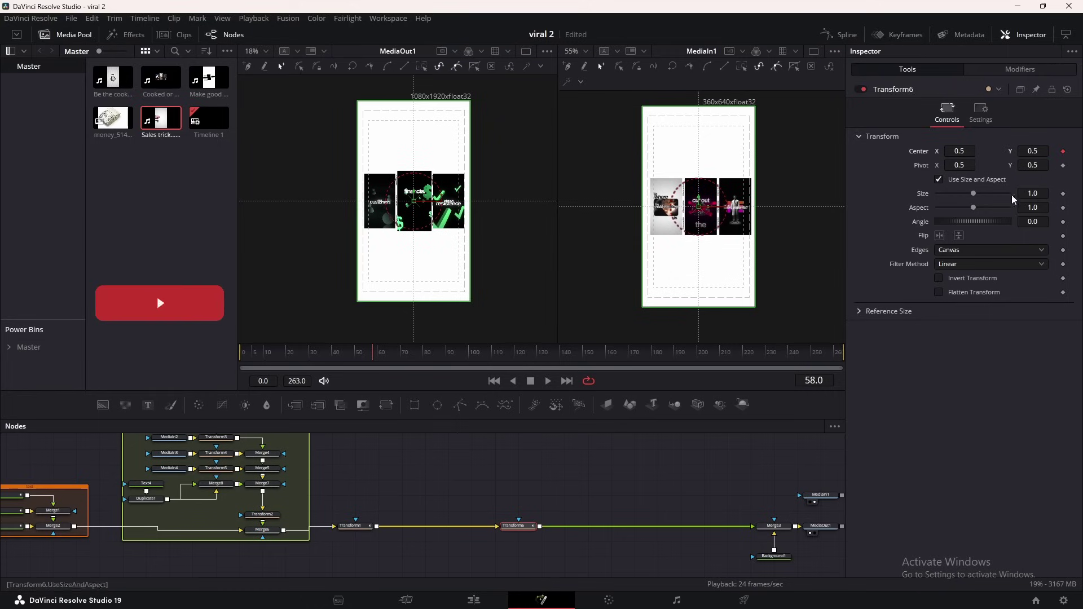
pyautogui.moveTo(397, 354); pyautogui.dragTo(492, 353)
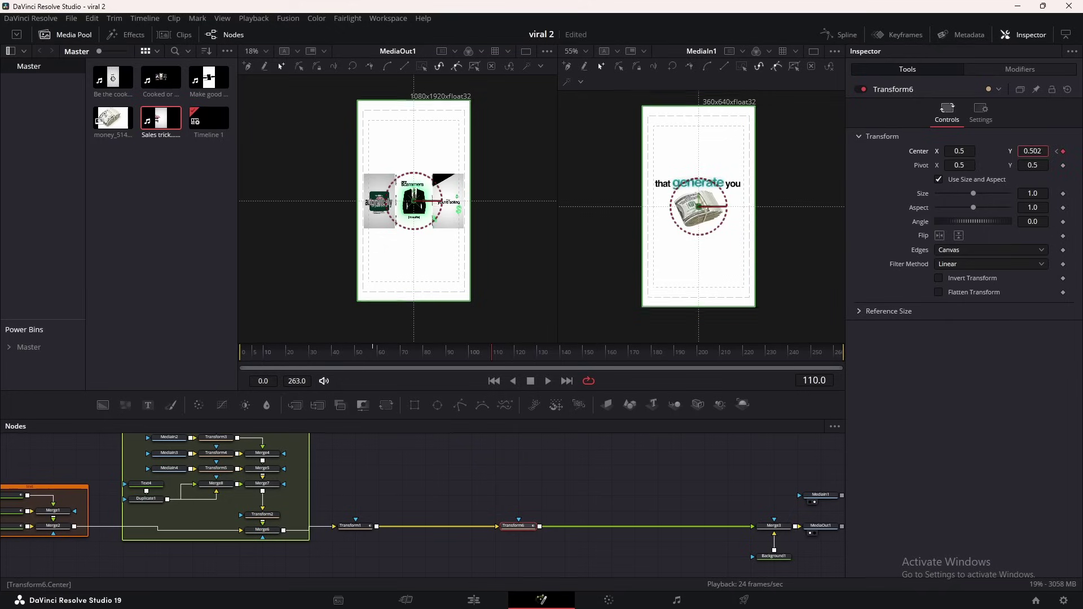
pyautogui.moveTo(1032, 150); pyautogui.dragTo(1054, 150)
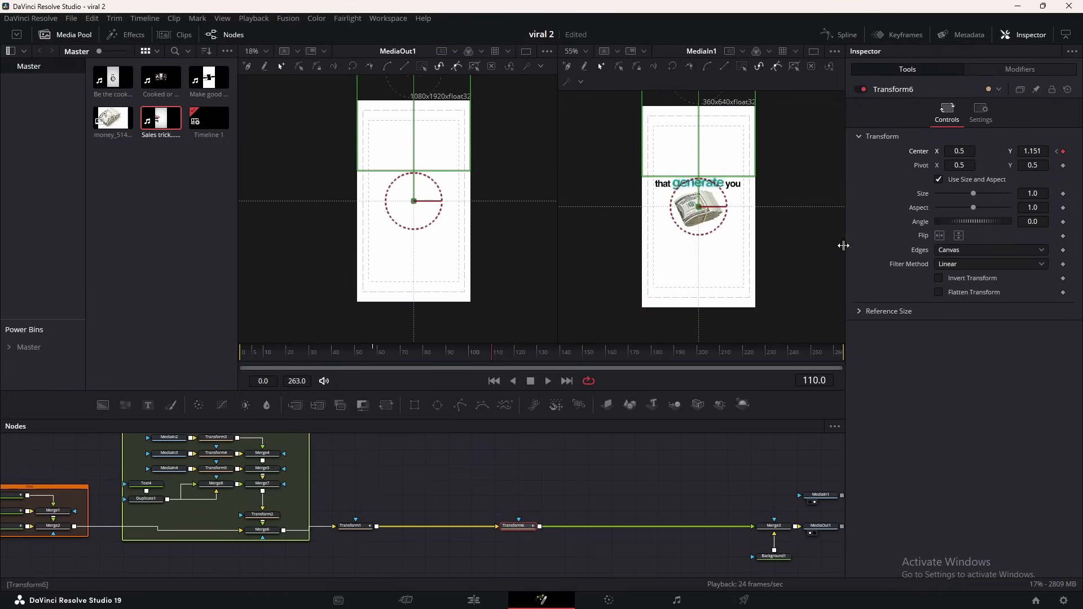
# Smooth the new Transform's Center displacement curve with an ease in and ease out of 73.8.
pyautogui.click(840, 35)
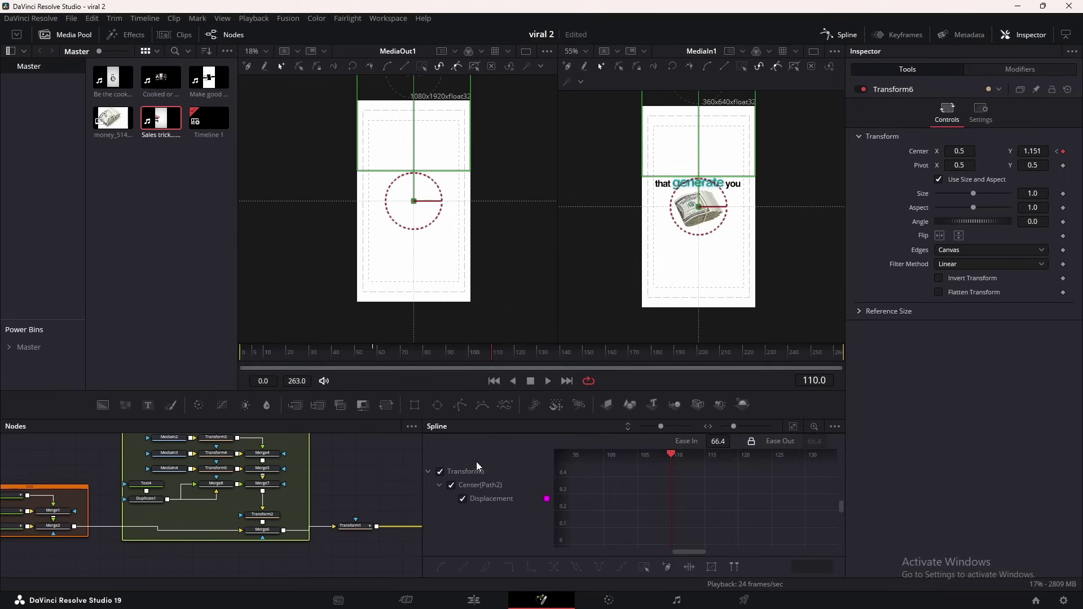
pyautogui.click(793, 425)
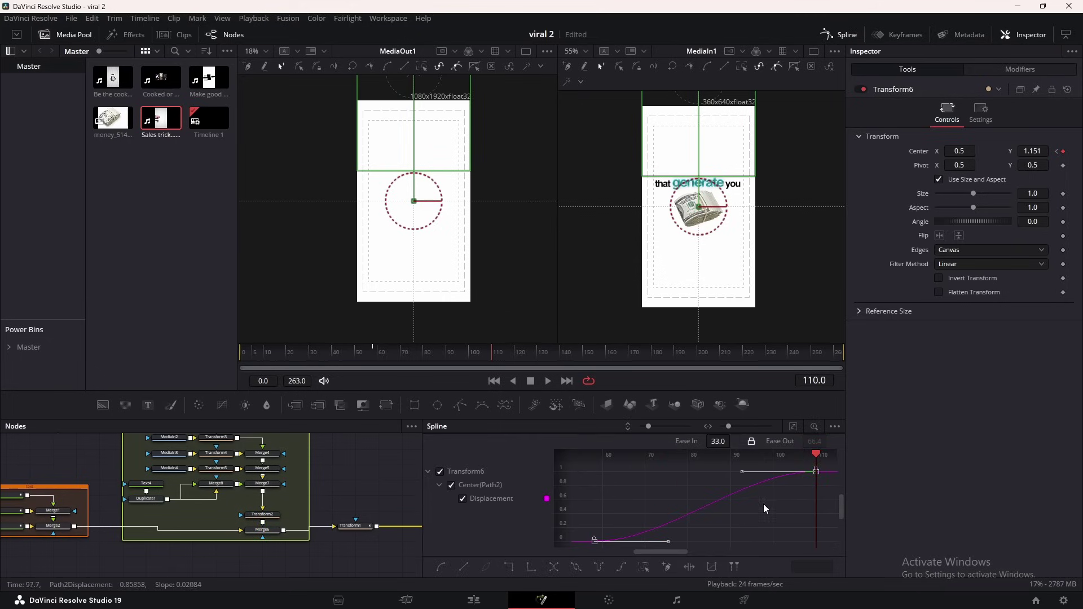
pyautogui.moveTo(718, 441); pyautogui.dragTo(733, 441)
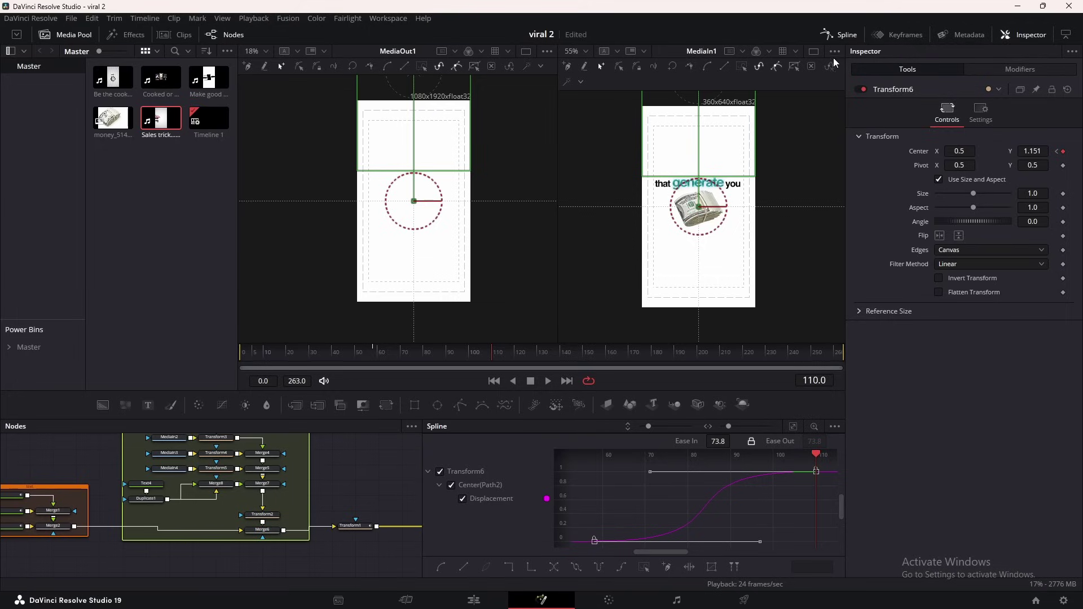
pyautogui.click(837, 36)
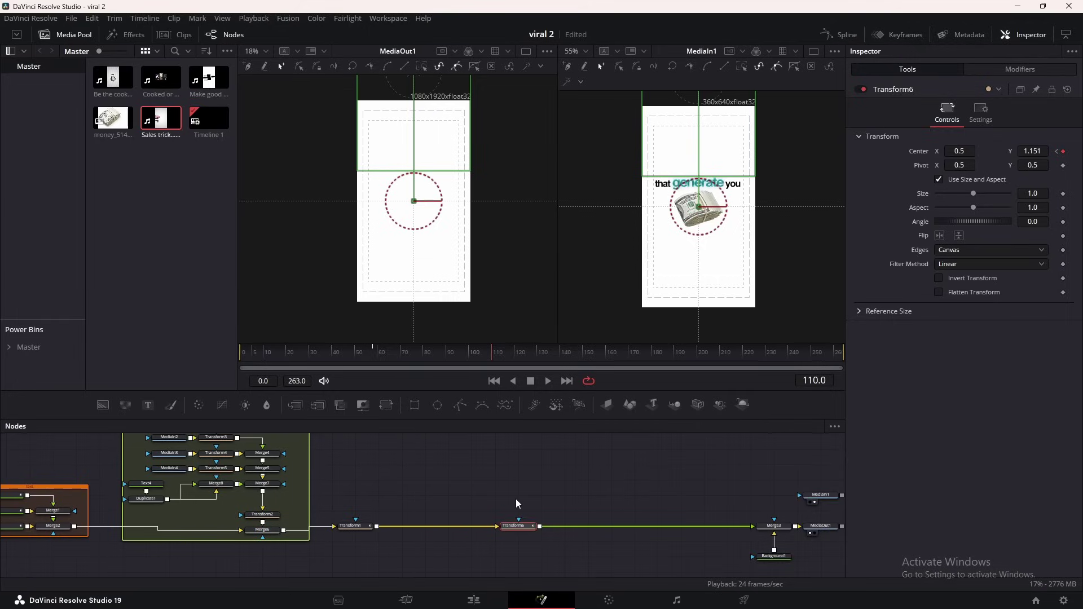
# Move the Transform6 node closer to Merge3 and save the project.
pyautogui.moveTo(518, 525); pyautogui.dragTo(586, 528)
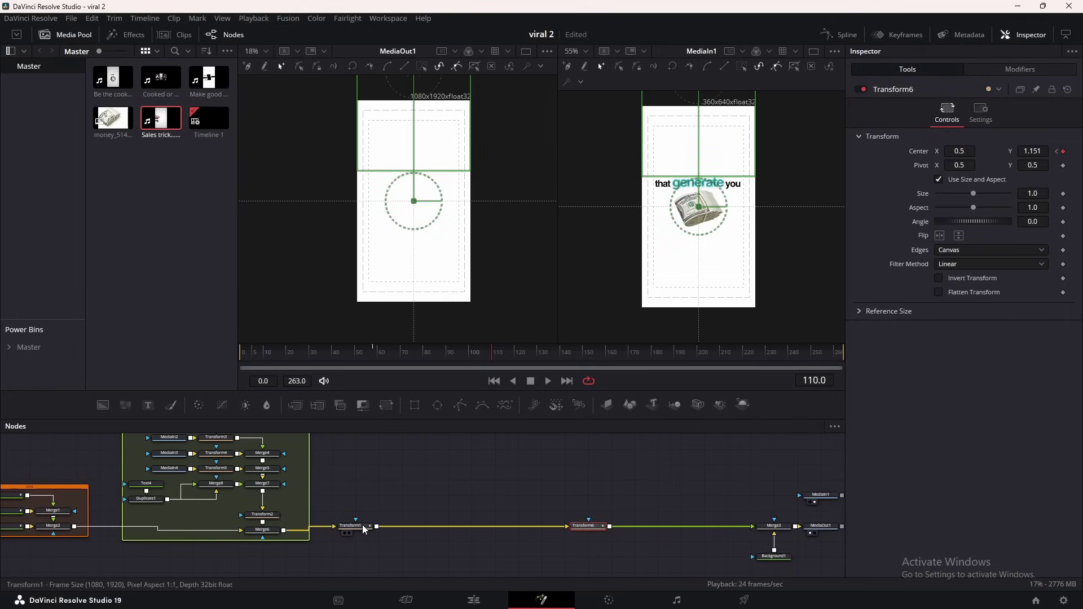
pyautogui.hotkey('ctrl', 's')
pyautogui.click(346, 488)
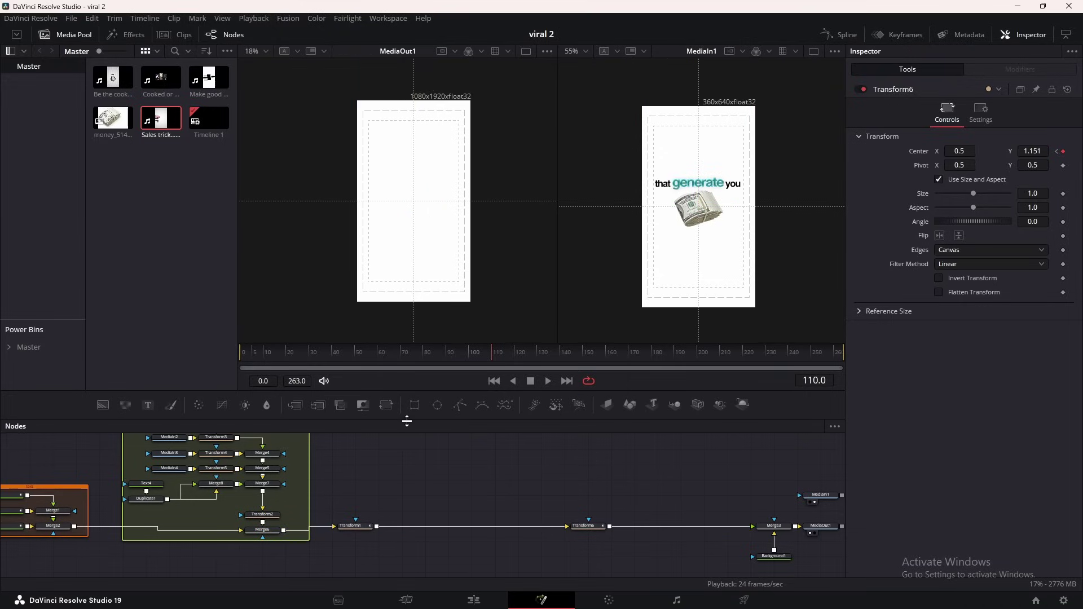
# Rename Transform1 as "right" and Transform6 as "down".
pyautogui.click(360, 528)
pyautogui.press('F2')
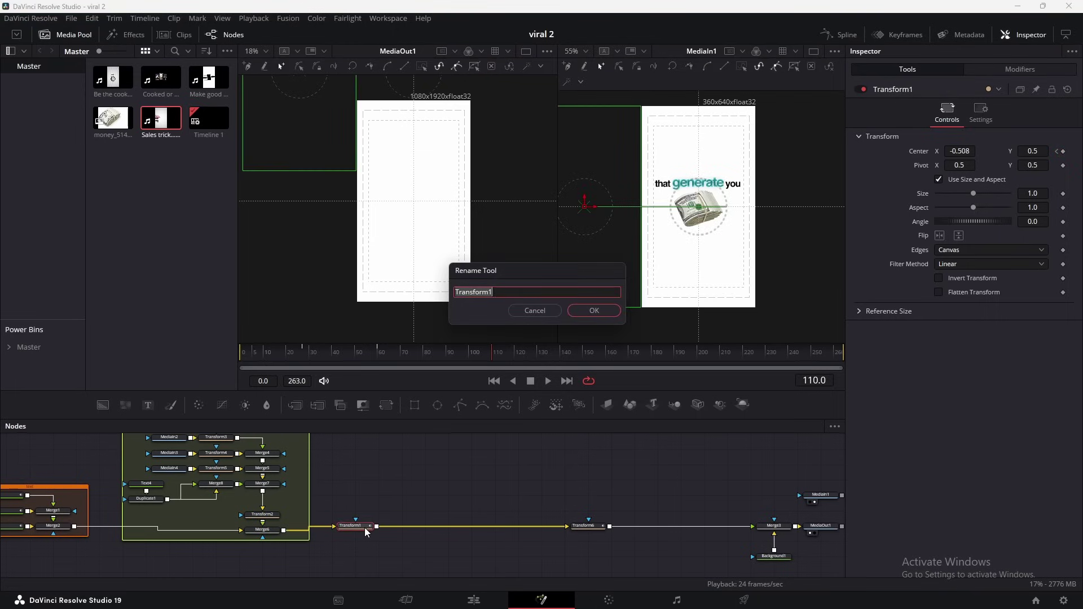
pyautogui.write('right')
pyautogui.press('Return')
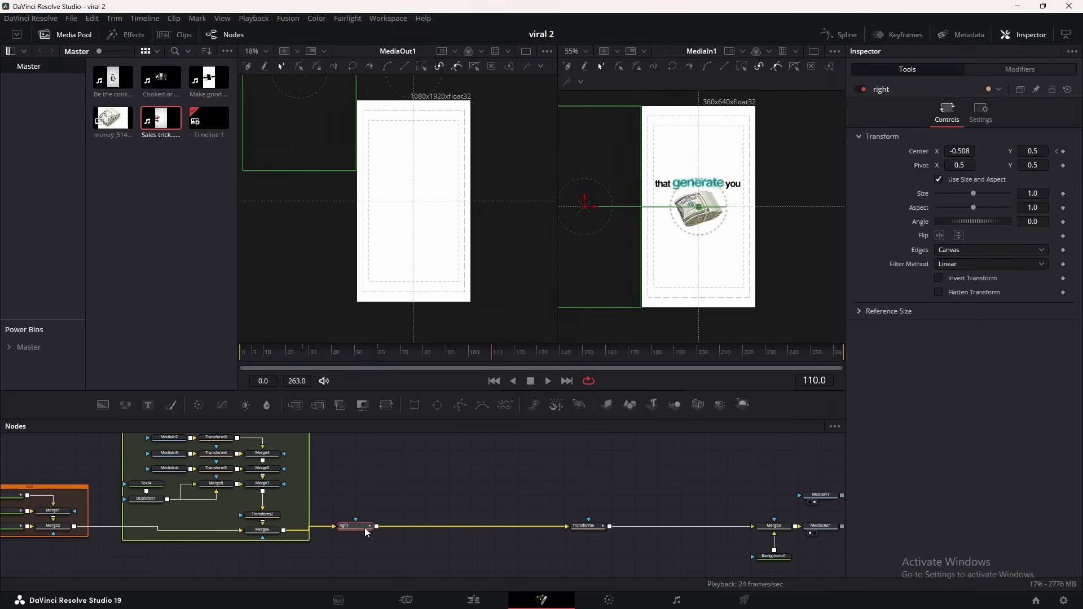
pyautogui.click(583, 527)
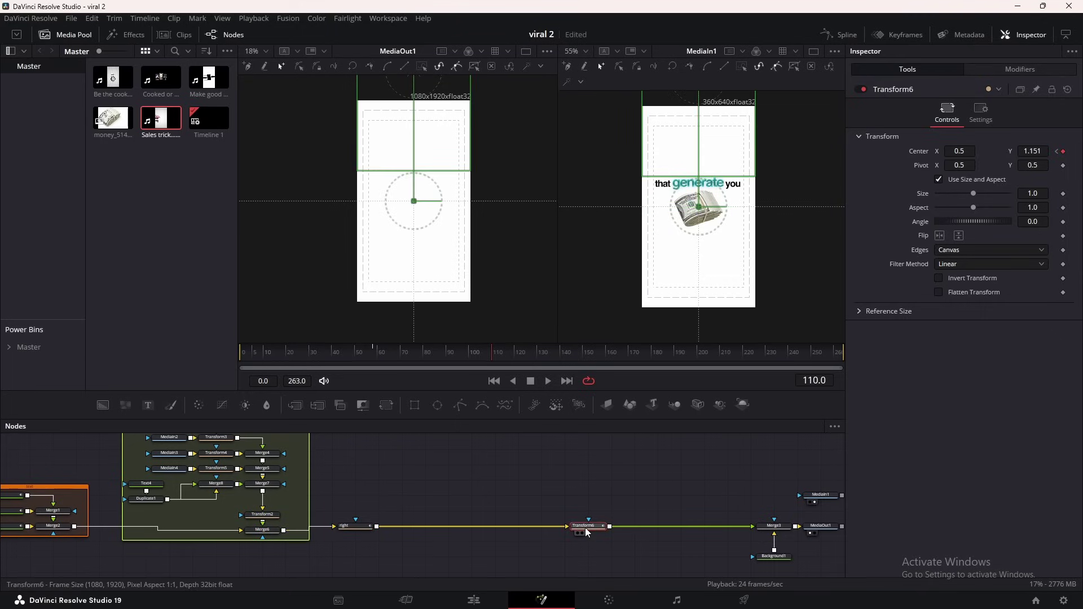
pyautogui.press('F2')
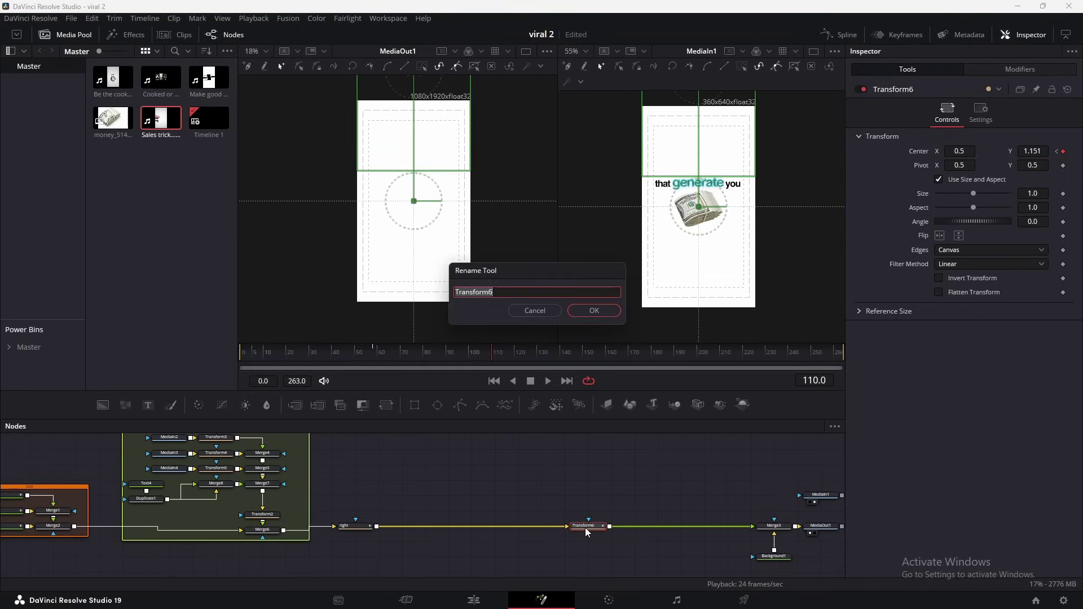
pyautogui.write('down')
pyautogui.press('Return')
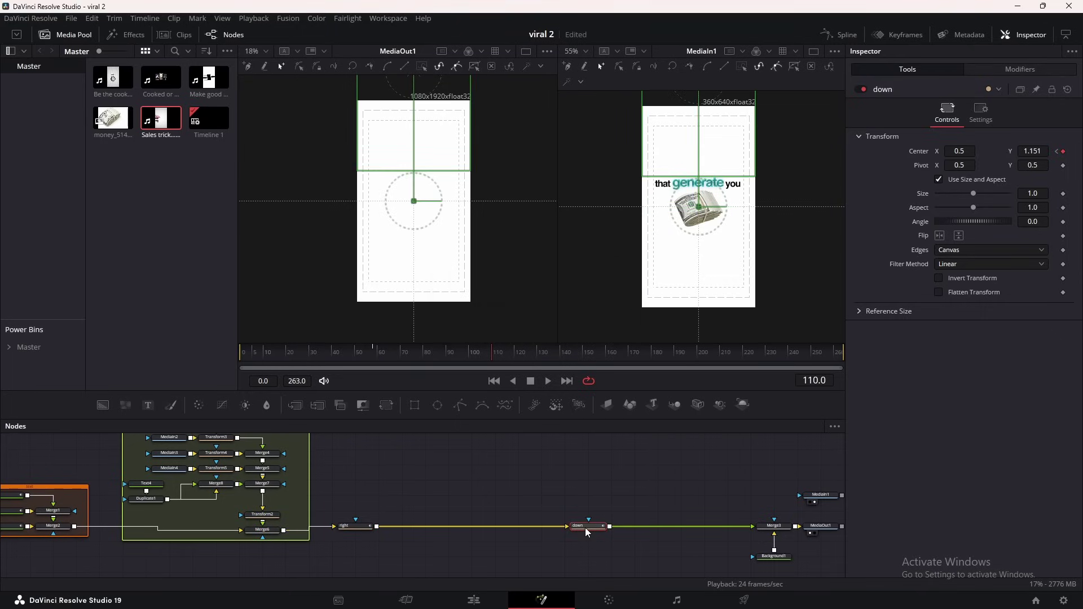
# Merge the money image from the media pool between the "right" and "down" nodes, with its own Transform.
pyautogui.click(476, 485)
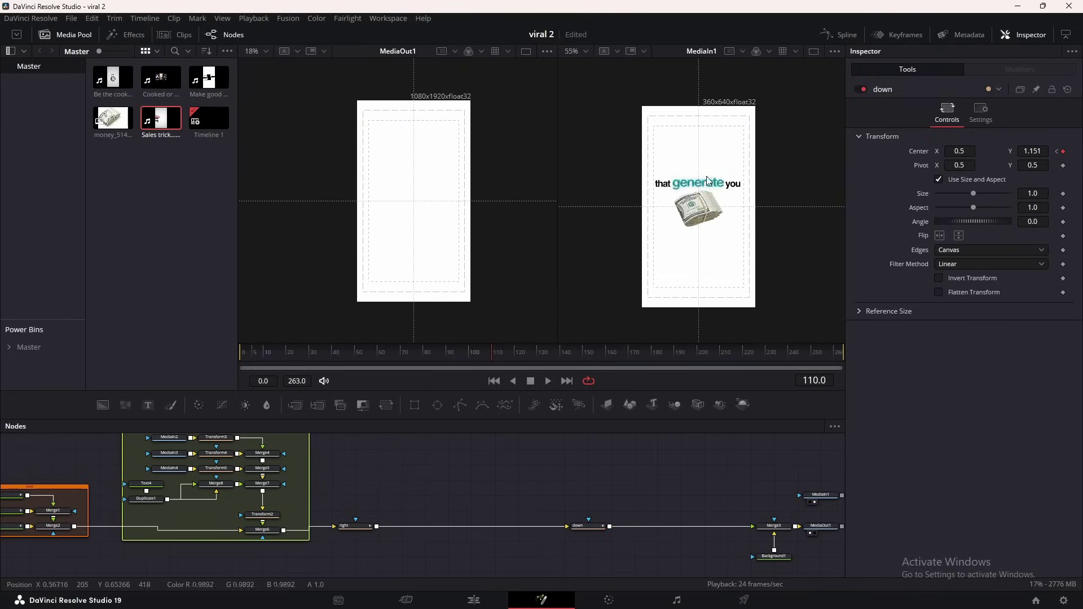
pyautogui.moveTo(113, 119); pyautogui.dragTo(342, 483)
pyautogui.moveTo(437, 513); pyautogui.dragTo(461, 528)
pyautogui.click(387, 406)
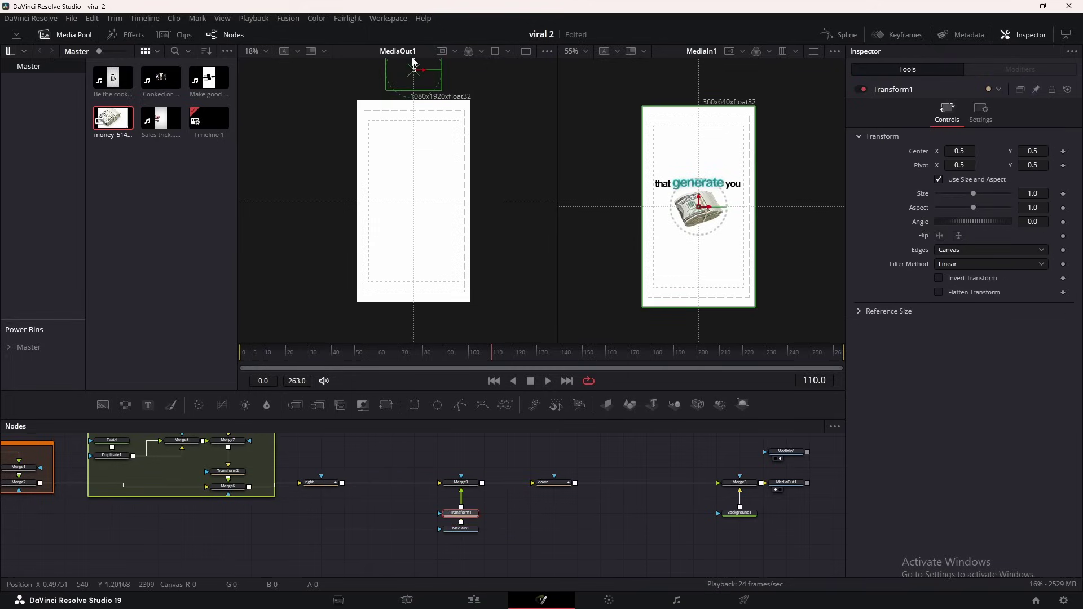
# Position the money image near the middle of the frame at frame 110, with Angle -23.5 and Size 1.06.
pyautogui.moveTo(413, 65); pyautogui.dragTo(414, 204)
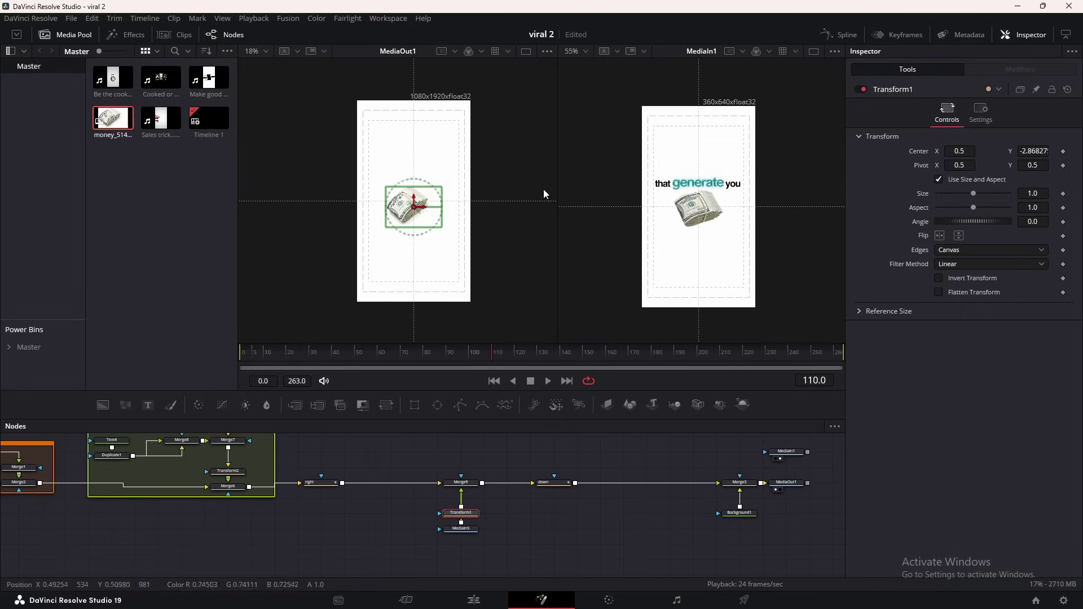
pyautogui.moveTo(982, 221); pyautogui.dragTo(904, 233)
pyautogui.moveTo(414, 206); pyautogui.dragTo(421, 214)
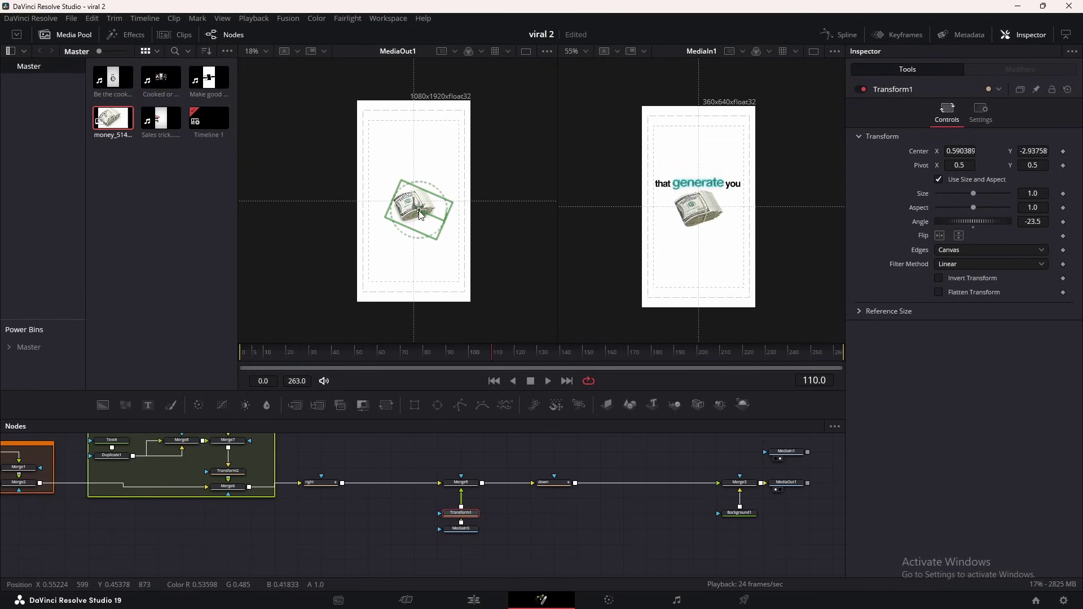
pyautogui.moveTo(972, 193); pyautogui.dragTo(974, 193)
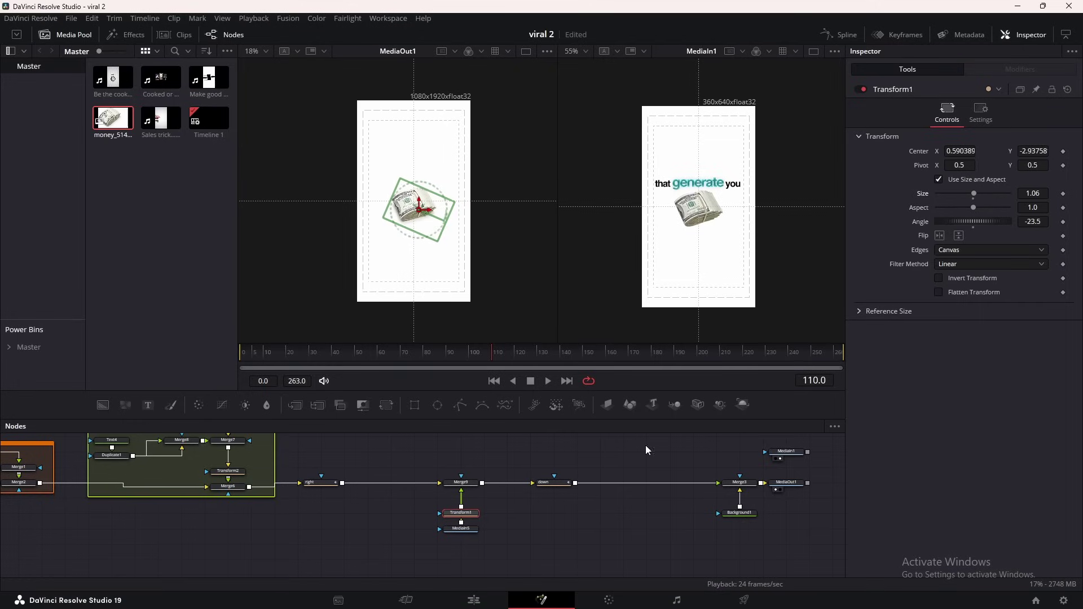
pyautogui.click(504, 464)
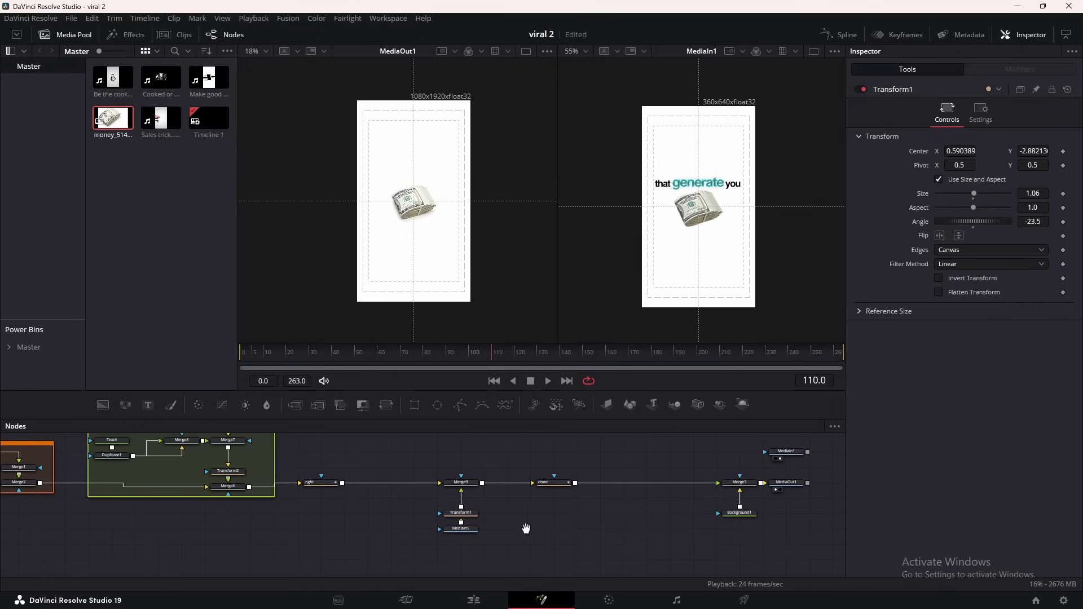
# Merge a new Text node onto the money image's Transform output and enter the text "that generate you".
pyautogui.hscroll(-2, 525, 524)
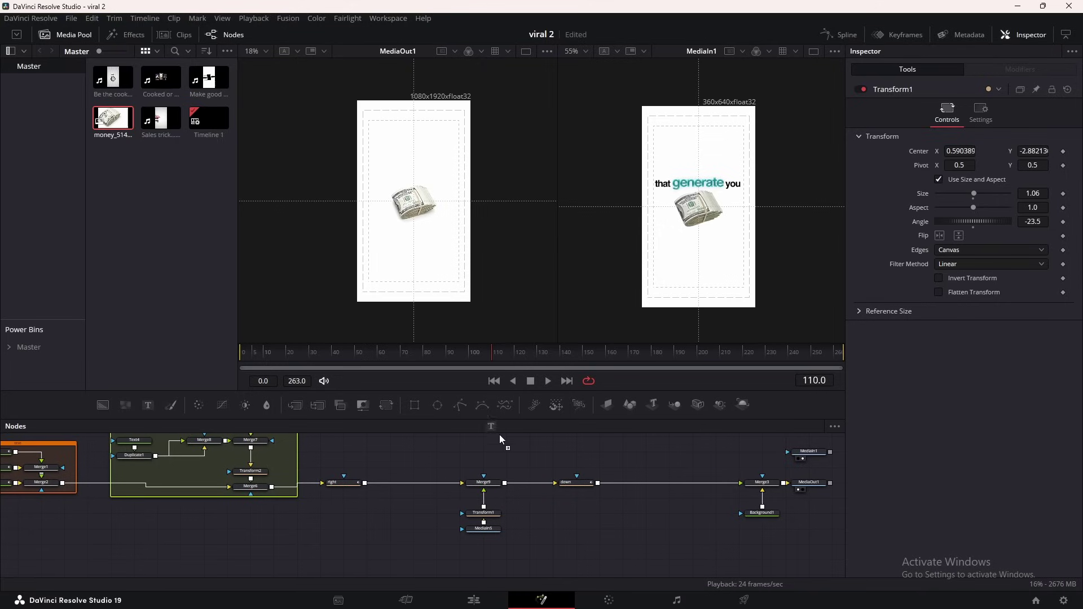
pyautogui.moveTo(418, 504); pyautogui.dragTo(490, 498)
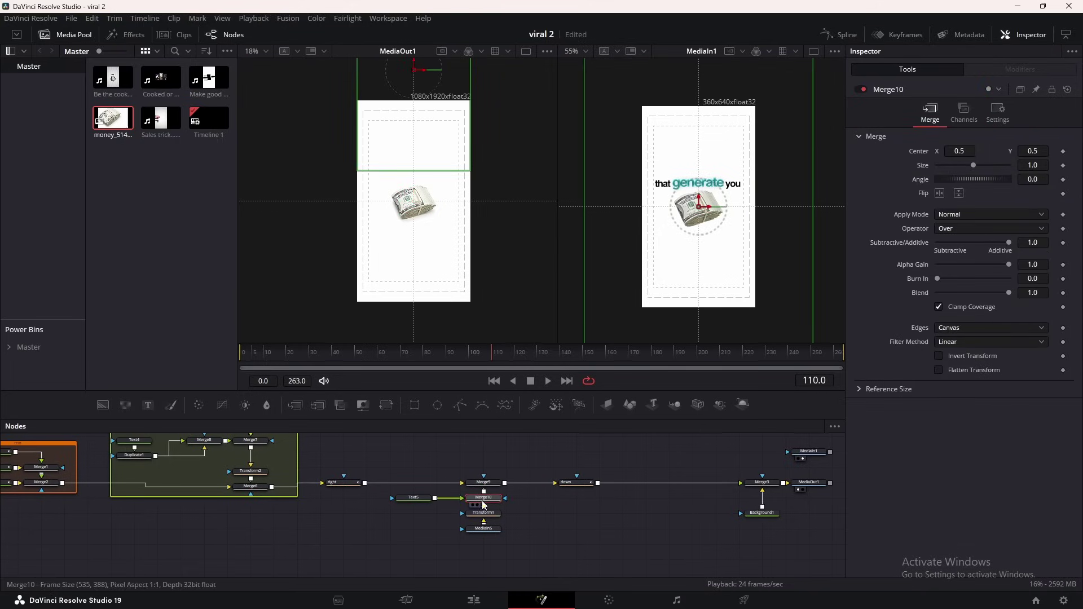
pyautogui.click(414, 500)
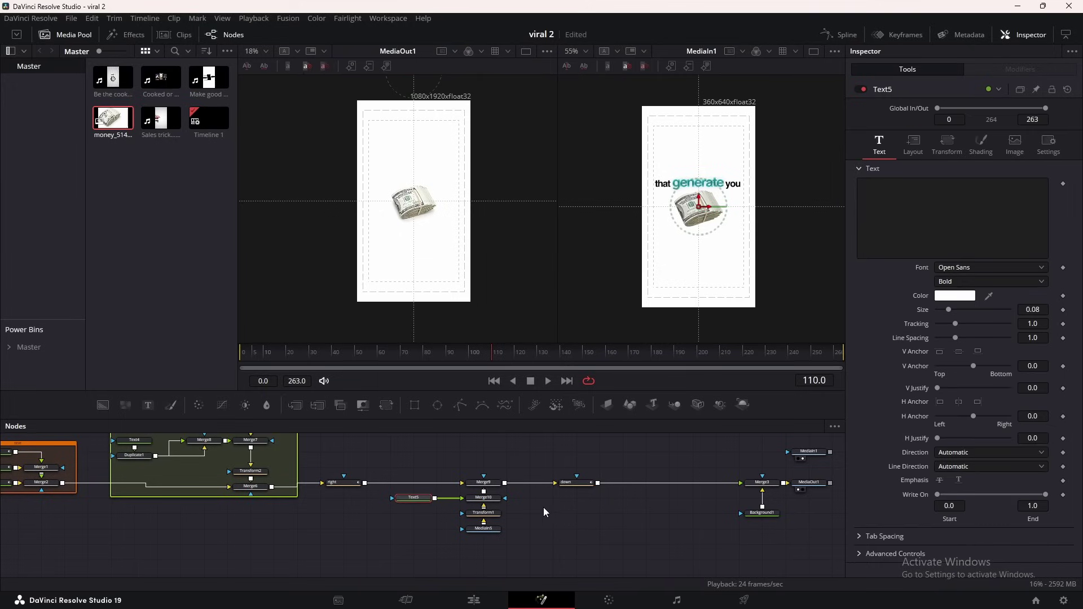
pyautogui.click(905, 213)
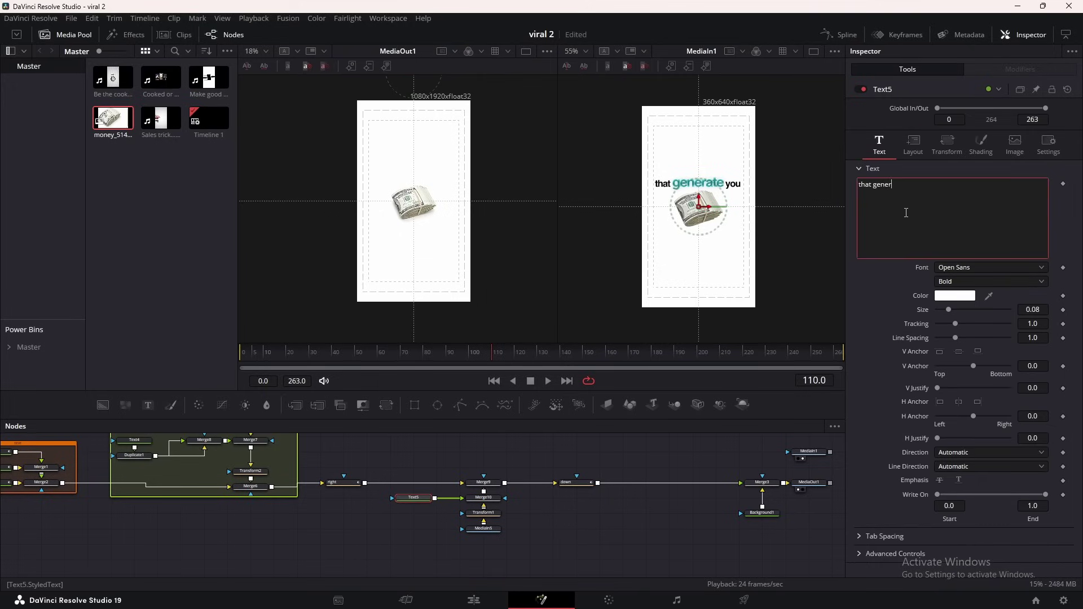
pyautogui.write('that generate you')
# Place the "that generate you" text just above the money image and colour it black.
pyautogui.scroll(2, 427, 130)
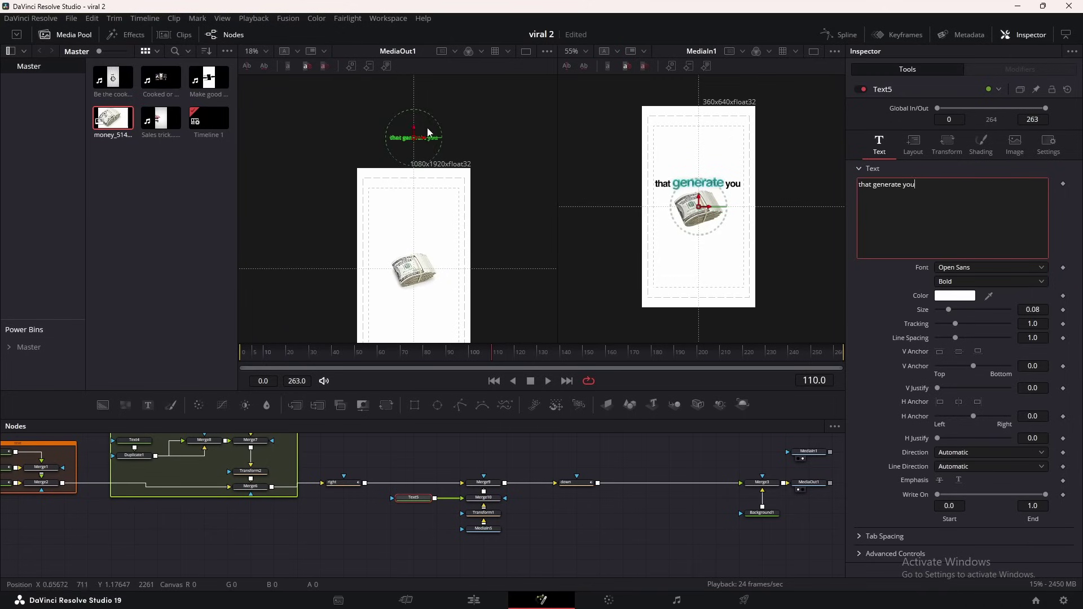
pyautogui.moveTo(414, 135); pyautogui.dragTo(413, 242)
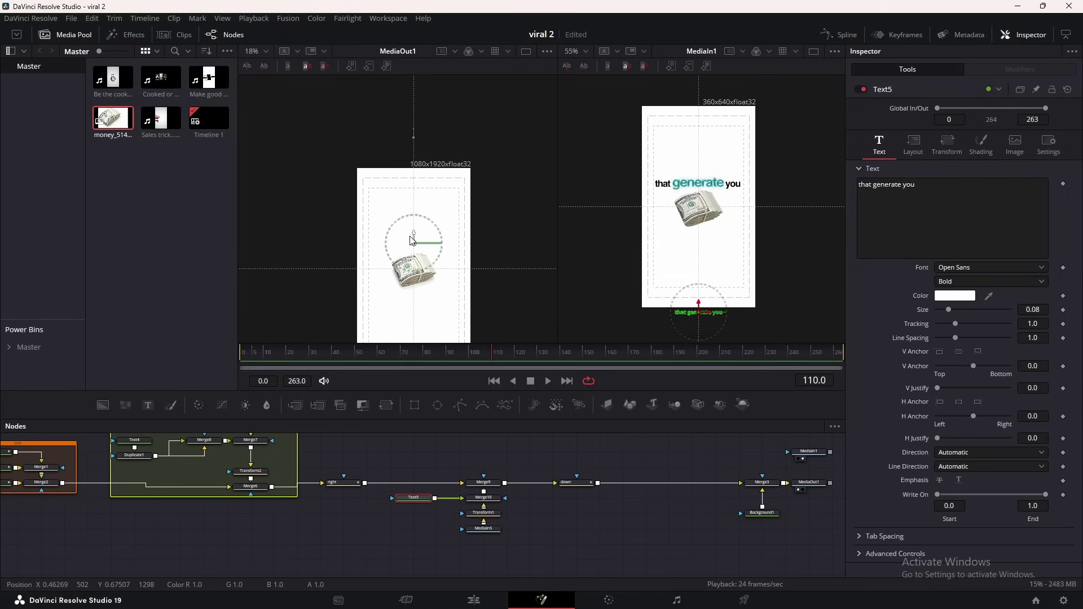
pyautogui.click(954, 295)
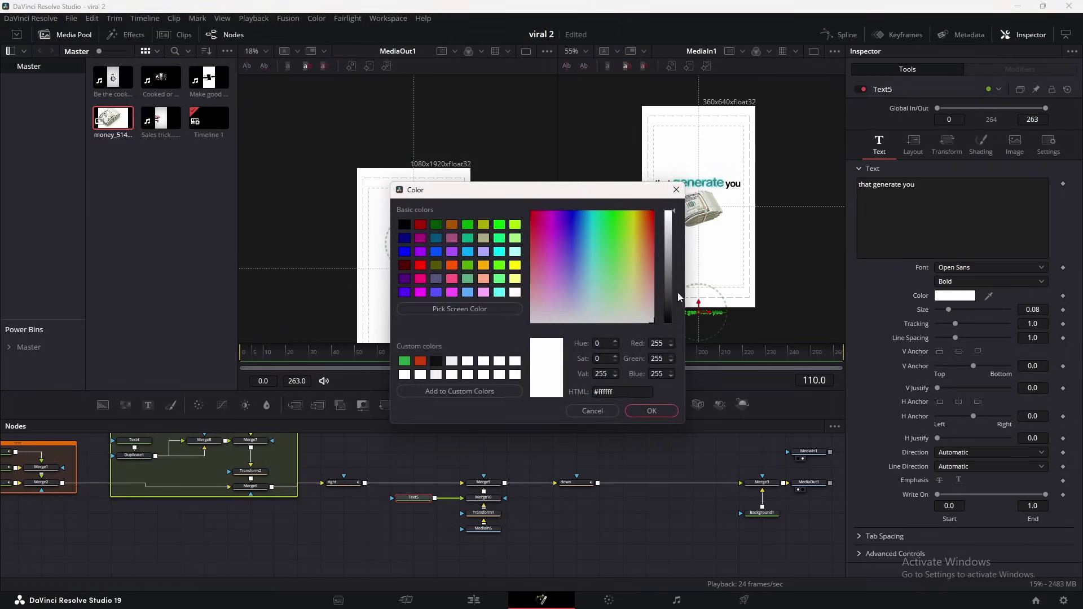
pyautogui.moveTo(669, 294); pyautogui.dragTo(668, 327)
pyautogui.click(653, 411)
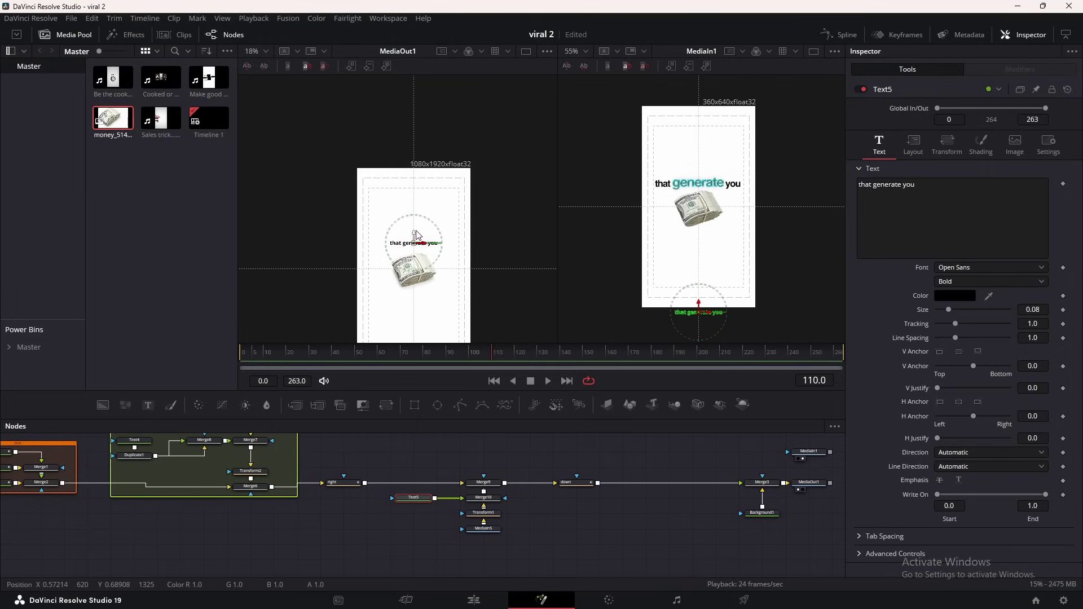
# Set the text's font to Helvetica Bold Italic and its Tracking to 0.959.
pyautogui.click(953, 267)
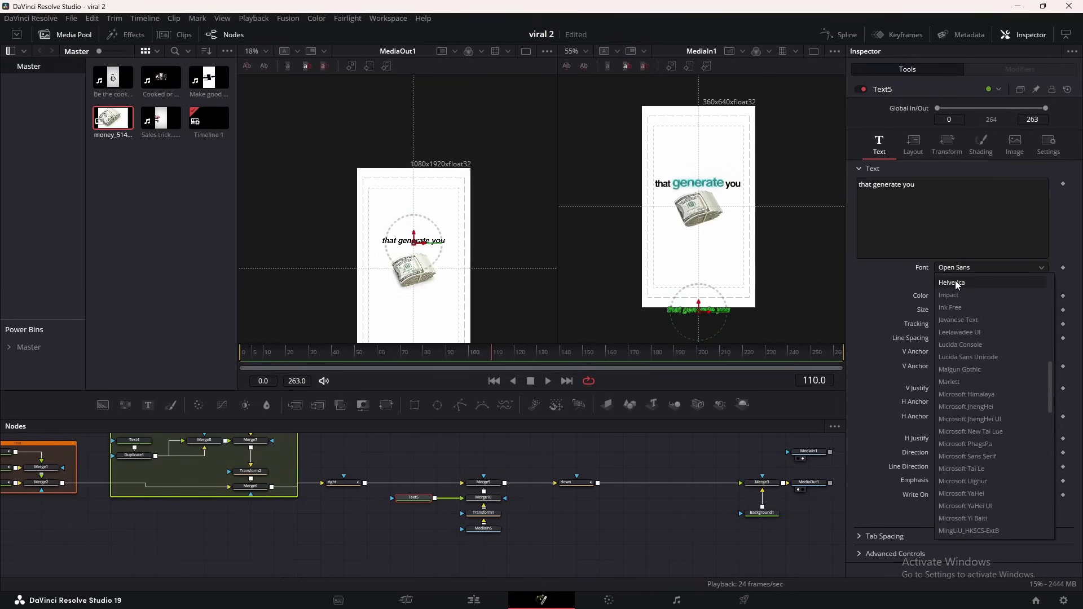
pyautogui.click(955, 280)
pyautogui.moveTo(1032, 323); pyautogui.dragTo(1016, 323)
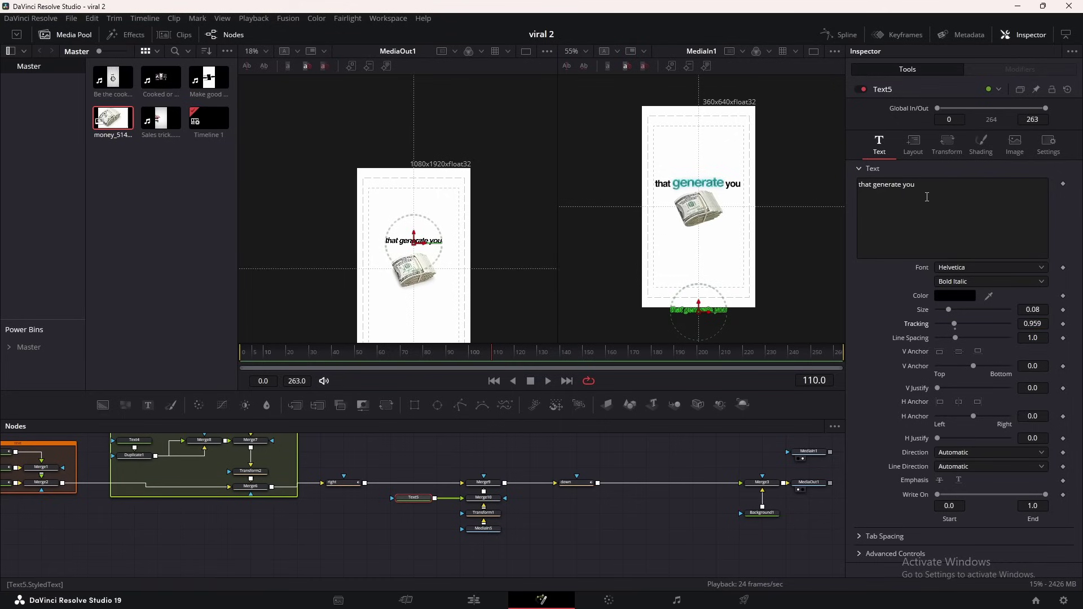
# Apply Character Level Styling to the text and enlarge only the word "generate" to size 0.165.
pyautogui.click(929, 214)
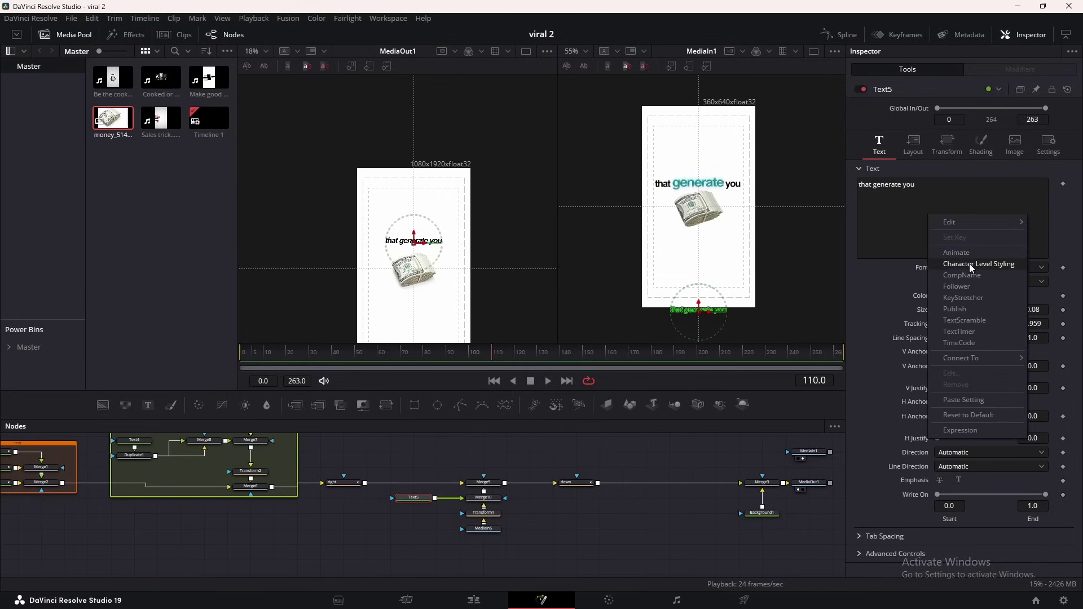
pyautogui.click(971, 264)
pyautogui.click(994, 66)
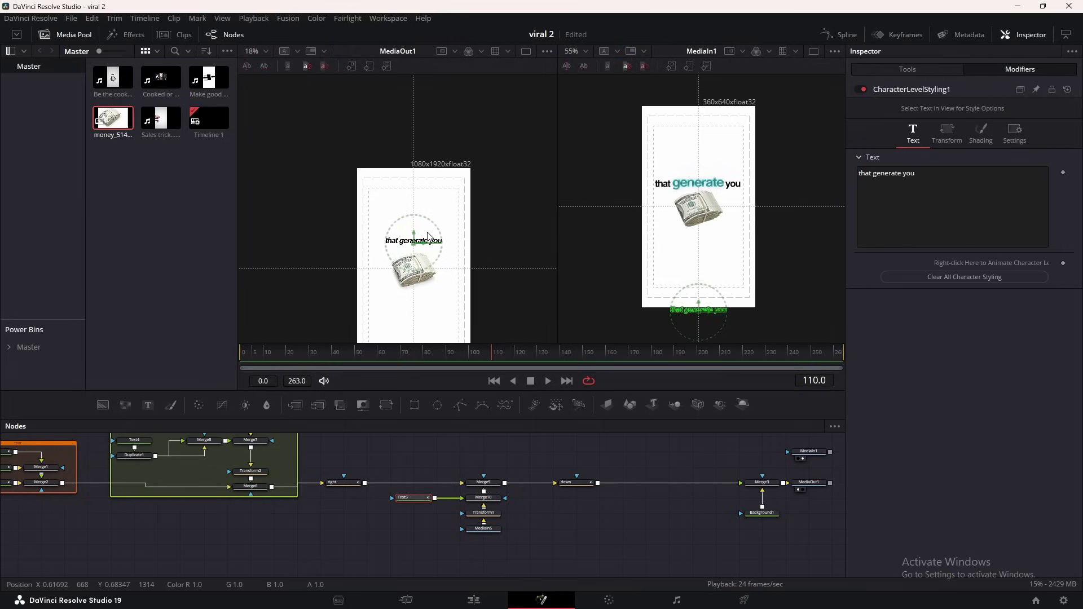
pyautogui.moveTo(427, 236); pyautogui.dragTo(398, 242)
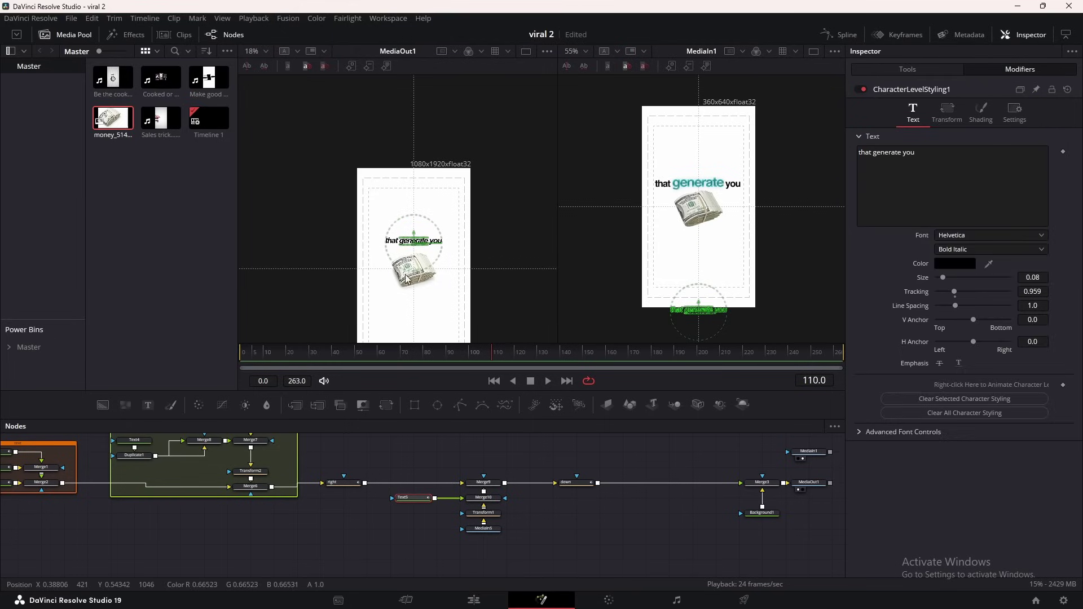
pyautogui.moveTo(943, 277); pyautogui.dragTo(950, 278)
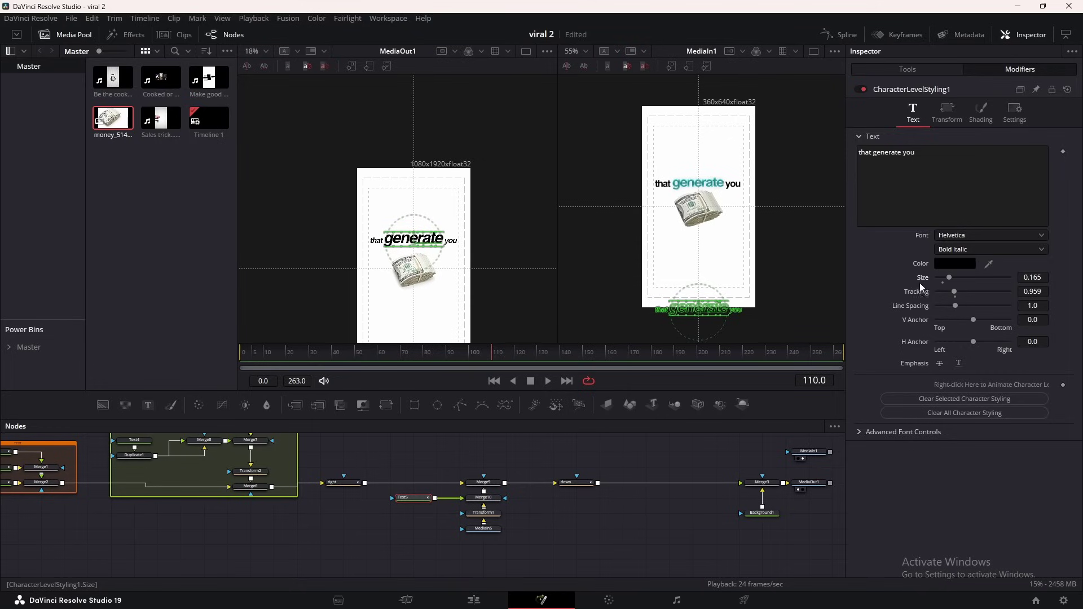
# Colour the word "generate" teal #0f8997, sampled from the same word in the reference clip.
pyautogui.click(943, 265)
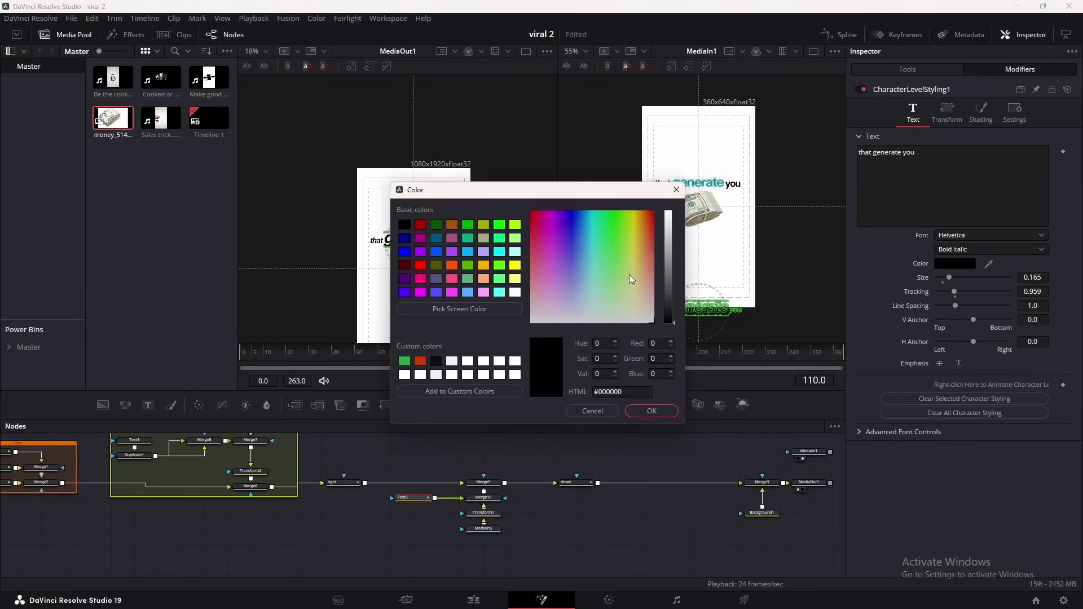
pyautogui.click(476, 312)
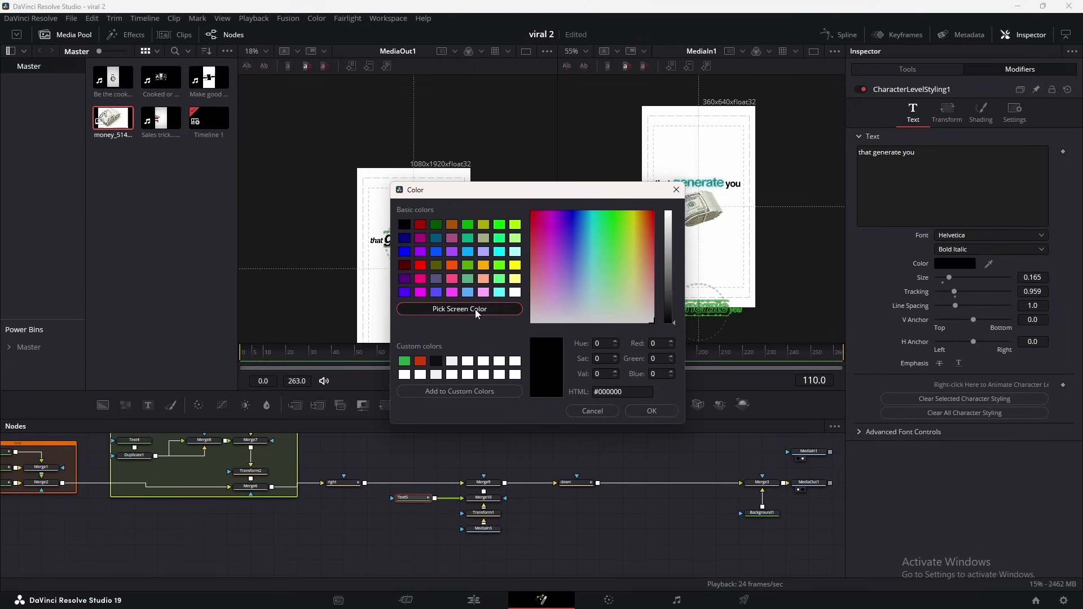
pyautogui.click(692, 181)
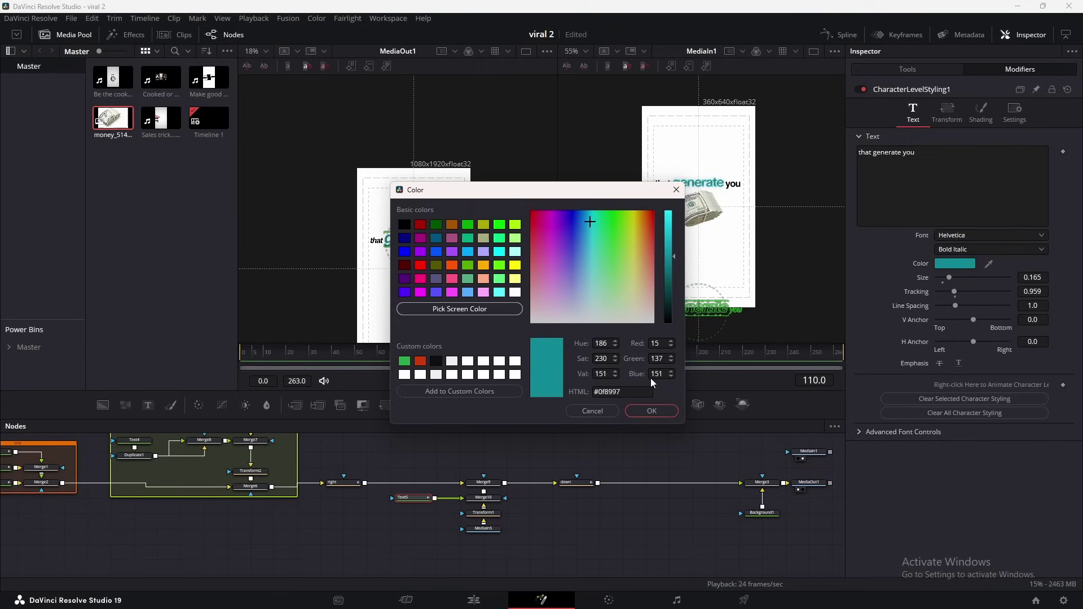
pyautogui.click(651, 412)
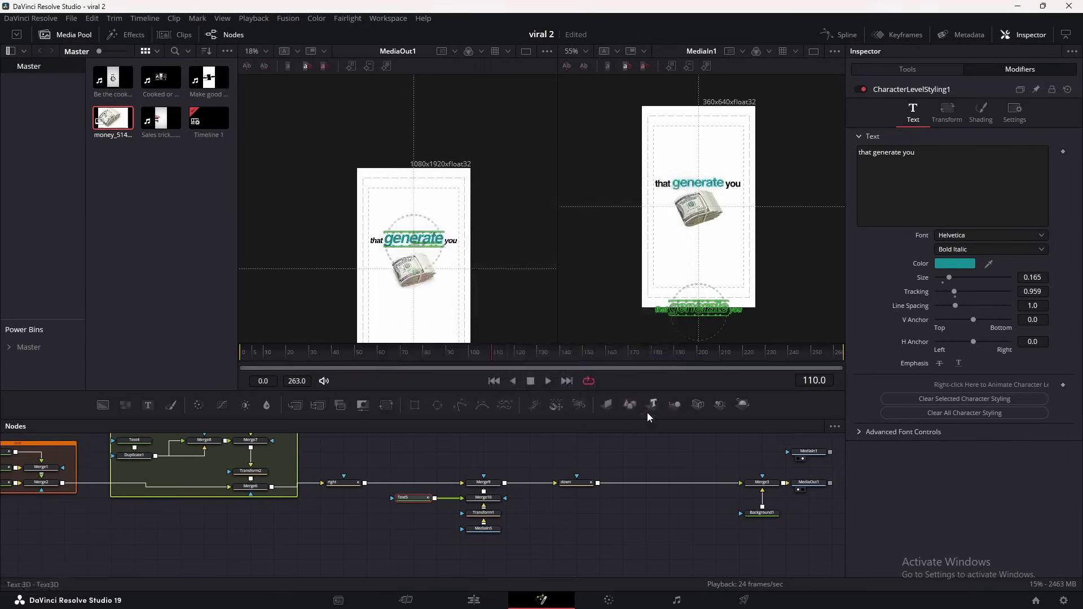
pyautogui.click(636, 463)
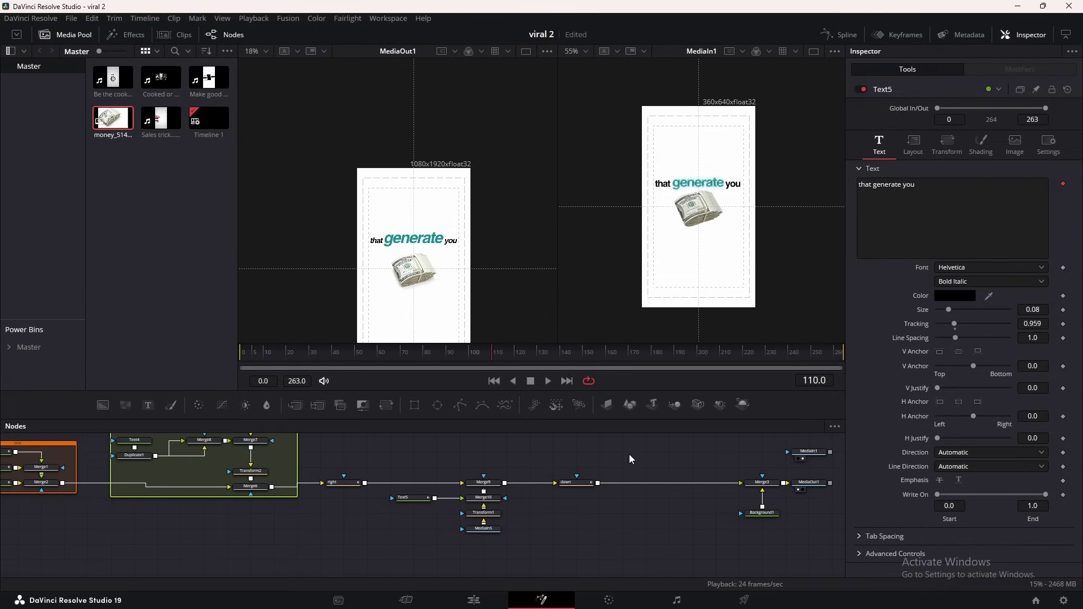
# Move the Text5 node to the opposite side of Merge10 beside Transform1, and go to frame 61.
pyautogui.moveTo(489, 357); pyautogui.dragTo(427, 357)
pyautogui.moveTo(402, 498); pyautogui.dragTo(530, 510)
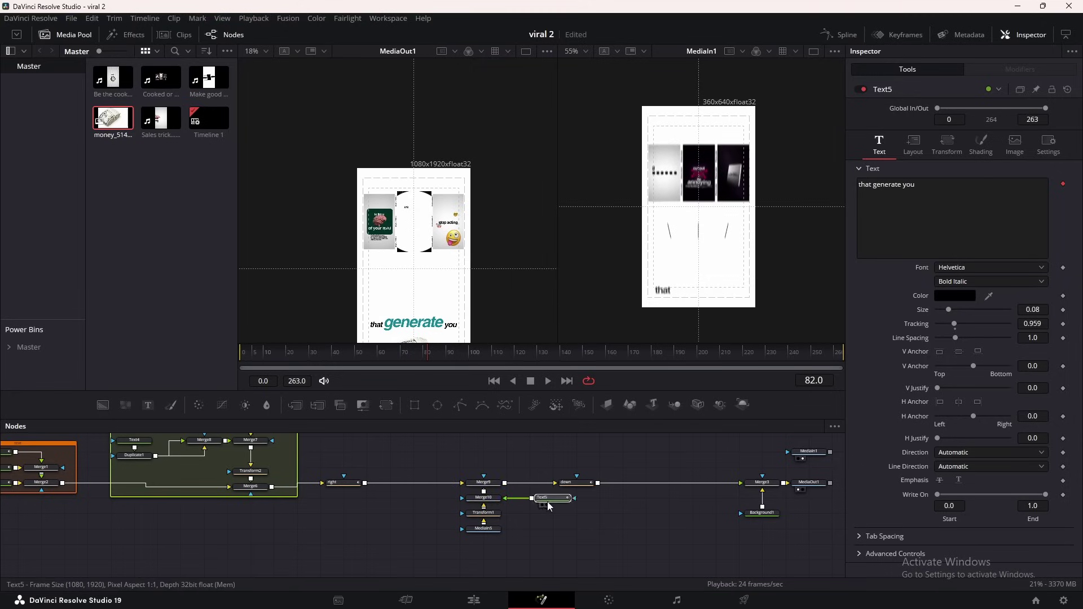
pyautogui.click(381, 357)
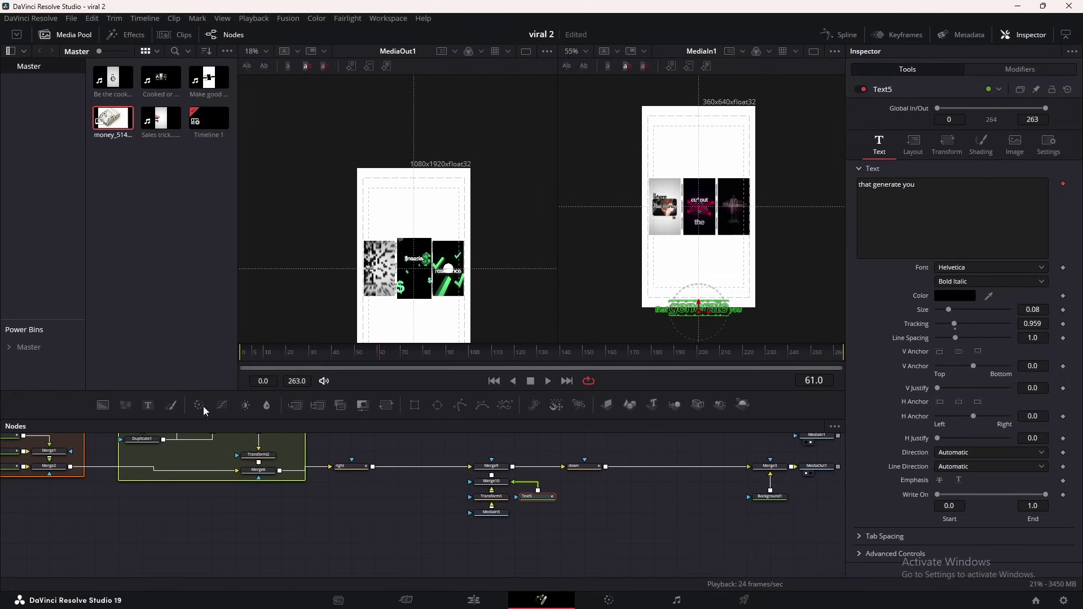
# Merge a black Background onto the "right" node's output and mask that Background with a Polygon.
pyautogui.moveTo(102, 405); pyautogui.dragTo(372, 467)
pyautogui.scroll(-3, 424, 277)
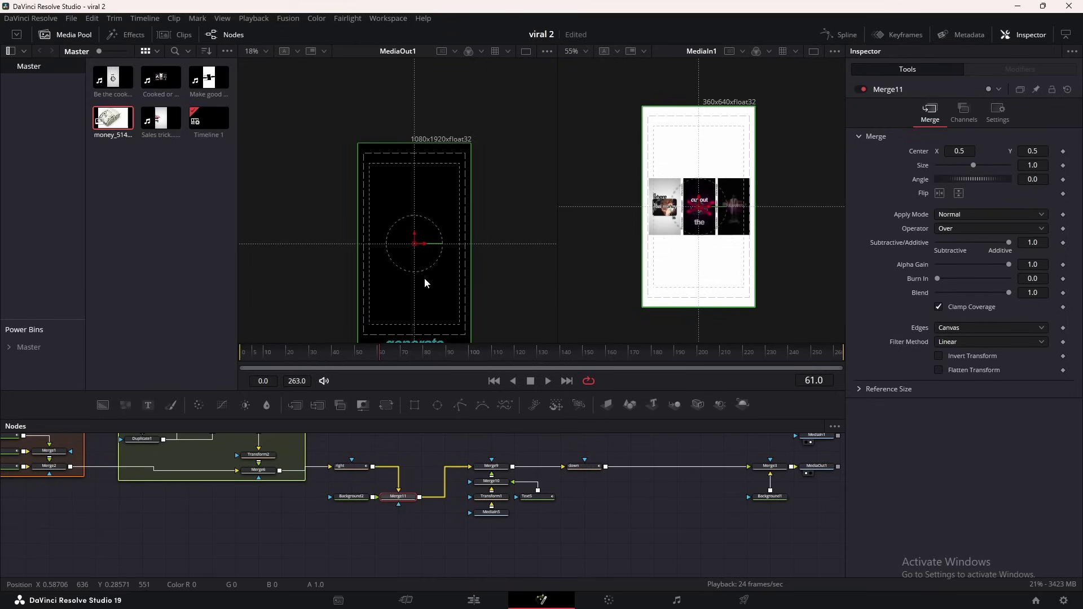
pyautogui.click(353, 497)
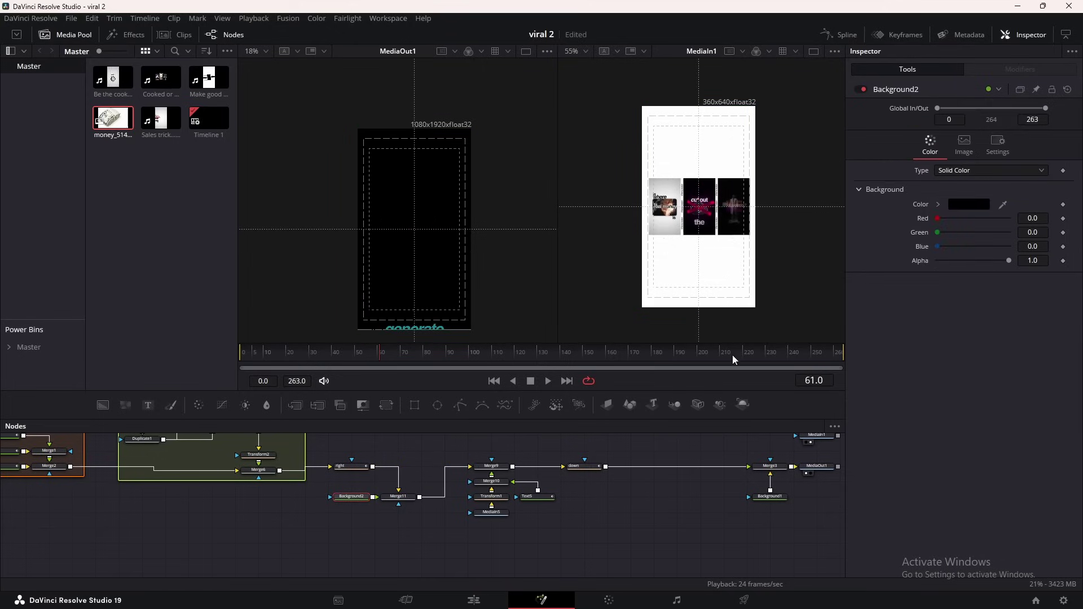
pyautogui.moveTo(463, 406); pyautogui.dragTo(309, 500)
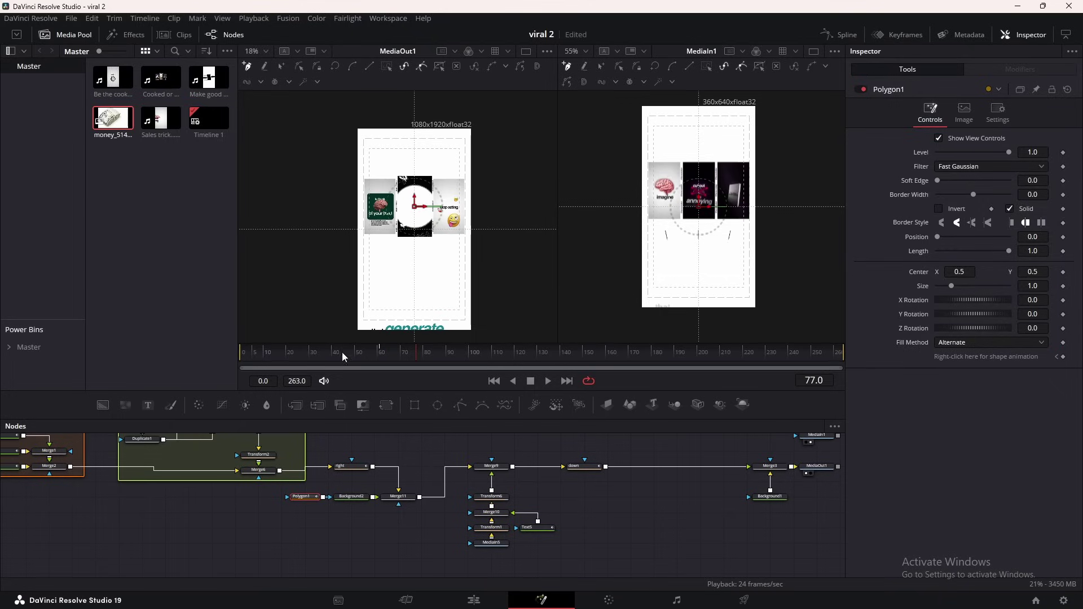
# Draw a two-point Polygon line from beneath the first clip down to the text, unfilled, with Border Width 0.0044.
pyautogui.click(376, 238)
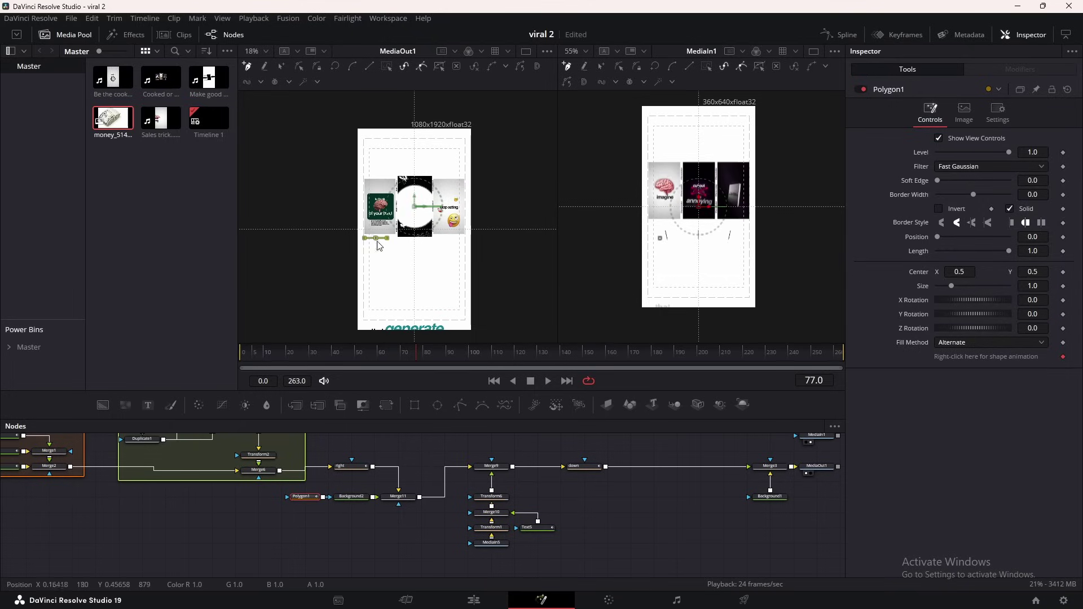
pyautogui.click(398, 320)
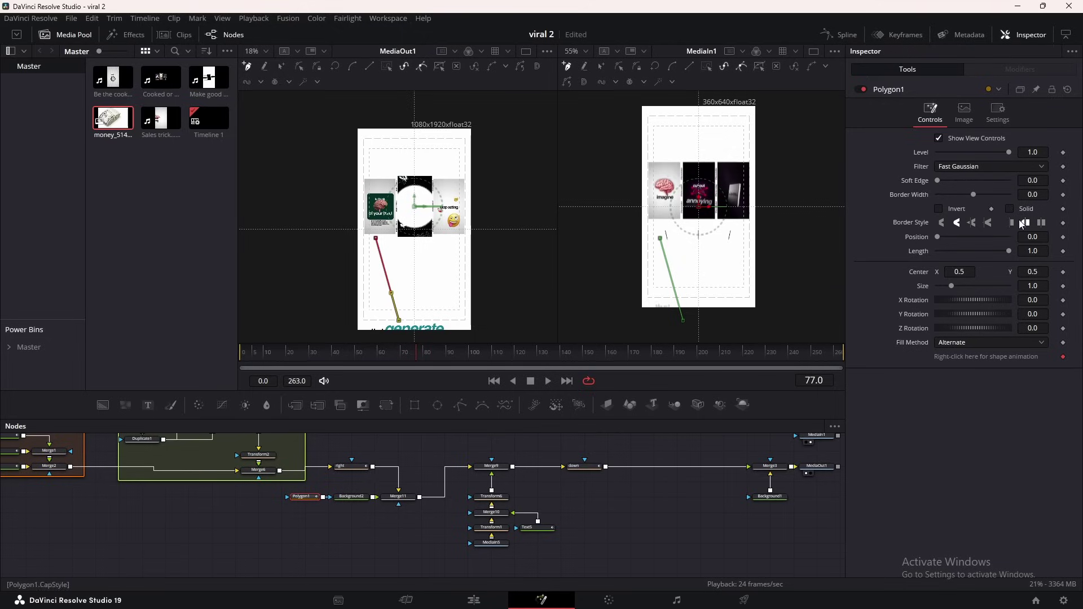
pyautogui.moveTo(1033, 195); pyautogui.dragTo(1031, 194)
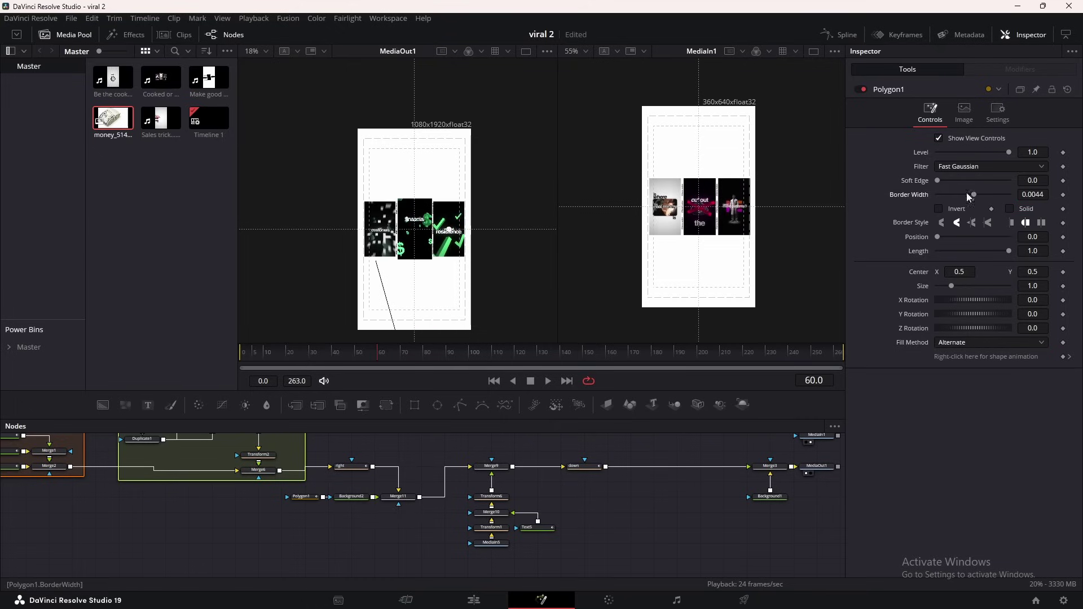
# Keyframe the line's Length at 0.0 on frame 60 and its Position from 0.0 at frame 63 to 1.0 at frame 93.
pyautogui.moveTo(1008, 249); pyautogui.dragTo(913, 251)
pyautogui.press('space')
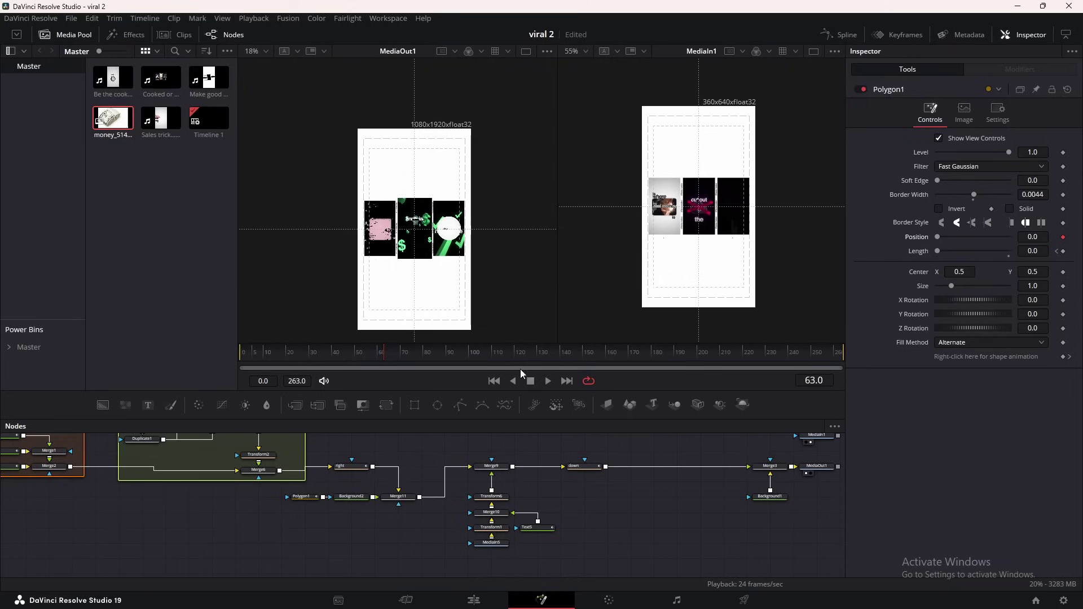
pyautogui.moveTo(388, 355); pyautogui.dragTo(453, 356)
pyautogui.click(938, 237)
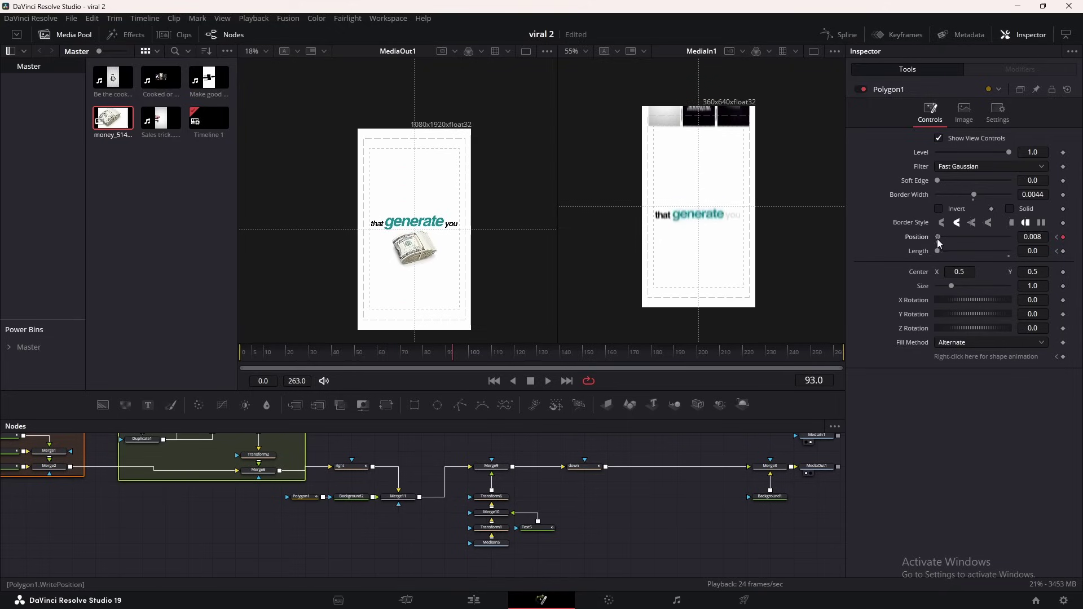
# Keyframe the line's Length at 1.0 on frame 89.
pyautogui.press('Left')
pyautogui.press('Left')
pyautogui.press('Left')
pyautogui.press('Left')
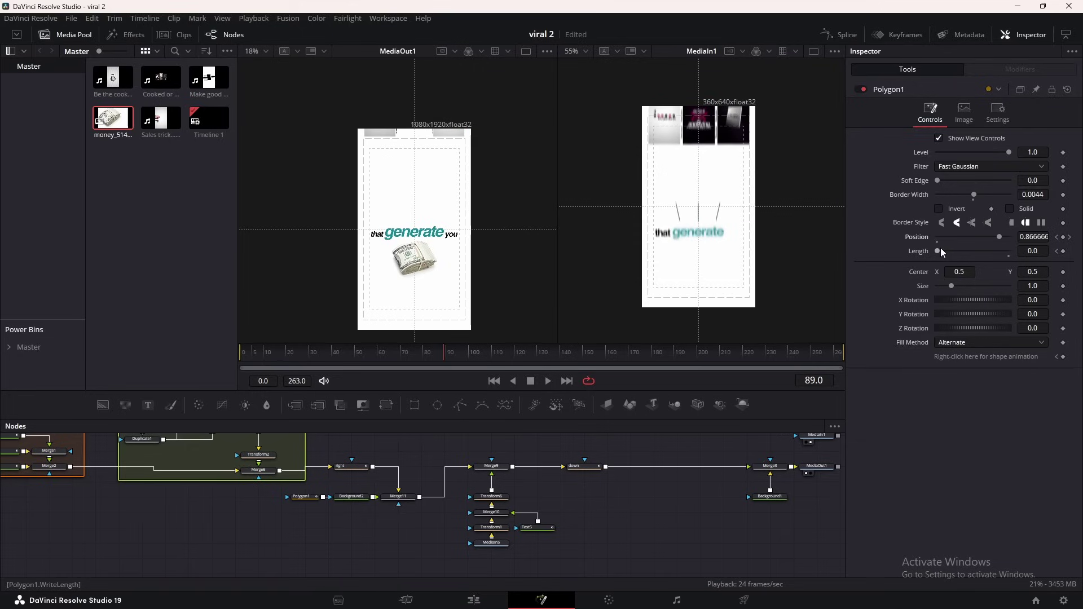
pyautogui.moveTo(936, 248); pyautogui.dragTo(1030, 259)
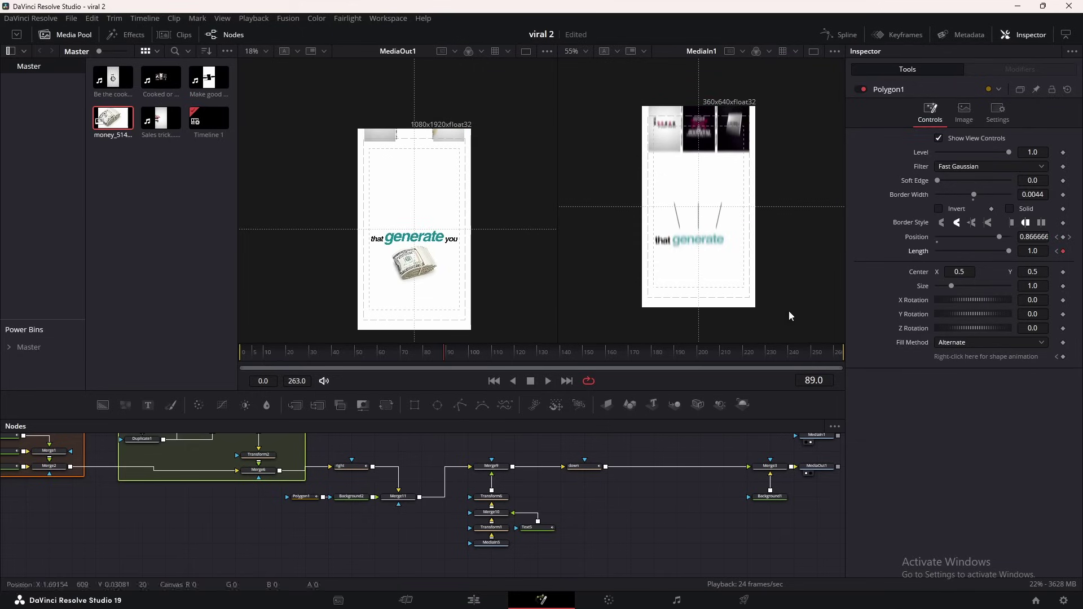
# Apply In Cubic easing to Polygon1's Position and Length keyframes in the Spline editor, and close the editor.
pyautogui.click(834, 37)
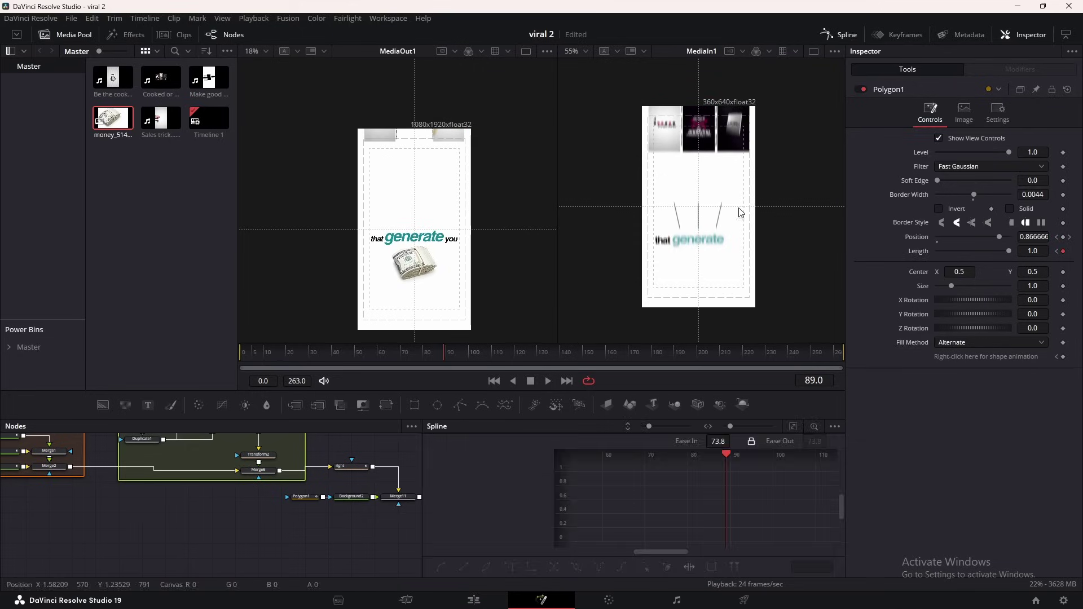
pyautogui.click(299, 497)
pyautogui.click(441, 472)
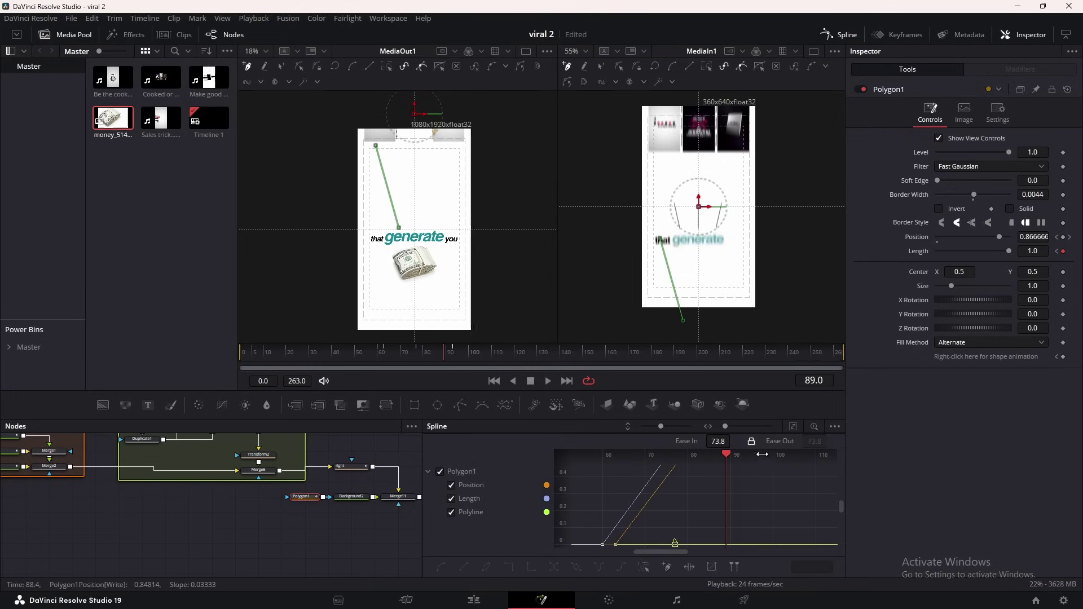
pyautogui.click(792, 427)
pyautogui.rightClick(663, 493)
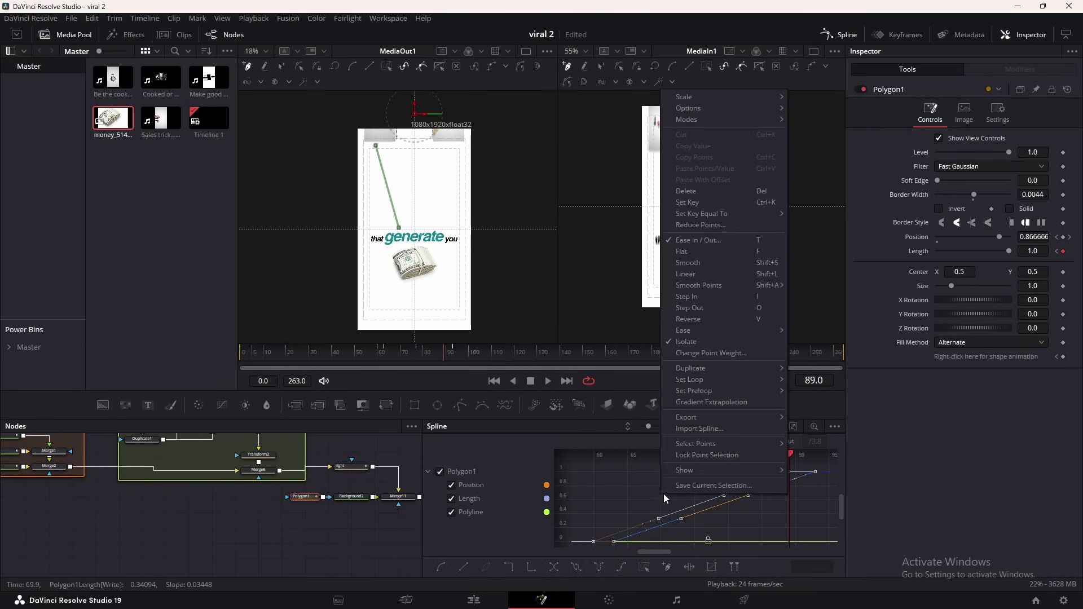
pyautogui.moveTo(699, 331)
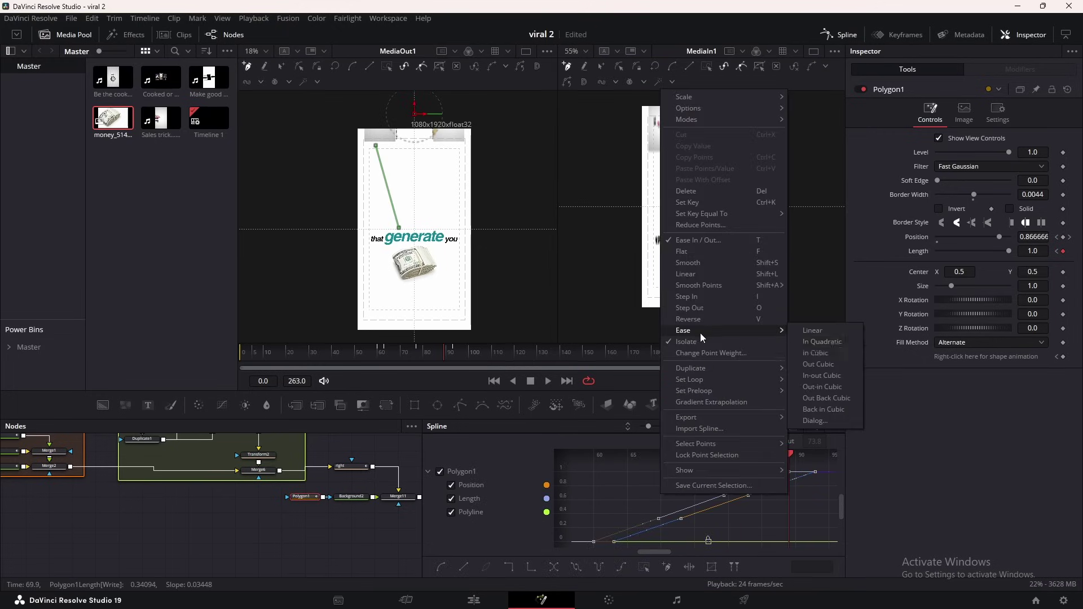
pyautogui.click(823, 353)
pyautogui.click(842, 38)
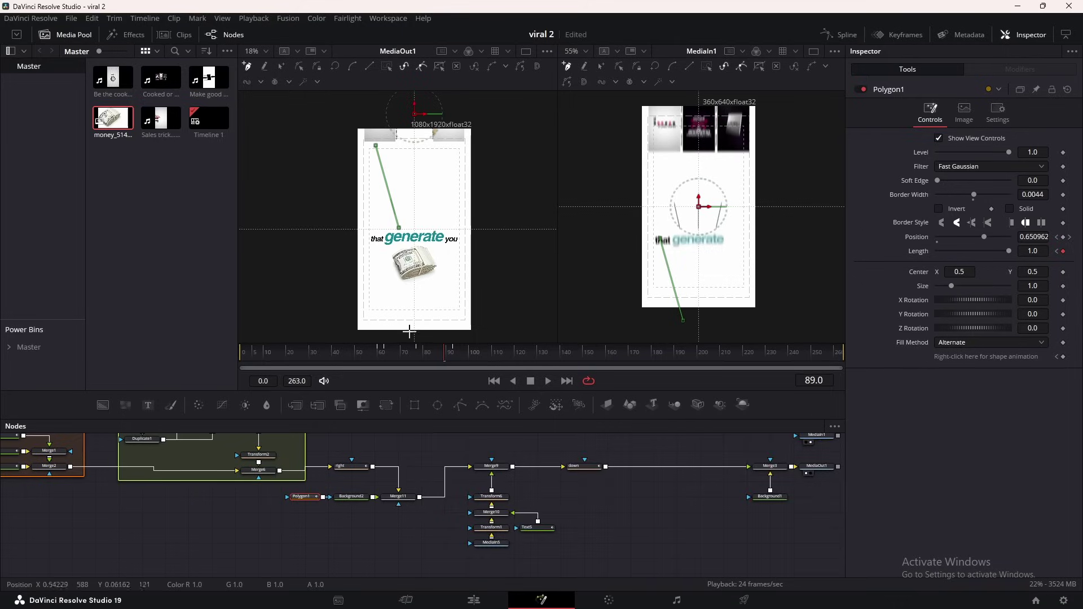
# Play back the line's animation and go to frame 76.
pyautogui.press('space')
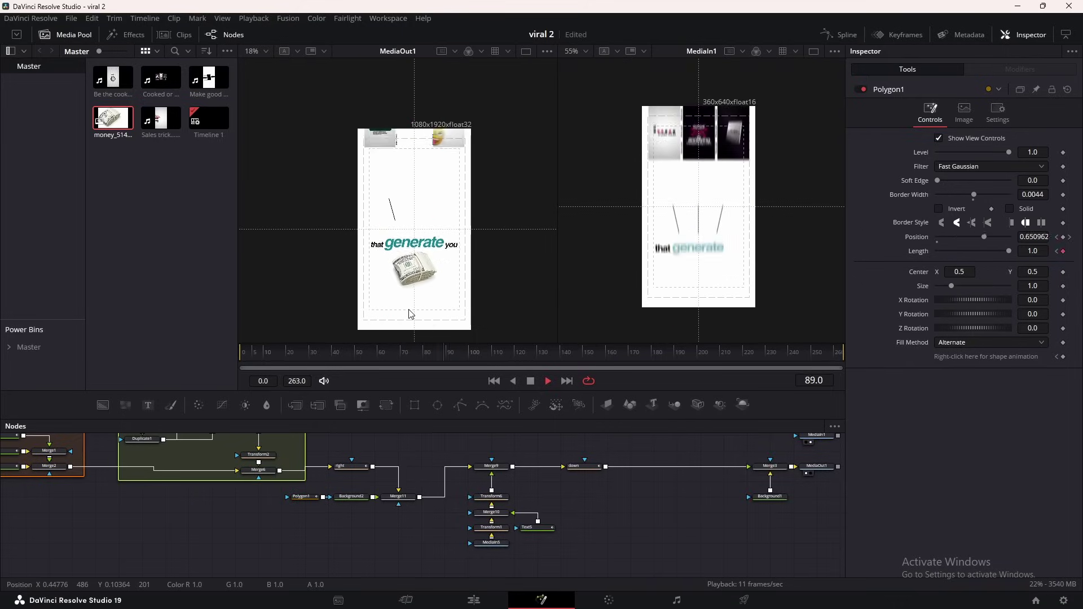
pyautogui.press('space')
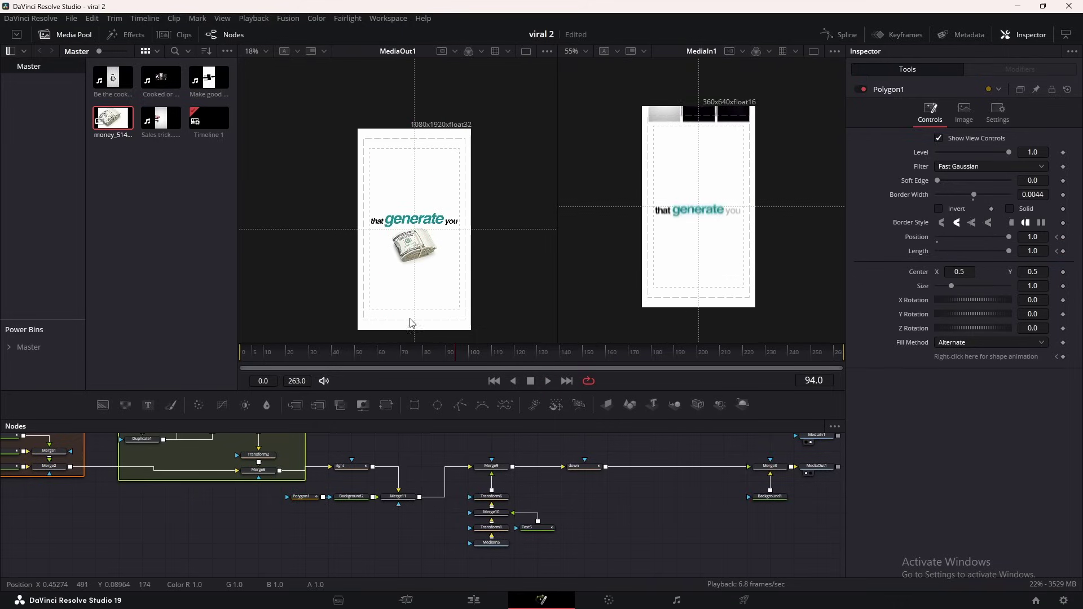
pyautogui.moveTo(416, 355); pyautogui.dragTo(411, 356)
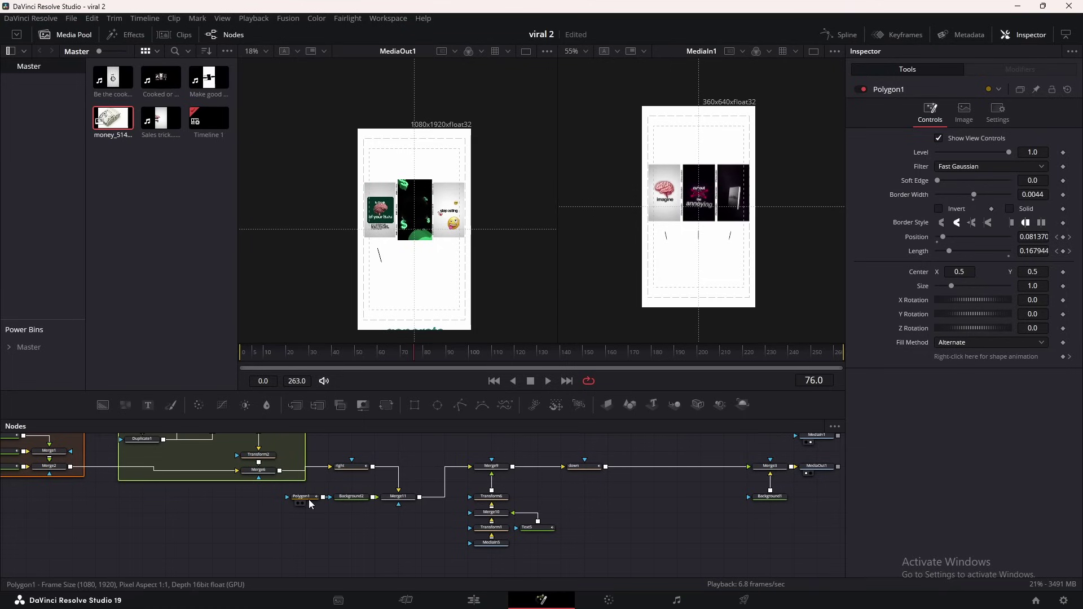
# Move Polygon1 and Background2 beneath Merge11, and add two Merge nodes between them with two Transform nodes alongside.
pyautogui.keyDown('ctrl'); pyautogui.click(351, 497); pyautogui.keyUp('ctrl')
pyautogui.moveTo(350, 496); pyautogui.dragTo(405, 568)
pyautogui.click(369, 525)
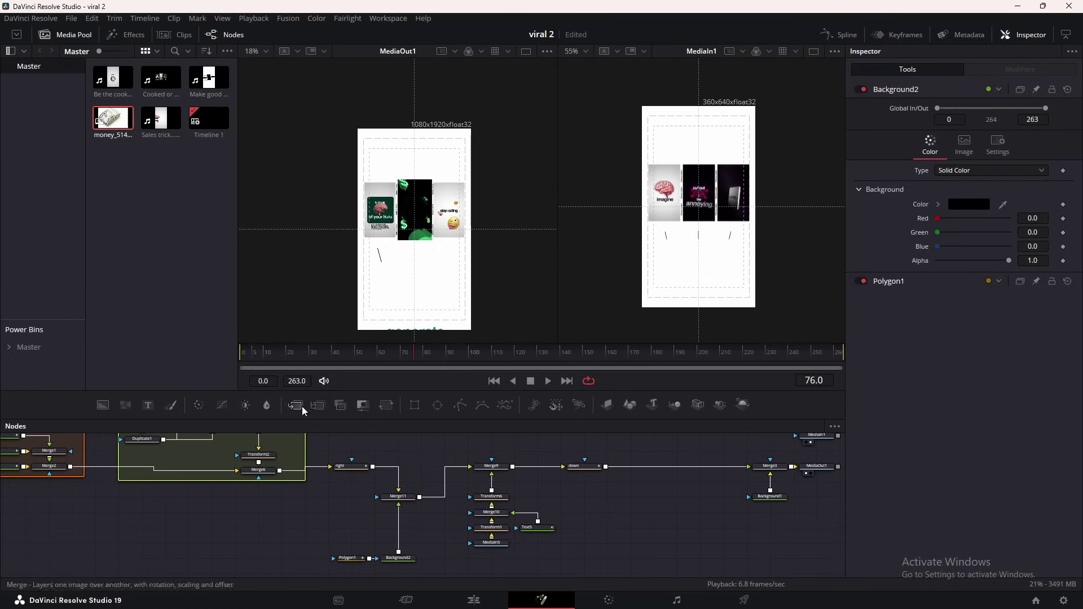
pyautogui.moveTo(302, 406); pyautogui.dragTo(399, 533)
pyautogui.moveTo(386, 405); pyautogui.dragTo(340, 524)
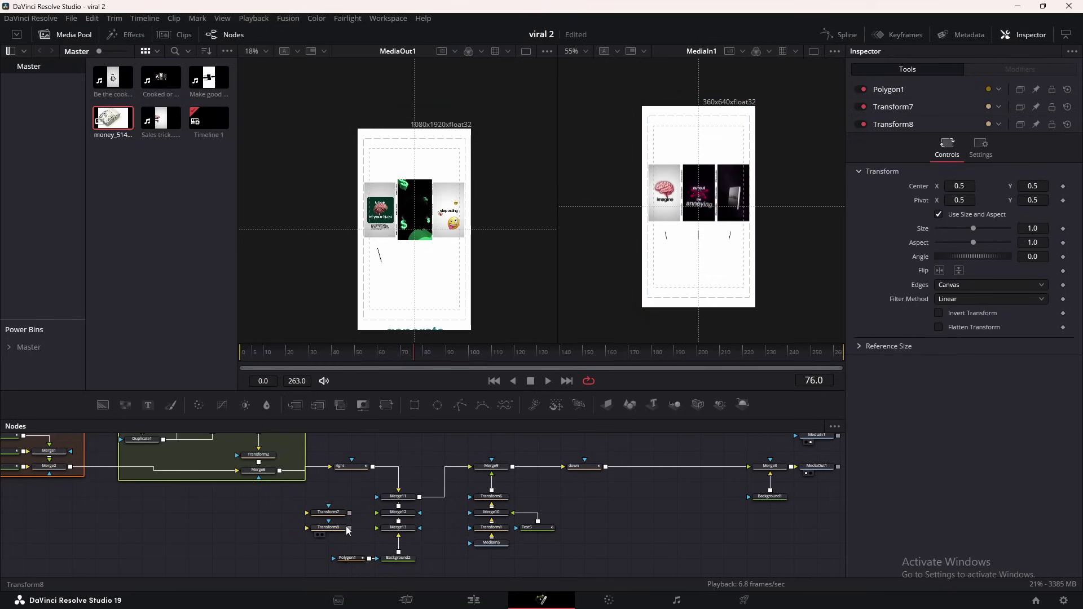
# Connect Transform7 to Merge12 and Transform8 to Merge13, and feed Background2's output into both Transforms.
pyautogui.moveTo(349, 528); pyautogui.dragTo(398, 528)
pyautogui.moveTo(350, 512); pyautogui.dragTo(397, 515)
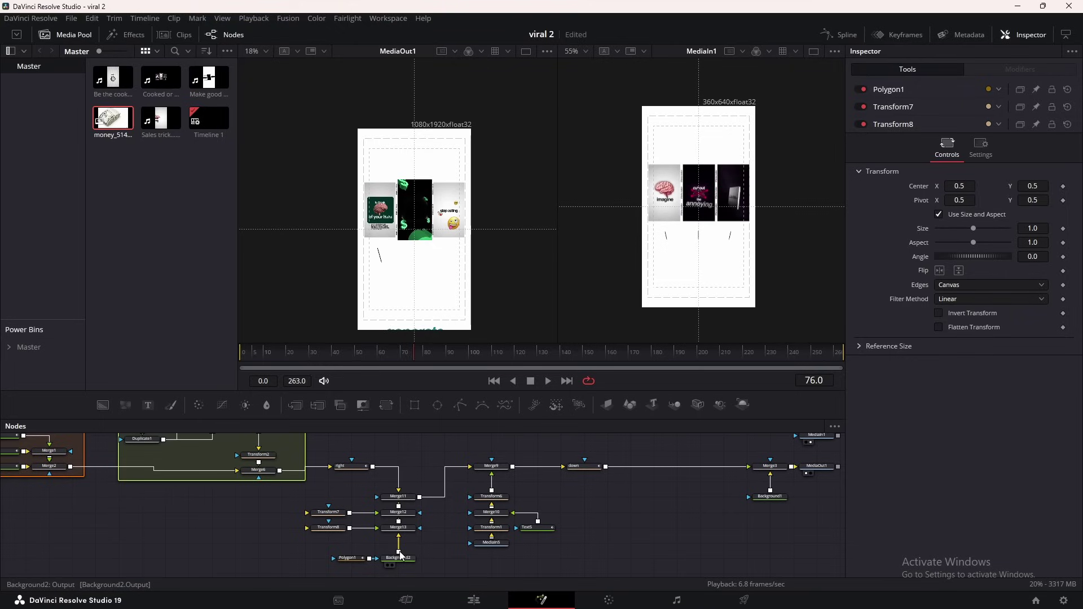
pyautogui.moveTo(400, 554); pyautogui.dragTo(329, 534)
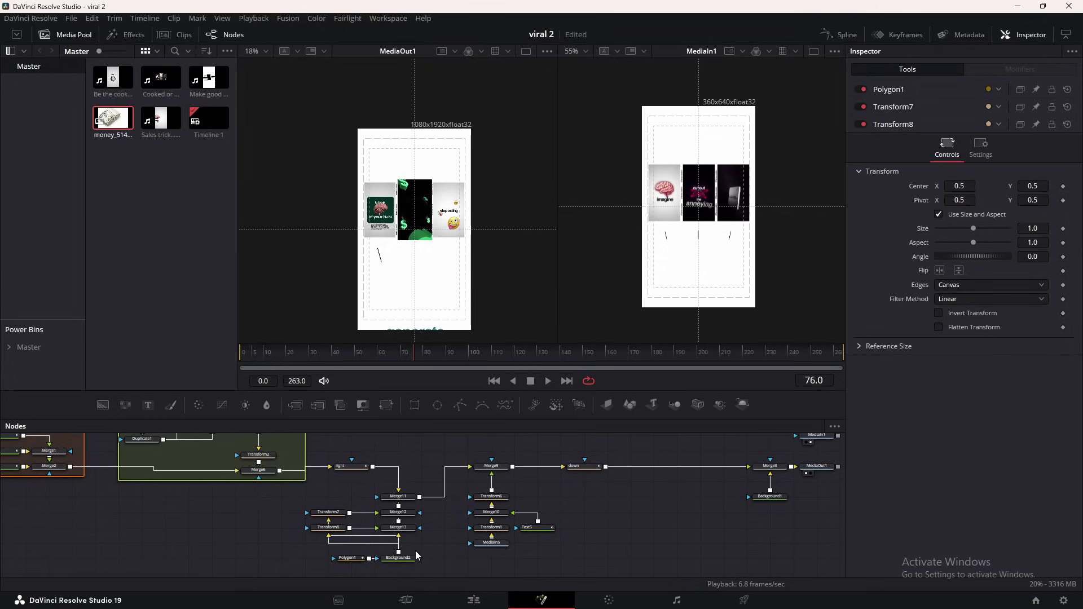
pyautogui.scroll(3, 408, 545)
pyautogui.hotkey('ctrl', 'z')
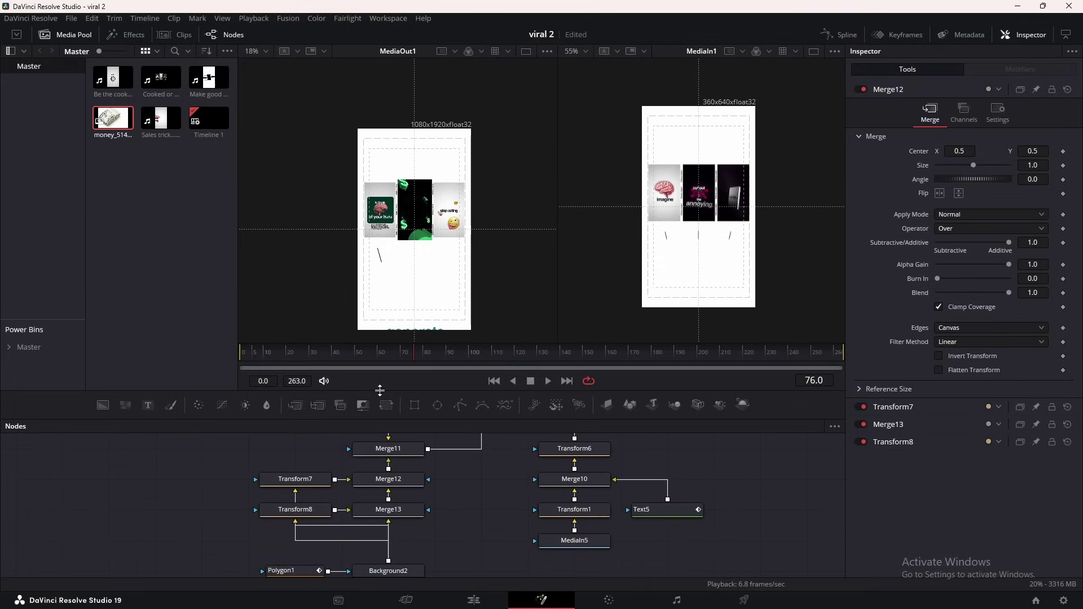
# Flip Transform8 horizontally, and form the middle line by setting Transform7's Angle to -15.4 and Center to 0.907960, 0.446778.
pyautogui.click(299, 510)
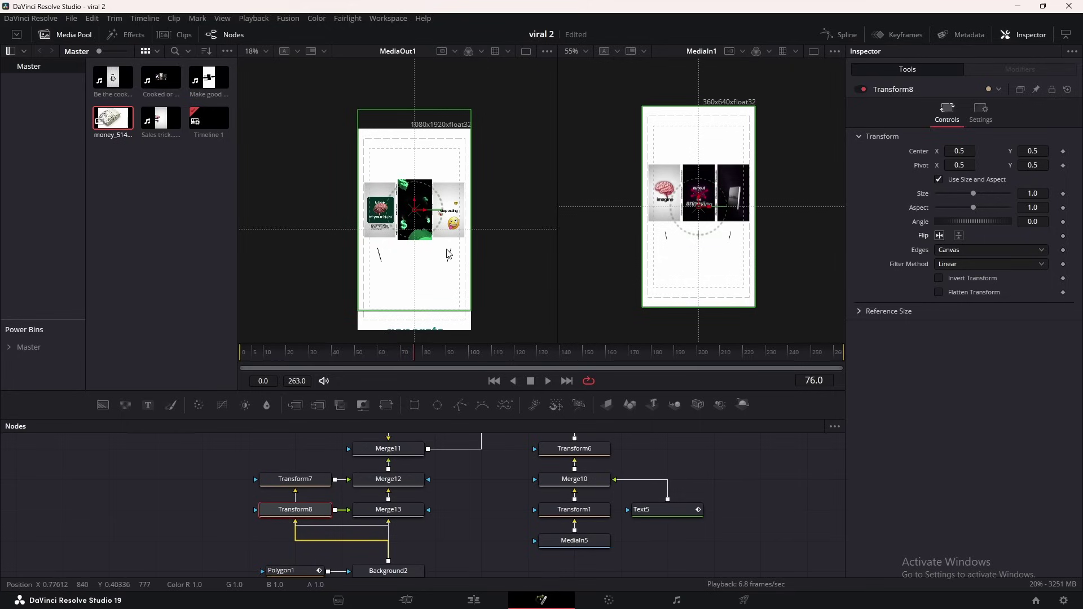
pyautogui.click(305, 479)
pyautogui.moveTo(976, 222); pyautogui.dragTo(807, 221)
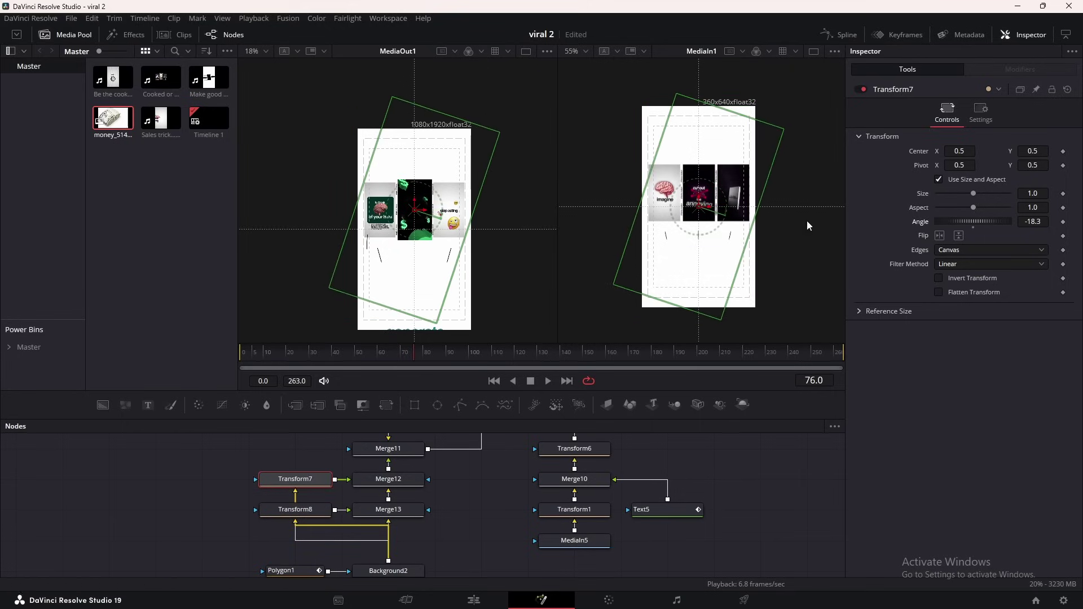
pyautogui.moveTo(699, 201); pyautogui.dragTo(746, 205)
pyautogui.moveTo(970, 222); pyautogui.dragTo(999, 222)
pyautogui.moveTo(633, 216); pyautogui.dragTo(630, 216)
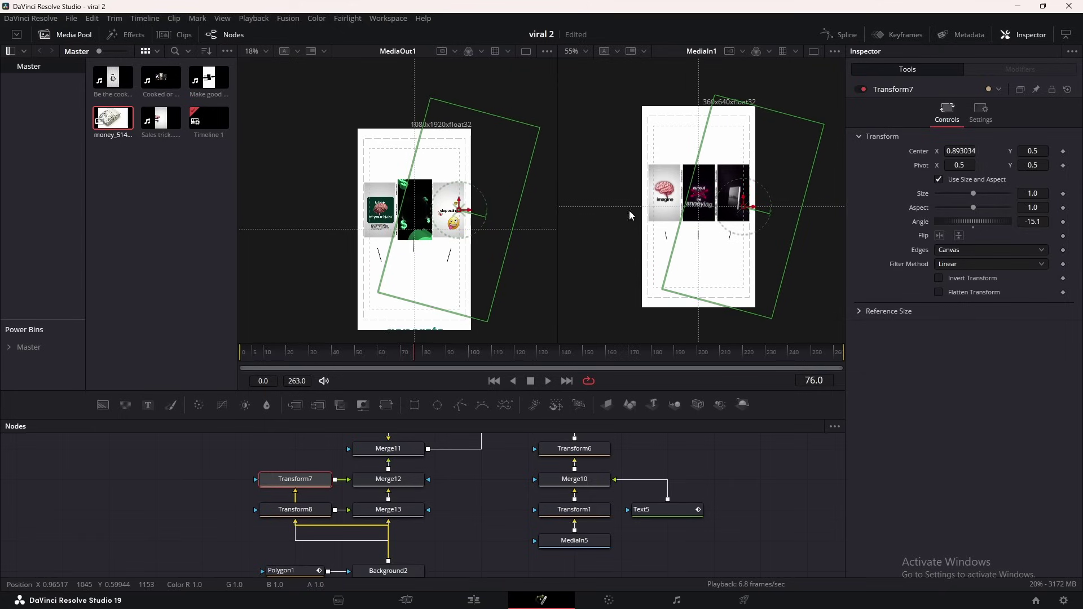
pyautogui.moveTo(467, 207); pyautogui.dragTo(463, 212)
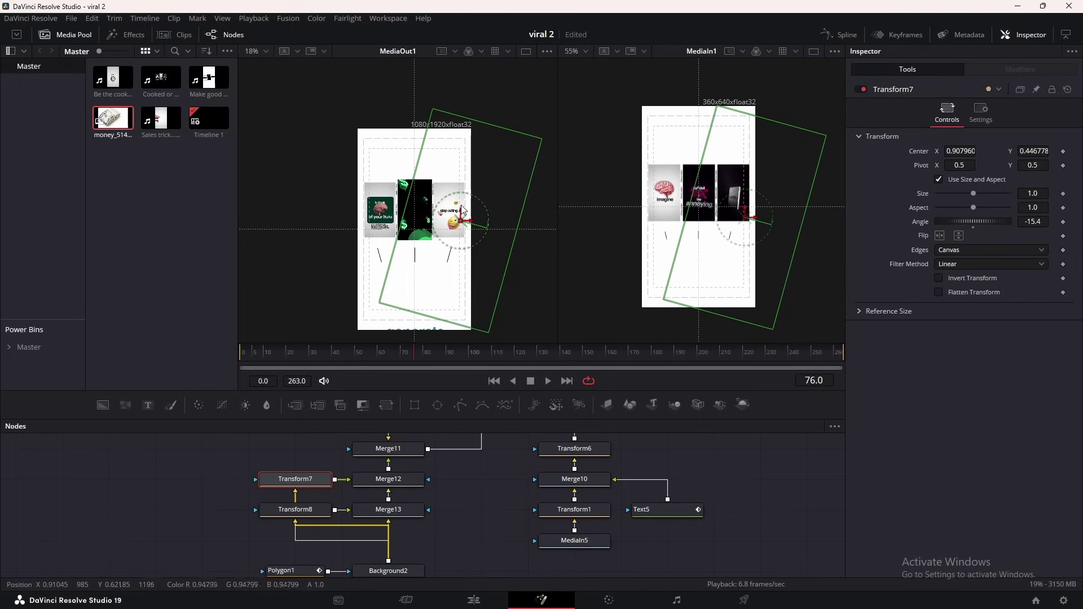
# Play back the composition to check the animation of the three connecting lines.
pyautogui.scroll(-1, 490, 530)
pyautogui.click(489, 530)
pyautogui.press('space')
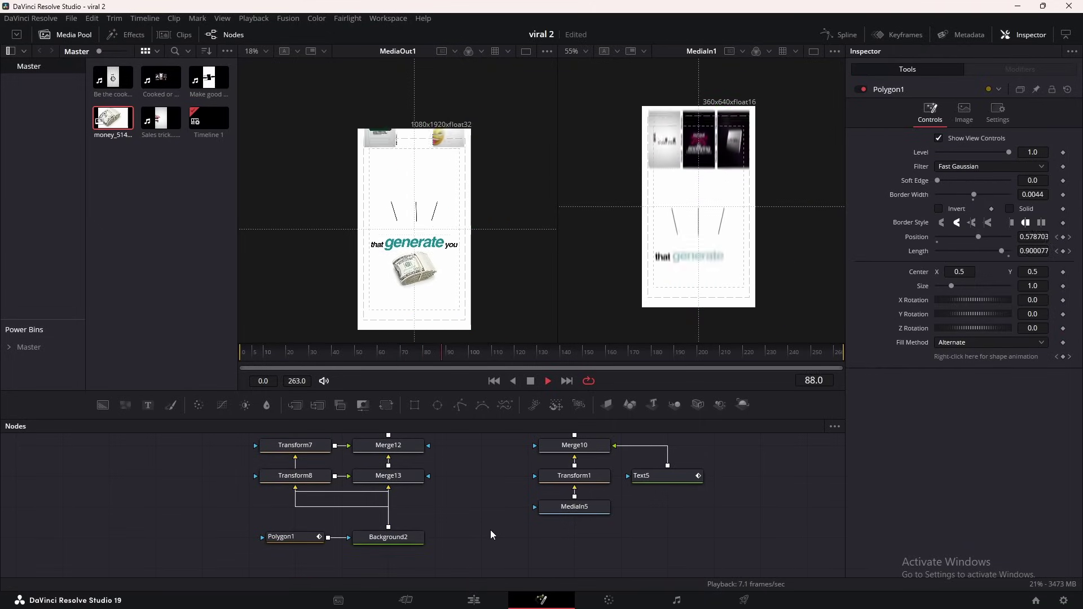
pyautogui.press('space')
# Place Merge11 in line before Merge9, enclose the line nodes in an Underlay named "lines", and shift the group aside.
pyautogui.moveTo(461, 531); pyautogui.dragTo(485, 554)
pyautogui.scroll(-5, 482, 551)
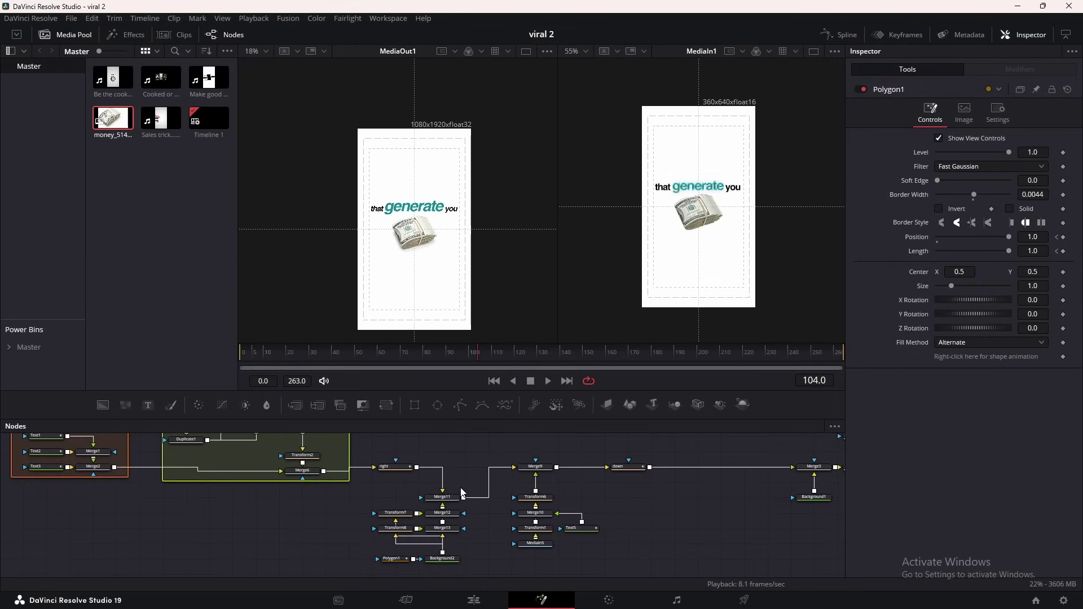
pyautogui.moveTo(445, 497); pyautogui.dragTo(361, 569)
pyautogui.hotkey('shift', 'space')
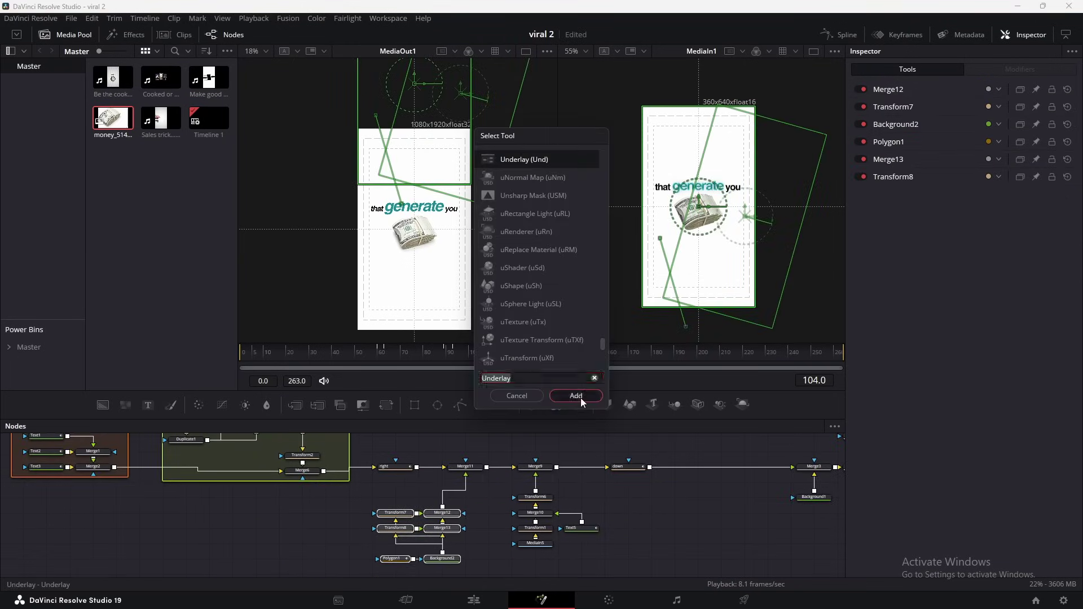
pyautogui.click(581, 398)
pyautogui.moveTo(417, 489); pyautogui.dragTo(308, 498)
pyautogui.press('F2')
pyautogui.write('lines')
pyautogui.press('Return')
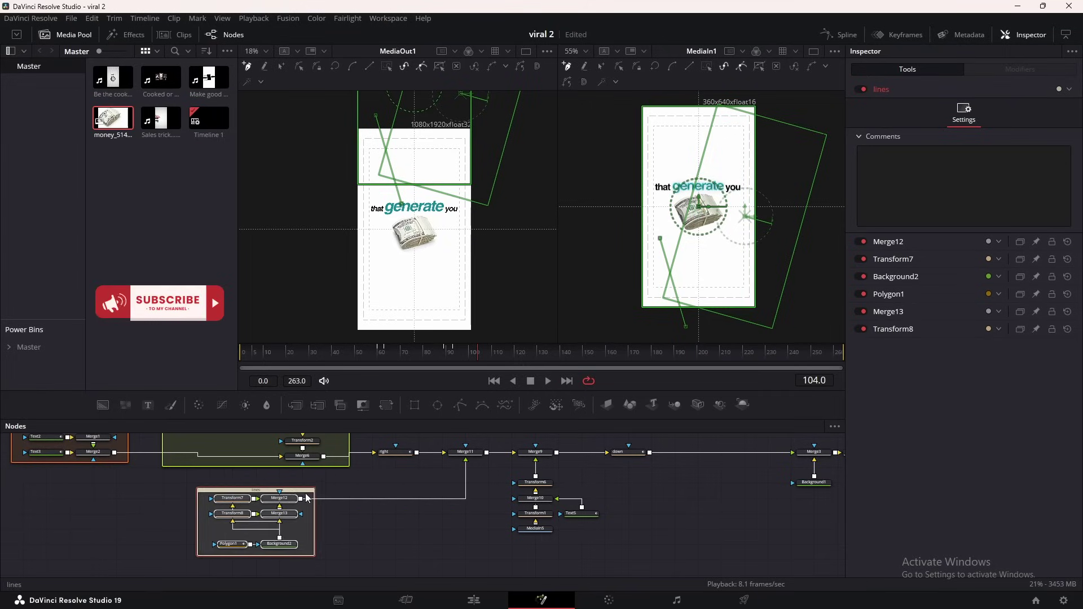
# Enclose the money clip and its text nodes in a green Underlay named "money", and move it slightly lower.
pyautogui.moveTo(496, 461); pyautogui.dragTo(565, 521)
pyautogui.hotkey('shift', 'space')
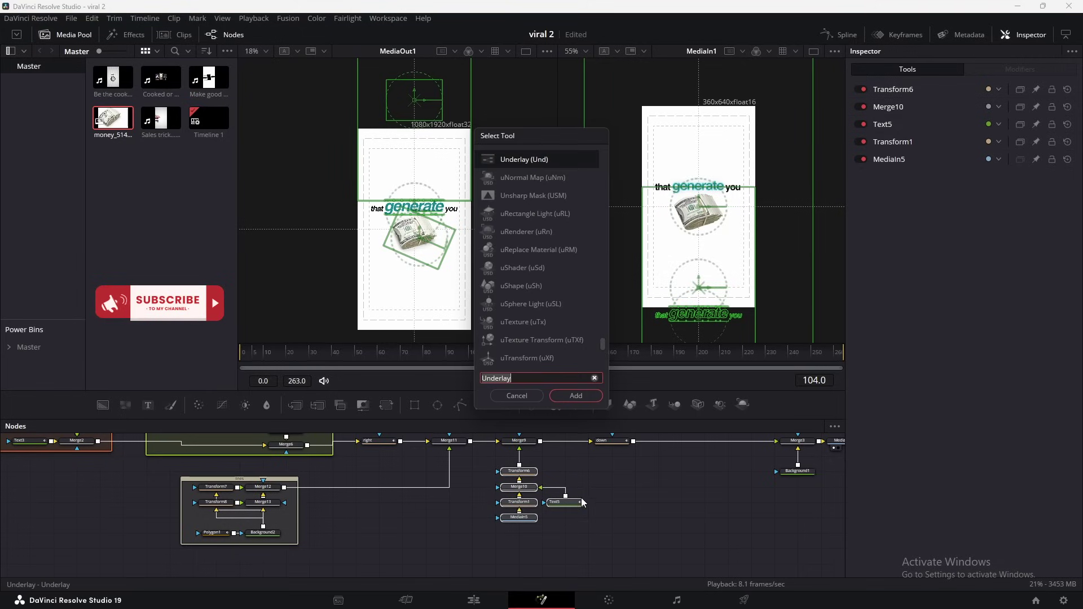
pyautogui.press('Return')
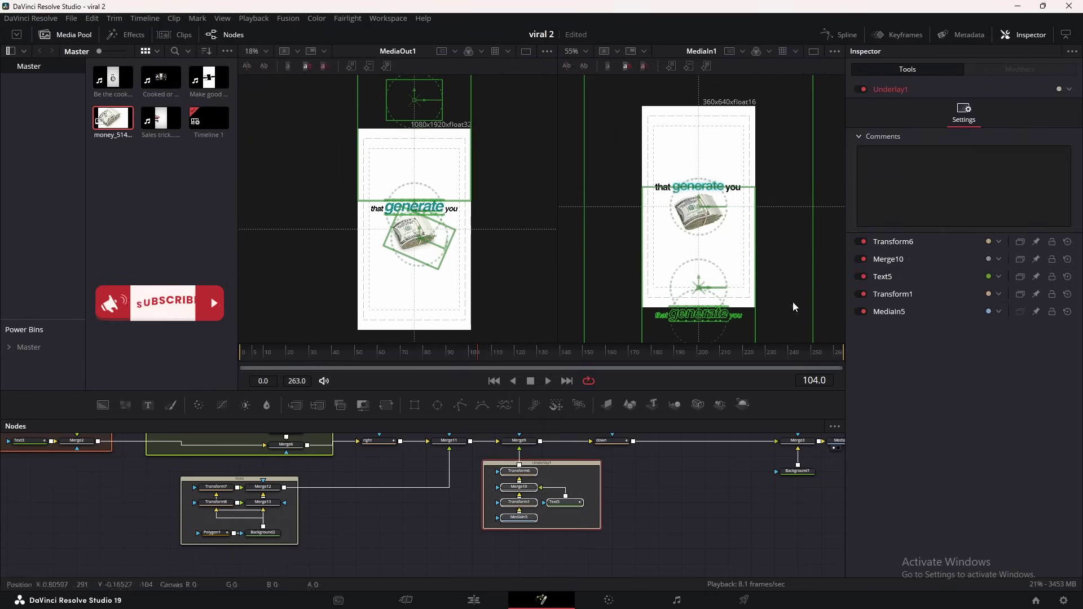
pyautogui.doubleClick(889, 89)
pyautogui.write('money')
pyautogui.press('Return')
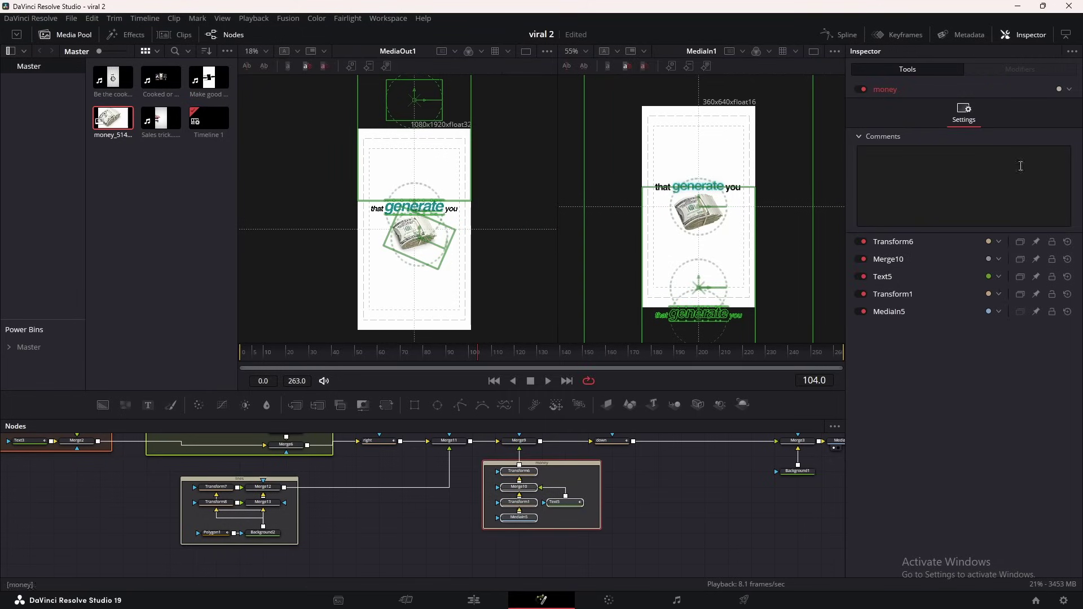
pyautogui.click(642, 488)
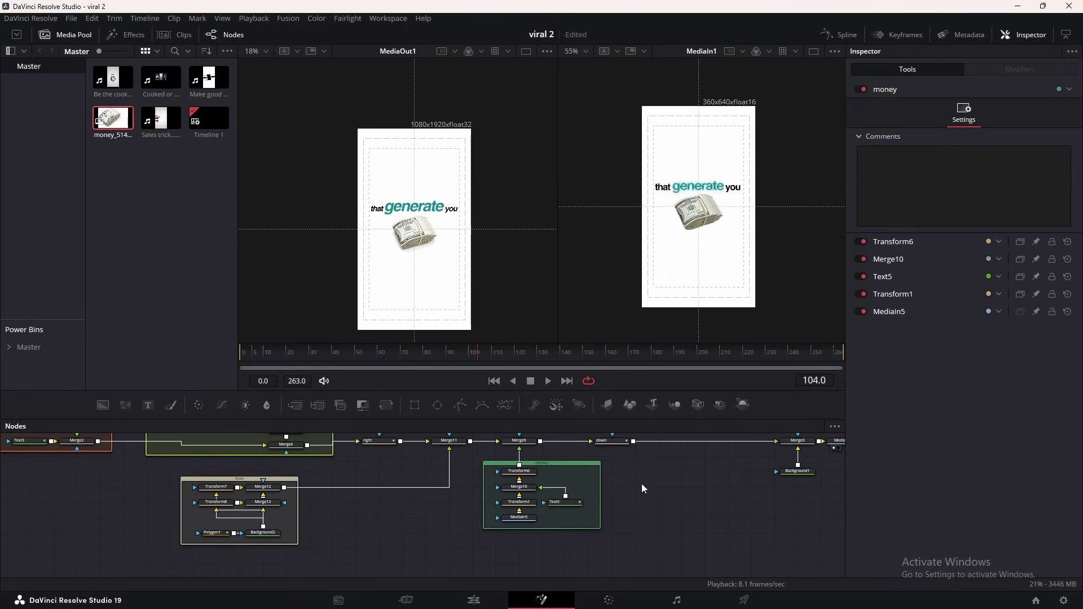
pyautogui.moveTo(554, 470); pyautogui.dragTo(554, 486)
# Add a Follower modifier to the "that generate you" text at frame 76 and set its Order to Manual Curve.
pyautogui.click(564, 517)
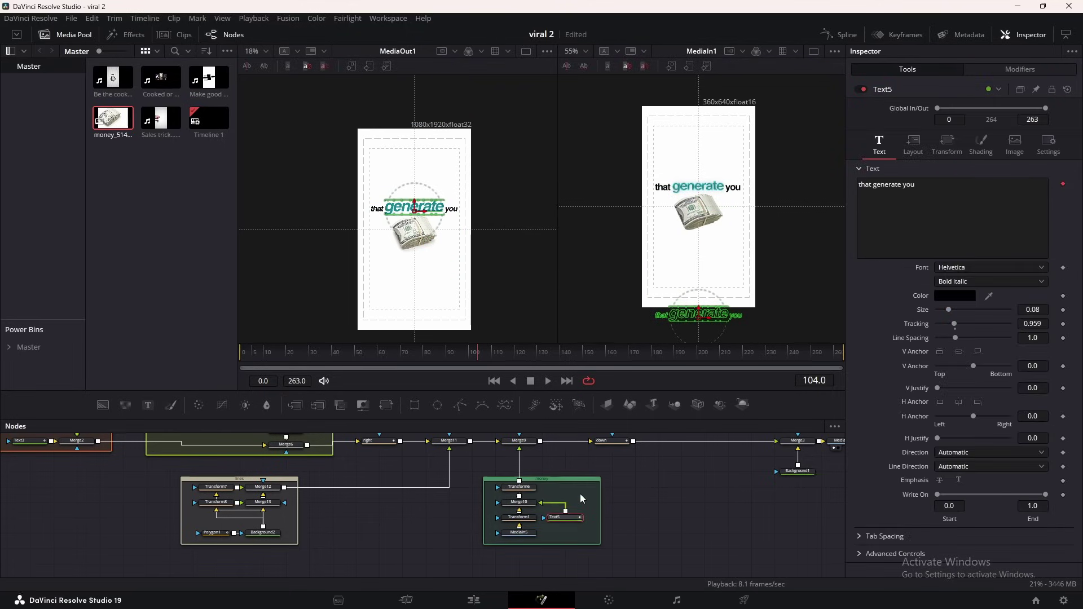
pyautogui.moveTo(473, 351); pyautogui.dragTo(416, 352)
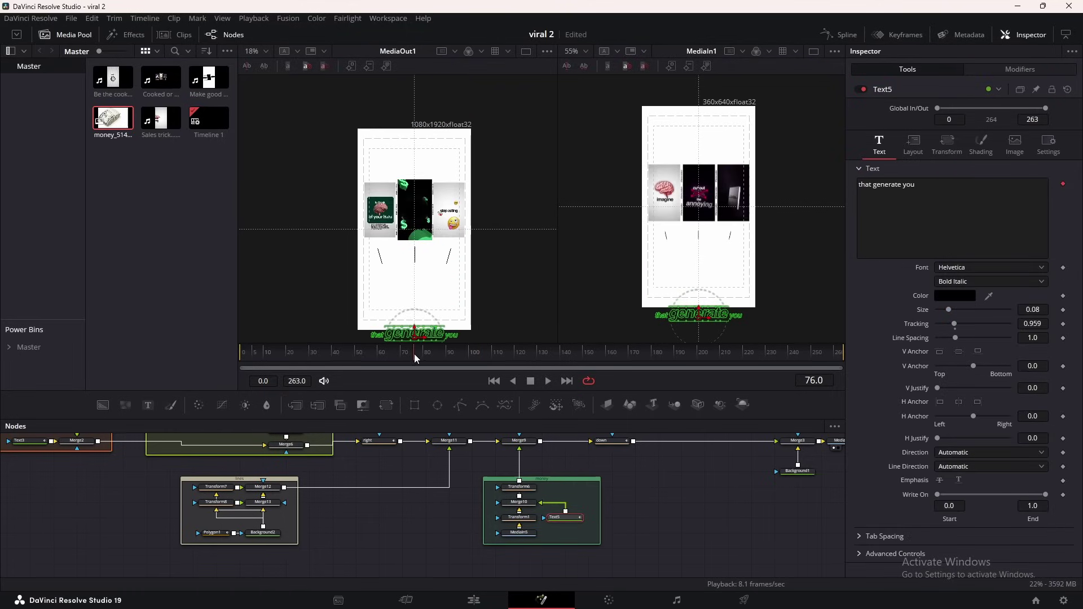
pyautogui.click(1000, 69)
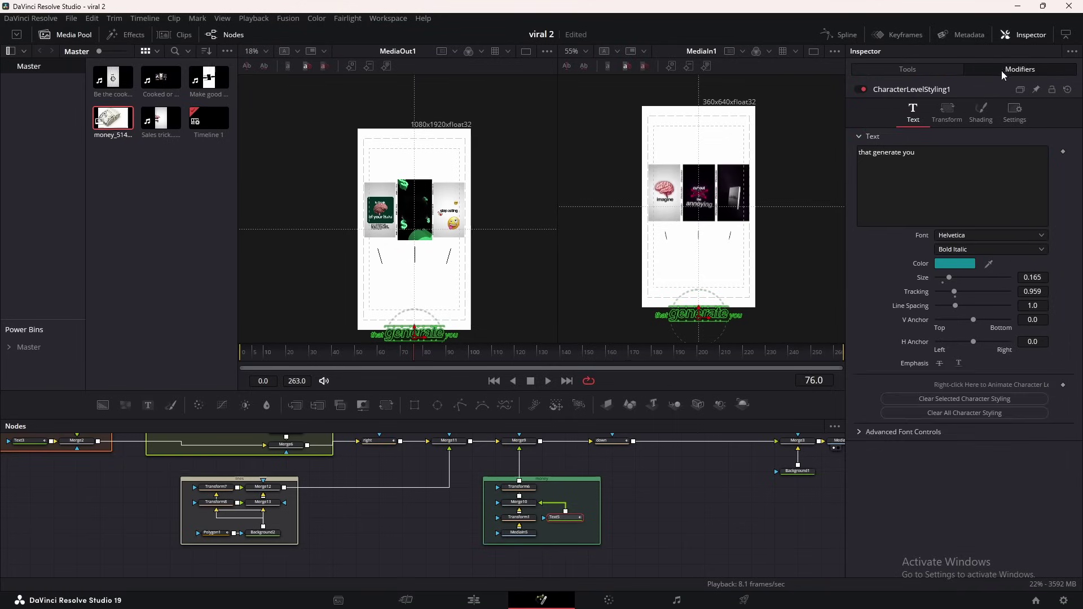
pyautogui.click(909, 183)
pyautogui.rightClick(909, 184)
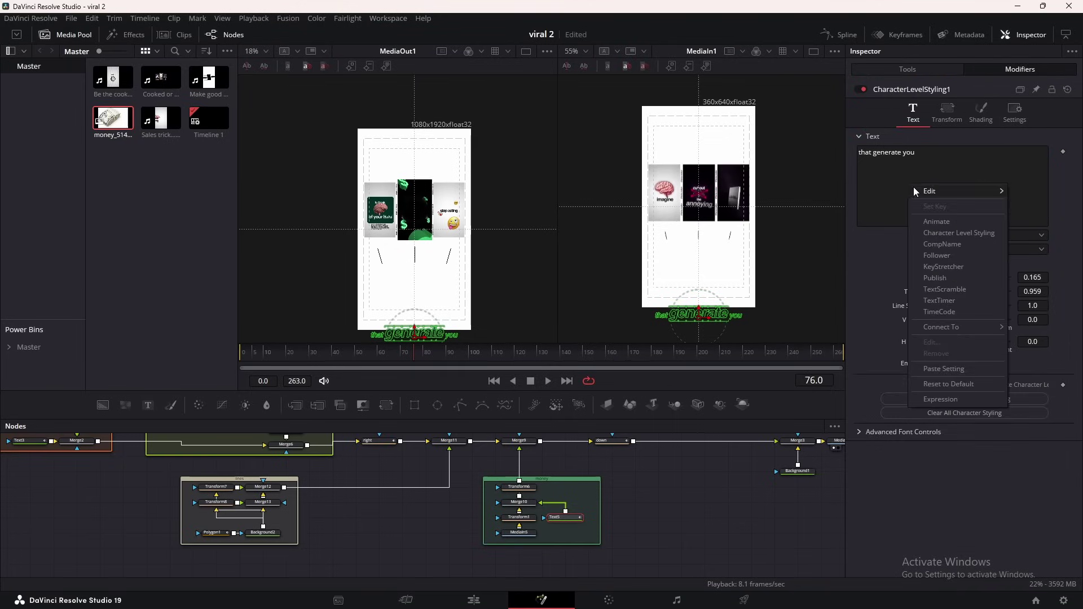
pyautogui.click(940, 239)
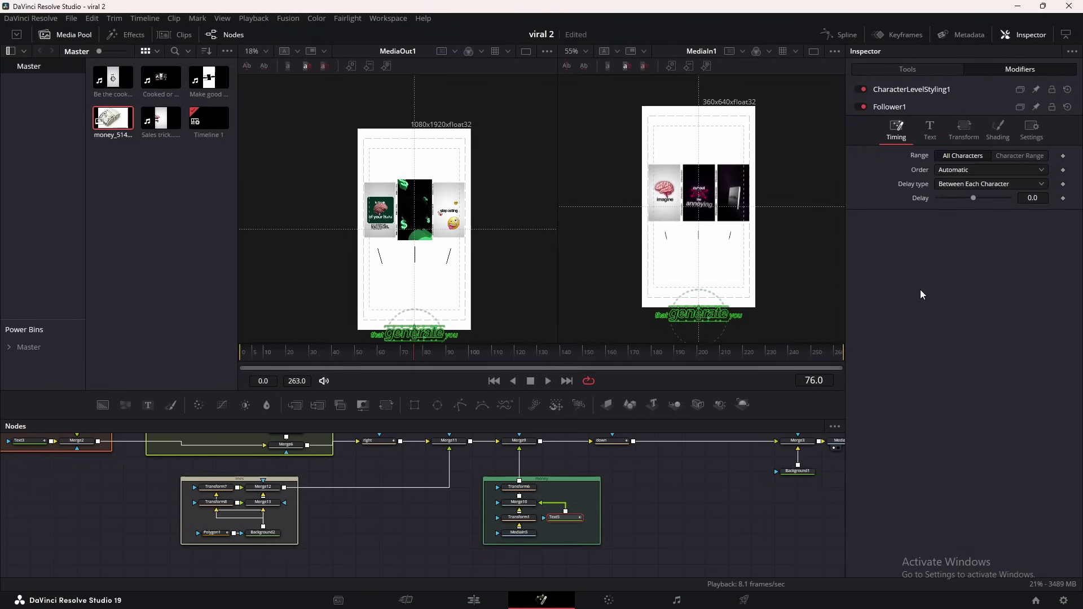
pyautogui.click(960, 169)
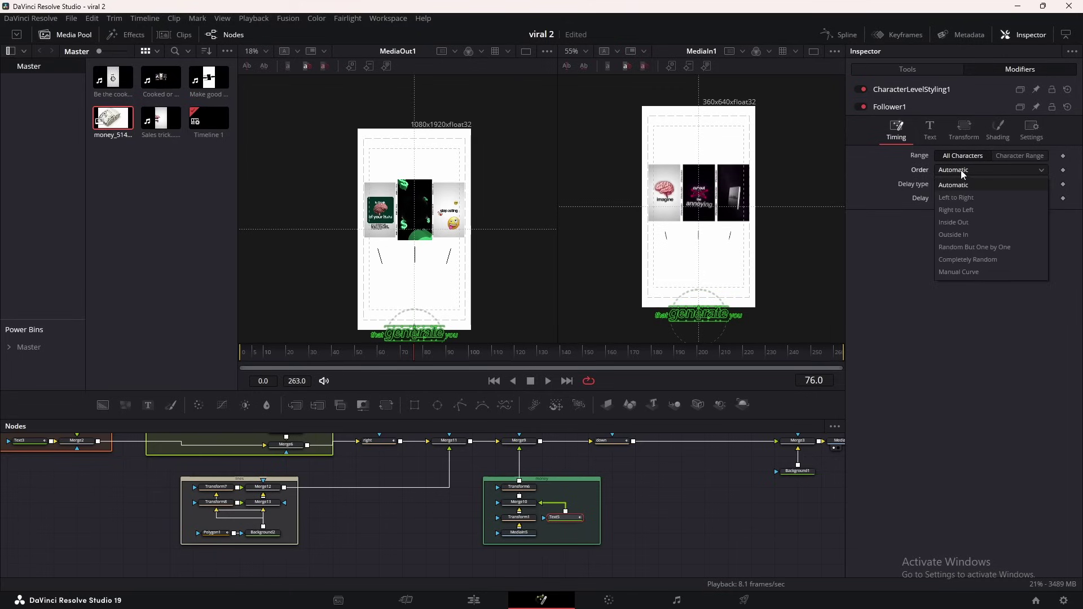
pyautogui.click(968, 272)
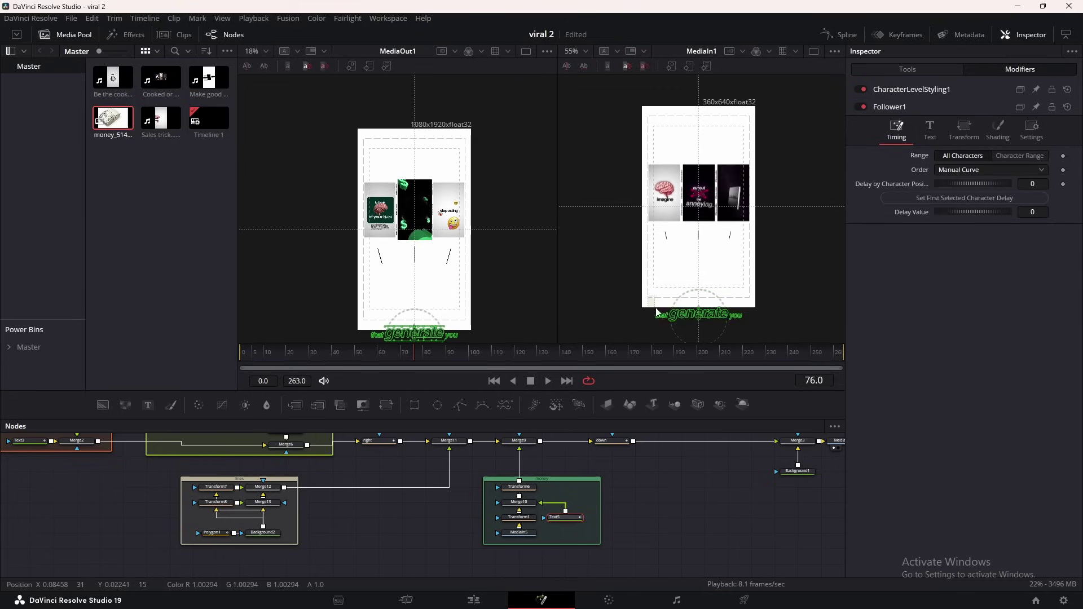
# Keyframe the follower's Delay by Character Position and give the selected word "generate" a first-character delay of 8.
pyautogui.scroll(4, 669, 327)
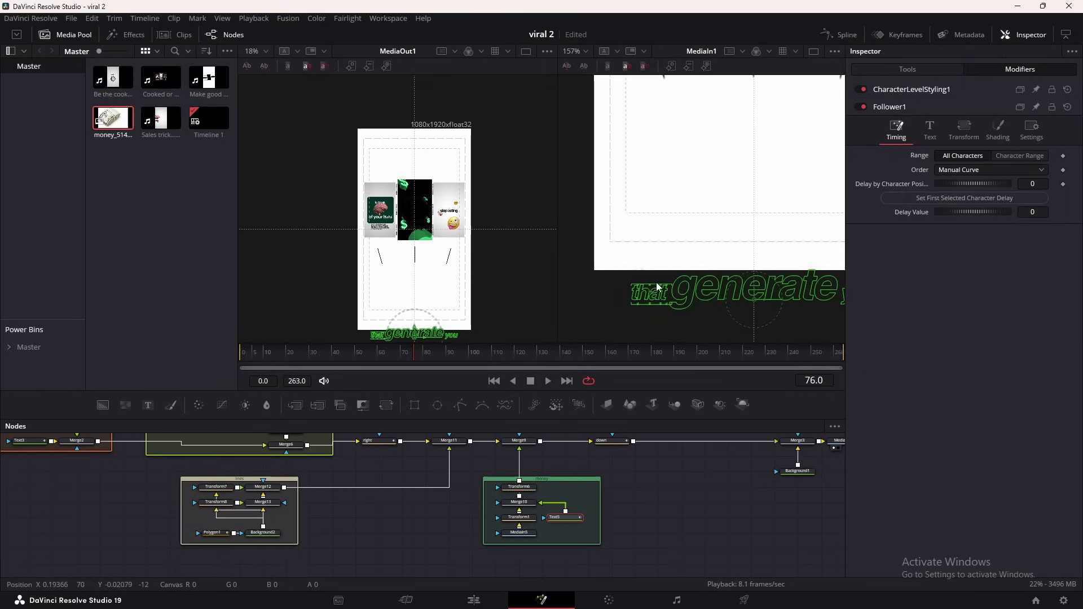
pyautogui.scroll(-2, 768, 242)
pyautogui.click(1062, 184)
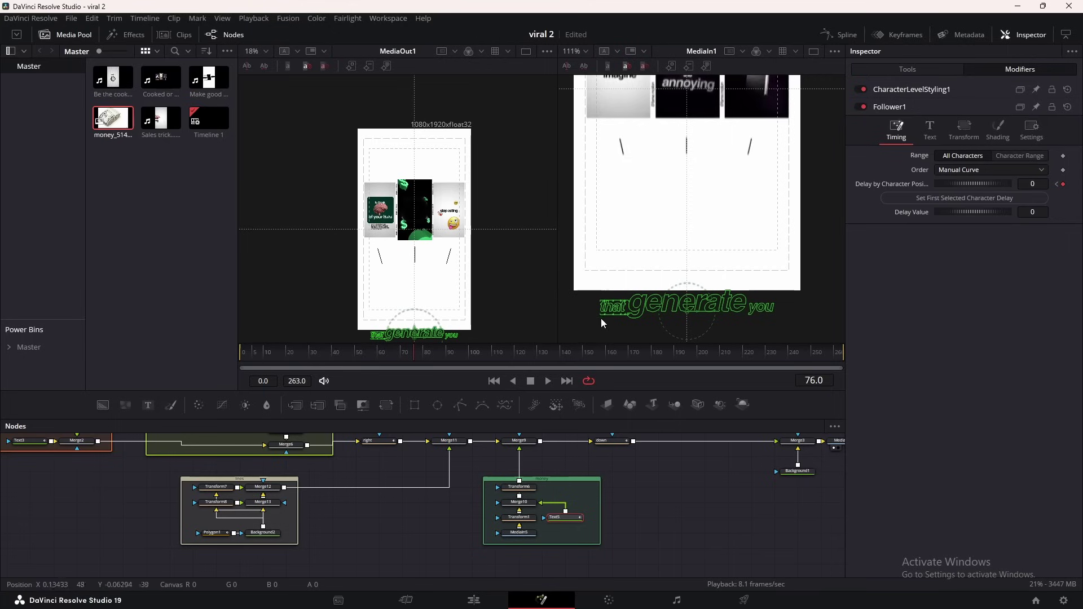
pyautogui.moveTo(632, 269); pyautogui.dragTo(736, 330)
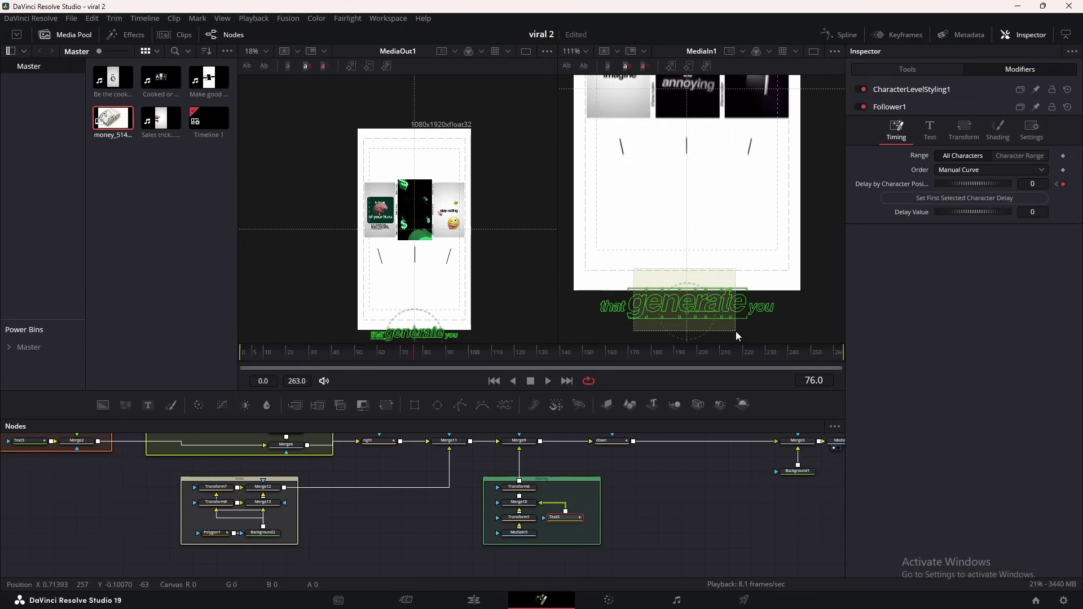
pyautogui.click(1038, 213)
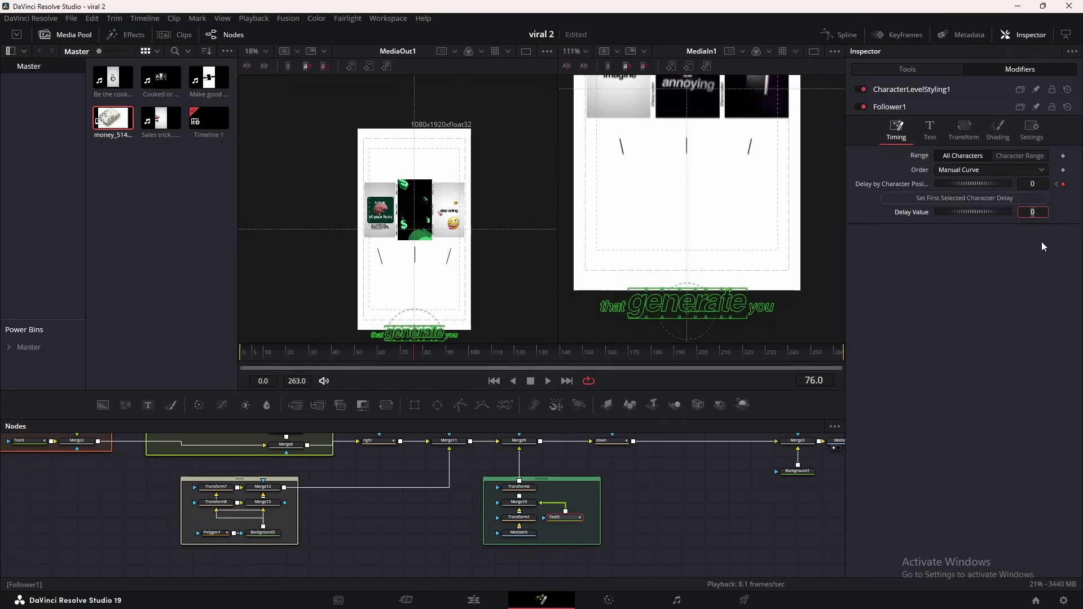
pyautogui.write('8')
pyautogui.click(993, 200)
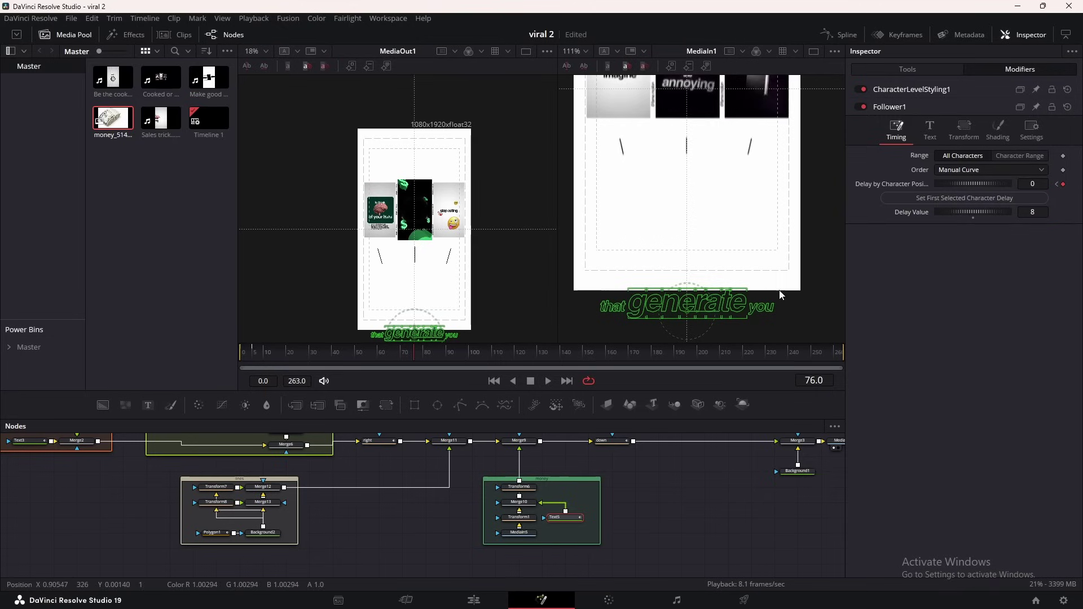
# Select the word "you" in the text and apply a first-character delay of 16.
pyautogui.moveTo(785, 285); pyautogui.dragTo(750, 317)
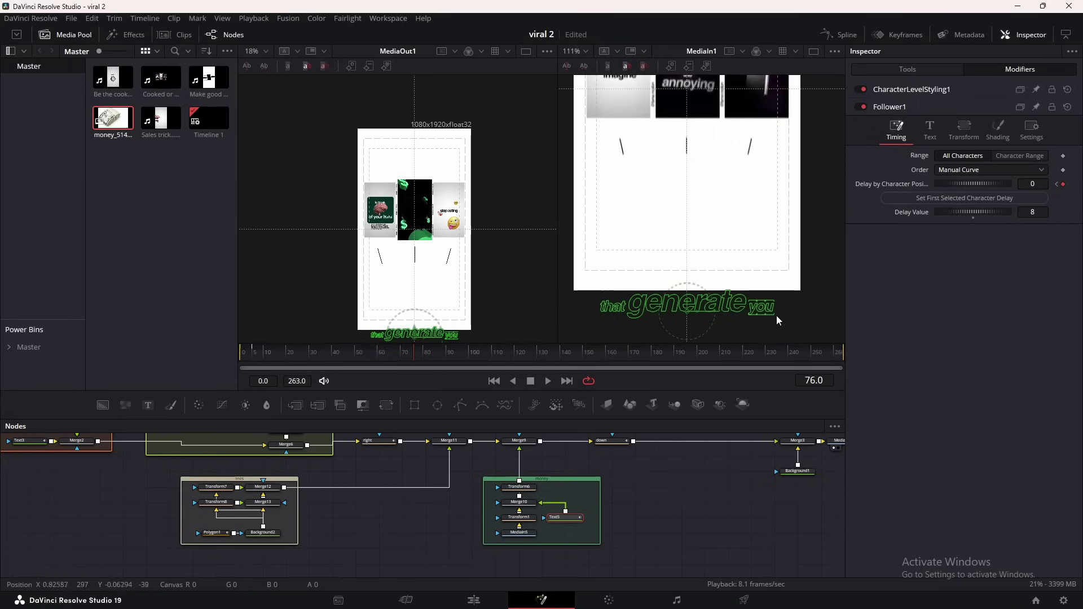
pyautogui.click(1030, 212)
pyautogui.write('16')
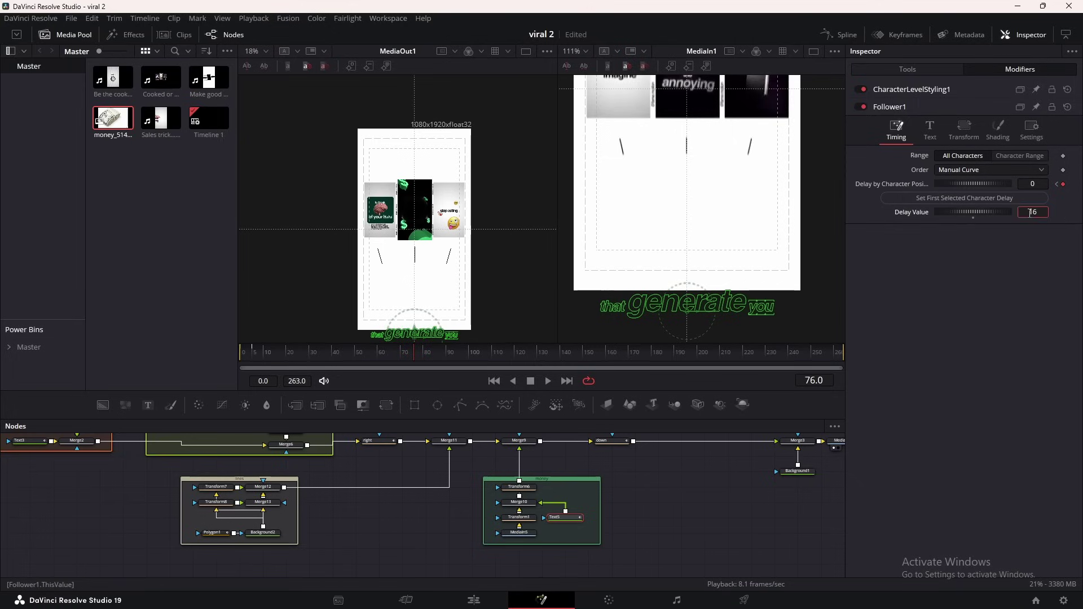
pyautogui.click(981, 202)
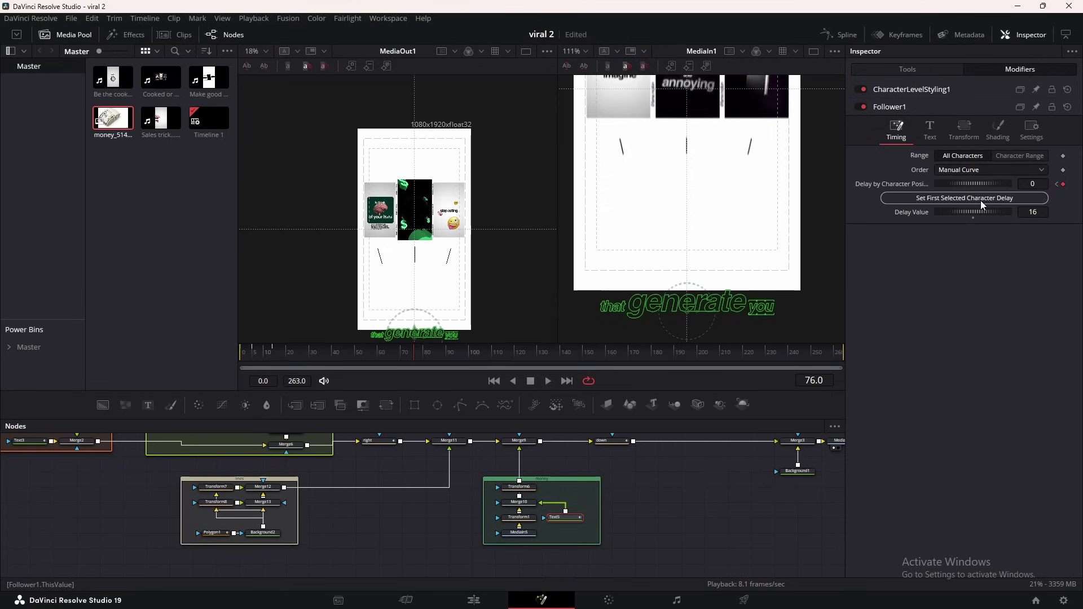
# Keyframe the follower's white solid fill opacity at 0.0 on frame 76 and at 1.0 on frame 81.
pyautogui.click(998, 133)
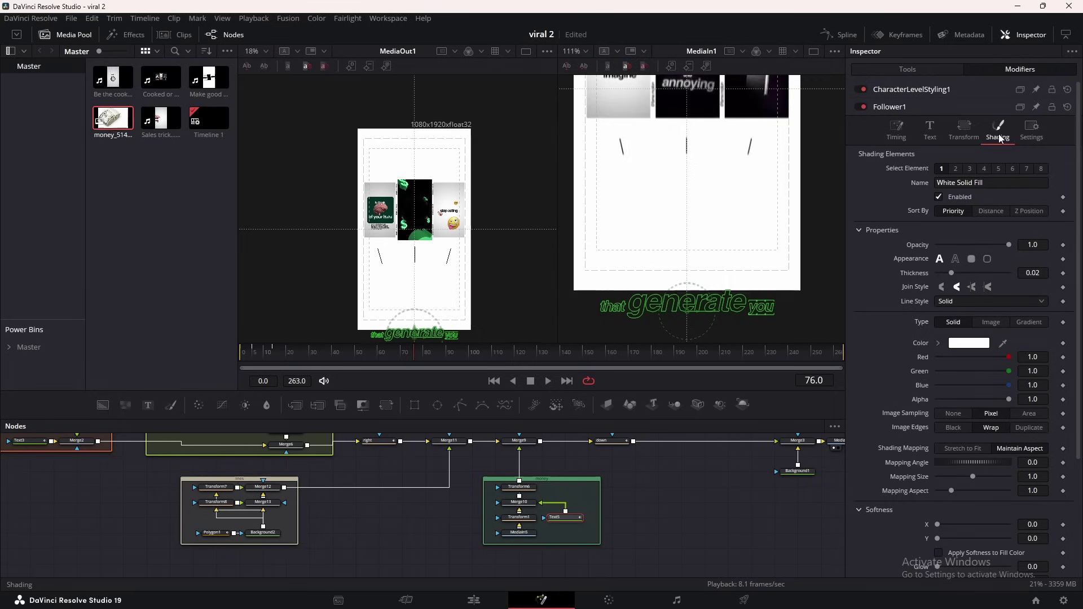
pyautogui.click(1062, 245)
pyautogui.moveTo(1003, 245); pyautogui.dragTo(889, 249)
pyautogui.press('space')
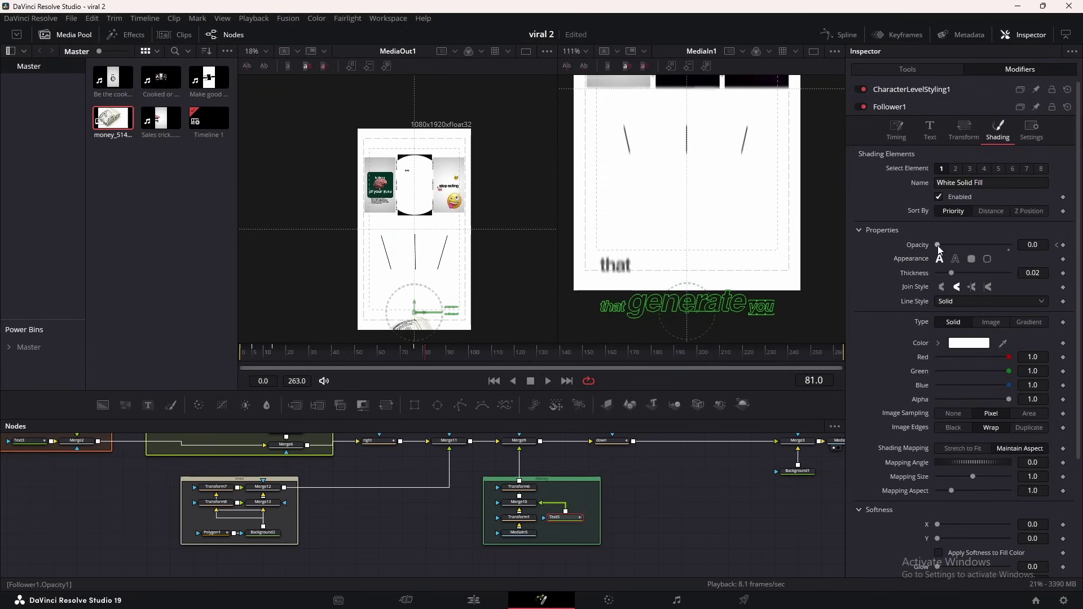
pyautogui.moveTo(937, 245); pyautogui.dragTo(1029, 251)
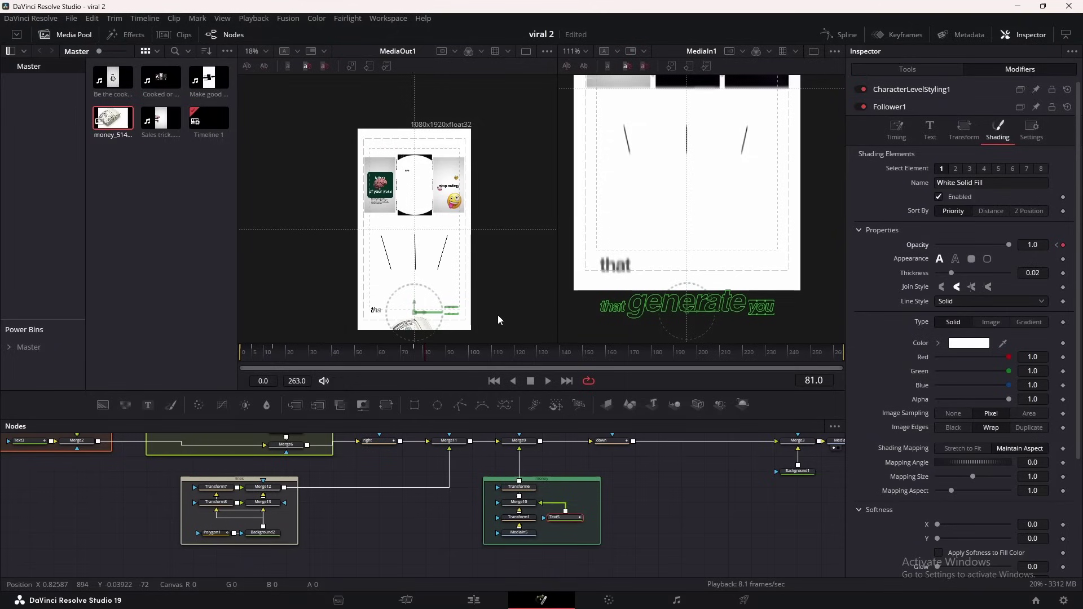
# Apply stepped interpolation to all keyframes of the Delay by Character Position spline, with the Opacity 1 curve hidden.
pyautogui.click(848, 35)
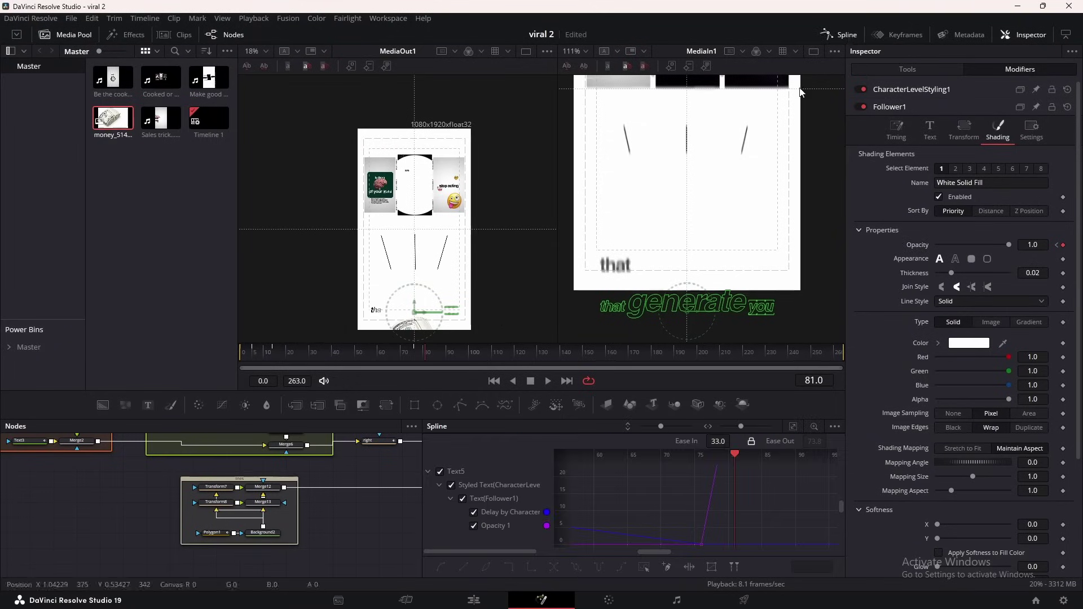
pyautogui.click(474, 526)
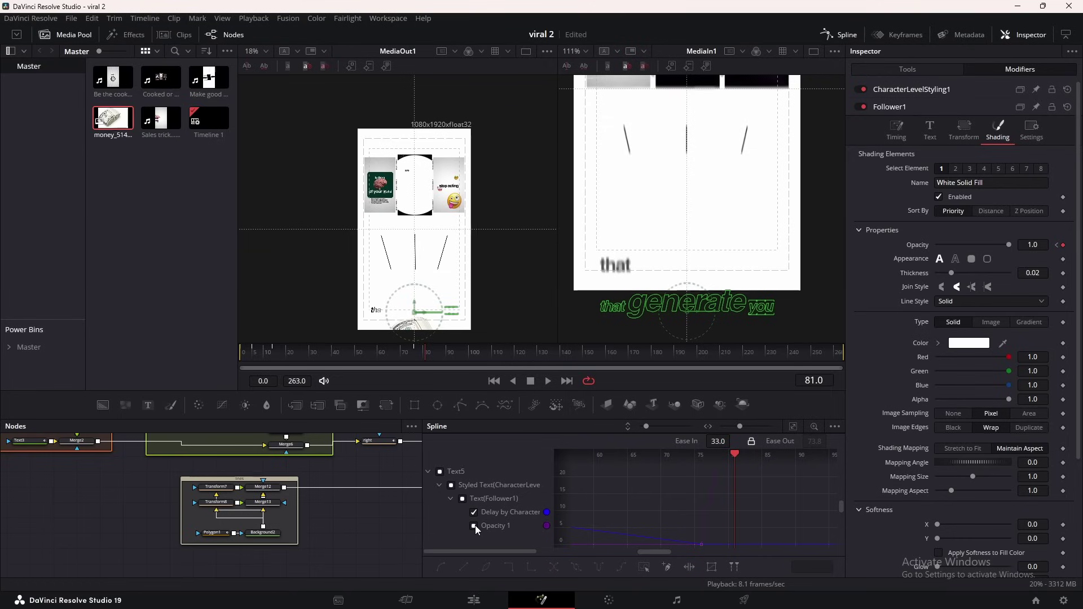
pyautogui.click(791, 426)
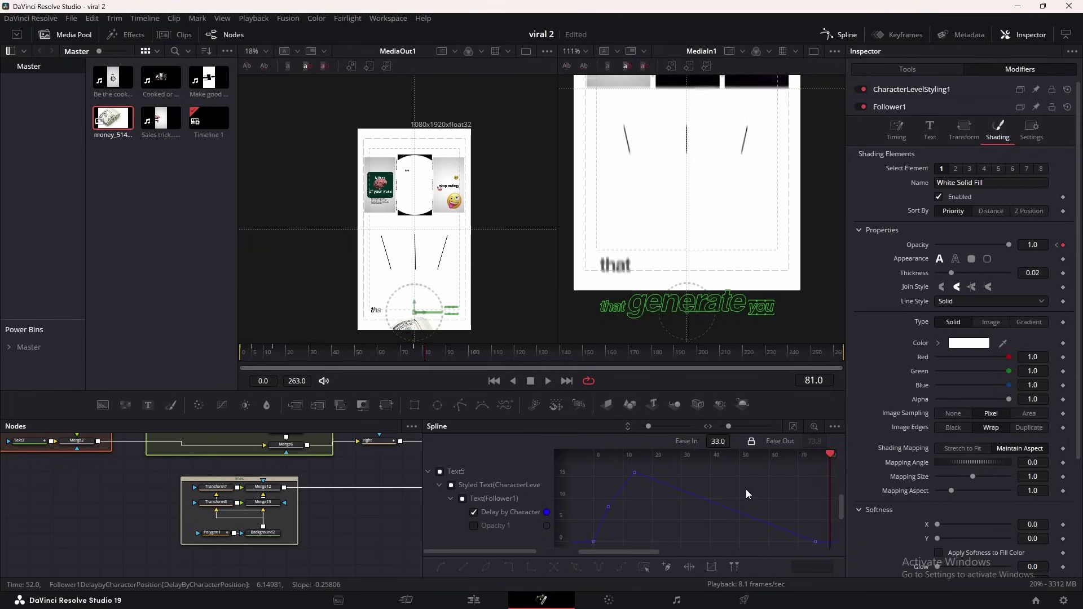
pyautogui.hotkey('ctrl', 'a')
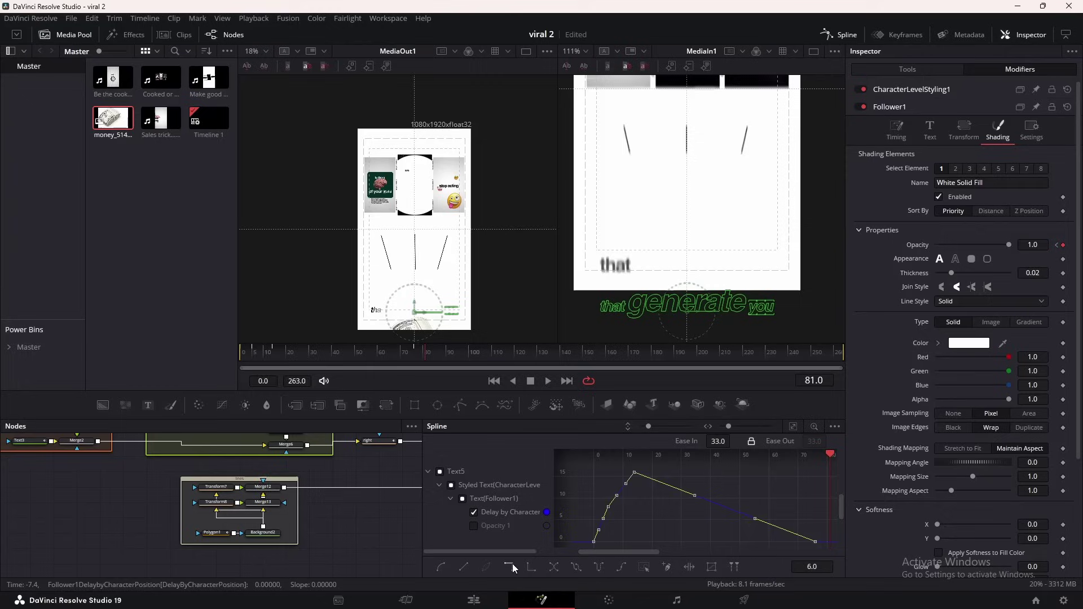
pyautogui.click(513, 563)
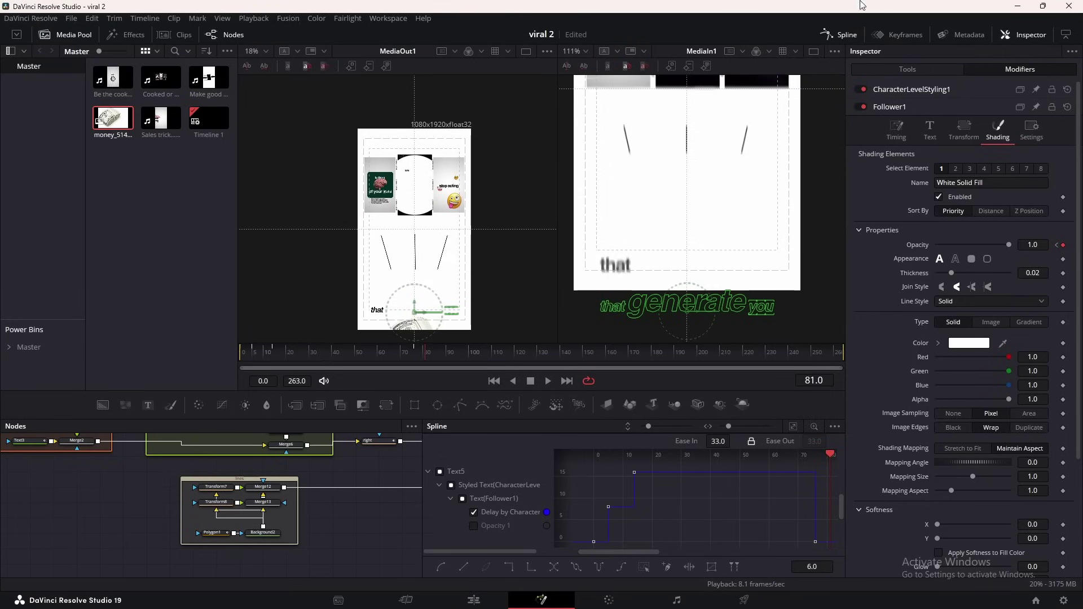
pyautogui.click(835, 35)
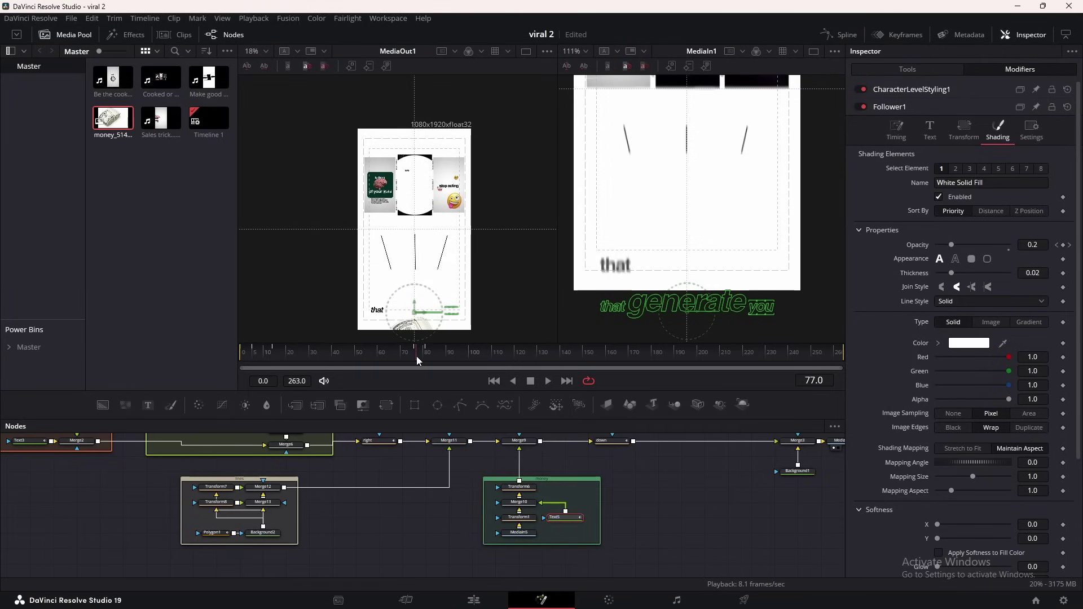
# Scrub the preview from frame 77 onward to examine the word-by-word text reveal, stopping at frame 101.
pyautogui.scroll(4, 373, 323)
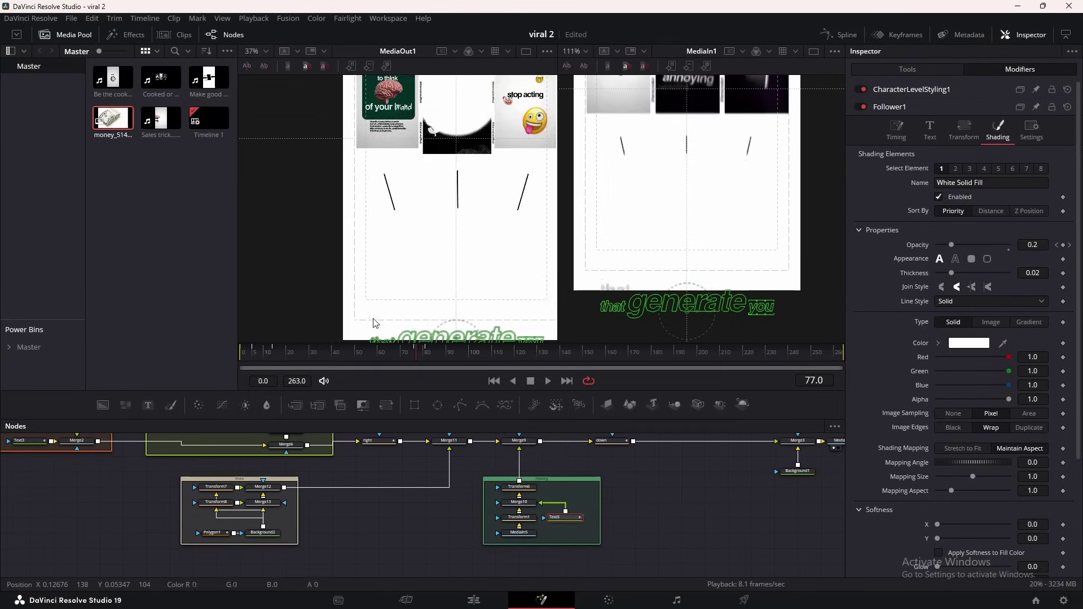
pyautogui.moveTo(373, 323); pyautogui.dragTo(317, 285)
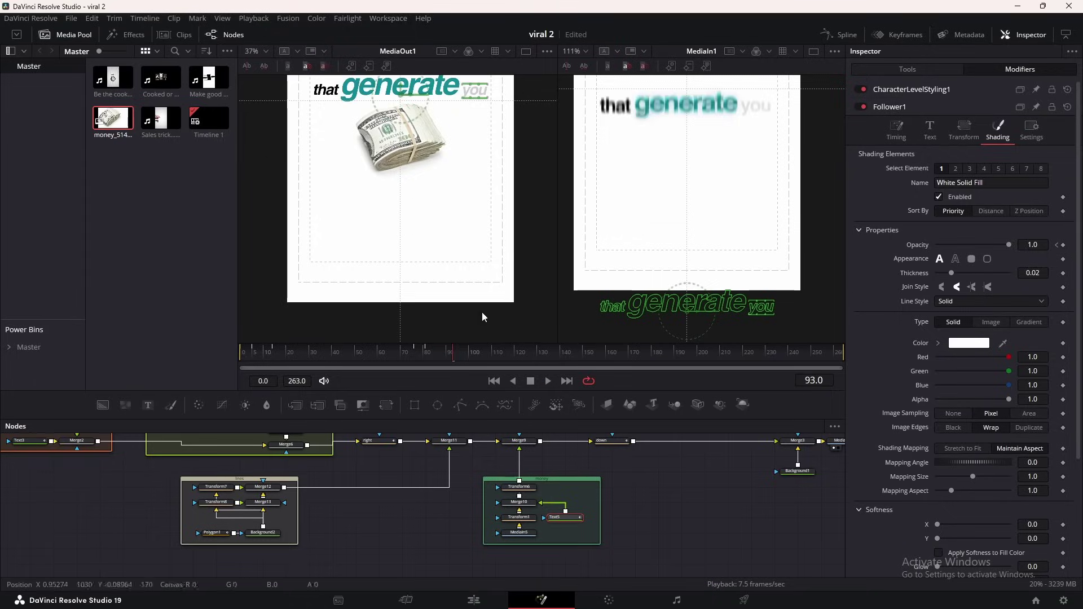
pyautogui.scroll(-1, 458, 224)
pyautogui.moveTo(495, 147); pyautogui.dragTo(509, 237)
pyautogui.scroll(-2, 617, 303)
pyautogui.click(476, 354)
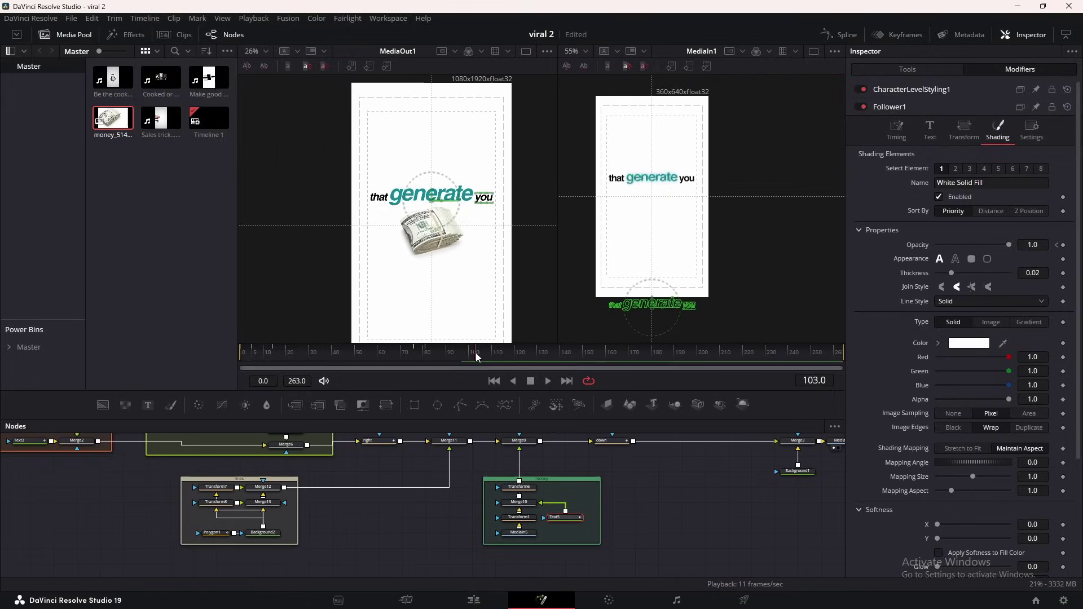
pyautogui.click(474, 354)
# Add a Background node merged in after Transform1 in the money group, and set its alpha to 0.0.
pyautogui.click(519, 502)
pyautogui.scroll(2, 519, 502)
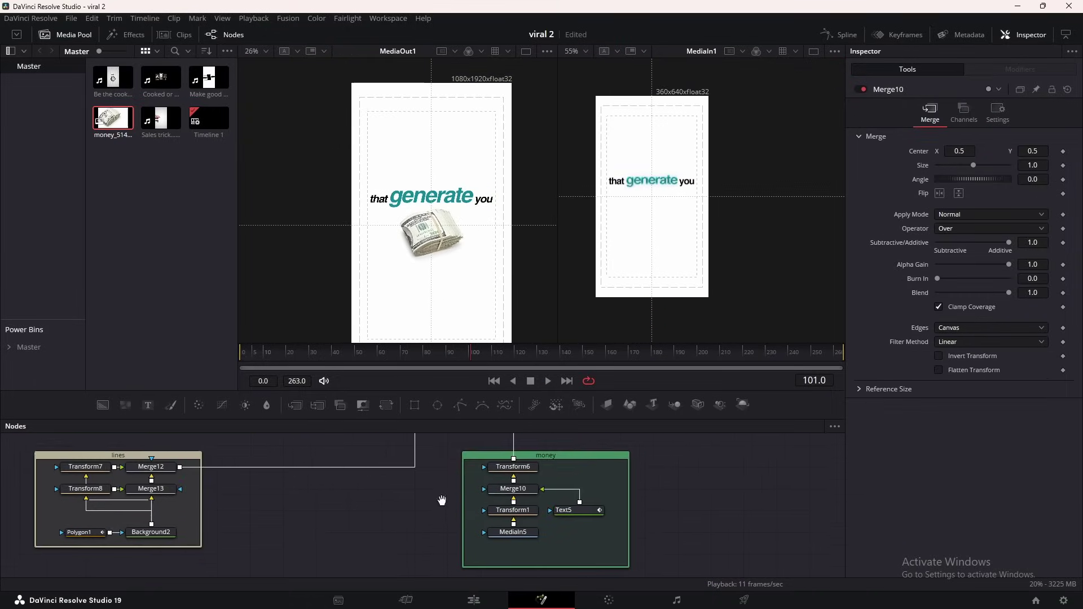
pyautogui.moveTo(441, 500); pyautogui.dragTo(436, 462)
pyautogui.moveTo(500, 510); pyautogui.dragTo(508, 479)
pyautogui.click(431, 440)
pyautogui.click(444, 472)
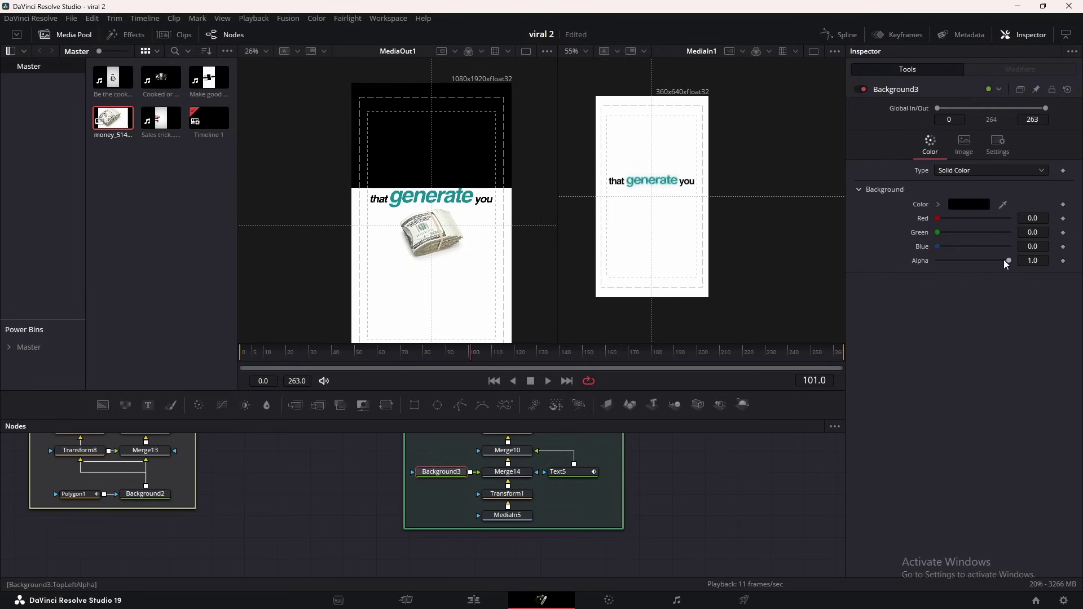
pyautogui.moveTo(1009, 261); pyautogui.dragTo(923, 262)
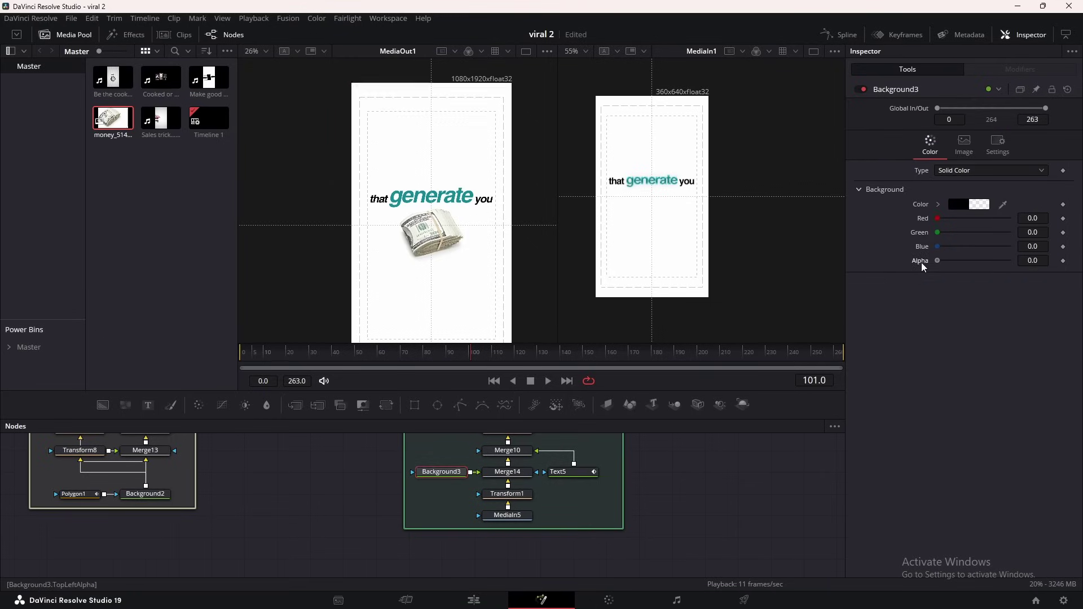
# Test Merge14's Blend and swap the merge inputs, making Background3 the background and the Transform1 money image the foreground.
pyautogui.click(501, 473)
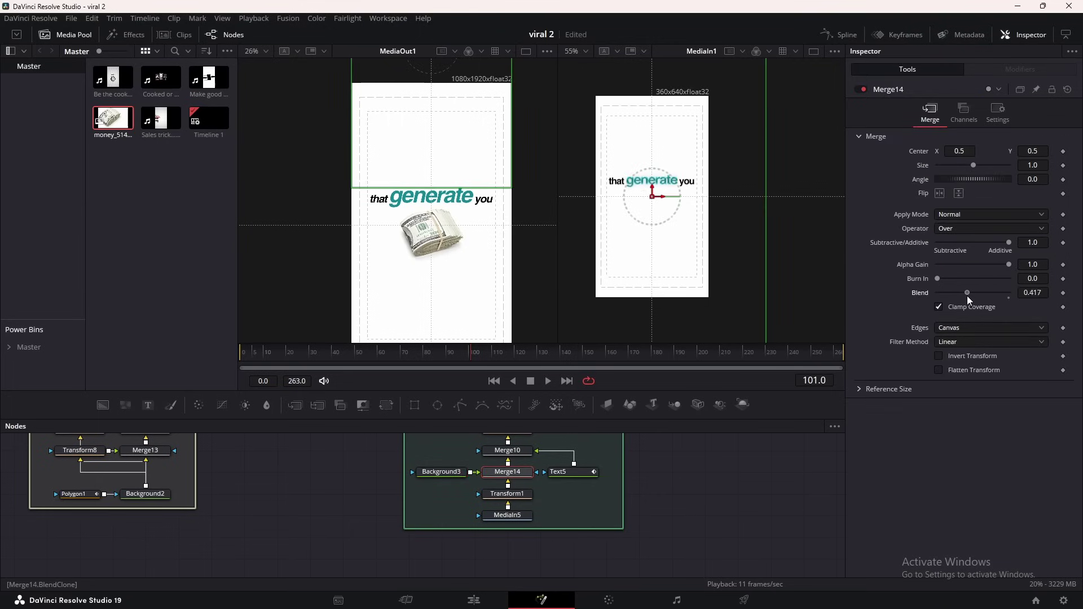
pyautogui.moveTo(967, 297); pyautogui.dragTo(989, 298)
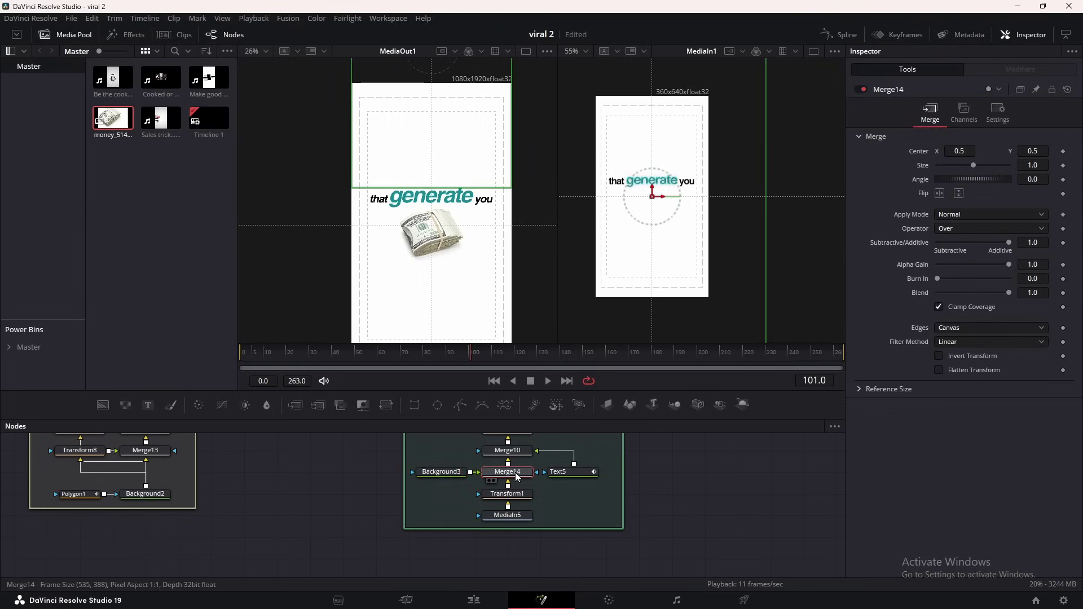
pyautogui.scroll(5, 515, 479)
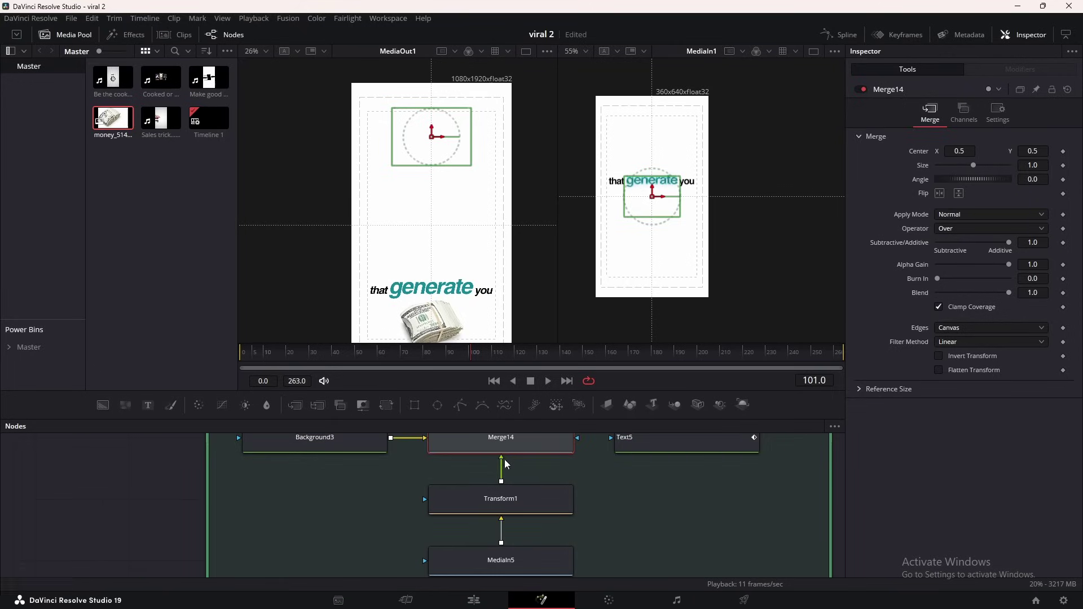
pyautogui.scroll(-3, 502, 457)
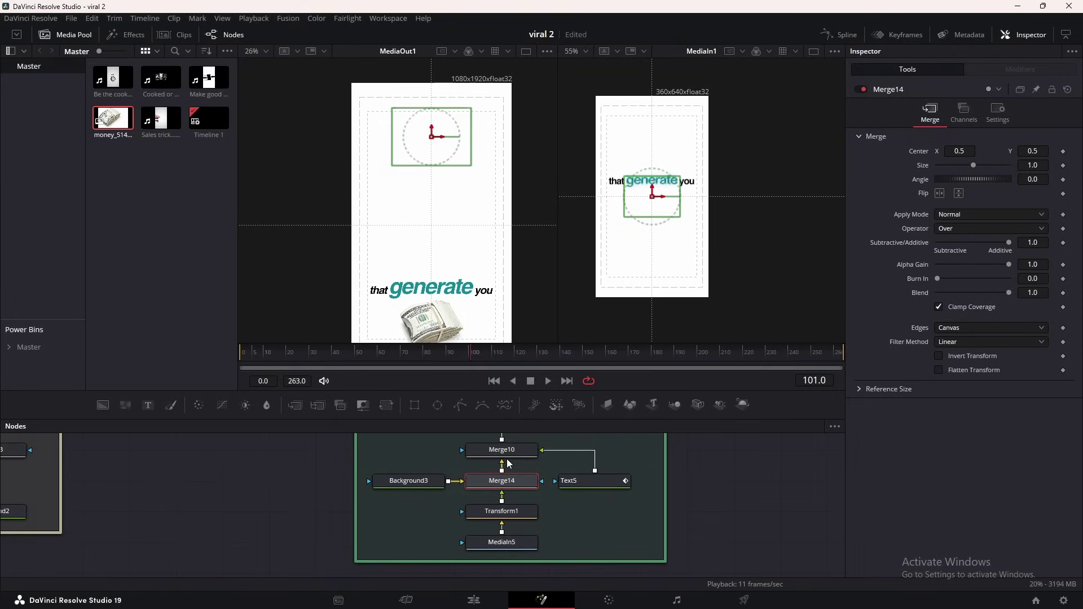
pyautogui.scroll(1, 504, 462)
pyautogui.click(528, 495)
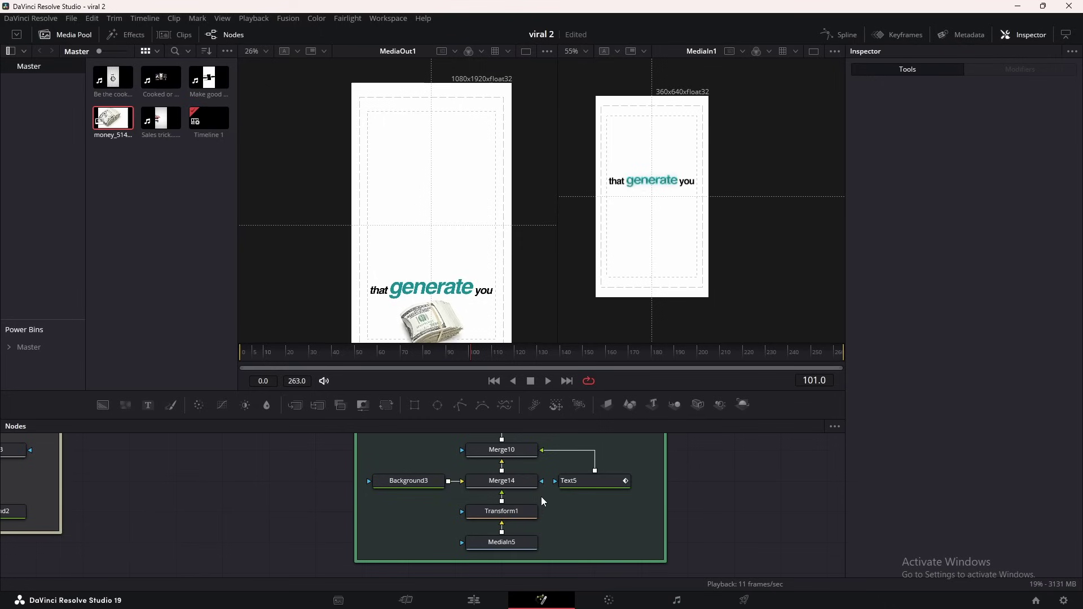
# Move the money and text composition with Transform6, placing its center at Y about 0.417.
pyautogui.click(531, 514)
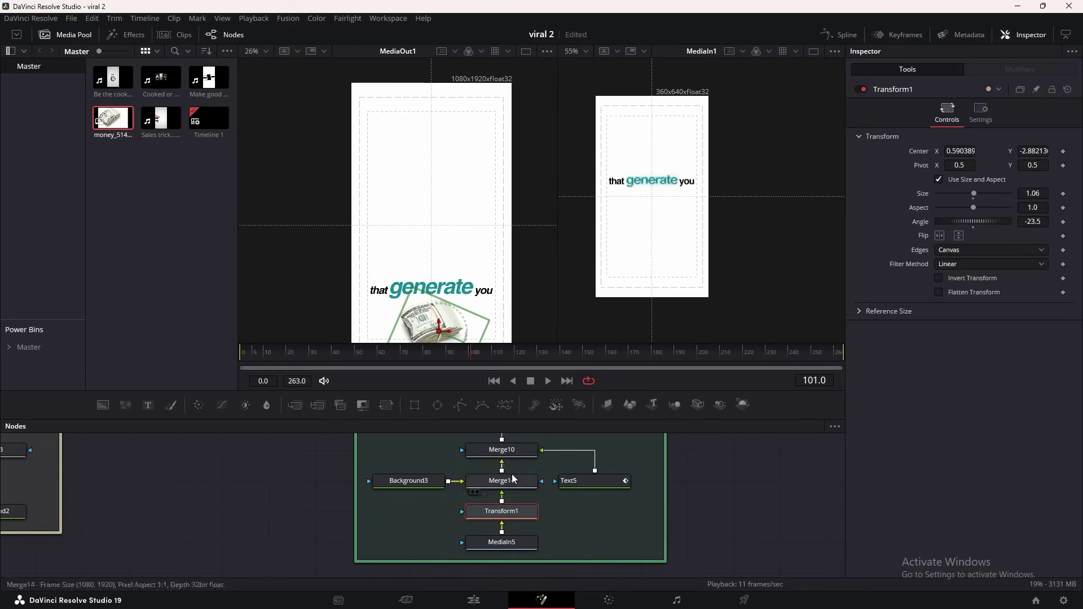
pyautogui.scroll(1, 506, 464)
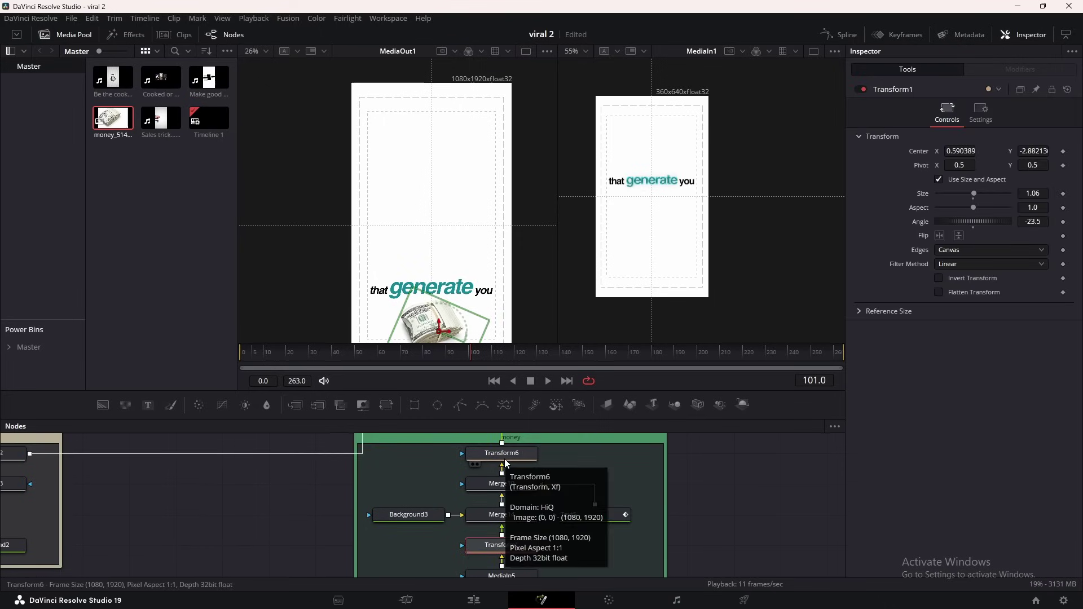
pyautogui.click(507, 462)
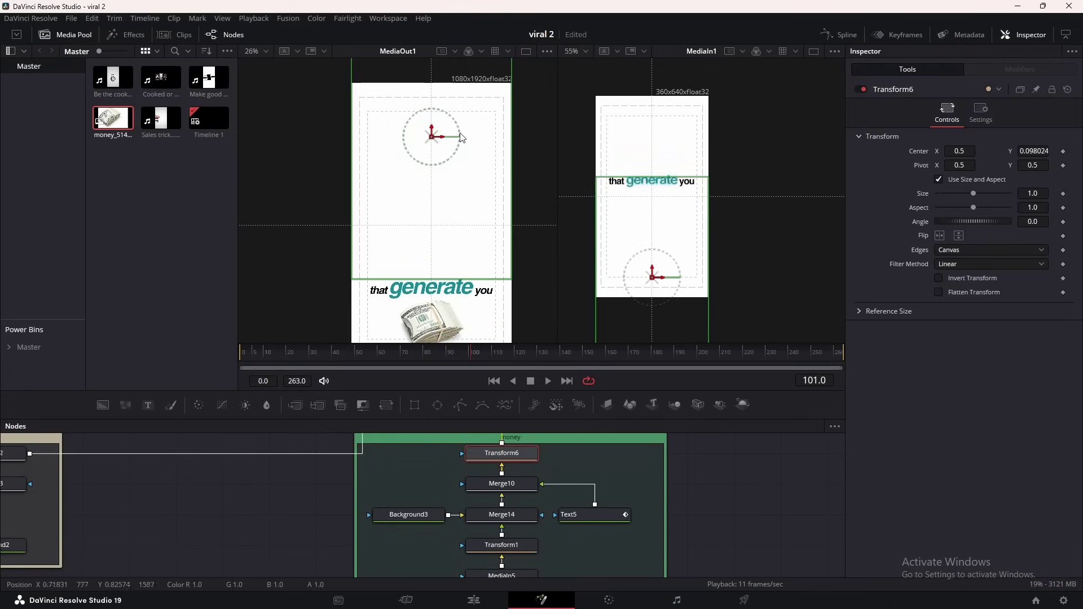
pyautogui.moveTo(432, 136); pyautogui.dragTo(435, 39)
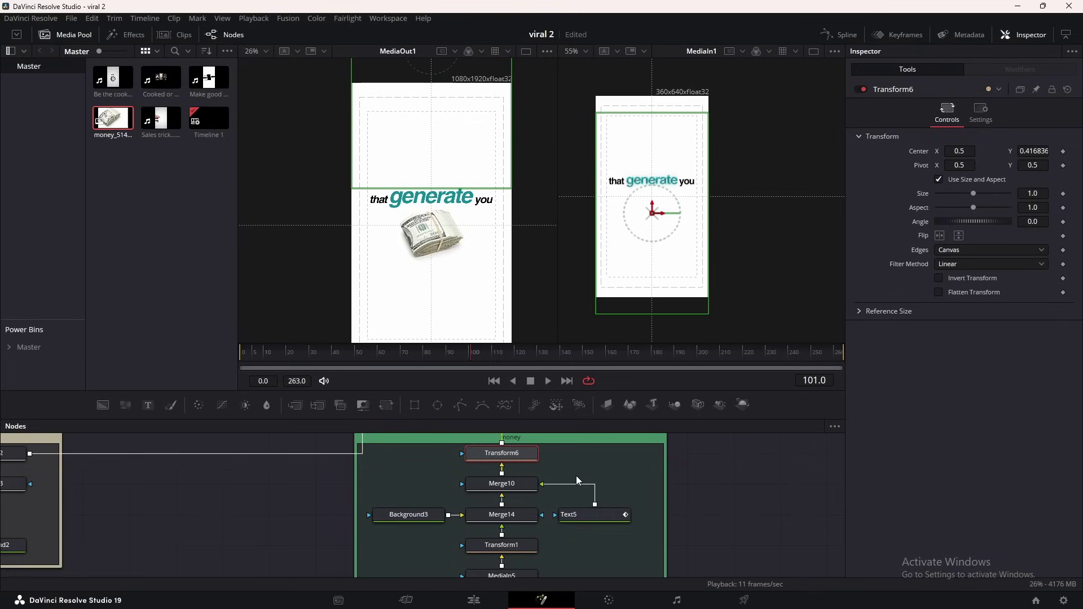
# Keyframe Merge14's Blend at 0.0 on frame 101 and at 1.0 right after it, making the money image pop in.
pyautogui.scroll(-1, 577, 475)
pyautogui.click(499, 478)
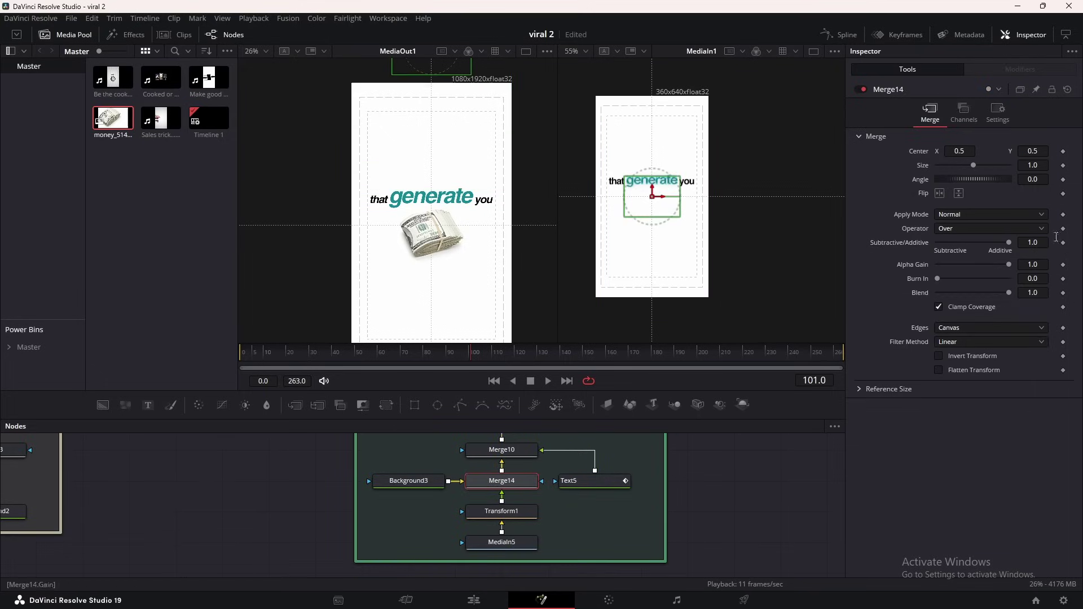
pyautogui.moveTo(1009, 294); pyautogui.dragTo(937, 294)
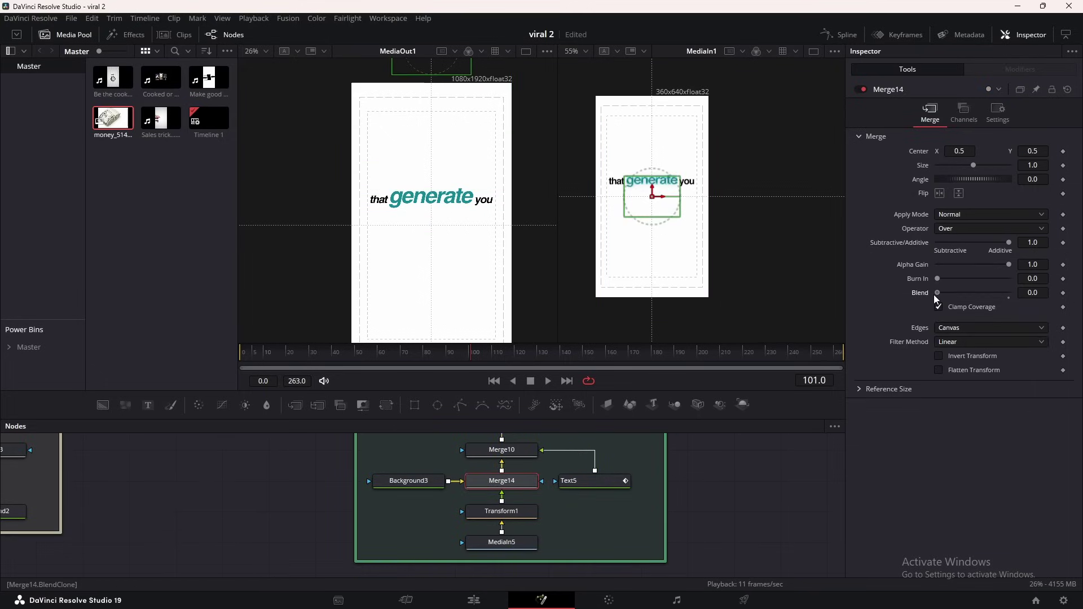
pyautogui.click(1063, 292)
pyautogui.press('Right')
pyautogui.moveTo(936, 293); pyautogui.dragTo(1054, 297)
pyautogui.press('Right')
pyautogui.press('Right')
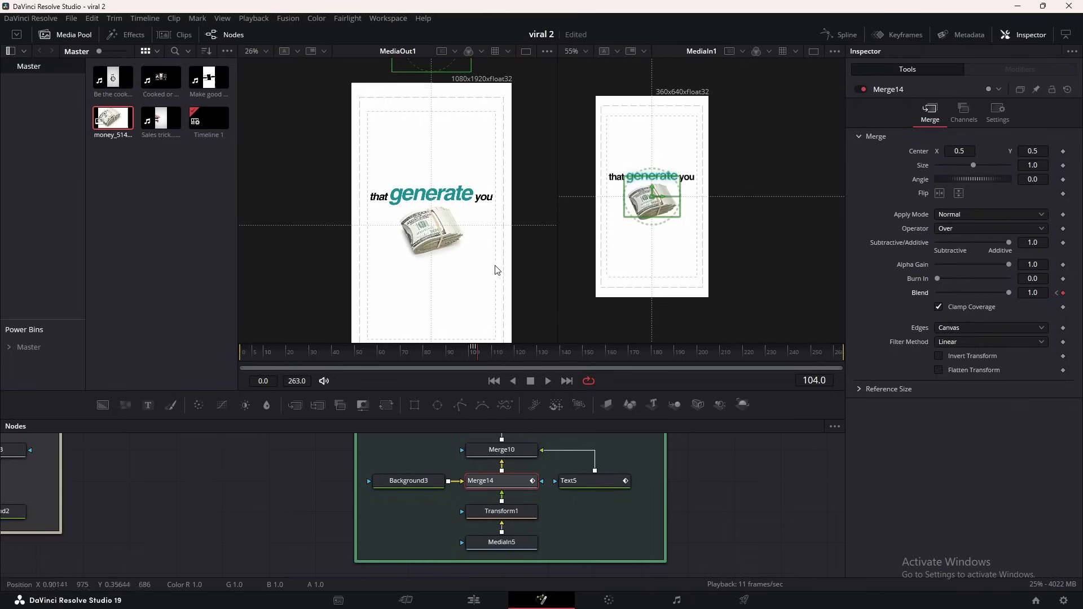
# Play back the money reveal from about frame 98 in the full-frame view and save the project.
pyautogui.scroll(-2, 472, 243)
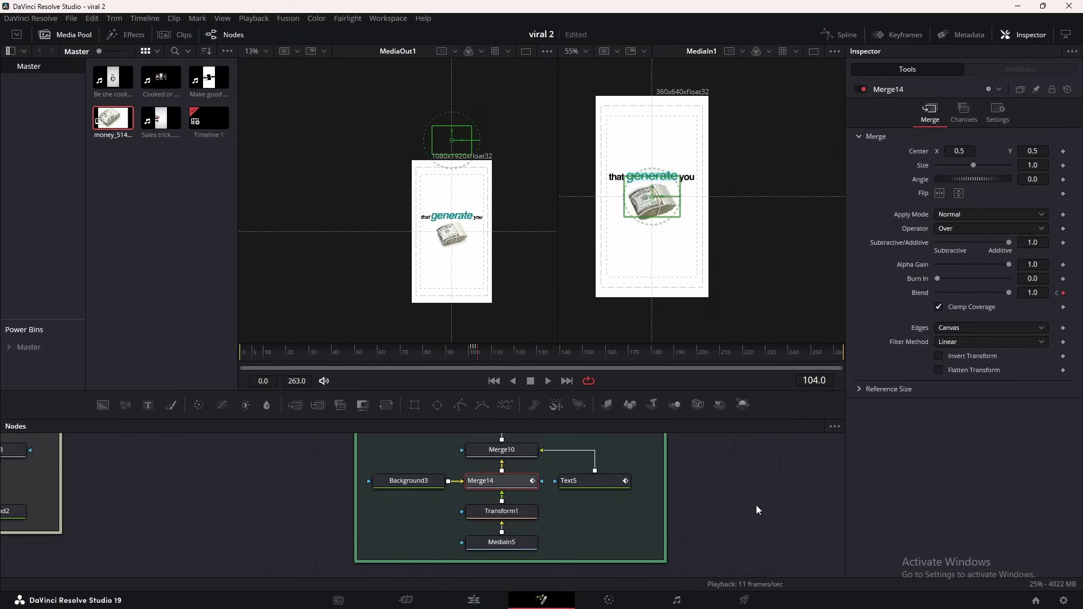
pyautogui.click(465, 353)
pyautogui.press('space')
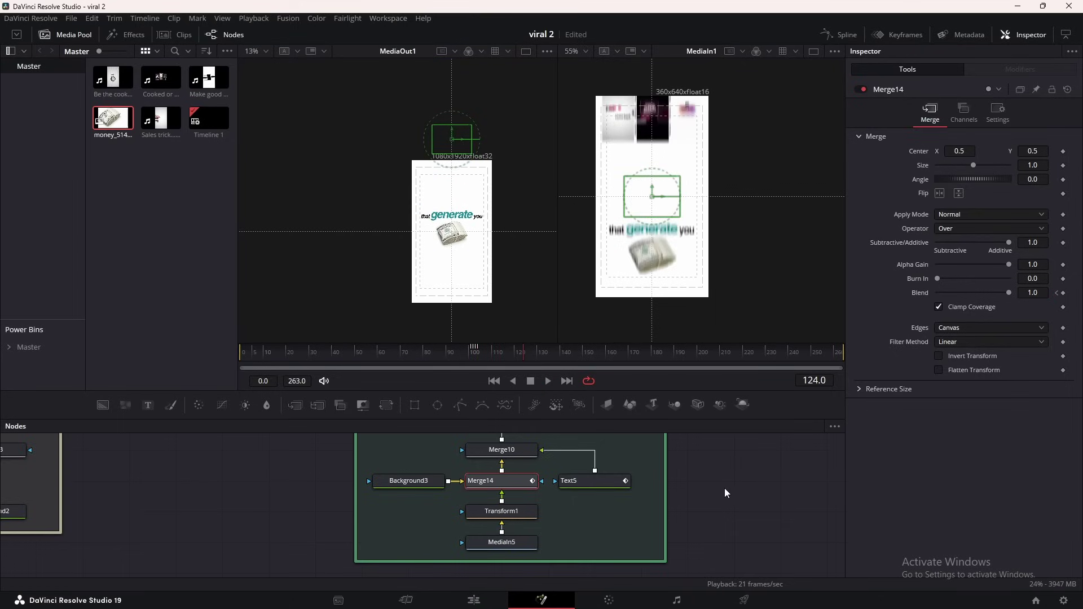
pyautogui.moveTo(725, 493); pyautogui.dragTo(569, 529)
pyautogui.hotkey('ctrl', 's')
# Enable motion blur on the "down" transform with quality 6 and shutter angle 280, and save the project.
pyautogui.scroll(-3, 567, 519)
pyautogui.click(547, 477)
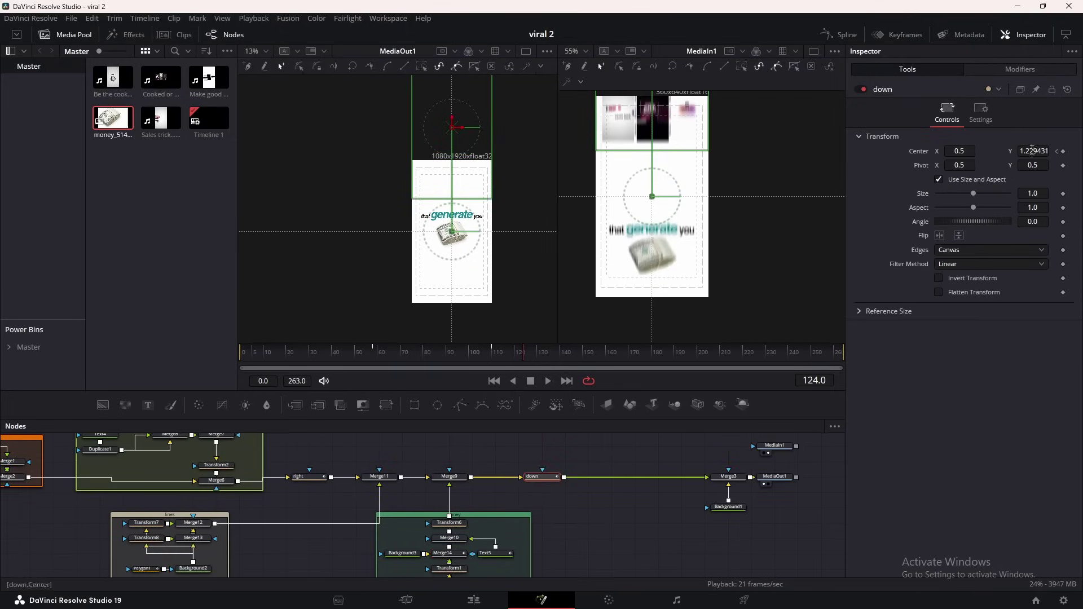
pyautogui.click(981, 112)
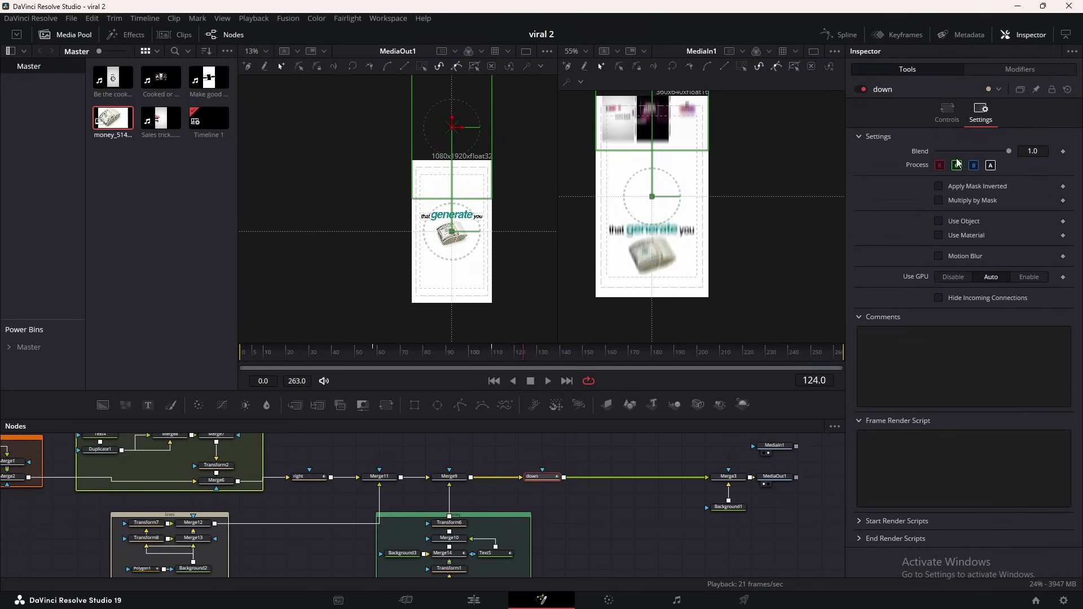
pyautogui.click(939, 256)
pyautogui.click(994, 284)
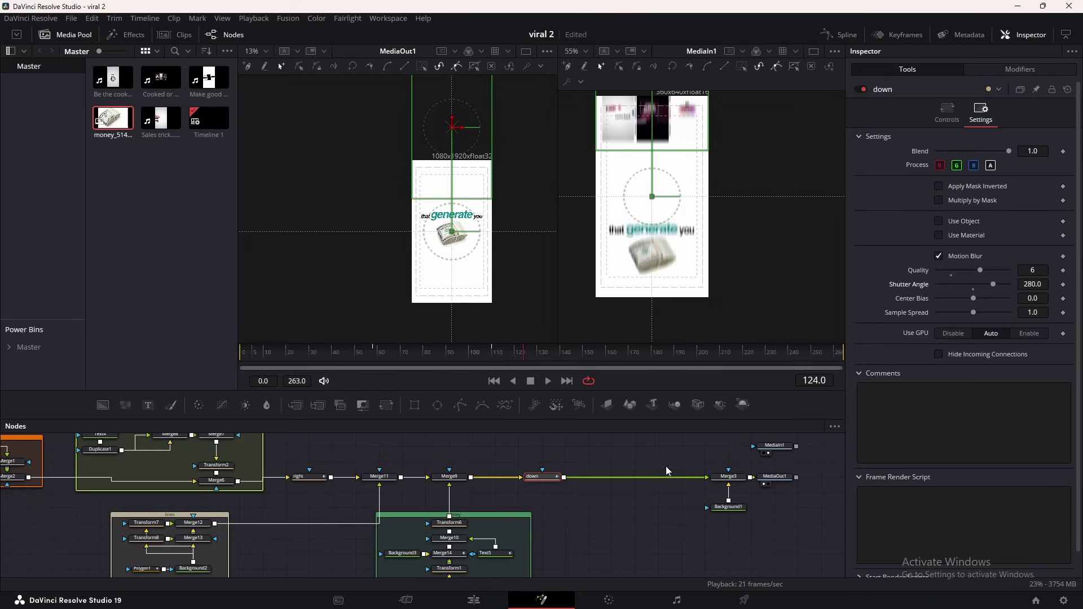
pyautogui.hotkey('ctrl', 's')
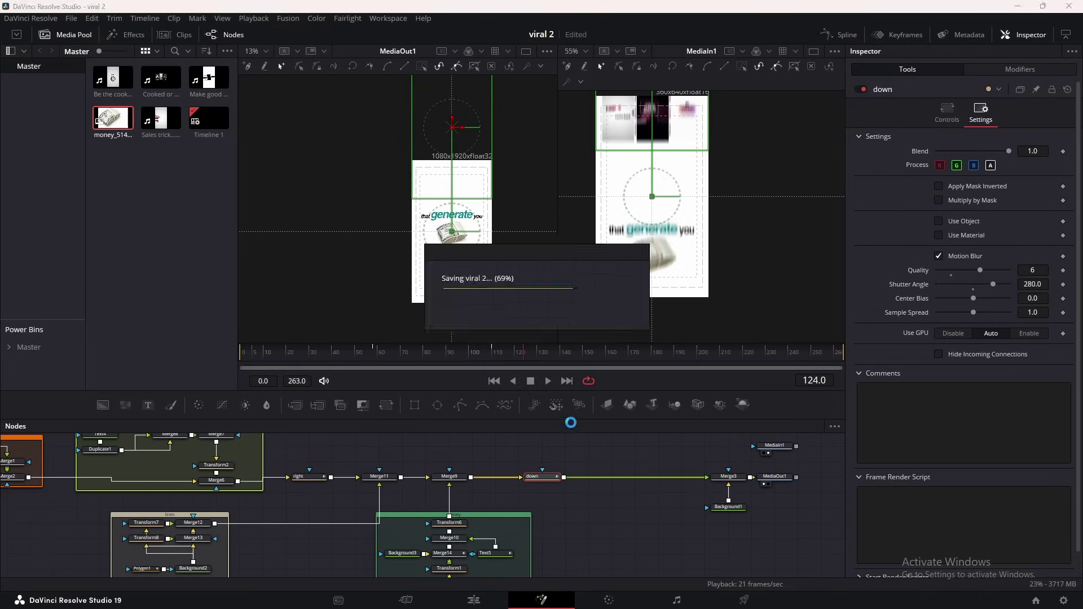
# Turn off High Quality and Motion Blur for viewer playback.
pyautogui.rightClick(616, 381)
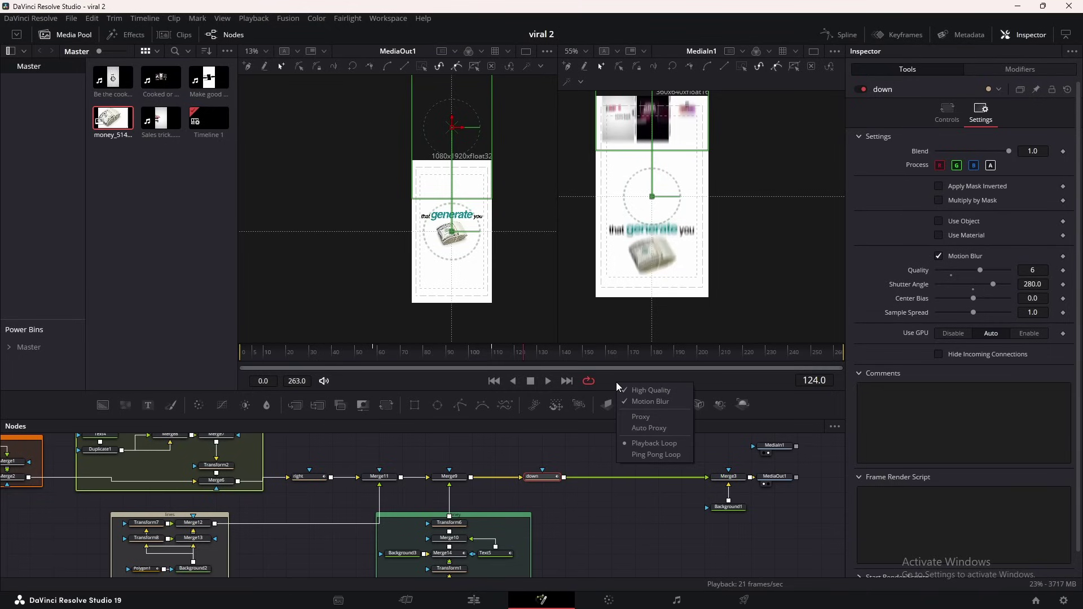
pyautogui.click(637, 390)
pyautogui.rightClick(630, 381)
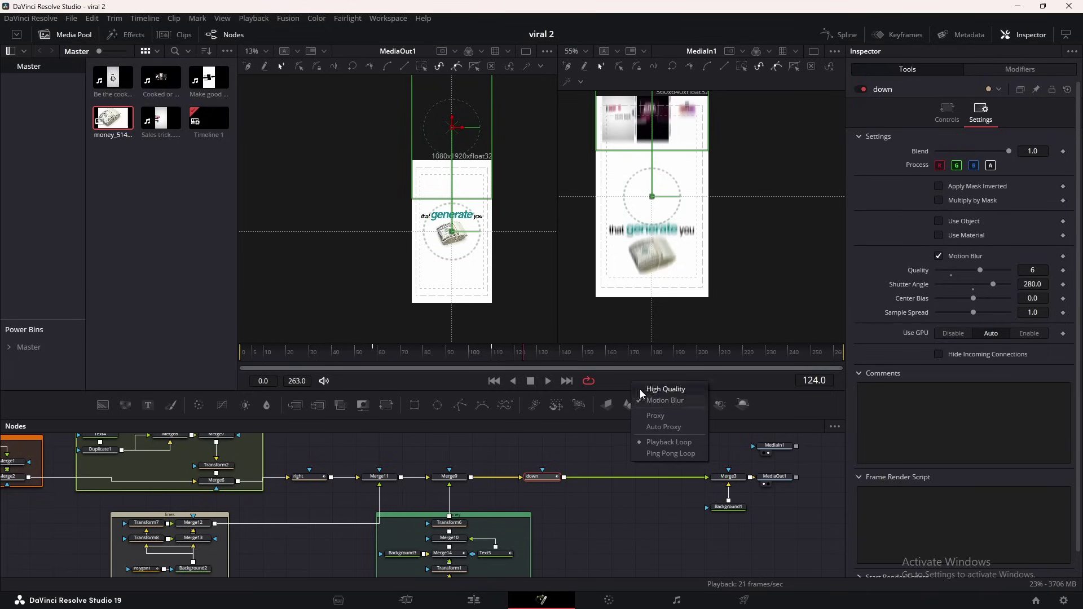
pyautogui.click(653, 405)
# Enable motion blur on the "right" transform with quality 8 and shutter angle 280.
pyautogui.click(310, 477)
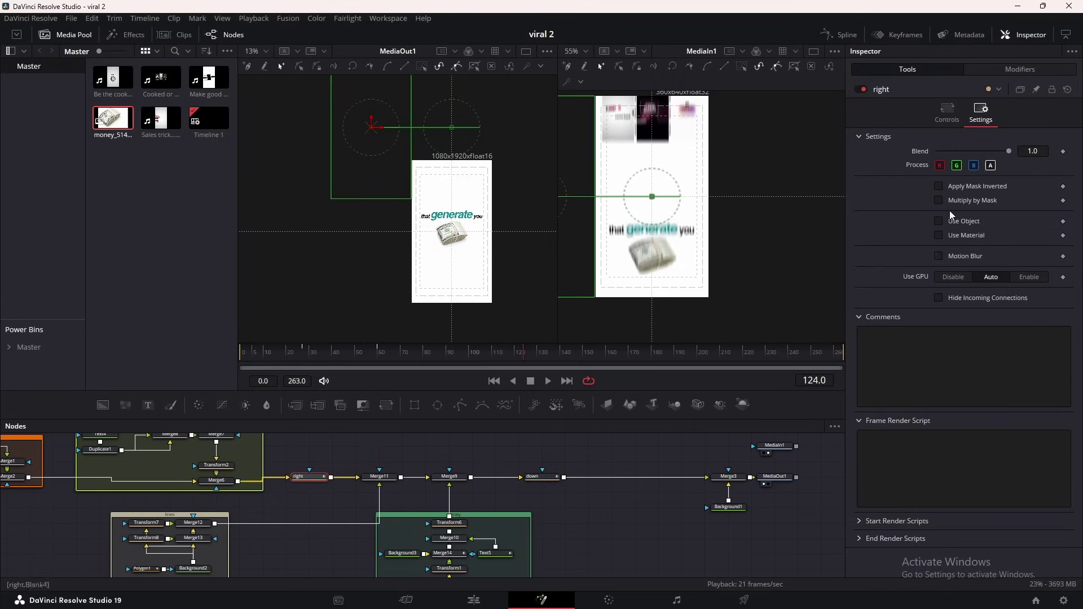
pyautogui.click(966, 256)
pyautogui.scroll(-1, 628, 457)
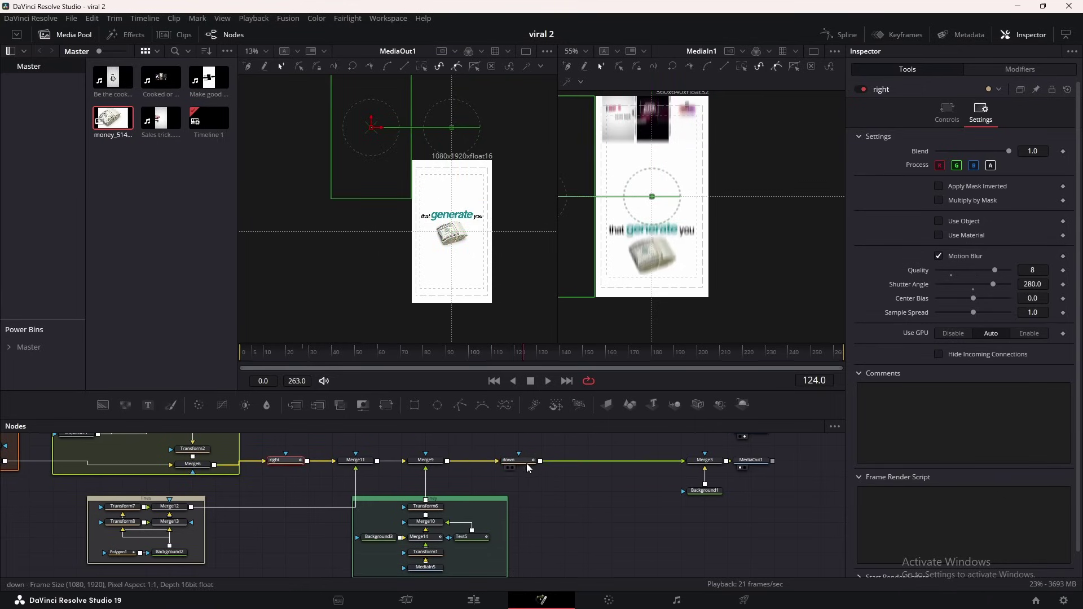
# Move the "down" node closer to Merge9 and shift the money group farther below the main node chain.
pyautogui.click(500, 466)
pyautogui.moveTo(443, 499); pyautogui.dragTo(437, 527)
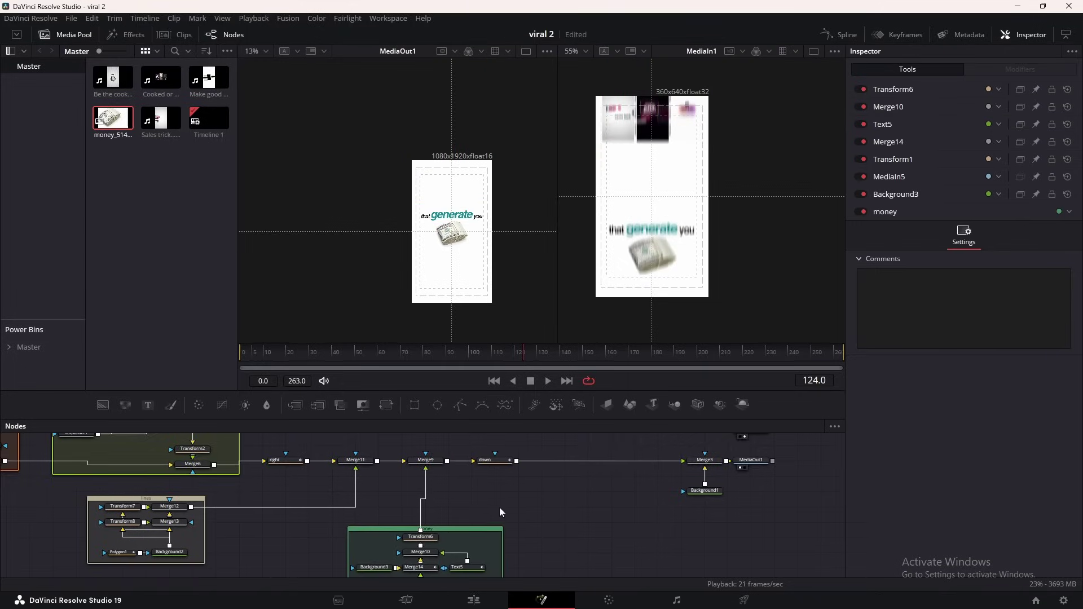
pyautogui.moveTo(495, 510); pyautogui.dragTo(343, 542)
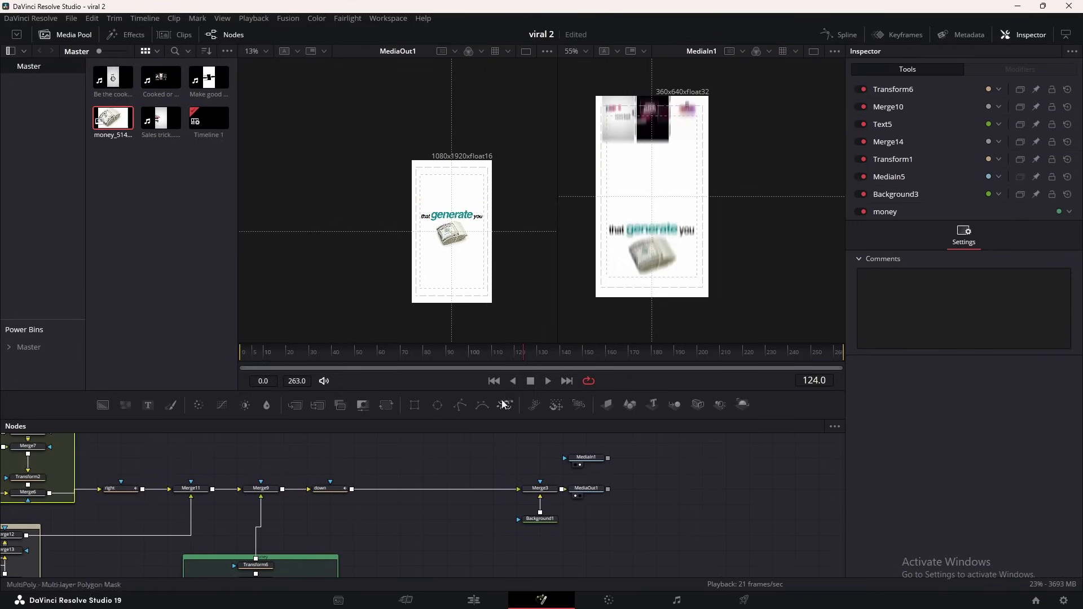
# Insert a Transform node between "down" and Merge3 and rename it "up".
pyautogui.moveTo(388, 408); pyautogui.dragTo(444, 491)
pyautogui.press('F2')
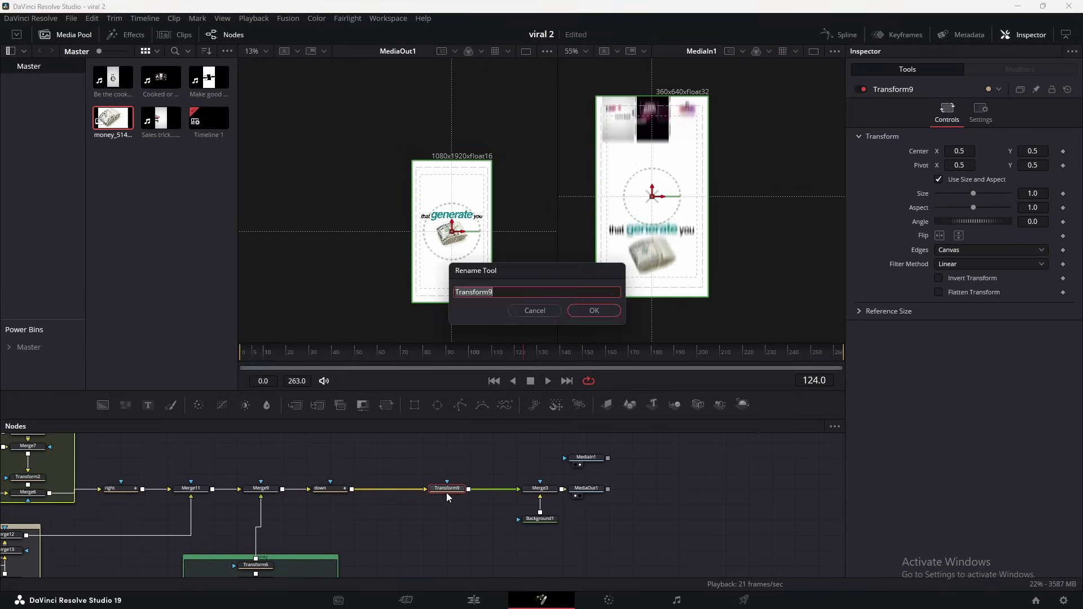
pyautogui.write('up')
pyautogui.press('Return')
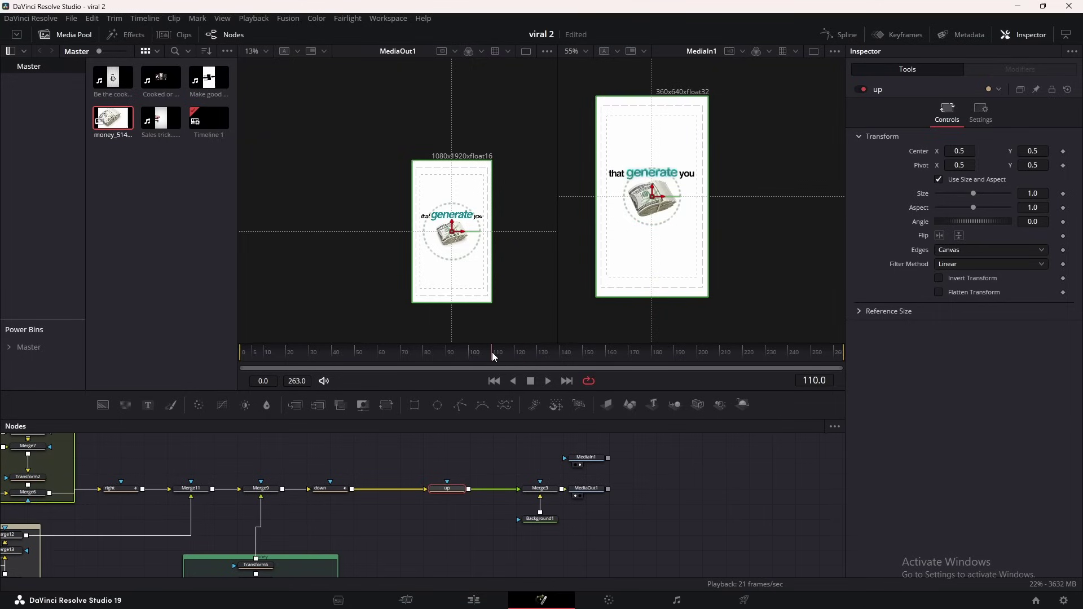
# Keyframe the "up" transform's center at Y 0.5 around frame 108 and at Y -0.227 on frame 140.
pyautogui.click(329, 489)
pyautogui.click(447, 488)
pyautogui.click(1063, 152)
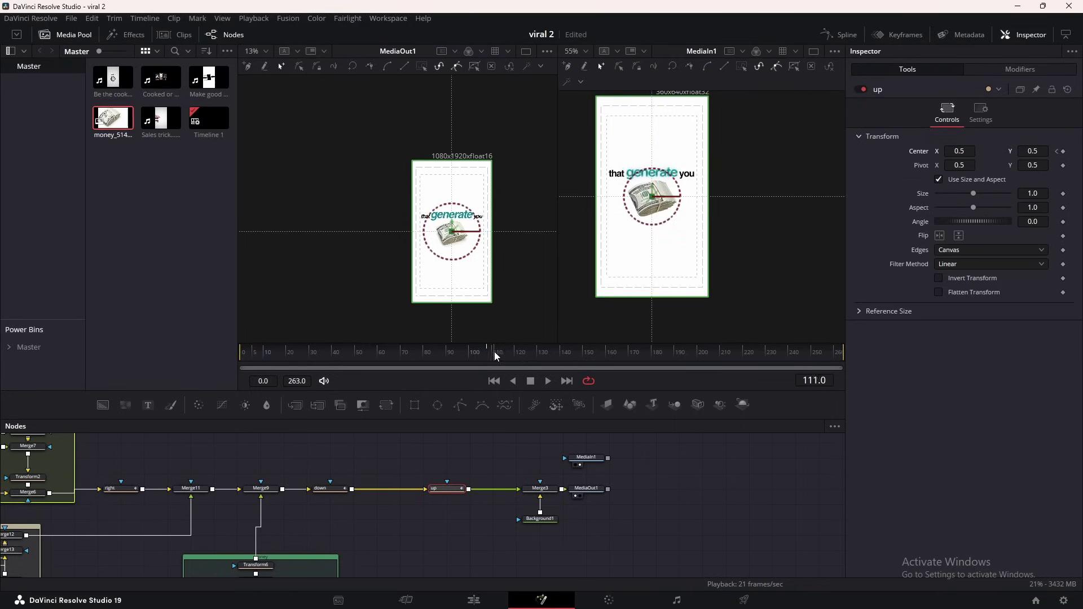
pyautogui.moveTo(494, 351); pyautogui.dragTo(561, 354)
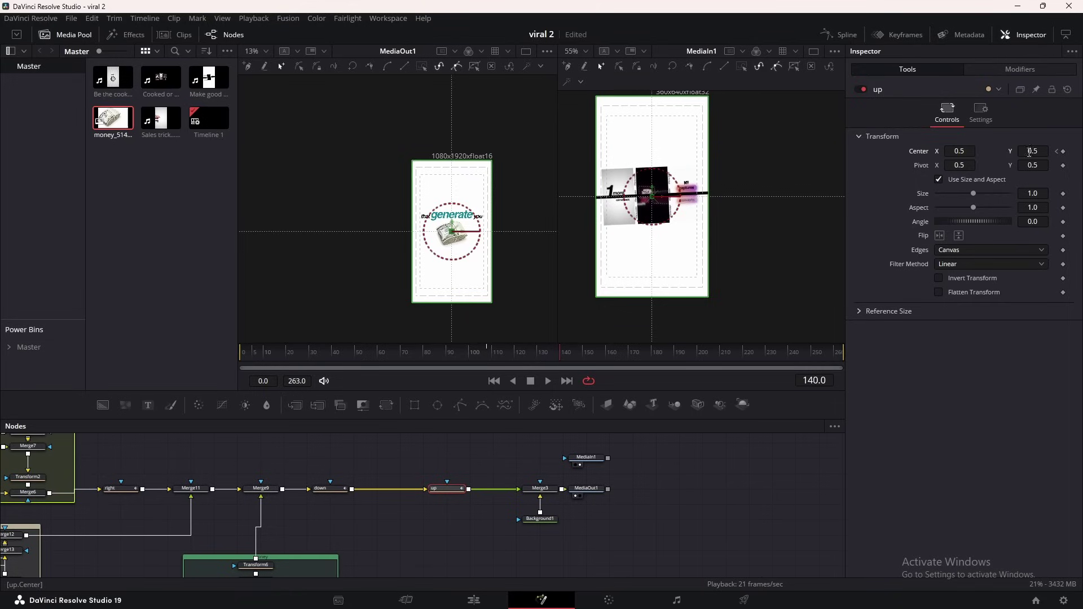
pyautogui.moveTo(1029, 152); pyautogui.dragTo(979, 153)
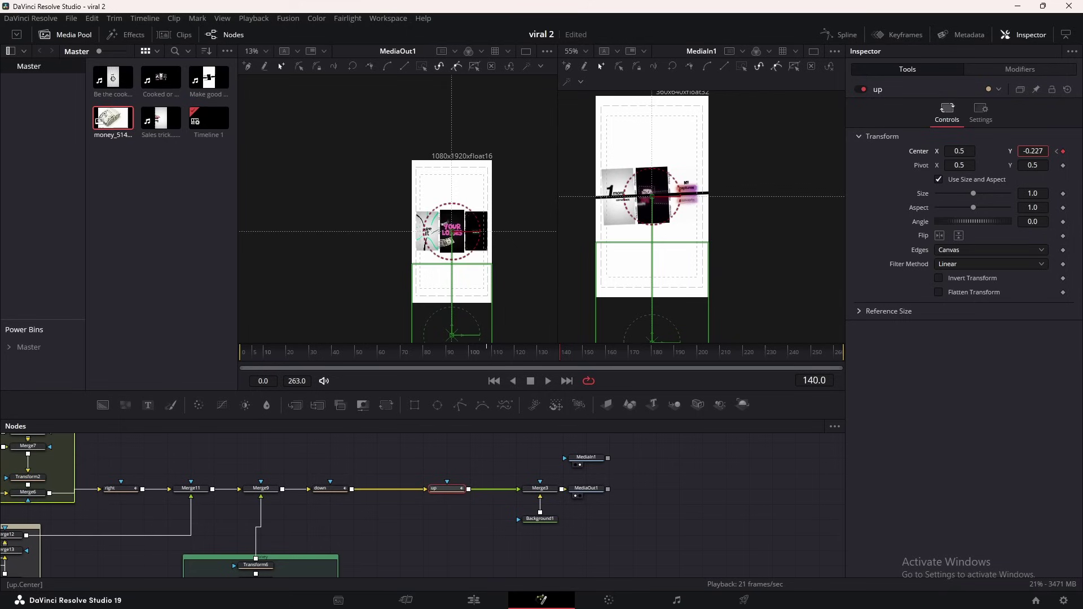
# Smooth the "up" center displacement curve across all its keyframes and raise its easing to about 60.8.
pyautogui.click(840, 35)
pyautogui.hotkey('ctrl', 'f')
pyautogui.hotkey('ctrl', 'a')
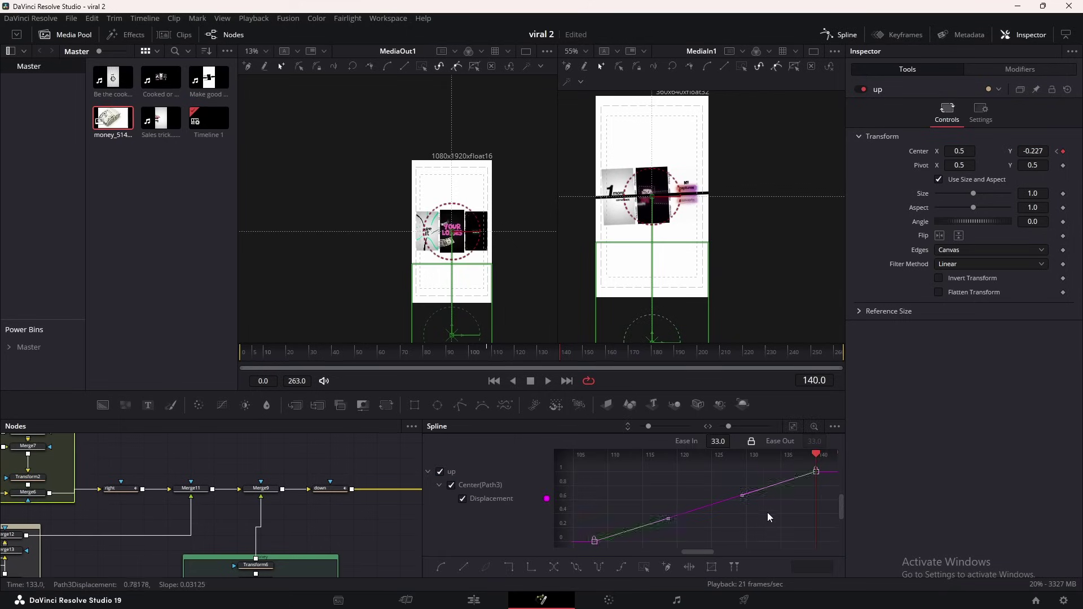
pyautogui.press('s')
pyautogui.moveTo(718, 441)
pyautogui.mouseDown()
pyautogui.moveTo(733, 440)
pyautogui.moveTo(715, 442)
pyautogui.mouseUp()
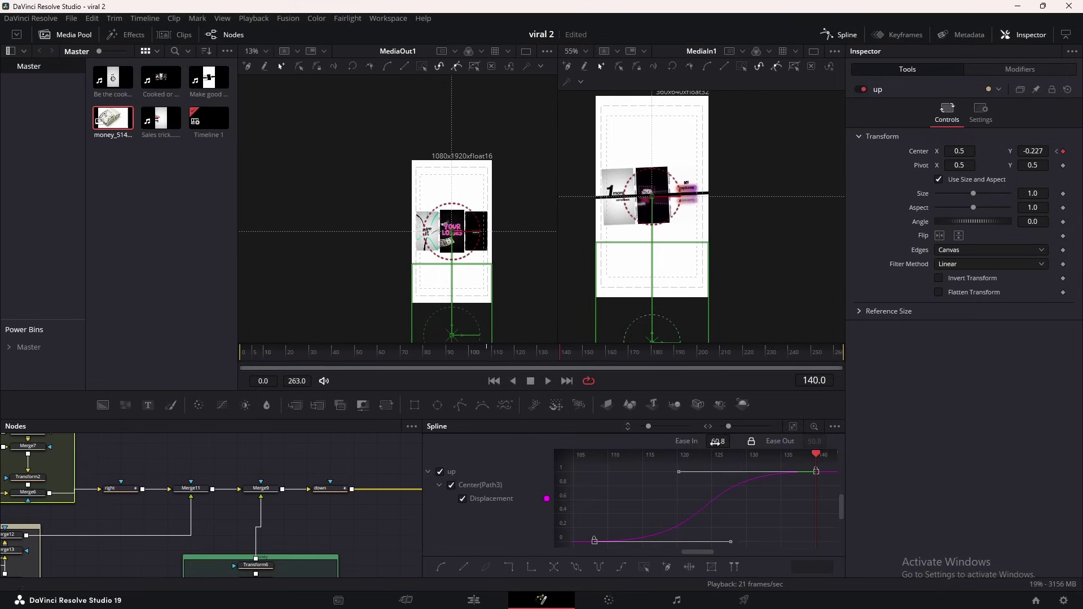
pyautogui.click(840, 35)
# Move "up" next to "down", insert a Transform node after it, and rename the new node "flip".
pyautogui.moveTo(560, 360)
pyautogui.mouseDown()
pyautogui.moveTo(577, 362)
pyautogui.moveTo(558, 367)
pyautogui.mouseUp()
pyautogui.moveTo(481, 496); pyautogui.dragTo(433, 497)
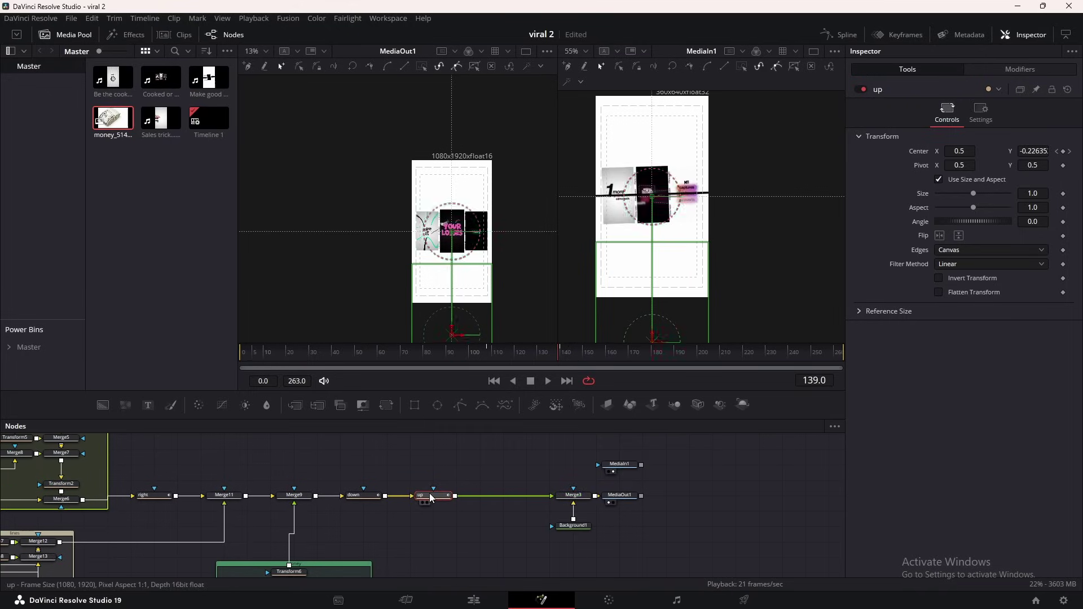
pyautogui.moveTo(387, 404); pyautogui.dragTo(496, 497)
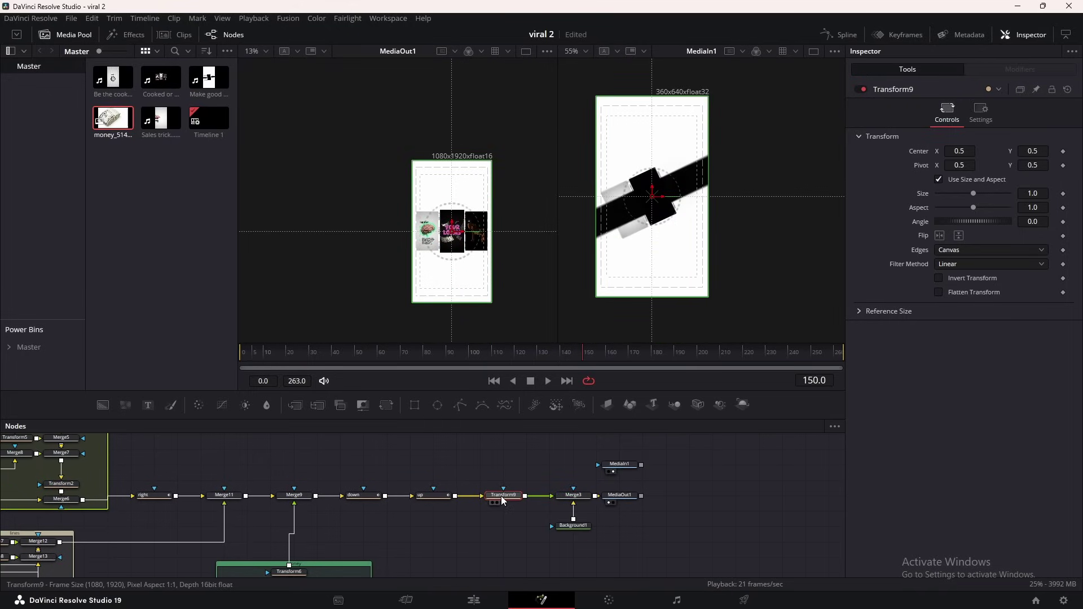
pyautogui.press('F2')
pyautogui.write('flip')
pyautogui.press('Return')
# Shift the Merge3 output nodes and the "flip" node farther along to leave a gap after "up".
pyautogui.moveTo(545, 451); pyautogui.dragTo(649, 536)
pyautogui.moveTo(573, 495); pyautogui.dragTo(759, 495)
pyautogui.moveTo(514, 498); pyautogui.dragTo(607, 498)
# Keyframe the "flip" transform's angle at 0.0 on frame 137 and at 90 on frame 174.
pyautogui.click(434, 496)
pyautogui.moveTo(547, 352); pyautogui.dragTo(561, 431)
pyautogui.click(553, 352)
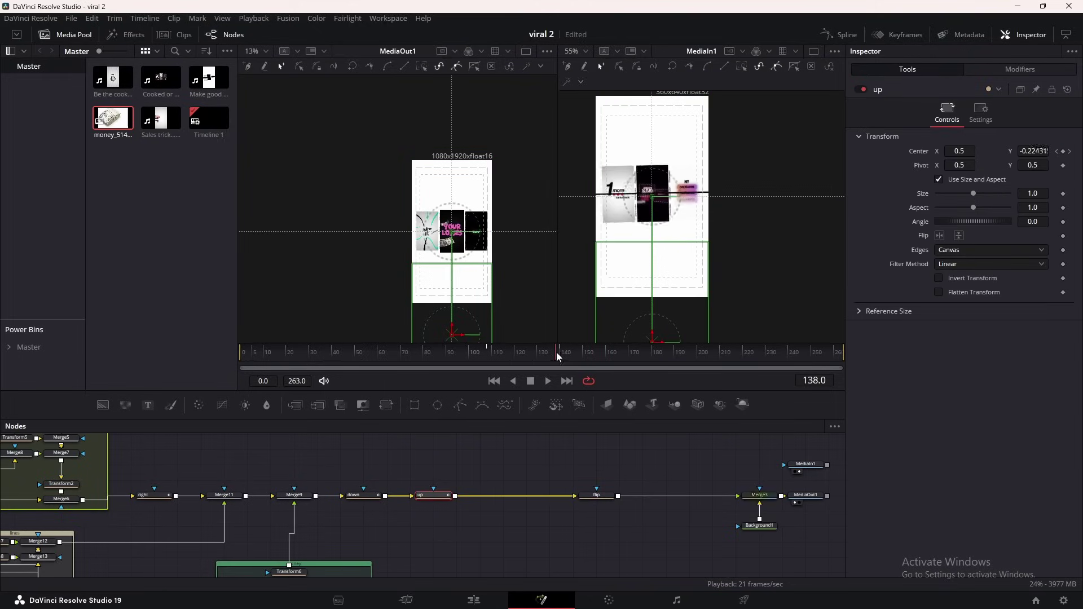
pyautogui.click(601, 495)
pyautogui.click(1062, 222)
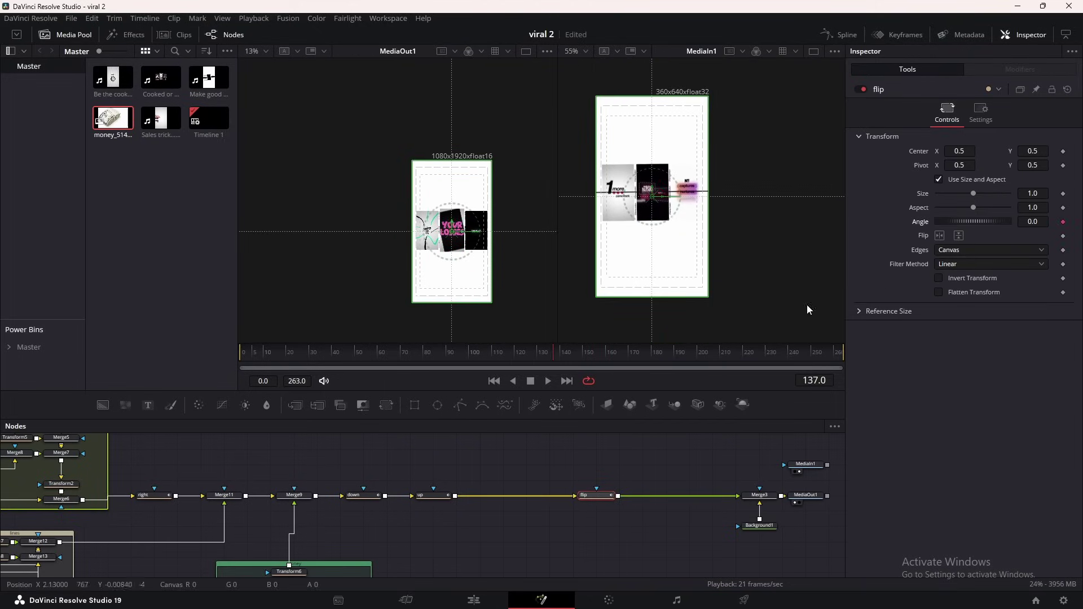
pyautogui.moveTo(563, 353); pyautogui.dragTo(638, 351)
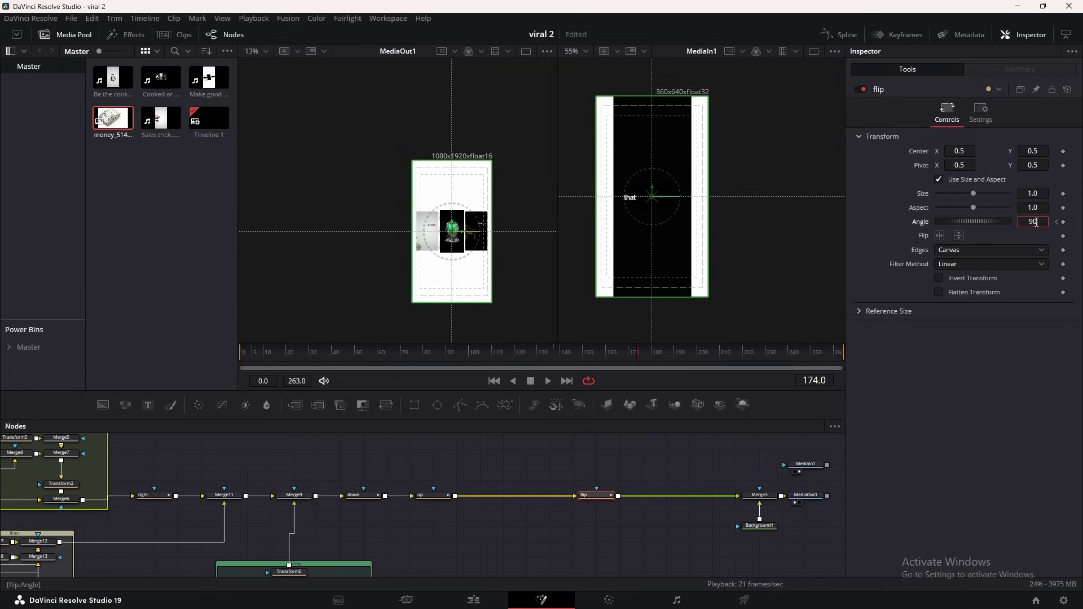
pyautogui.press('Return')
# Smooth the "flip" angle curve across both keyframes and strengthen its easing.
pyautogui.click(566, 353)
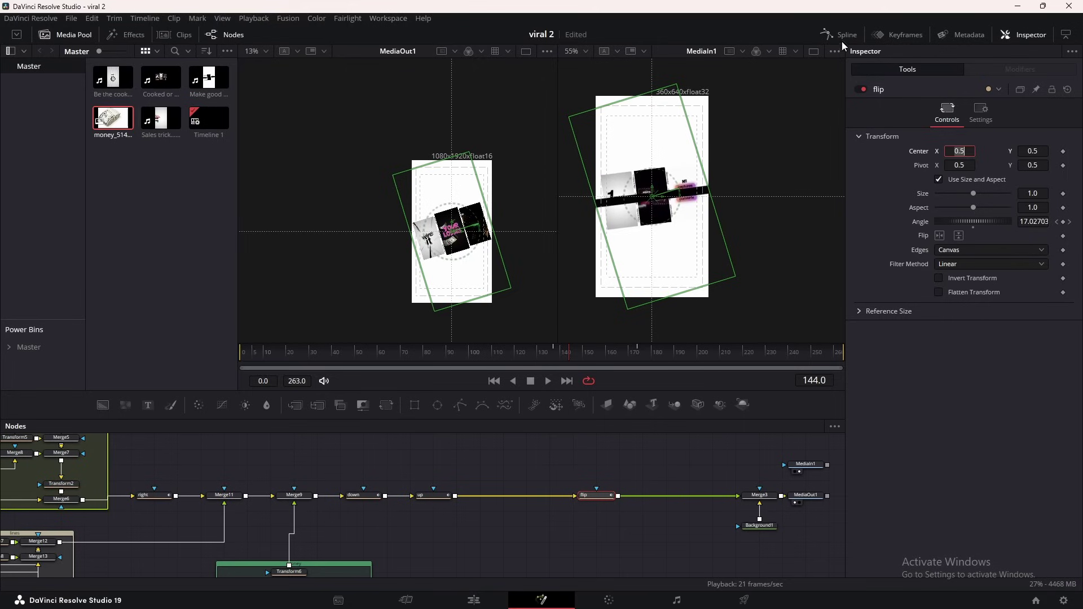
pyautogui.click(843, 37)
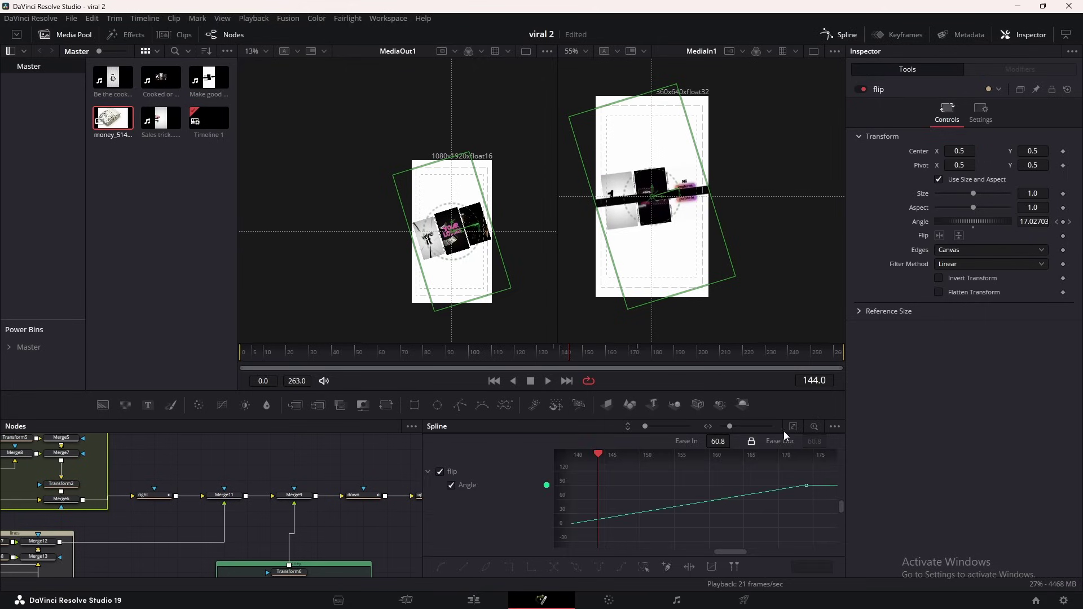
pyautogui.hotkey('ctrl', 'a')
pyautogui.press('s')
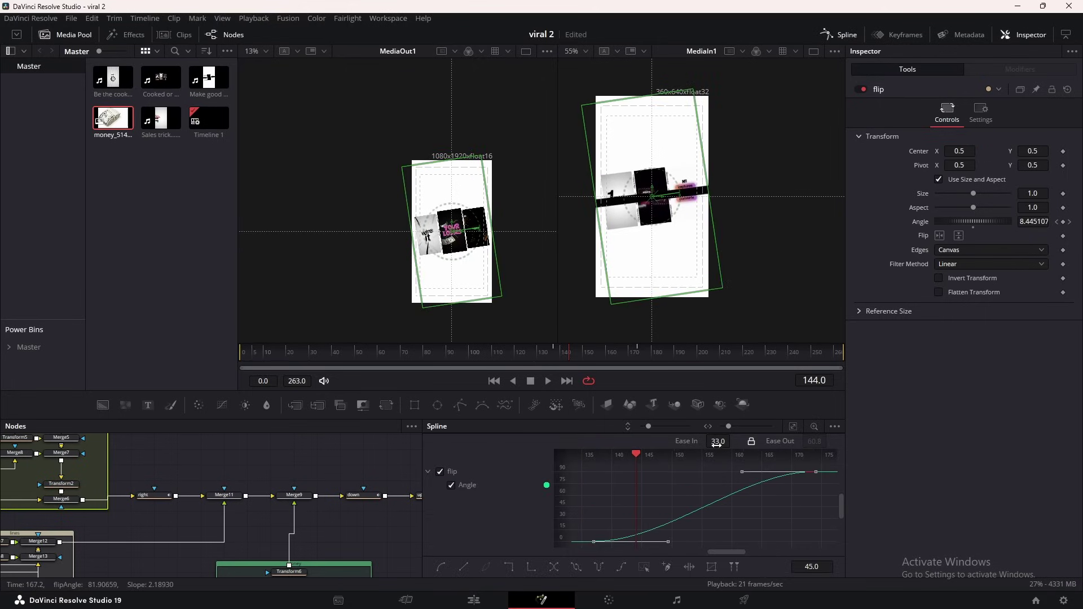
pyautogui.click(842, 35)
pyautogui.click(562, 353)
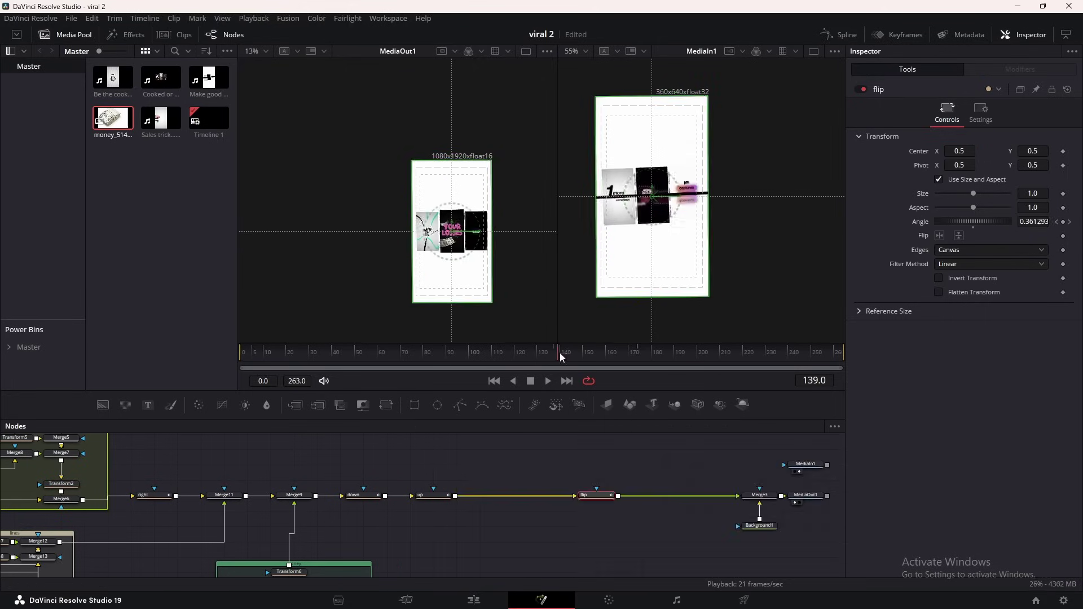
# At frame 134, merge a black Background between "up" and "flip" and mask it with a Rectangle.
pyautogui.moveTo(560, 353); pyautogui.dragTo(547, 351)
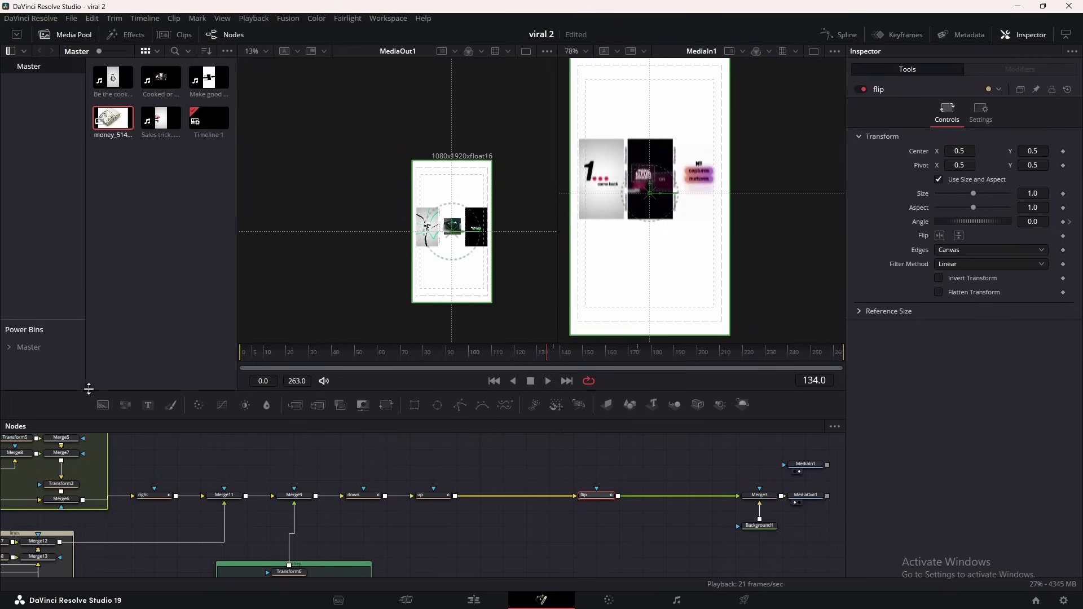
pyautogui.moveTo(103, 405); pyautogui.dragTo(455, 497)
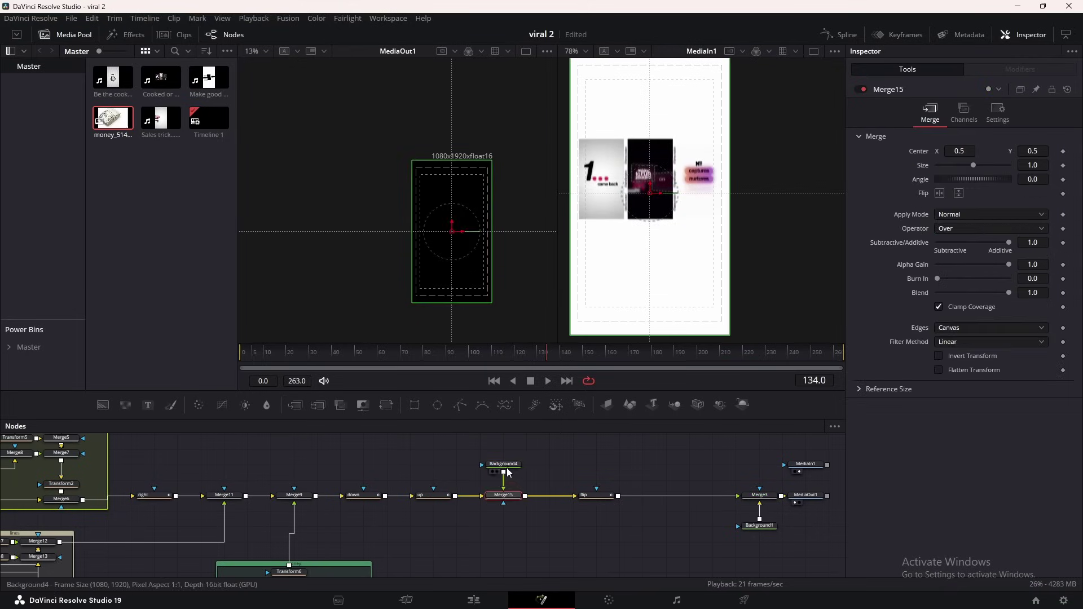
pyautogui.click(504, 464)
pyautogui.moveTo(415, 405); pyautogui.dragTo(492, 450)
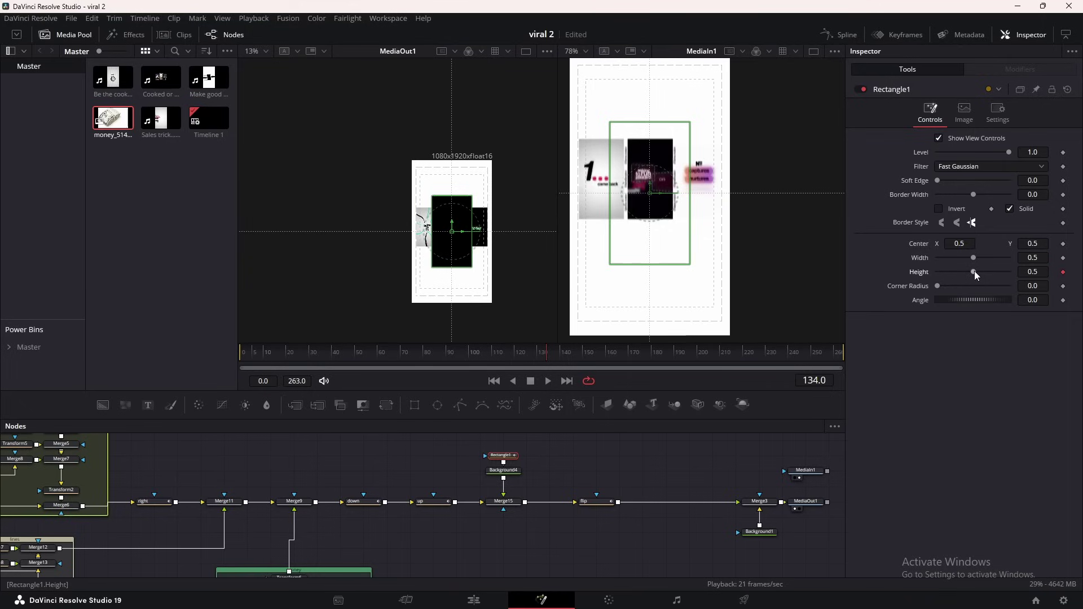
# Keyframe the rectangle mask's height at 0.0 on frame 134 and widen the mask to 1.0.
pyautogui.moveTo(973, 272); pyautogui.dragTo(1001, 260)
pyautogui.scroll(3, 457, 253)
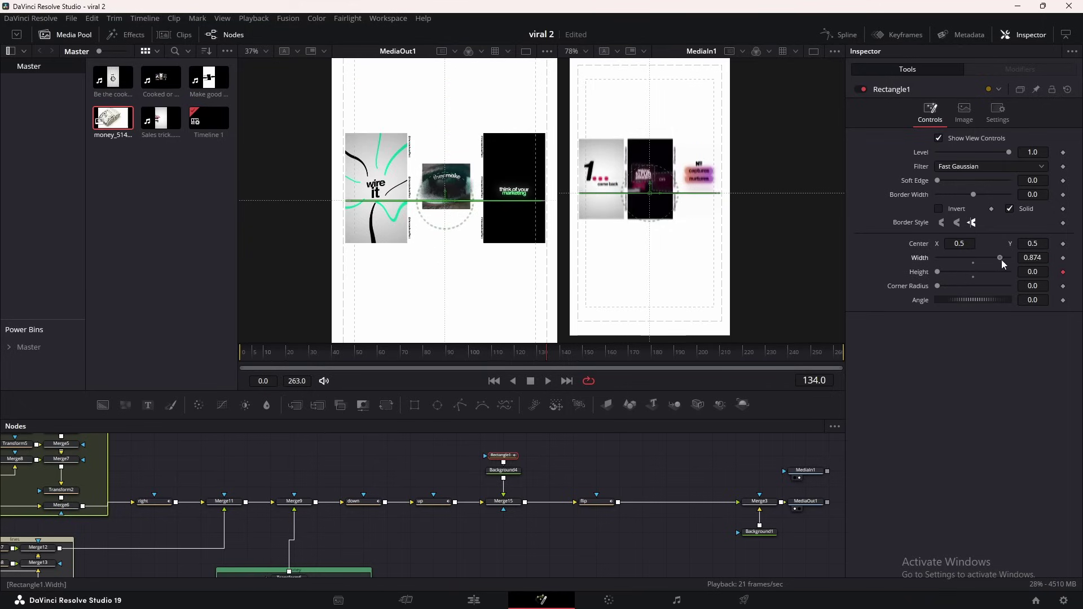
# Keyframe the rectangle mask's height at about 0.378 on frame 170 and set its width to 2.0.
pyautogui.moveTo(588, 357); pyautogui.dragTo(632, 357)
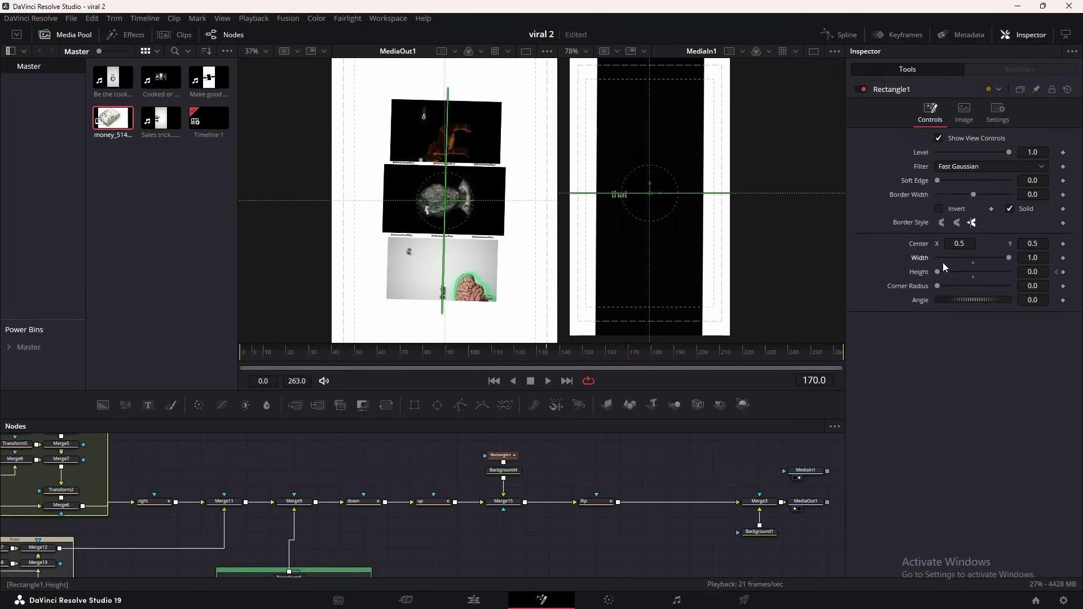
pyautogui.moveTo(937, 272); pyautogui.dragTo(966, 275)
pyautogui.scroll(-2, 572, 243)
pyautogui.scroll(-2, 462, 240)
pyautogui.click(591, 354)
pyautogui.moveTo(591, 354); pyautogui.dragTo(630, 354)
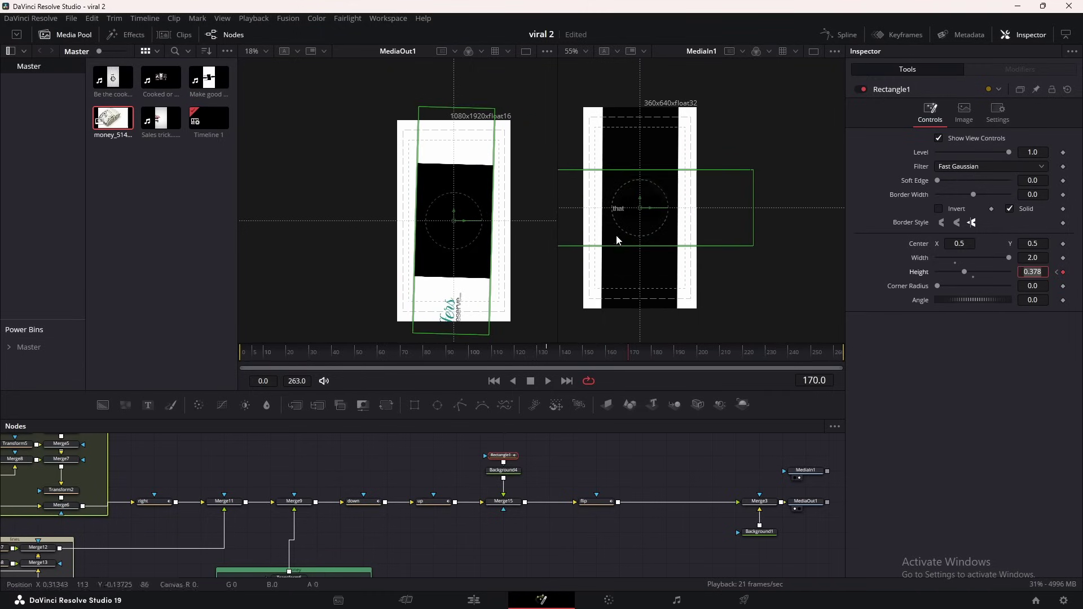
# Undo the last mask width change and set the image width of the black Background under the Rectangle to 4096.
pyautogui.hotkey('ctrl', 'z')
pyautogui.click(507, 477)
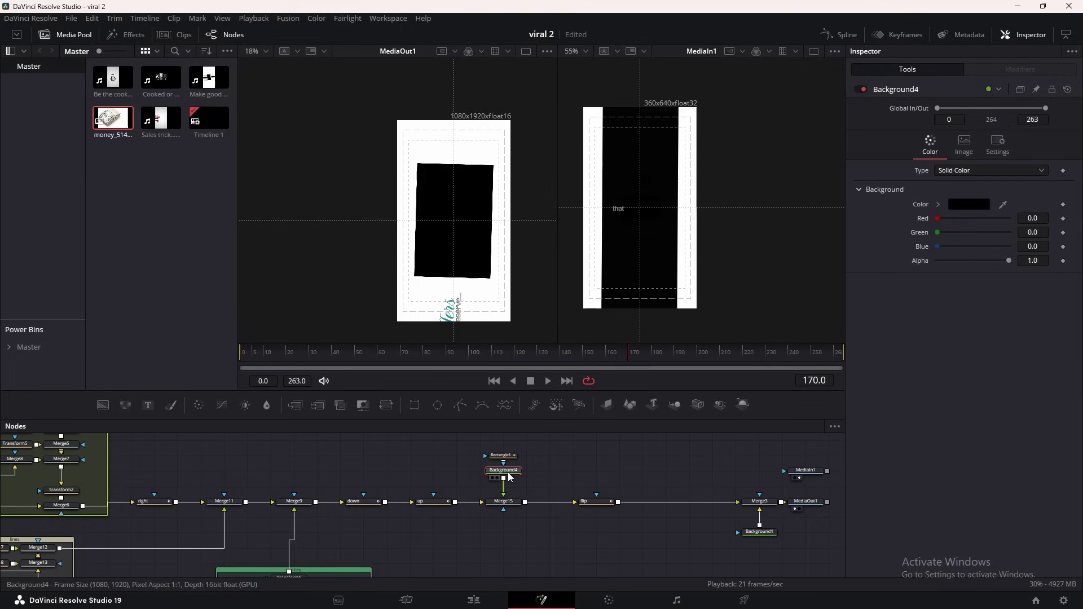
pyautogui.click(961, 144)
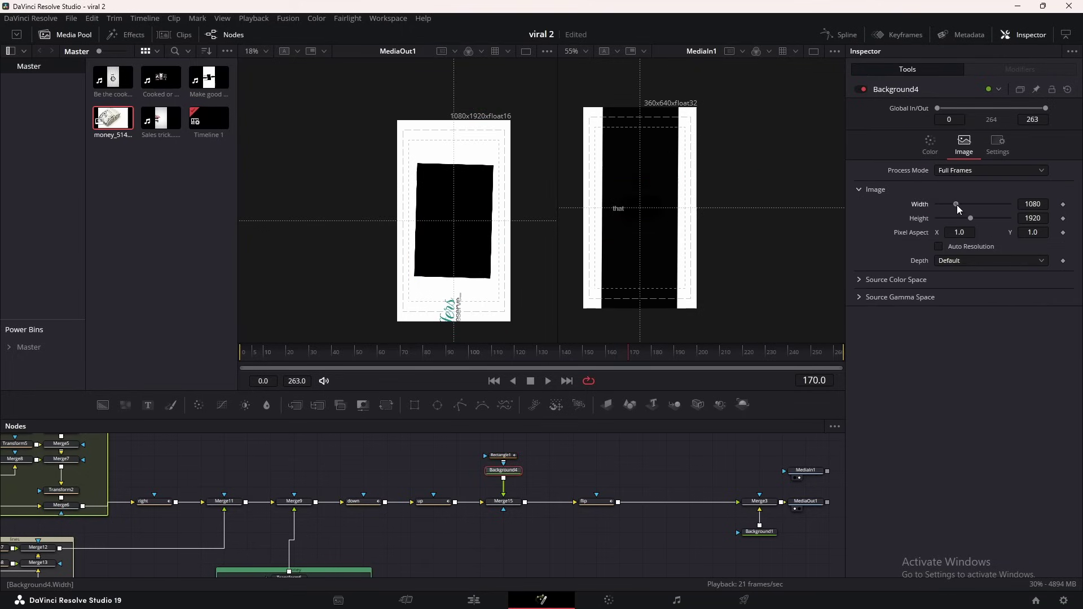
pyautogui.moveTo(957, 205); pyautogui.dragTo(1027, 203)
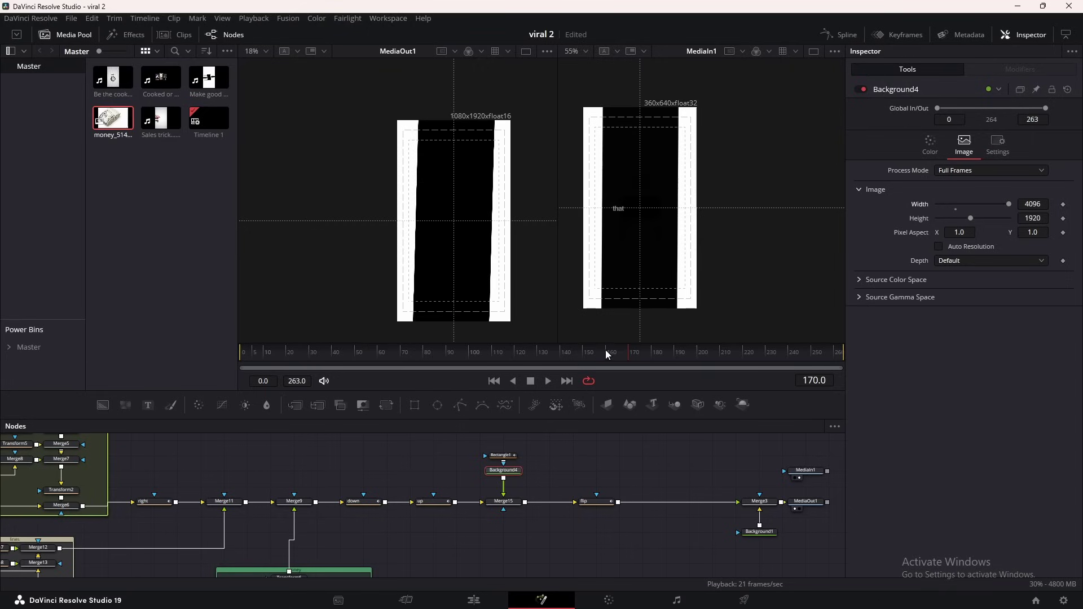
pyautogui.moveTo(606, 350); pyautogui.dragTo(637, 351)
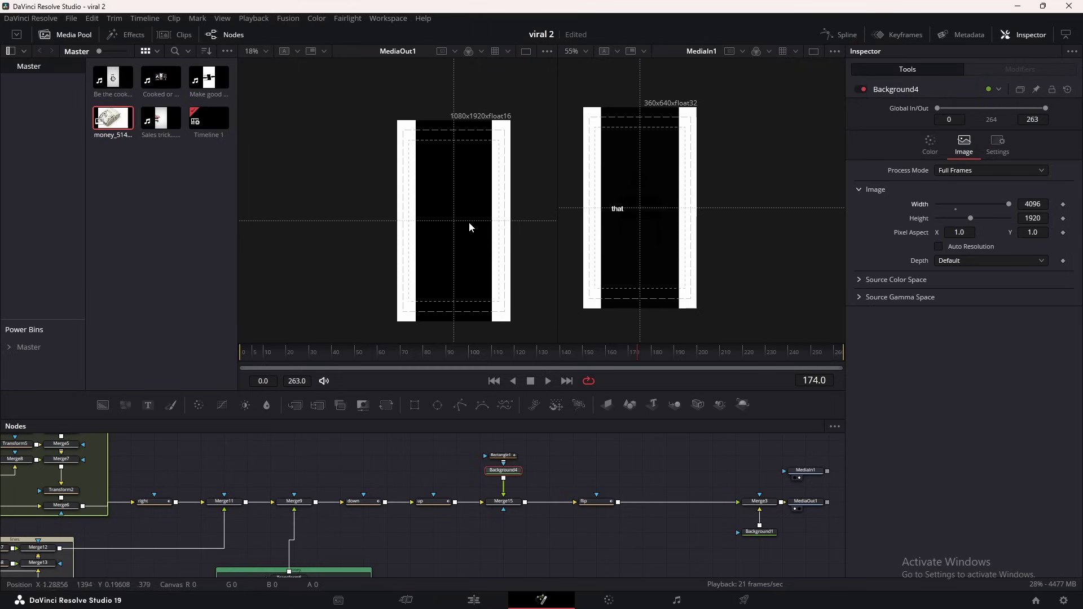
# Smooth the rectangle mask's height curve across both keyframes, strengthen its easing, and play back the result.
pyautogui.click(502, 456)
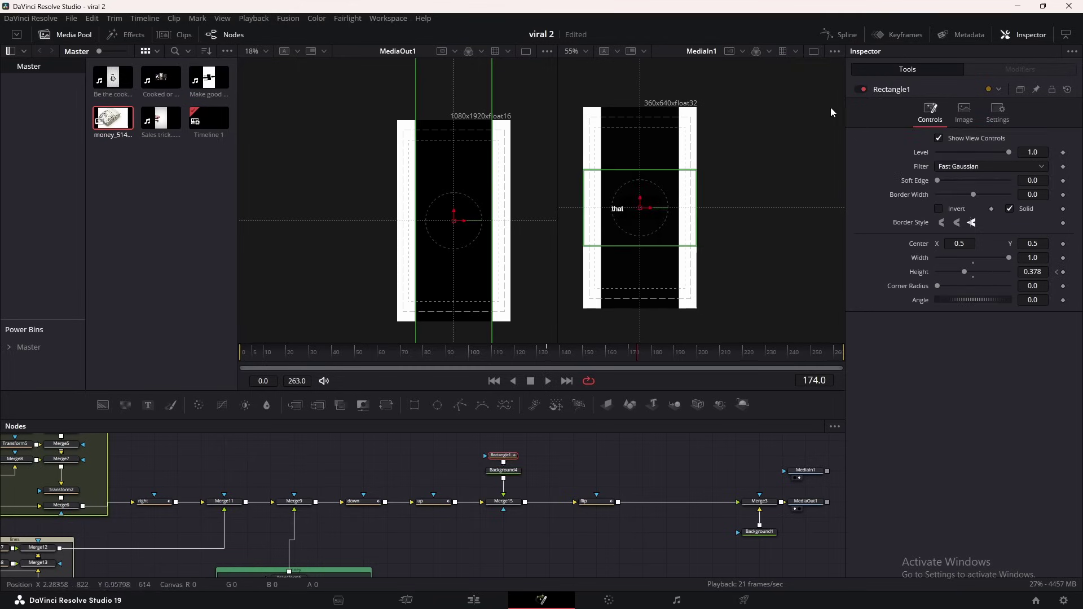
pyautogui.click(840, 34)
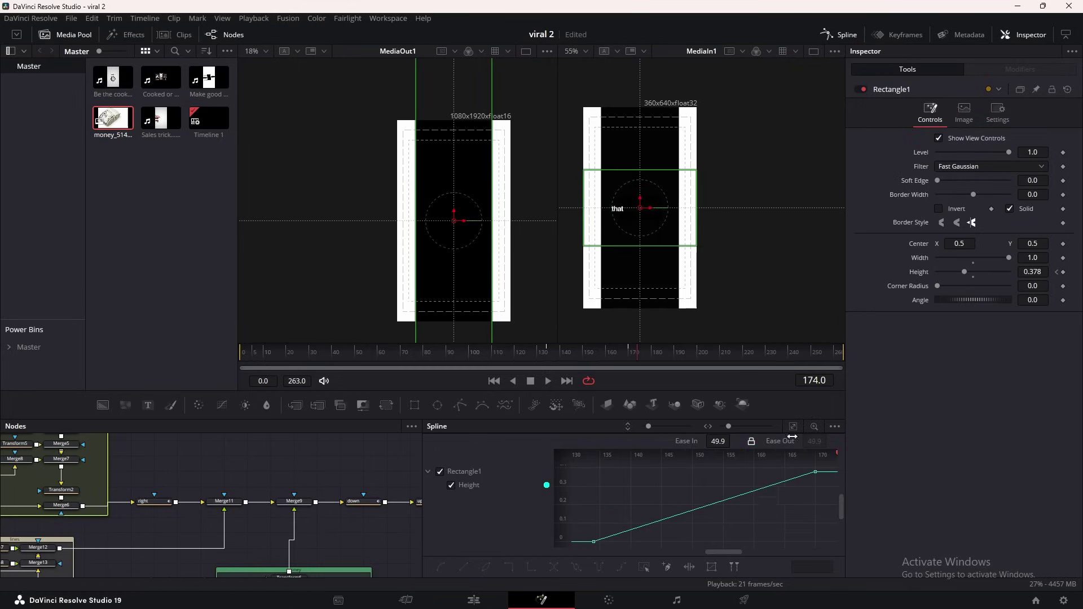
pyautogui.press('s')
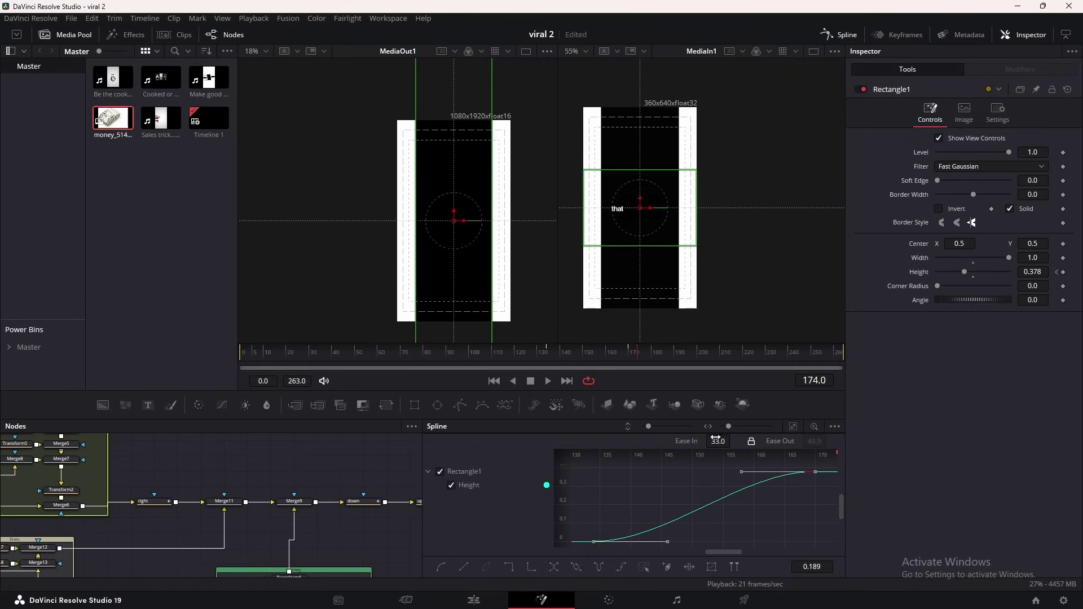
pyautogui.moveTo(741, 472); pyautogui.dragTo(686, 472)
pyautogui.click(831, 39)
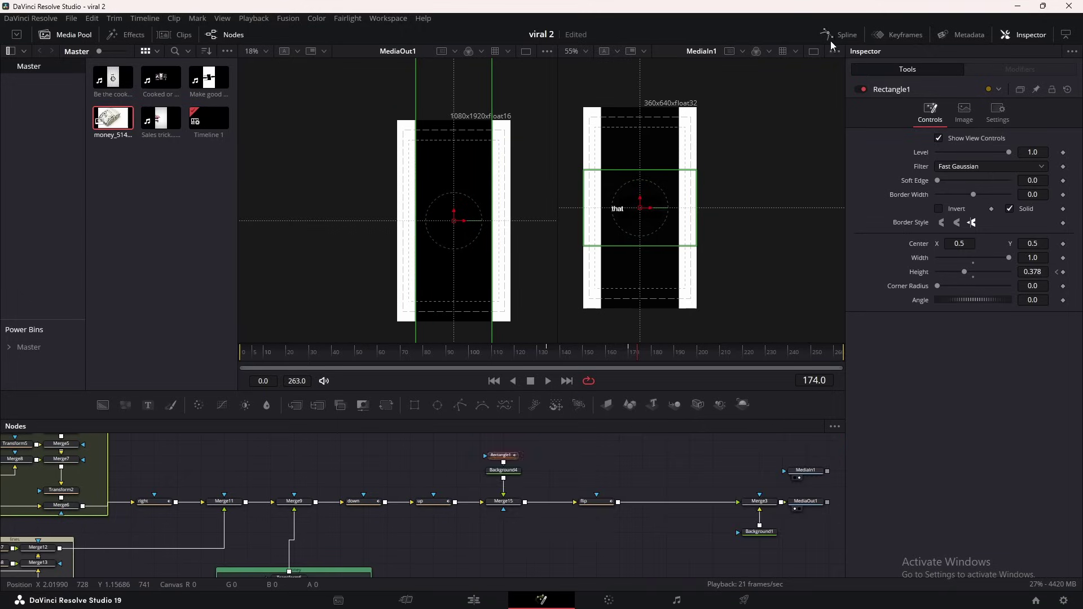
pyautogui.press('space')
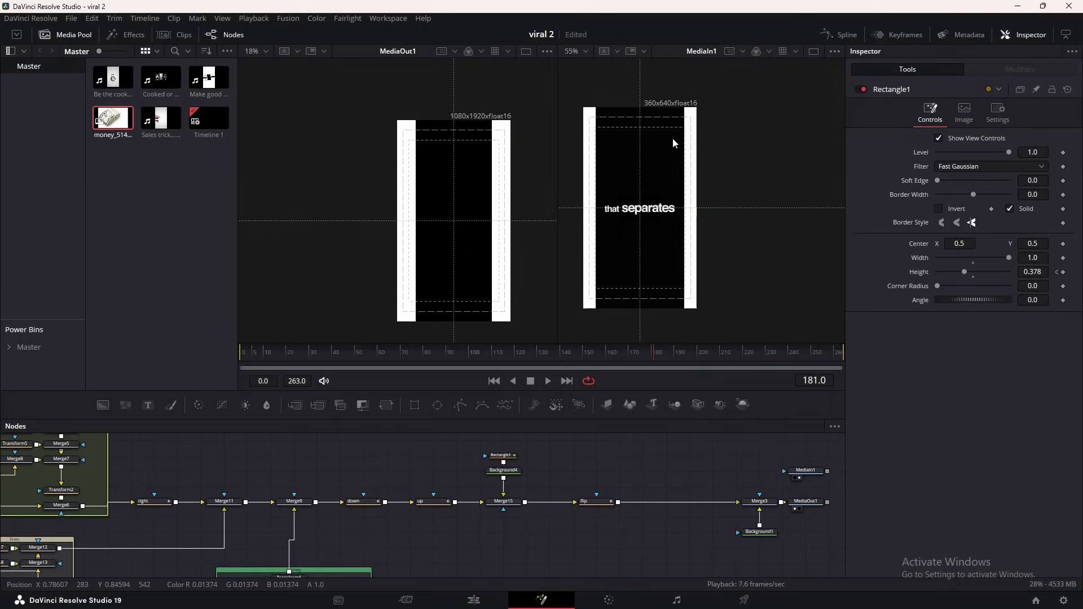
pyautogui.press('space')
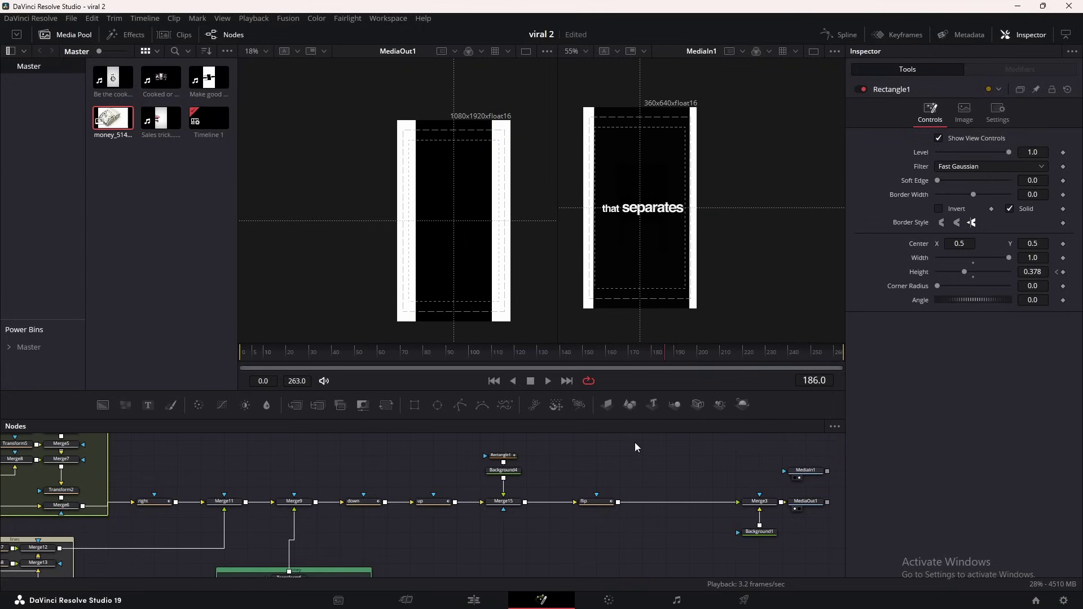
# Add a Transform node after "flip" and rename it "zoom".
pyautogui.moveTo(601, 502); pyautogui.dragTo(552, 508)
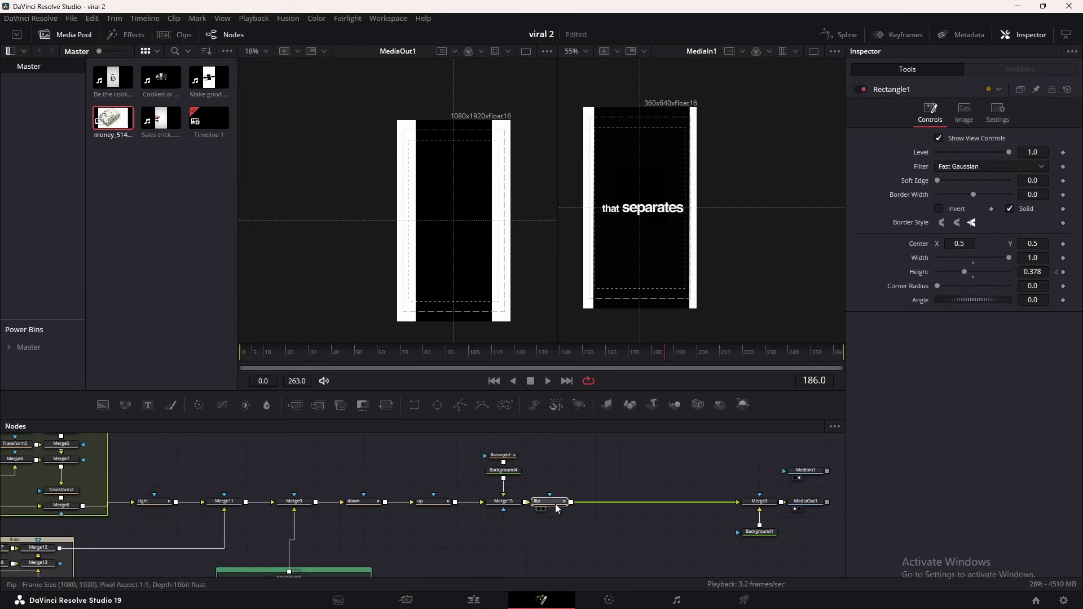
pyautogui.click(386, 404)
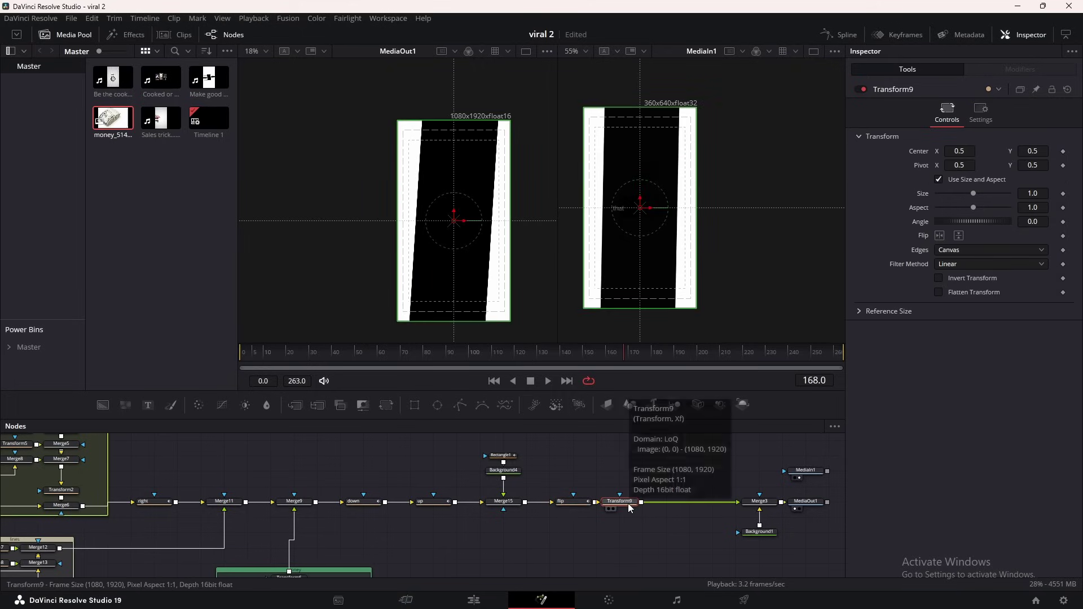
pyautogui.press('F2')
pyautogui.write('zoom')
pyautogui.press('Return')
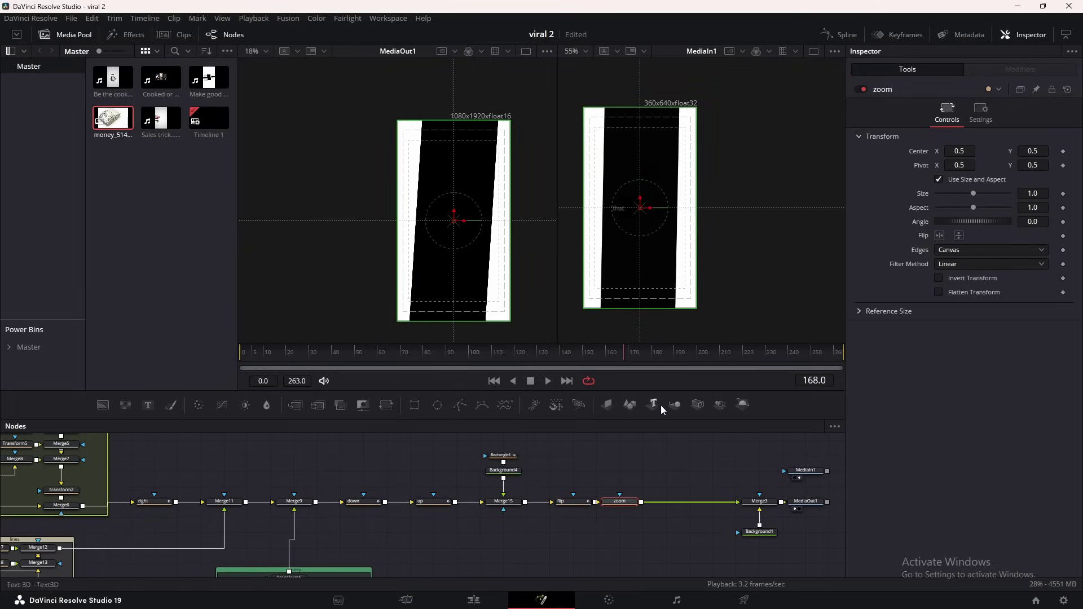
pyautogui.hscroll(5, 429, 489)
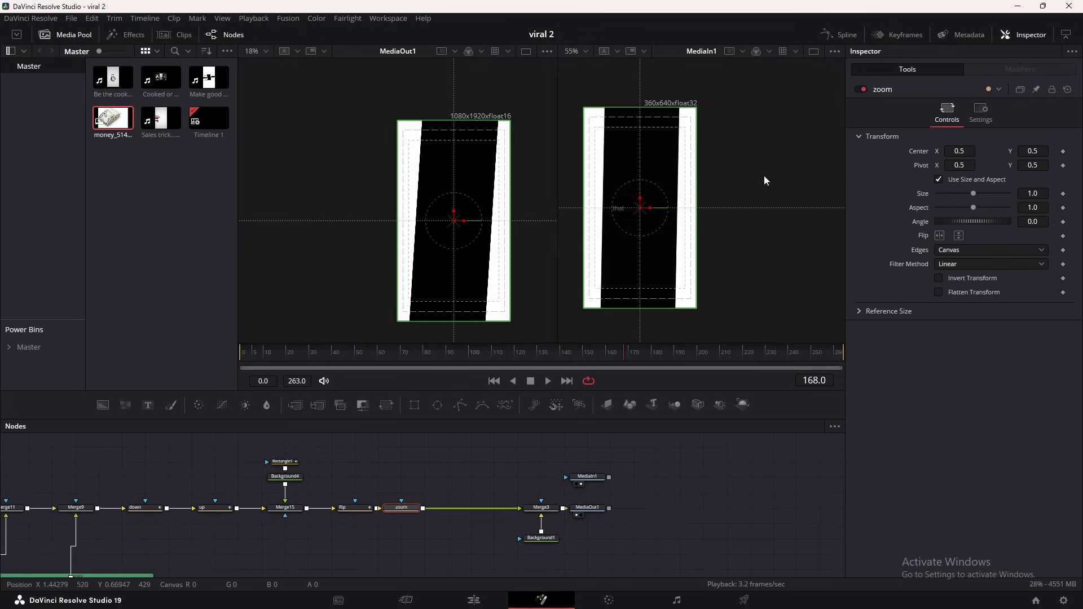
# Keyframe the "zoom" size at 1.0 on frame 168 and 1.32 on frame 185.
pyautogui.click(1063, 194)
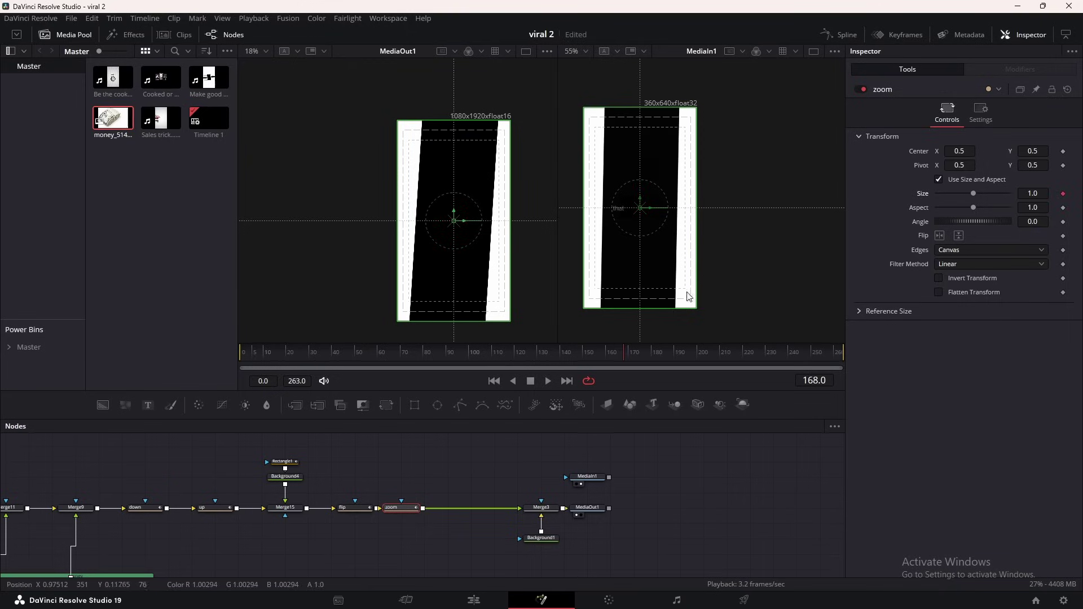
pyautogui.moveTo(640, 351); pyautogui.dragTo(664, 353)
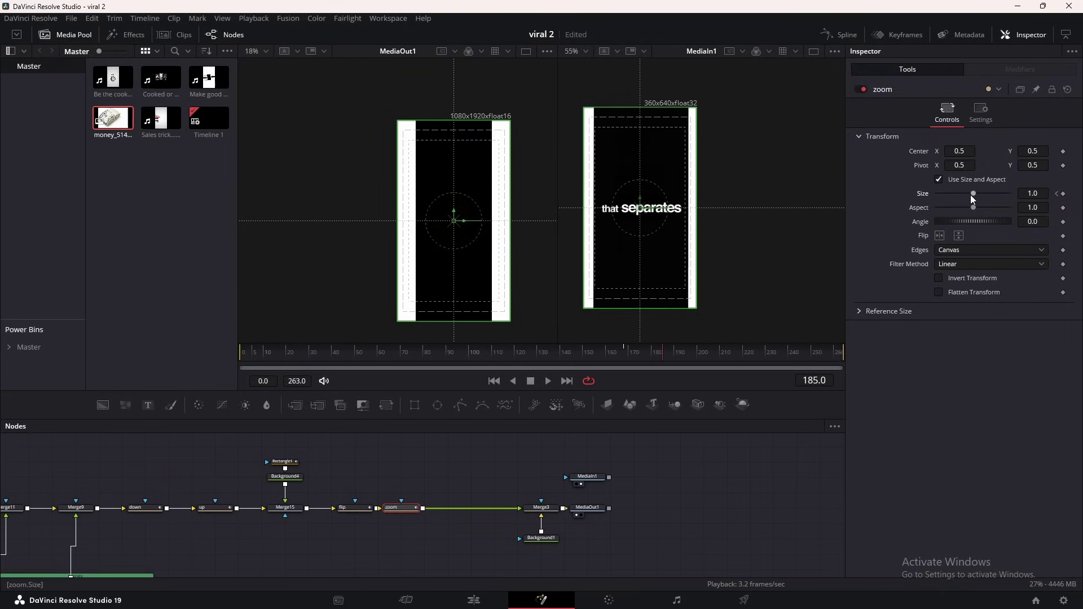
pyautogui.moveTo(971, 196); pyautogui.dragTo(974, 196)
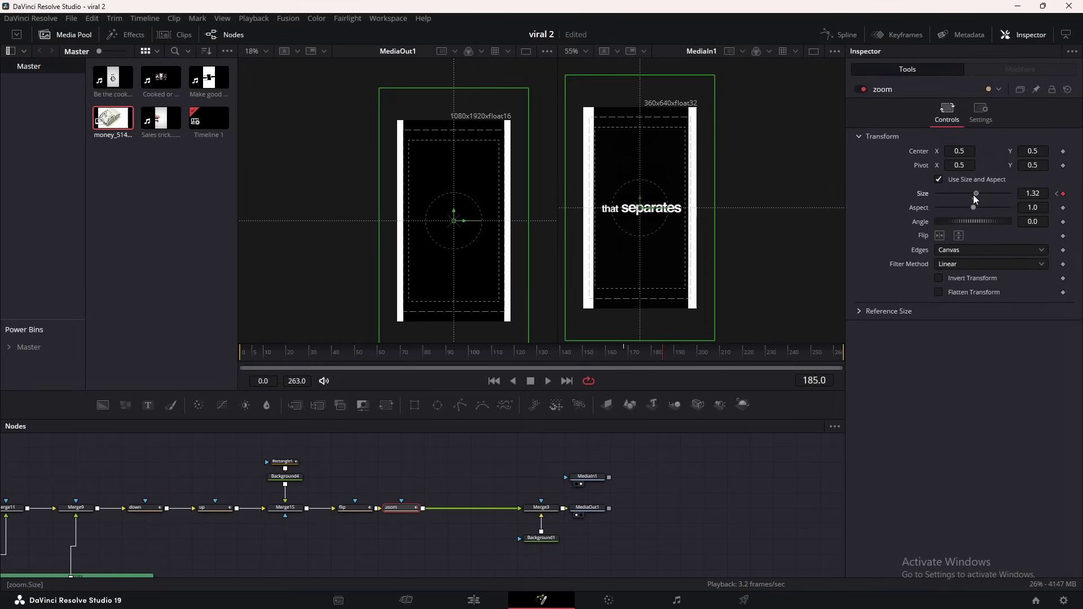
# Smooth the "zoom" size curve across both keyframes and set its easing to about 49.9.
pyautogui.click(840, 37)
pyautogui.click(811, 427)
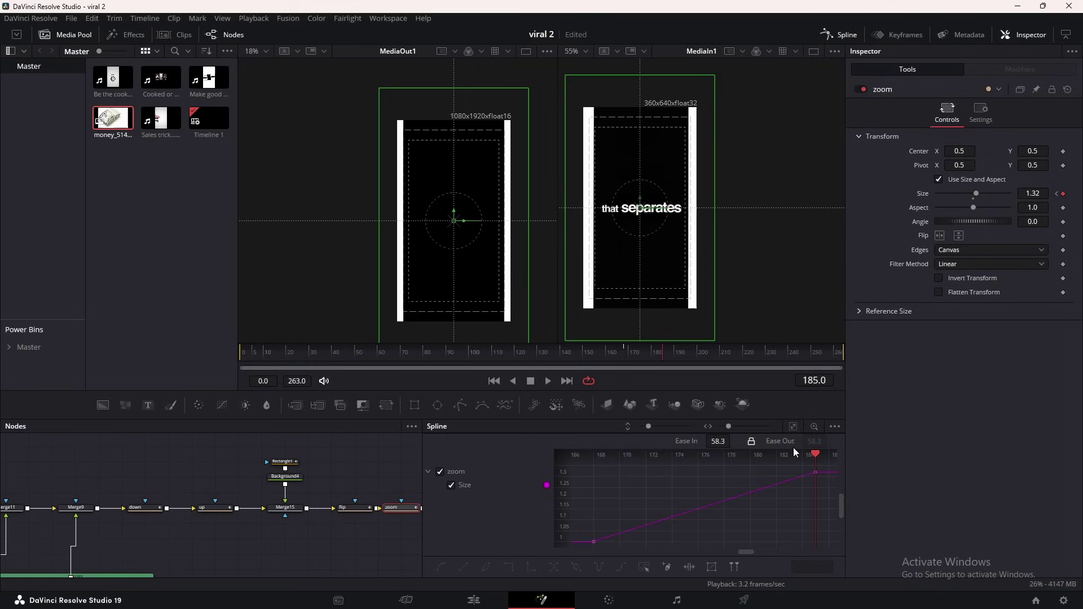
pyautogui.click(773, 516)
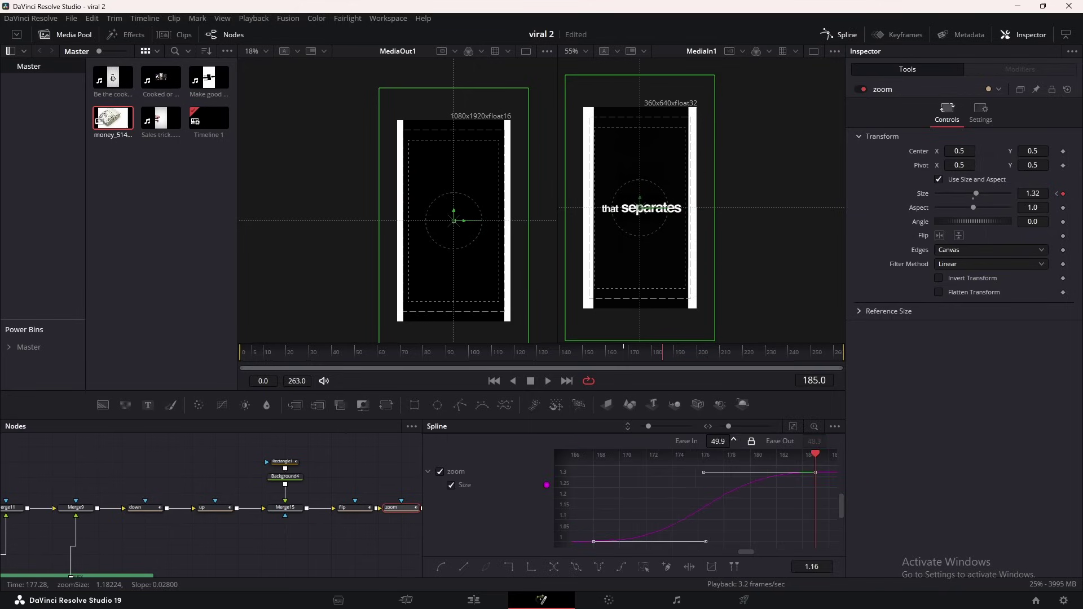
pyautogui.click(832, 33)
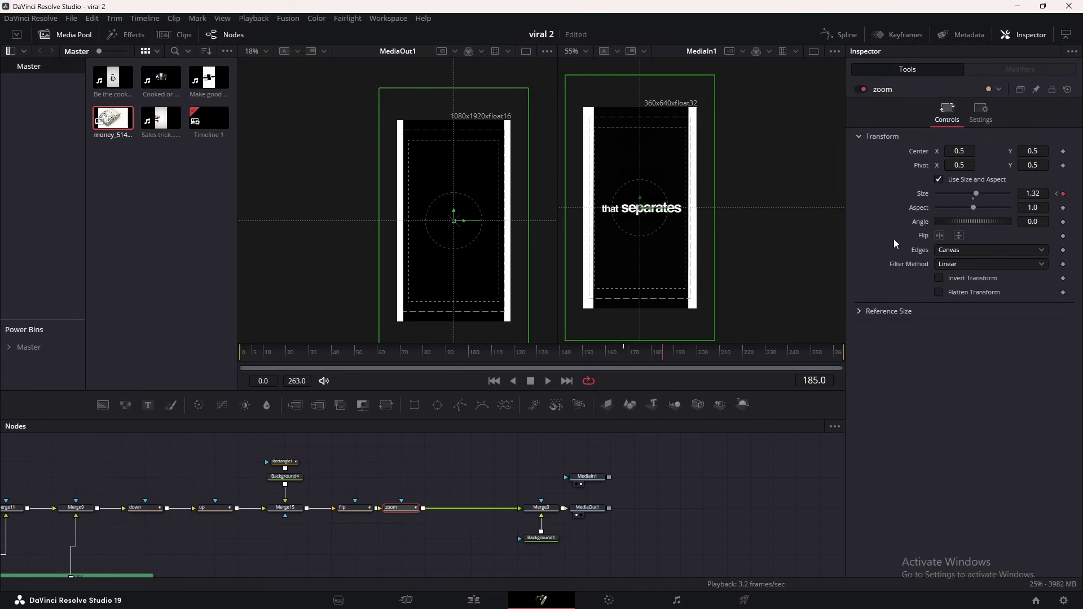
# Enable motion blur on "zoom" with quality 6 and shutter angle 280, and check the same settings on "flip" and "up".
pyautogui.click(979, 118)
pyautogui.click(953, 257)
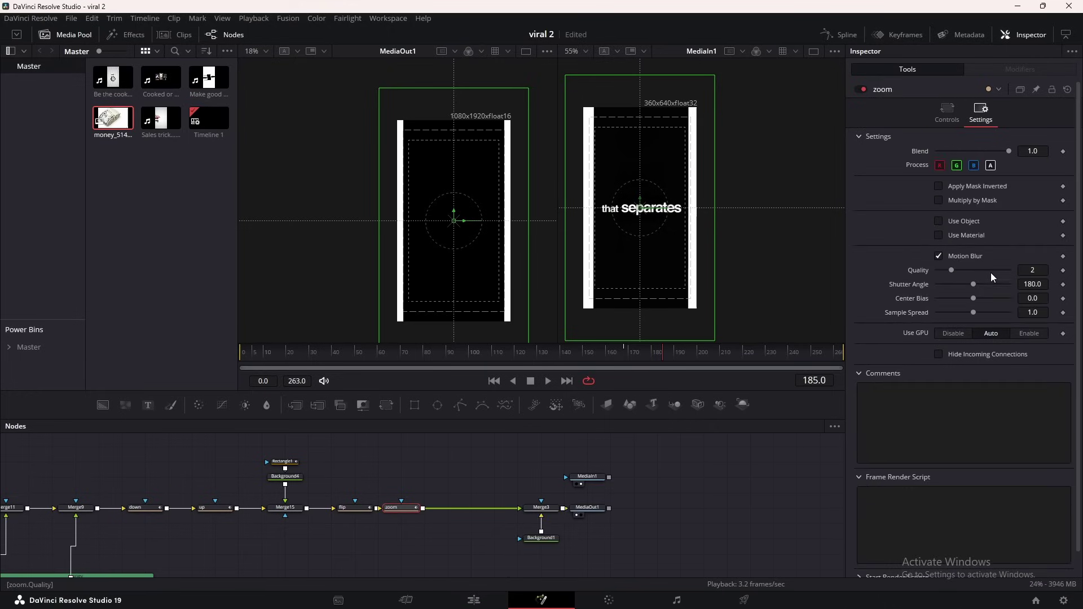
pyautogui.click(210, 515)
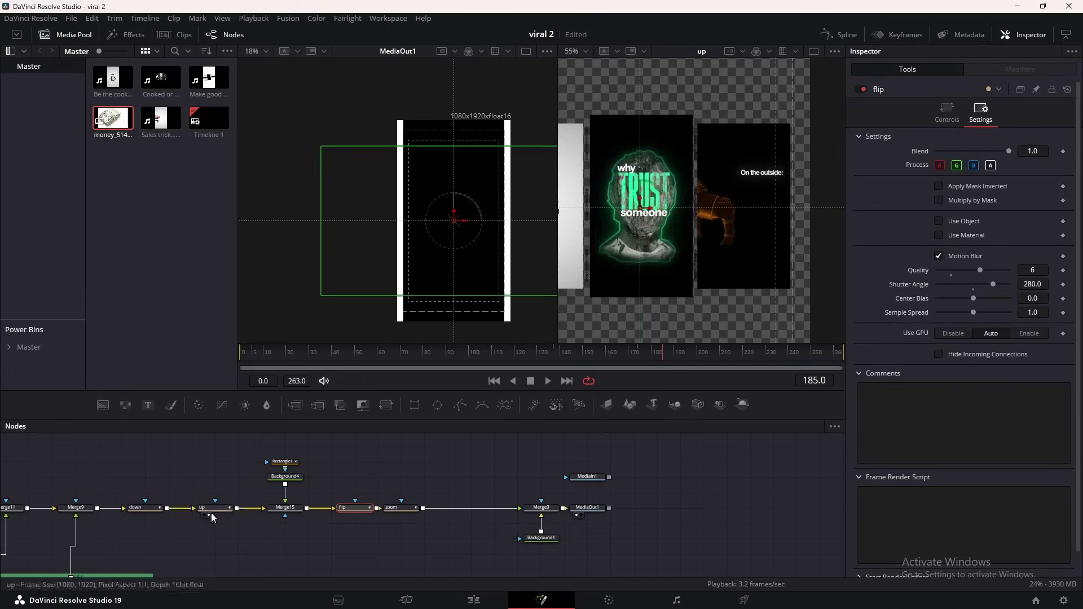
pyautogui.click(215, 508)
pyautogui.click(981, 113)
# Restore MediaIn1 as the reference image in the second viewer and enlarge it.
pyautogui.click(587, 507)
pyautogui.click(579, 484)
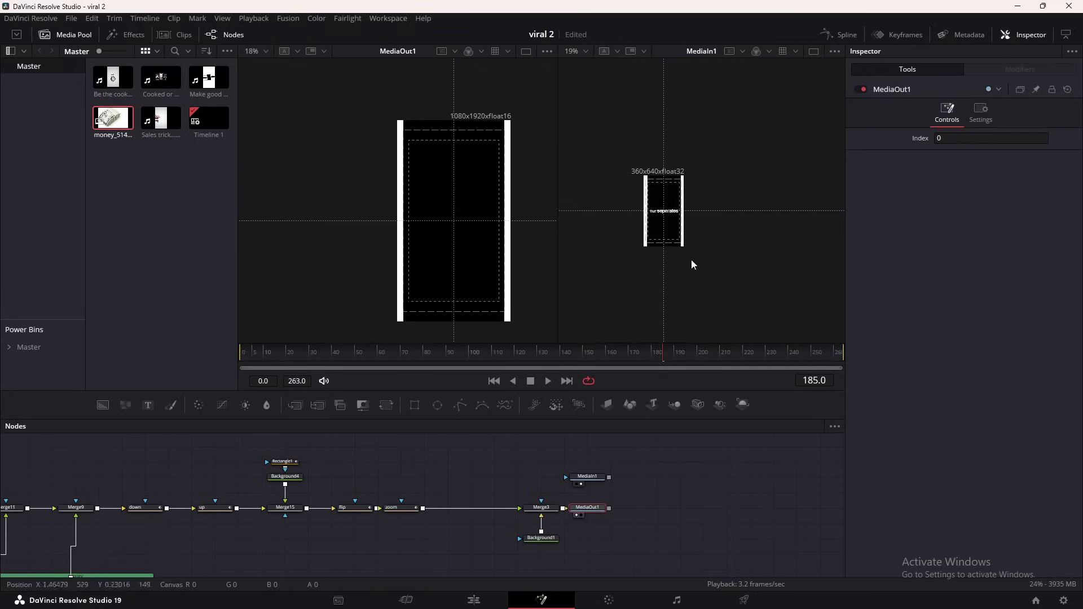
pyautogui.scroll(5, 649, 195)
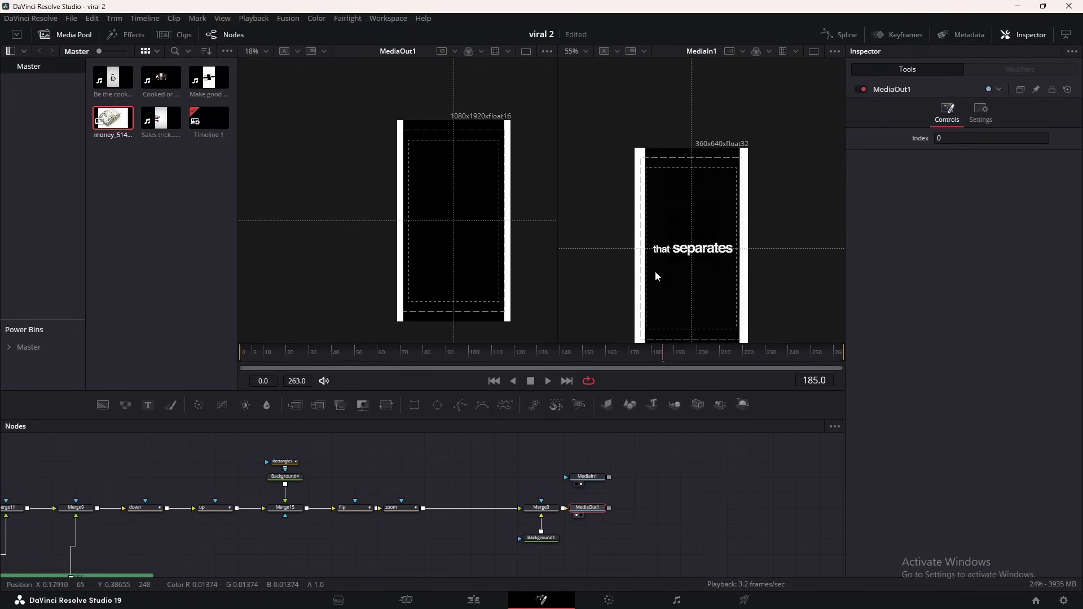
pyautogui.click(532, 458)
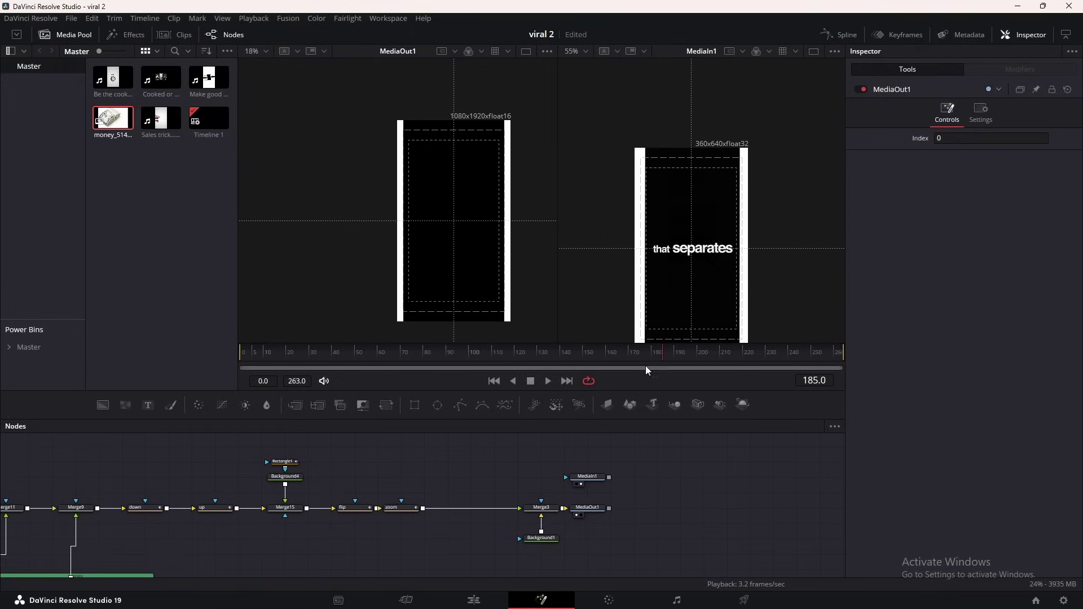
# Space out "zoom" and "flip" and merge a new Text node into the chain between the masked background's merge and "flip".
pyautogui.moveTo(402, 507); pyautogui.dragTo(496, 507)
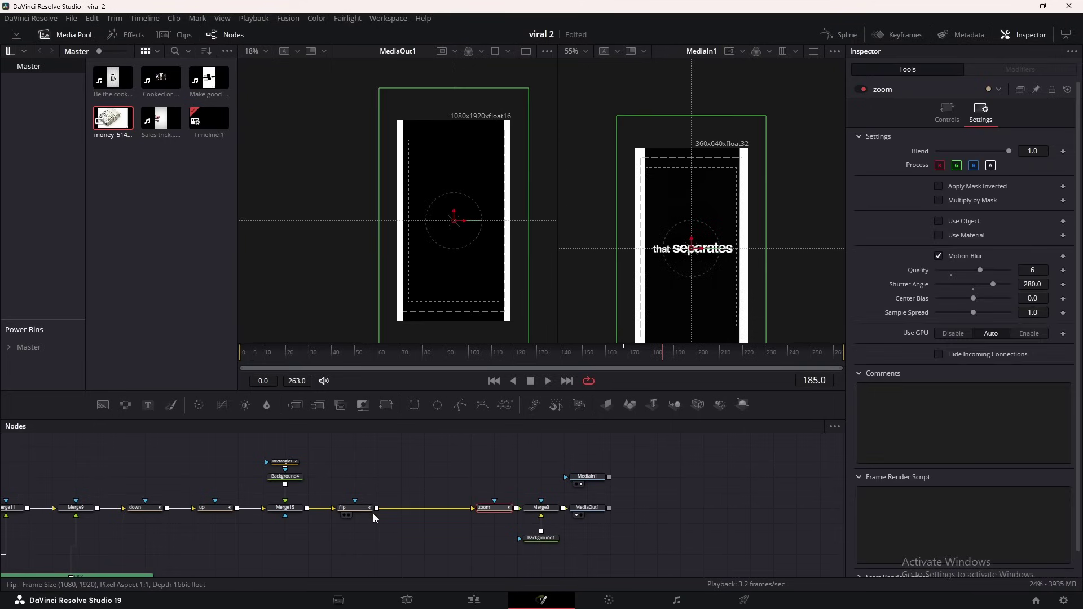
pyautogui.moveTo(364, 508); pyautogui.dragTo(434, 509)
pyautogui.moveTo(148, 405); pyautogui.dragTo(366, 494)
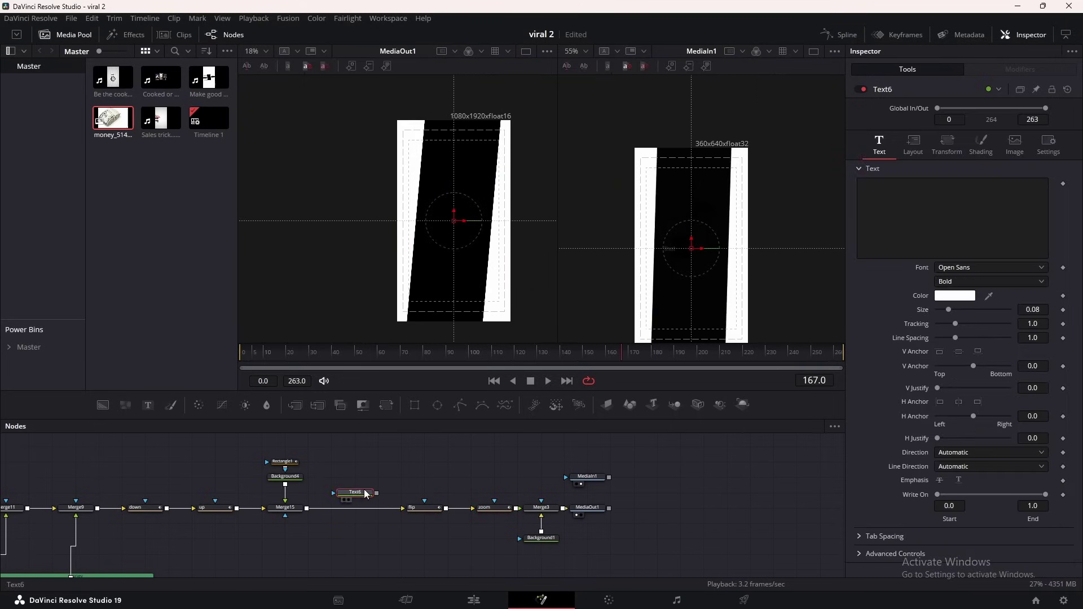
pyautogui.moveTo(322, 543); pyautogui.dragTo(338, 541)
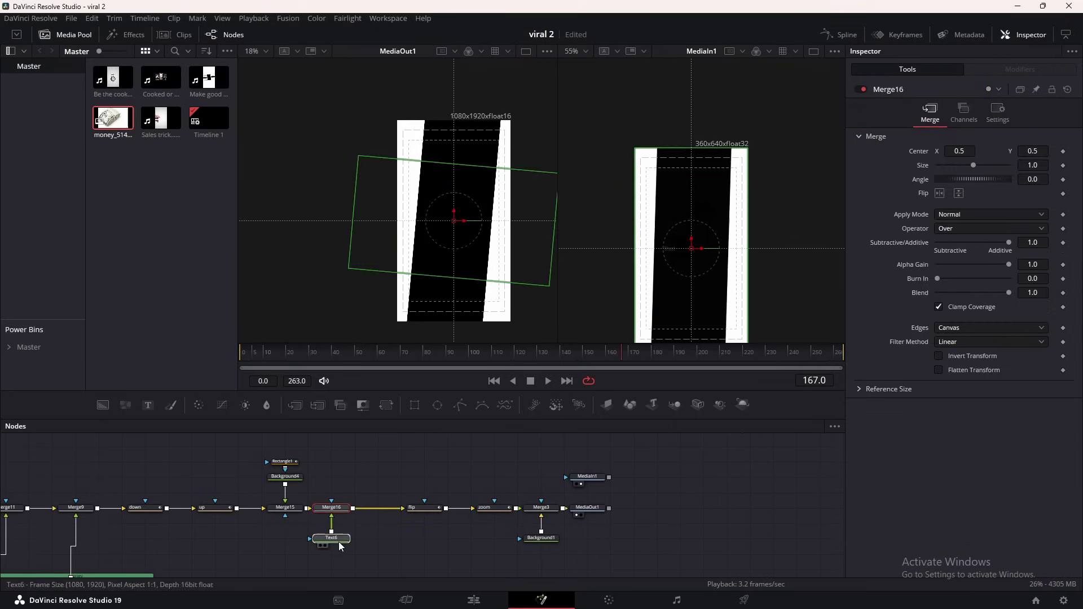
# At frame 181, enter "that separates" as the new Text node's content.
pyautogui.click(338, 542)
pyautogui.moveTo(588, 357); pyautogui.dragTo(654, 354)
pyautogui.click(888, 210)
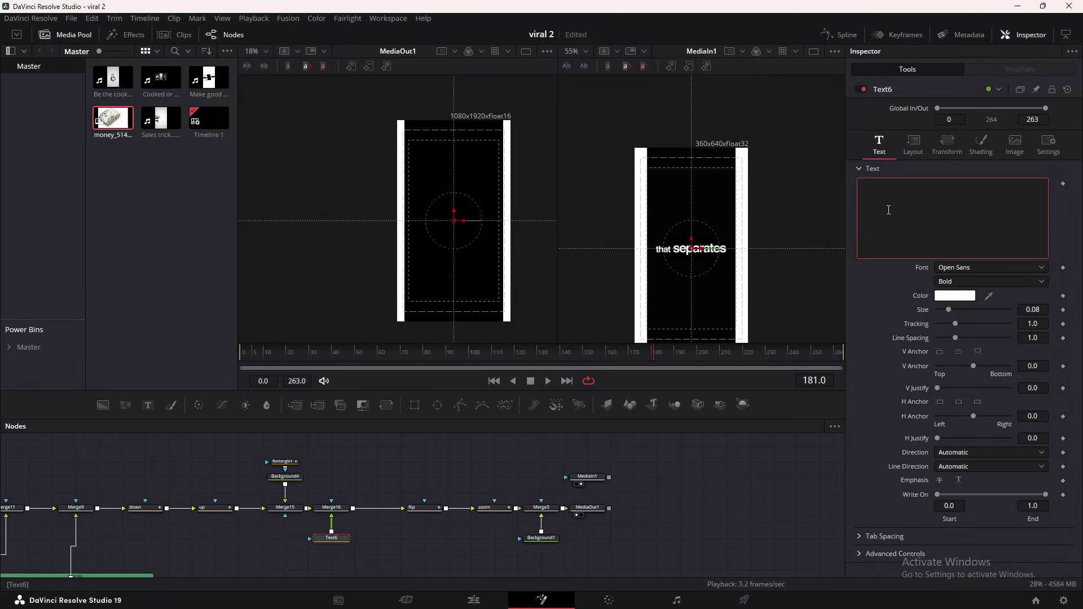
pyautogui.write('that separates')
# Set the "that separates" text's Z rotation to -90.
pyautogui.click(905, 139)
pyautogui.click(1031, 316)
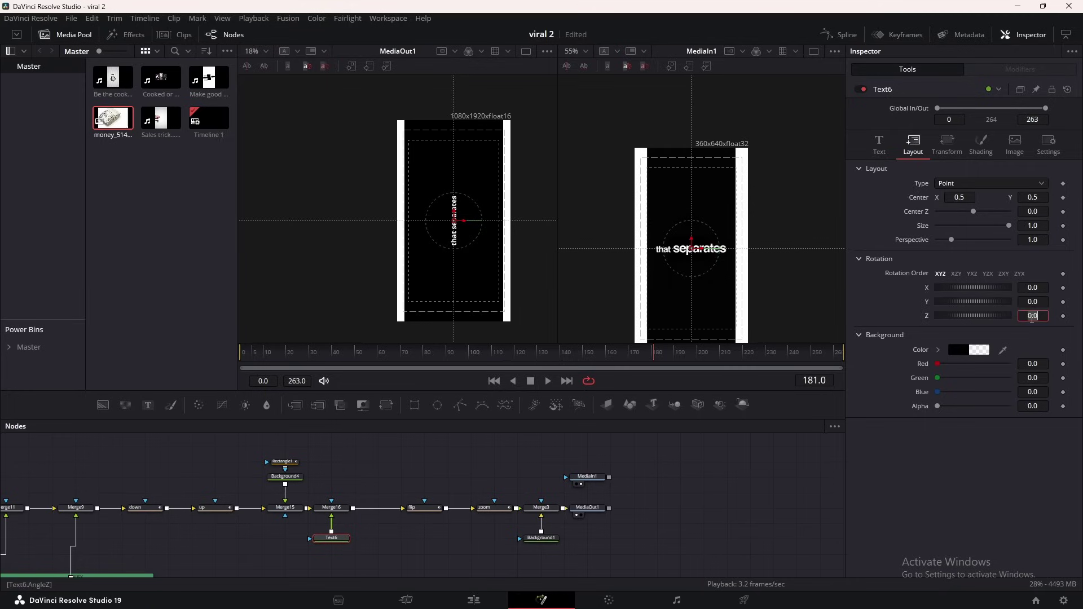
pyautogui.write('-90')
pyautogui.press('Tab')
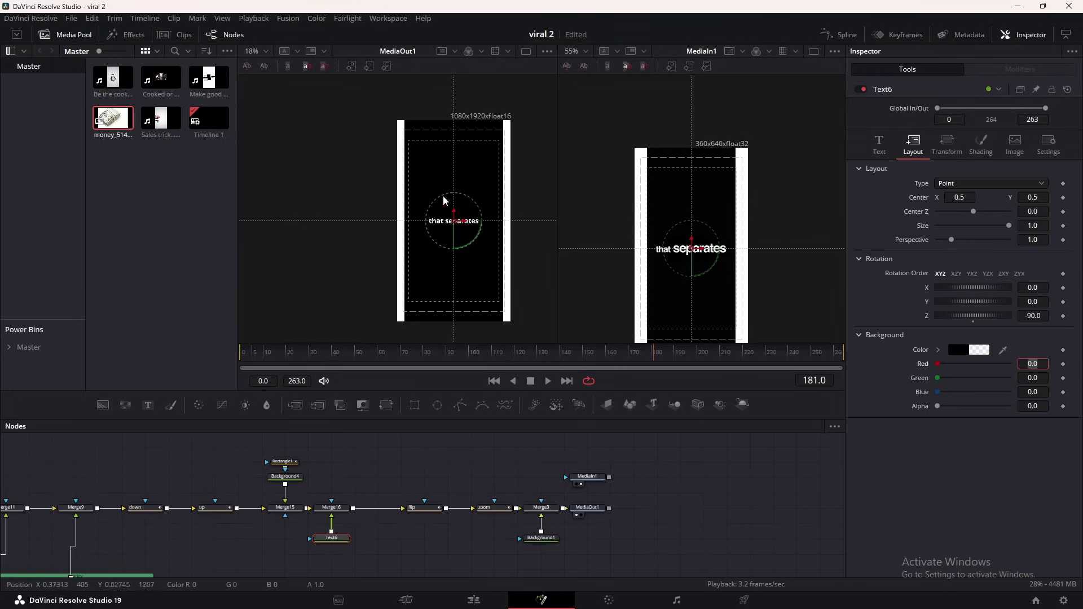
# Set the "that separates" text to Helvetica Bold Narrow Oblique with tracking 0.994.
pyautogui.scroll(3, 451, 209)
pyautogui.click(878, 144)
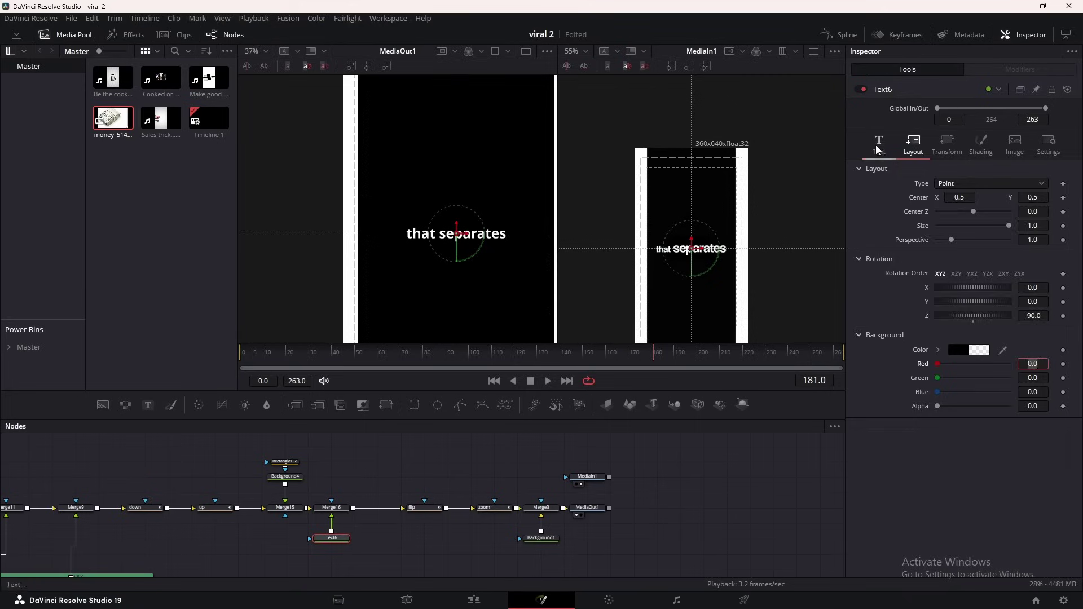
pyautogui.click(953, 268)
pyautogui.click(961, 284)
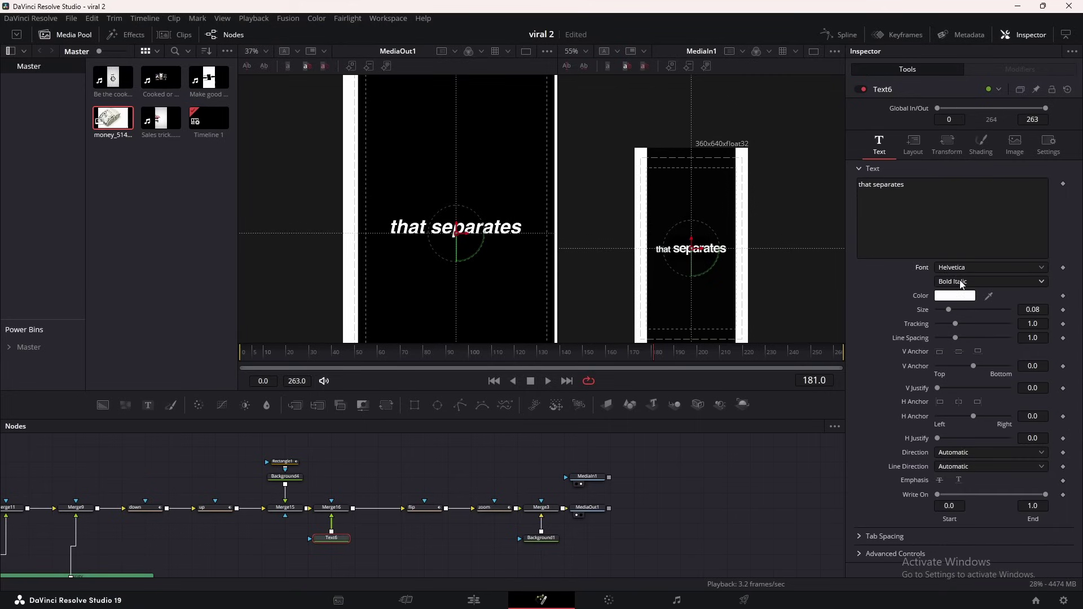
pyautogui.scroll(-1, 958, 323)
pyautogui.scroll(-2, 962, 281)
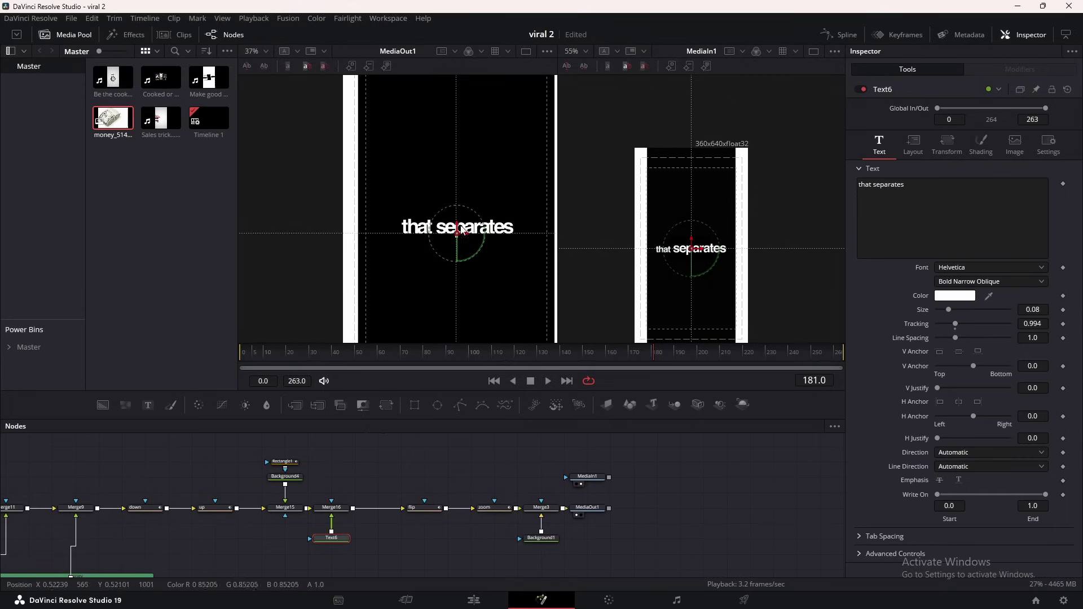
# Shift the "that separates" text's center slightly to align it with the reference and set its size to 0.0709.
pyautogui.click(913, 143)
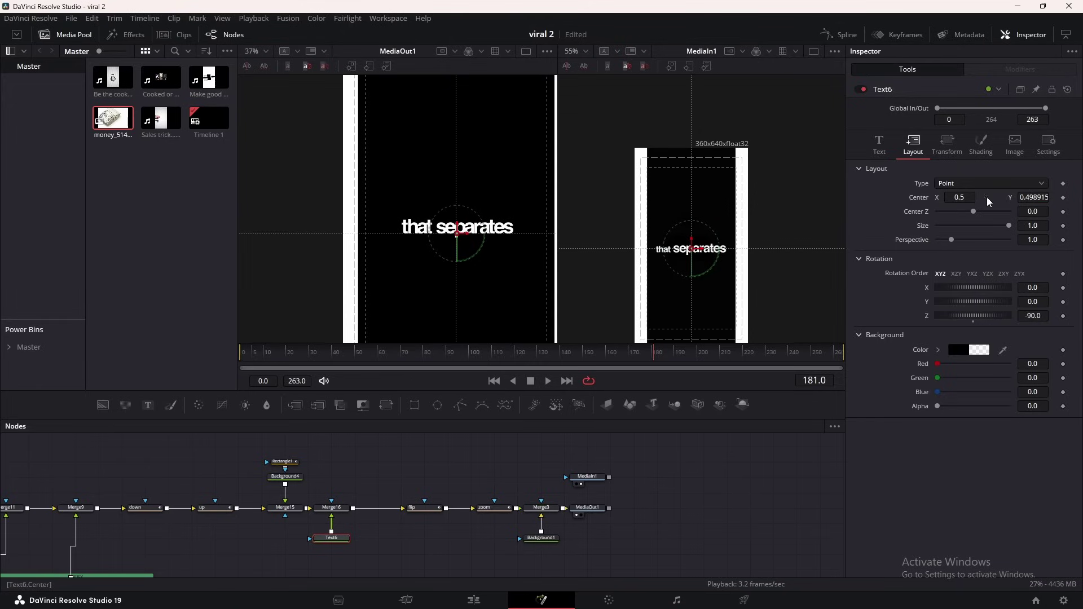
pyautogui.moveTo(965, 198); pyautogui.dragTo(960, 198)
pyautogui.click(889, 147)
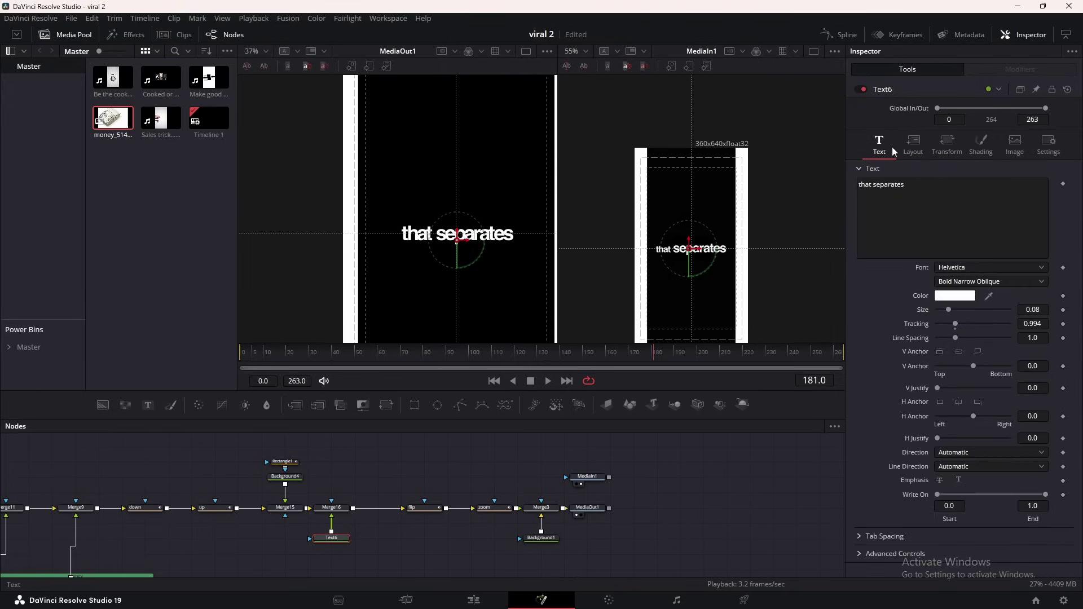
pyautogui.moveTo(951, 308); pyautogui.dragTo(948, 308)
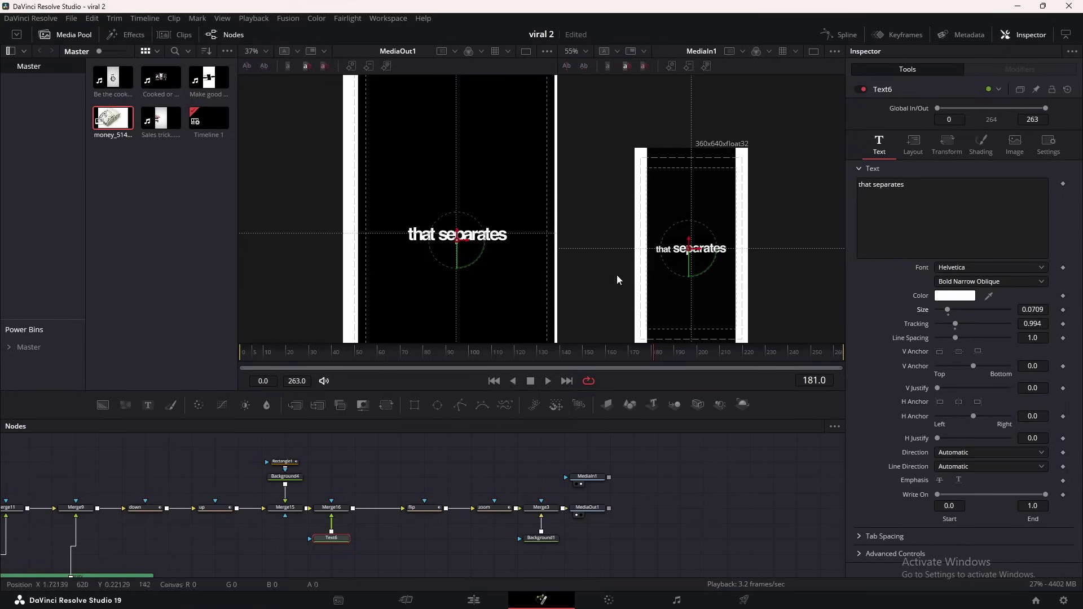
# Add Character Level Styling to the text and set only the word "separates" to size 0.11.
pyautogui.rightClick(943, 203)
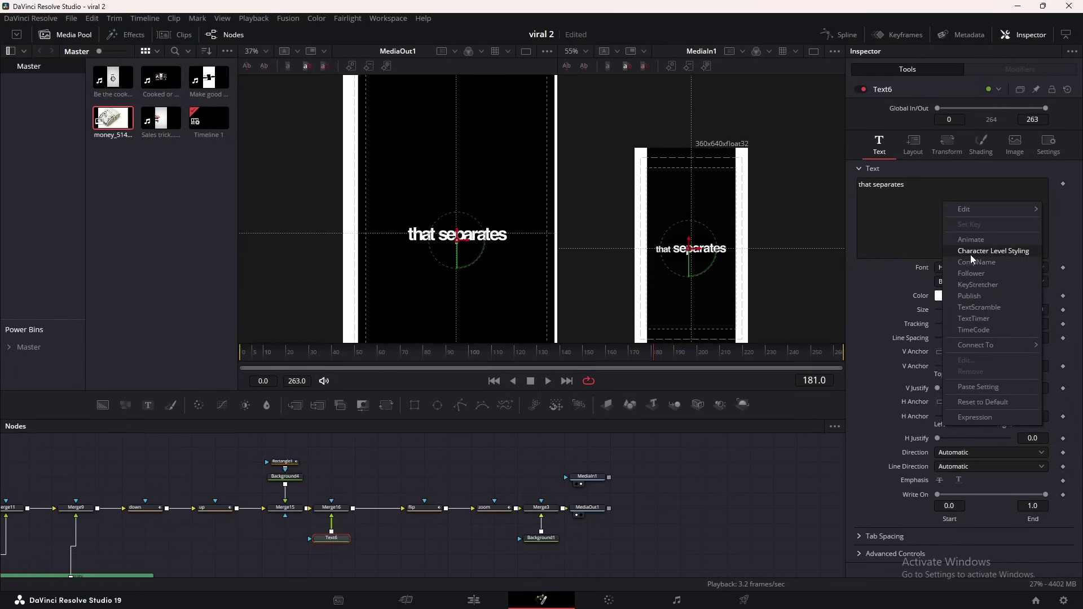
pyautogui.click(969, 255)
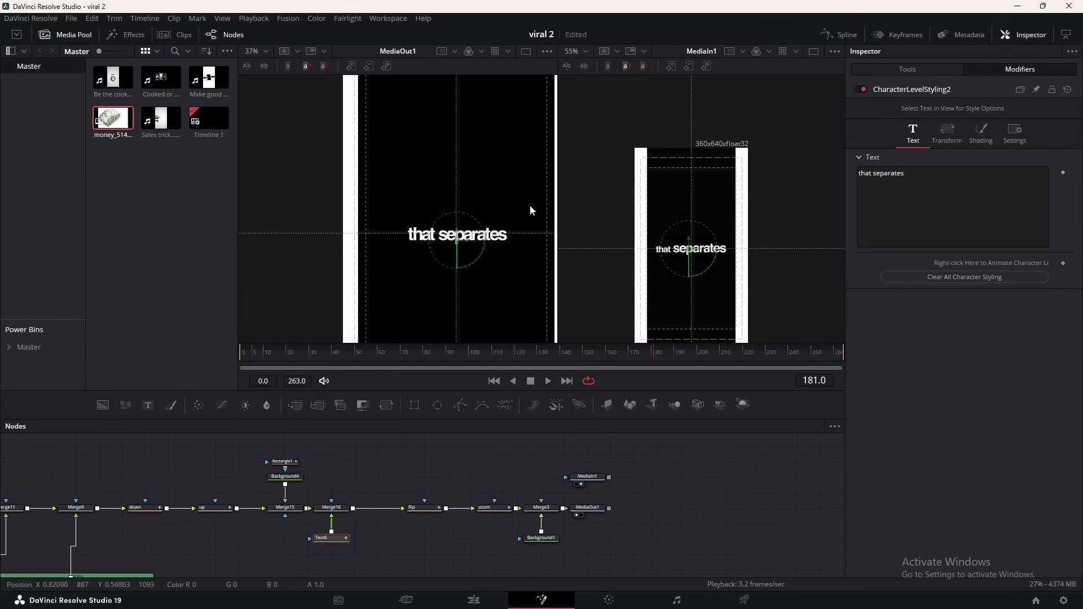
pyautogui.moveTo(530, 205); pyautogui.dragTo(446, 257)
pyautogui.click(341, 539)
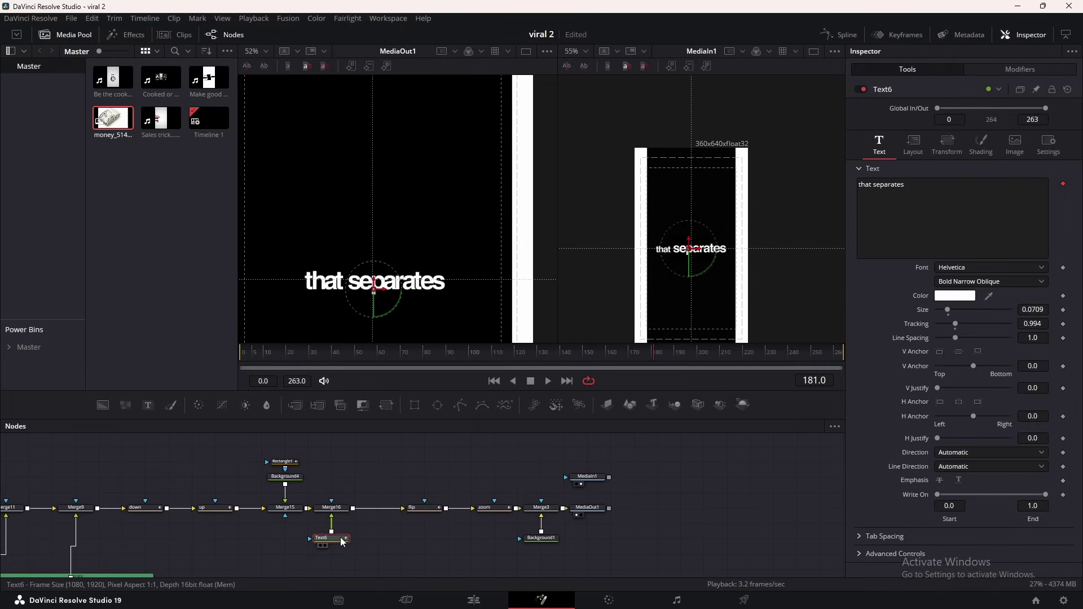
pyautogui.press('2')
pyautogui.moveTo(734, 227); pyautogui.dragTo(668, 310)
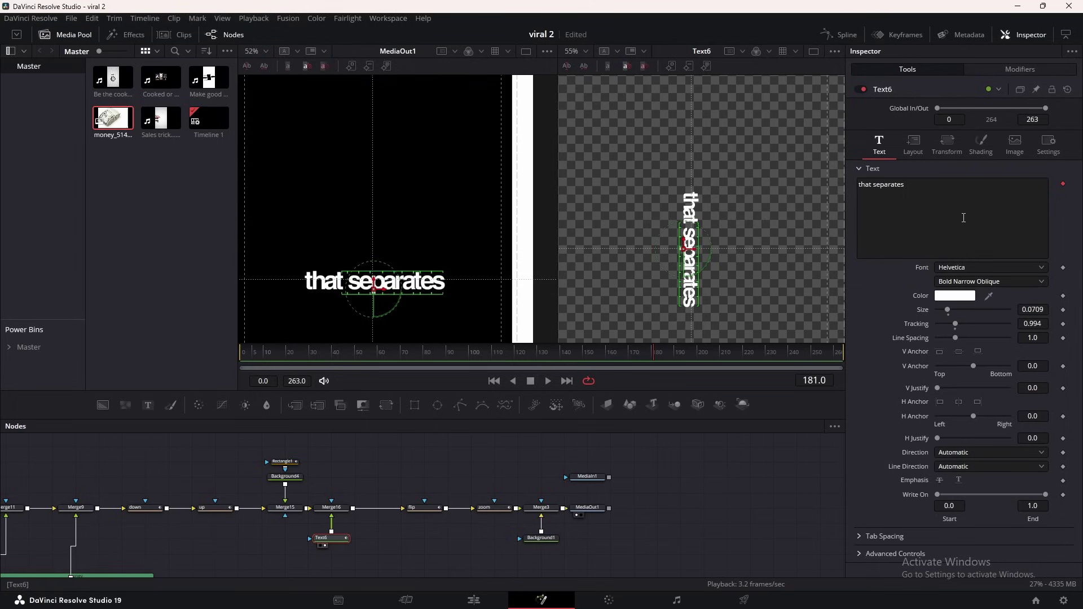
pyautogui.click(997, 91)
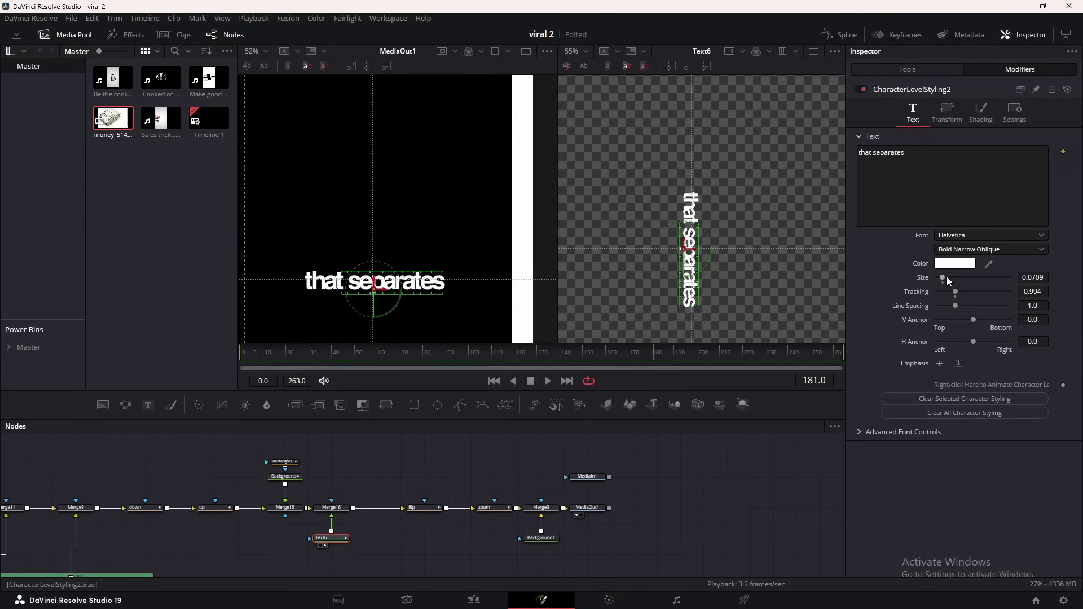
pyautogui.moveTo(943, 279); pyautogui.dragTo(948, 282)
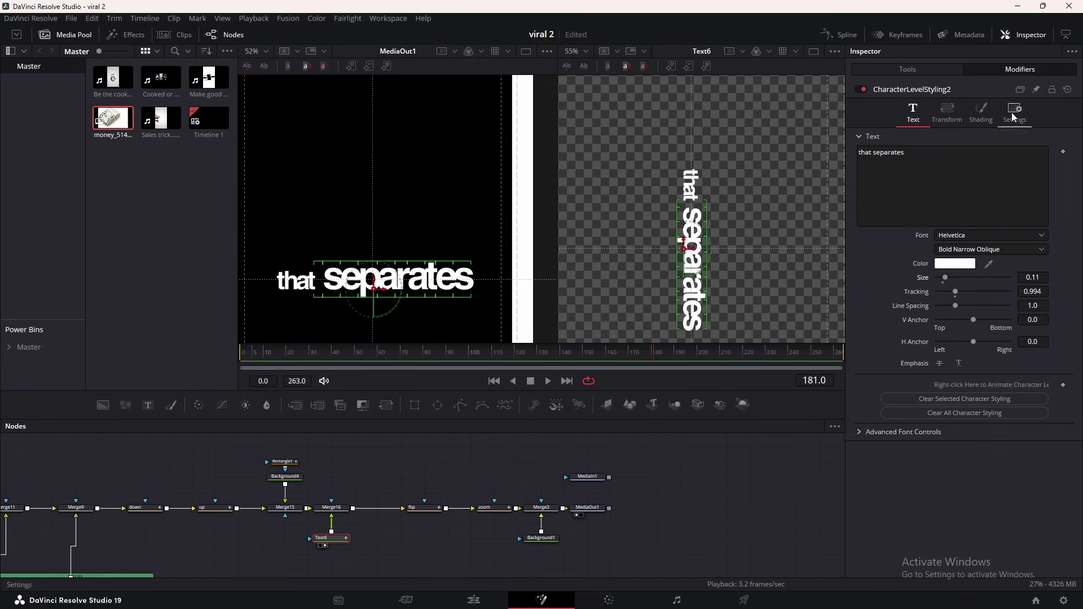
# Add a Follower modifier to the styled text and set its order to Manual Curve.
pyautogui.rightClick(965, 176)
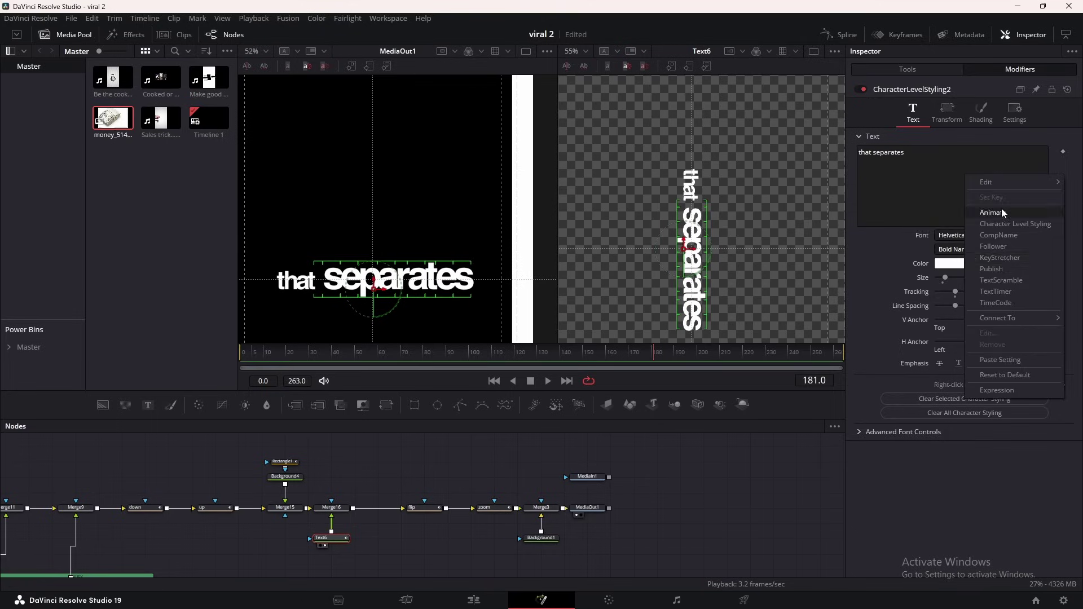
pyautogui.click(1001, 248)
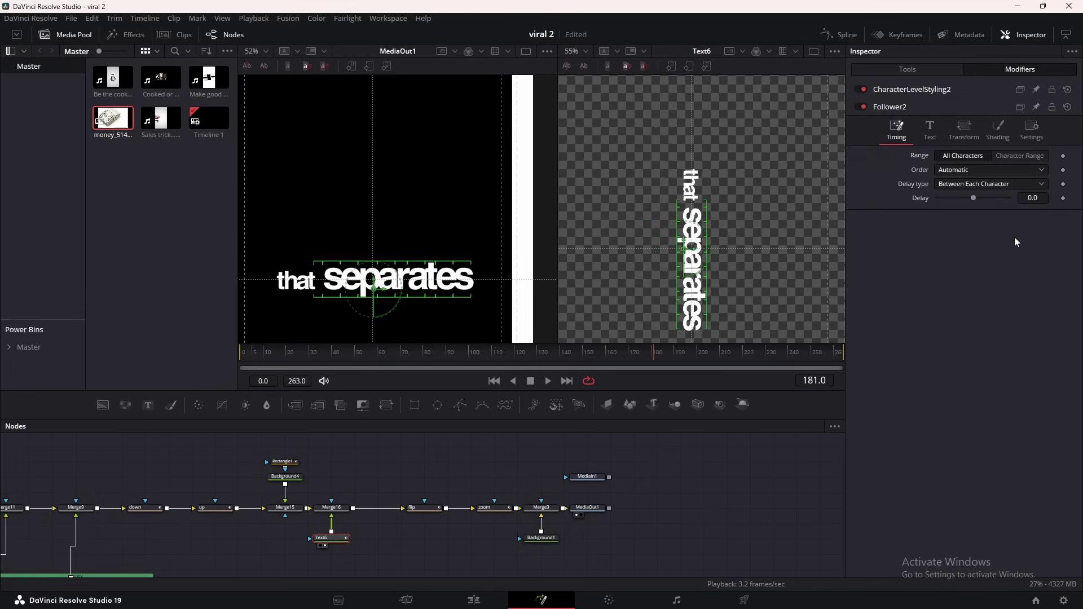
pyautogui.click(972, 170)
pyautogui.press('Escape')
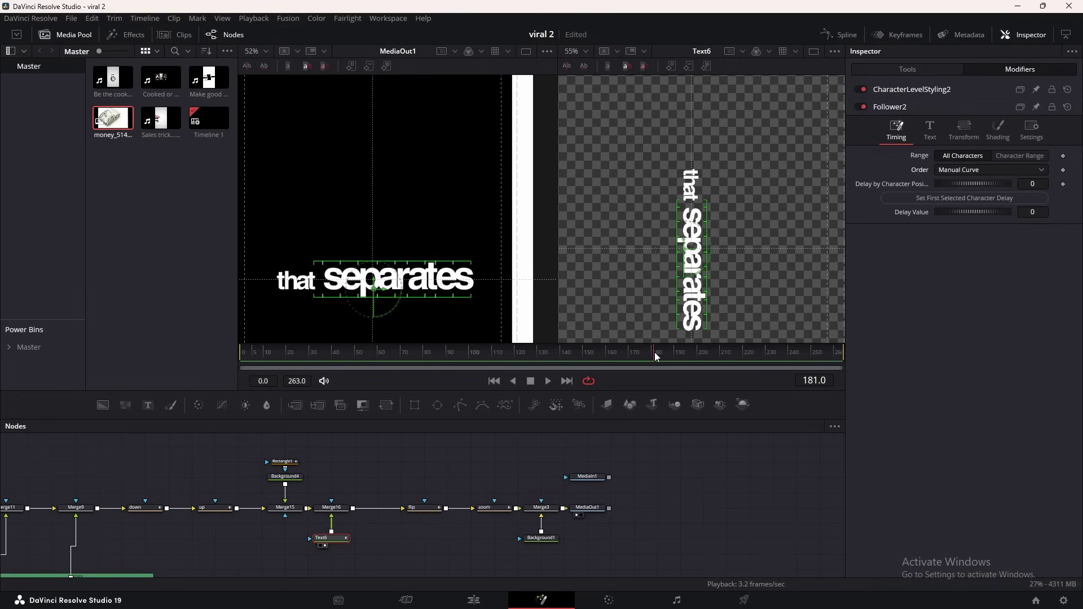
# At frame 166, keyframe the Follower's delay by character position and set the first character delay of "that" to 0.
pyautogui.moveTo(587, 476); pyautogui.dragTo(646, 298)
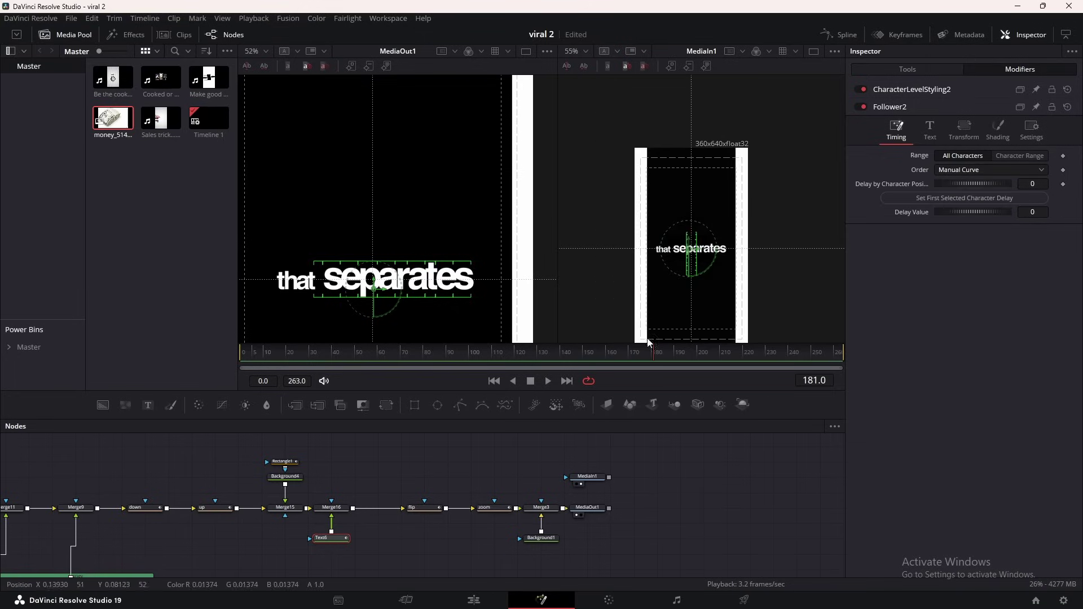
pyautogui.click(630, 355)
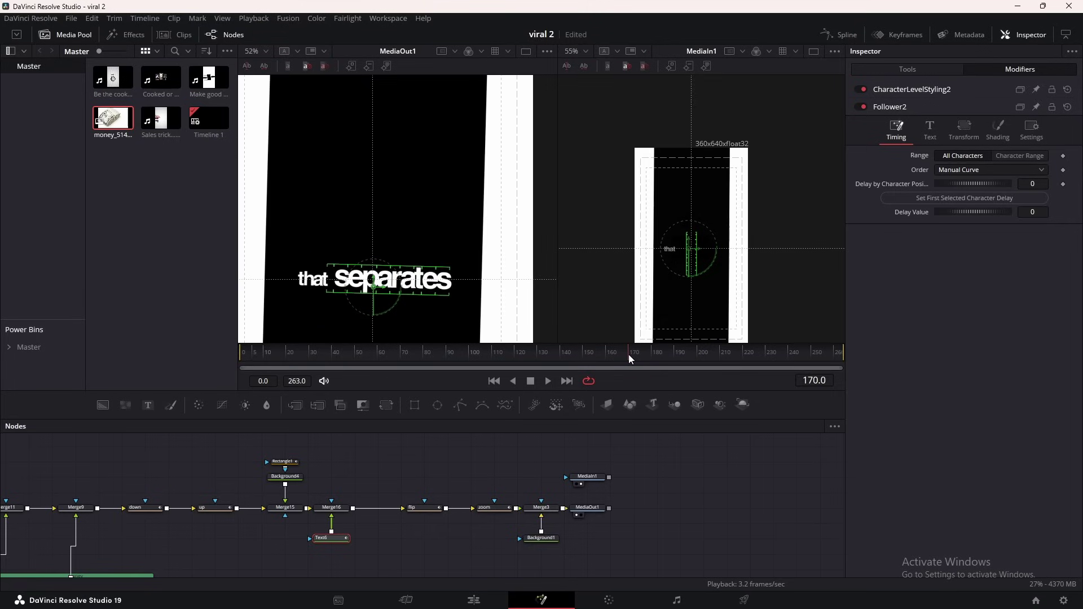
pyautogui.moveTo(629, 354); pyautogui.dragTo(621, 354)
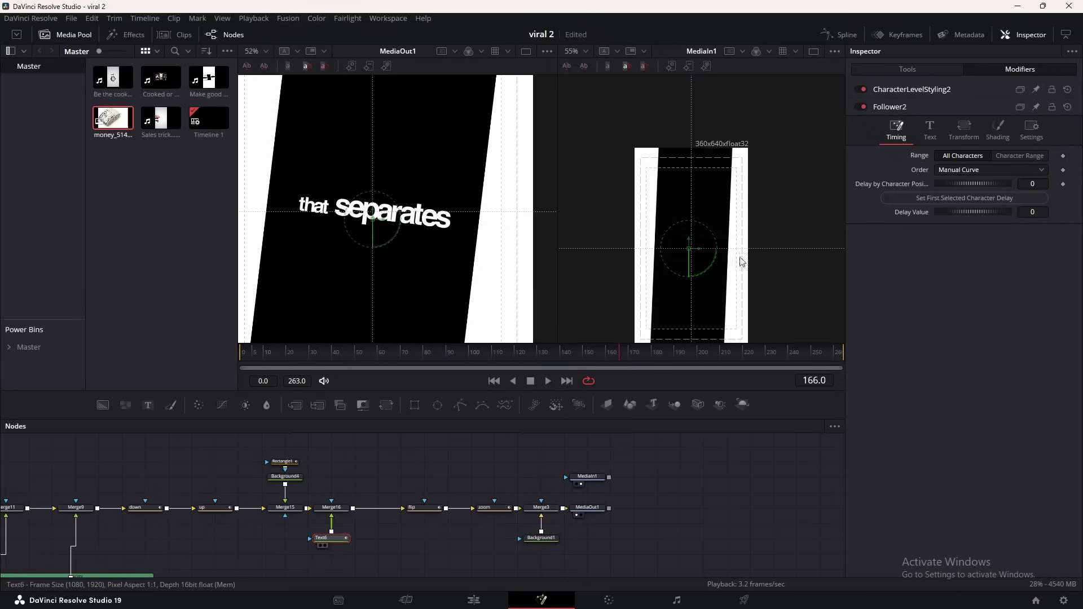
pyautogui.press('2')
pyautogui.moveTo(721, 152); pyautogui.dragTo(647, 201)
pyautogui.click(1062, 184)
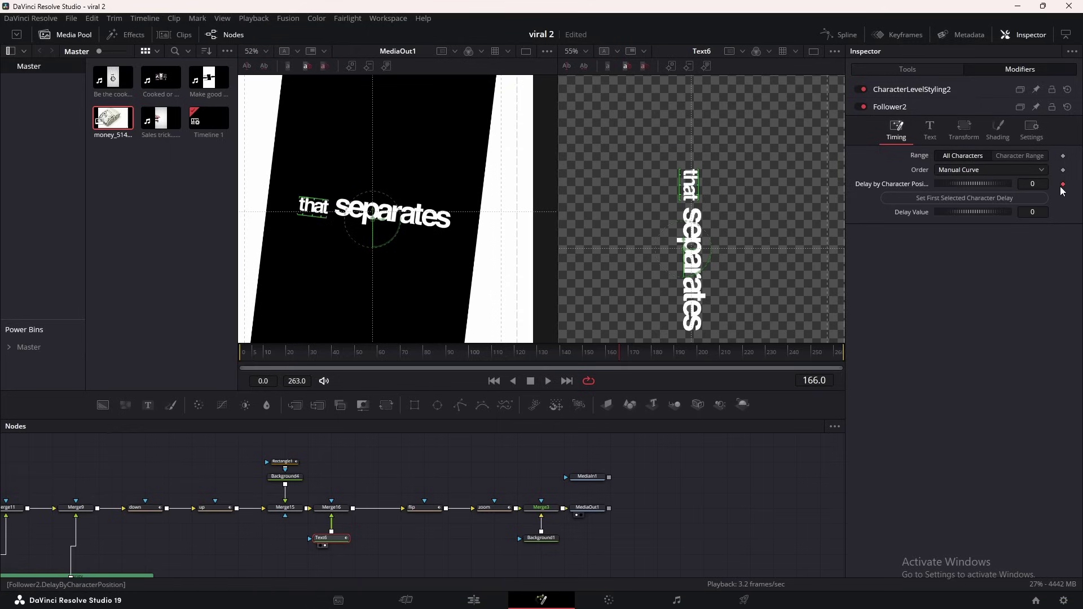
pyautogui.click(1014, 198)
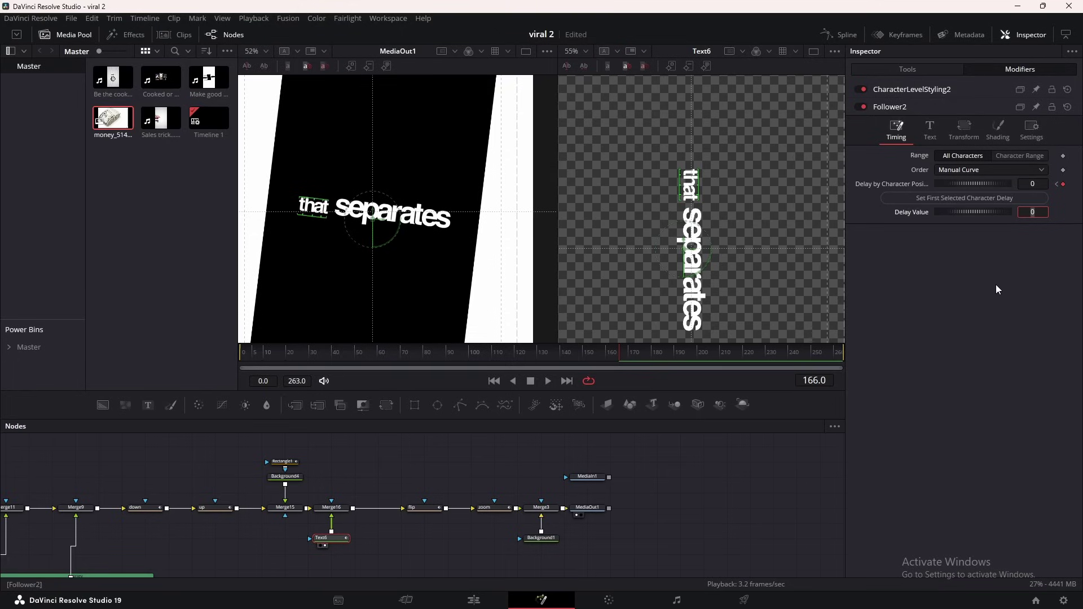
# Give the word "separates" a Follower delay value of 8 from its first character.
pyautogui.write('8')
pyautogui.press('Return')
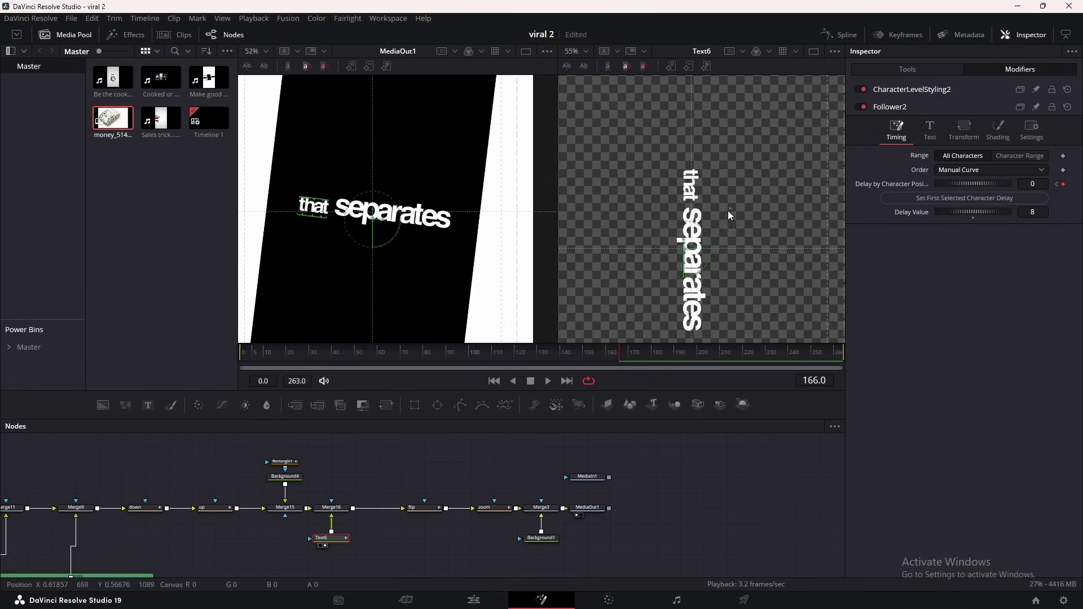
pyautogui.moveTo(731, 207); pyautogui.dragTo(639, 324)
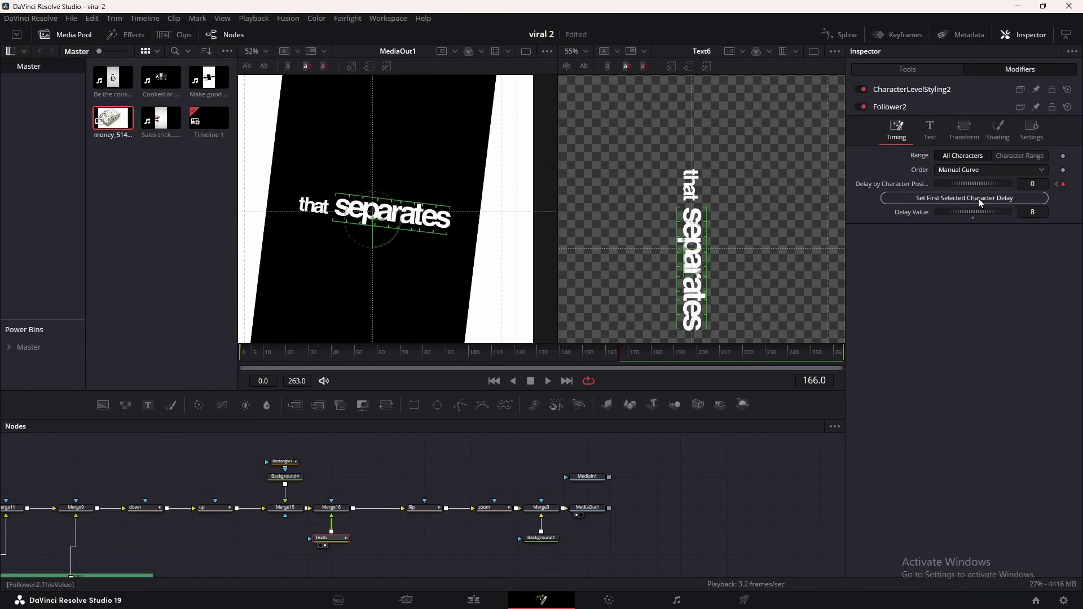
# Fit the Follower's delay-by-character curve in the Spline editor and make its keyframes Step In.
pyautogui.click(838, 34)
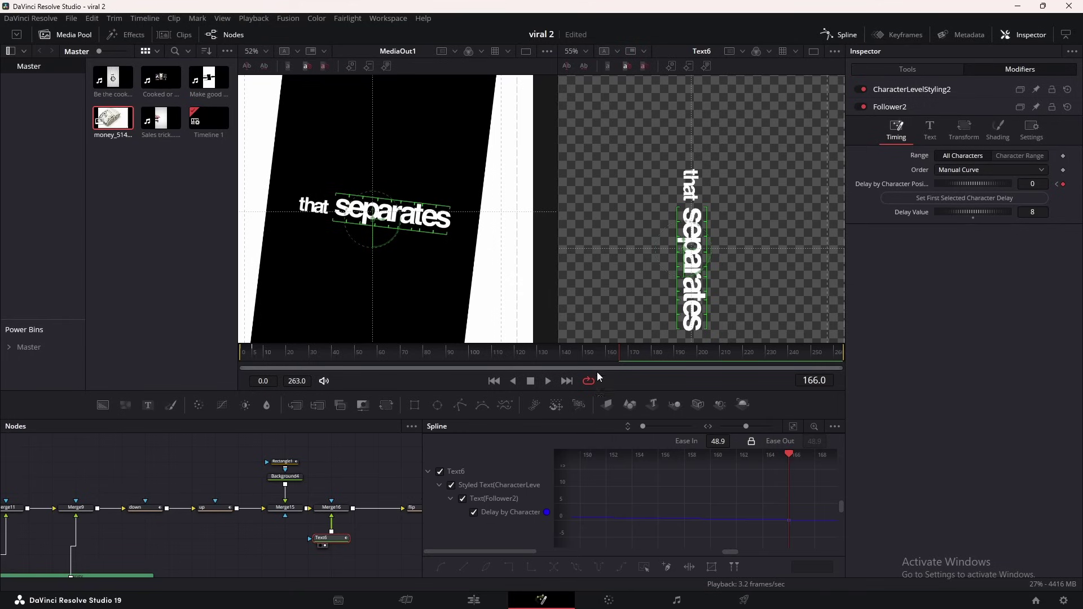
pyautogui.click(793, 427)
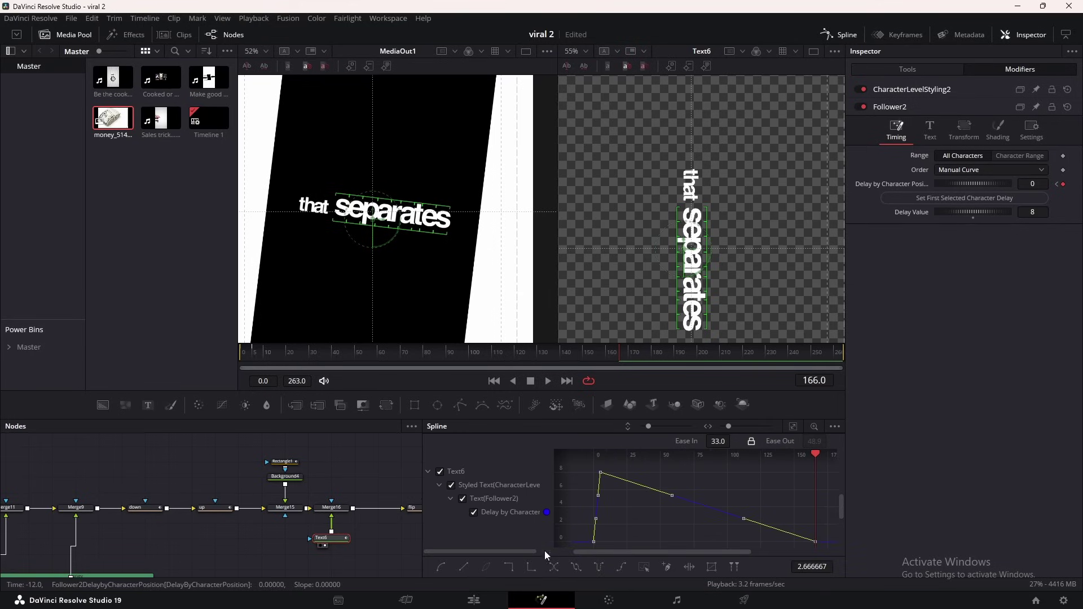
pyautogui.click(508, 567)
pyautogui.click(859, 35)
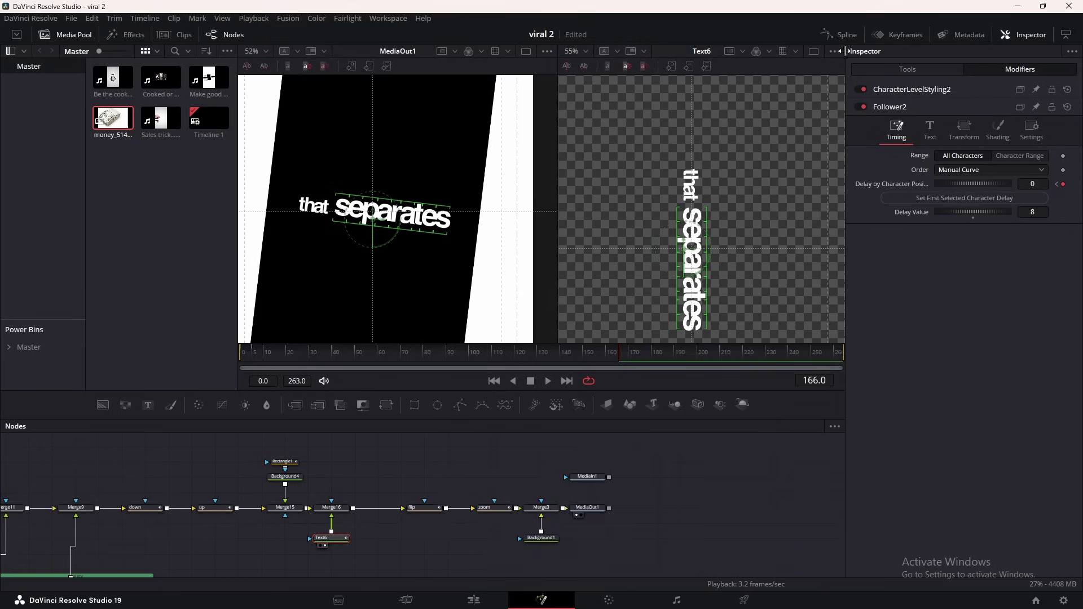
# Keyframe the Follower's shading opacity from 0 at frame 166 to 1.0 at frame 171.
pyautogui.click(997, 129)
pyautogui.click(1063, 245)
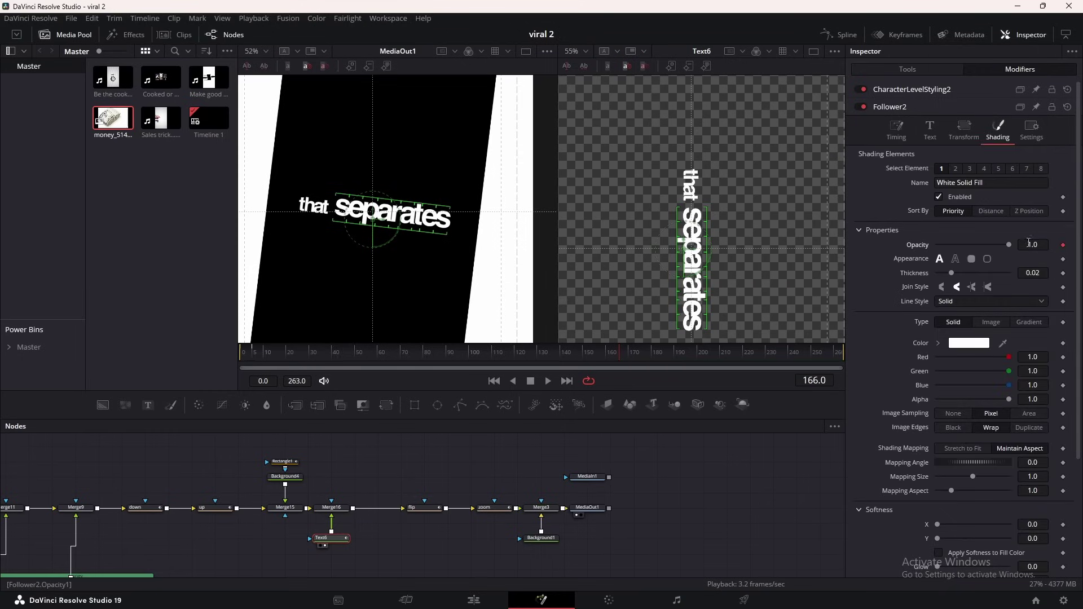
pyautogui.moveTo(1009, 244); pyautogui.dragTo(678, 456)
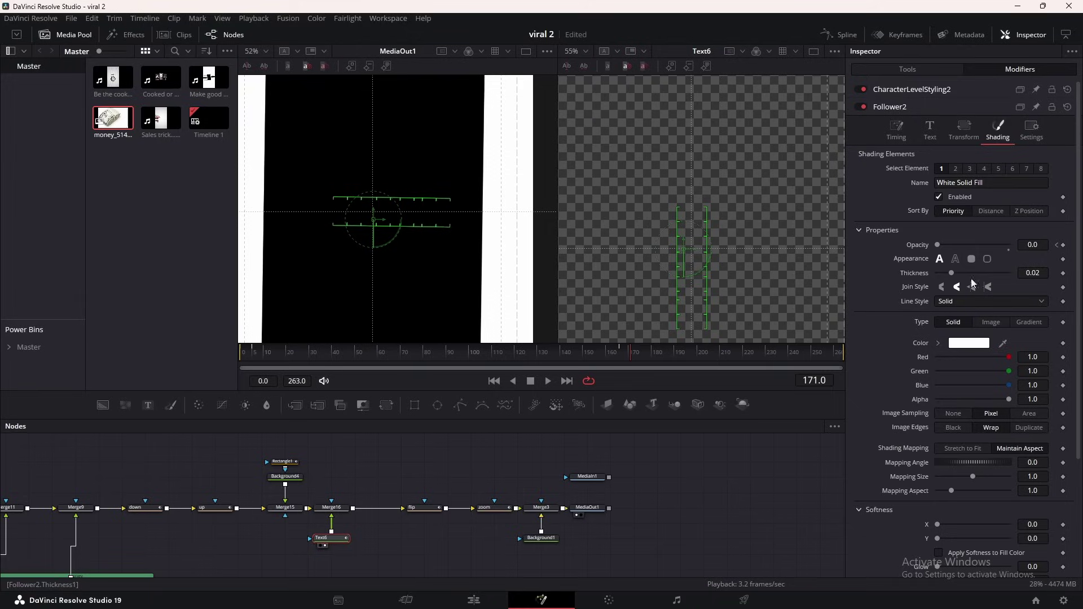
pyautogui.moveTo(938, 245); pyautogui.dragTo(1009, 245)
# Play back the "that separates" word fade-in beside the MediaIn1 reference to compare the timing.
pyautogui.moveTo(587, 477); pyautogui.dragTo(648, 259)
pyautogui.click(664, 452)
pyautogui.press('space')
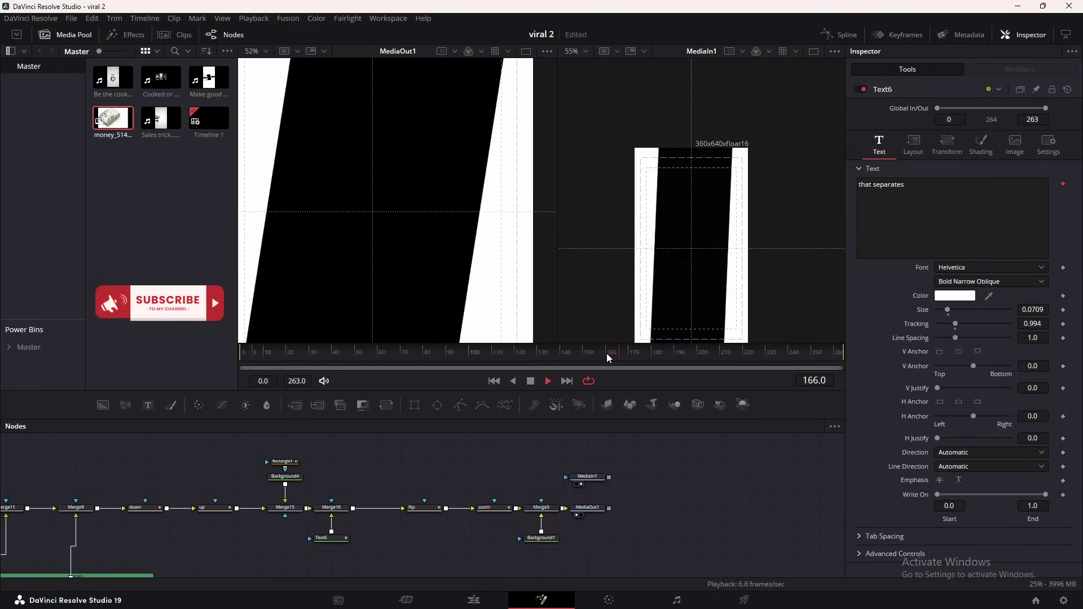
pyautogui.press('space')
pyautogui.scroll(-5, 431, 252)
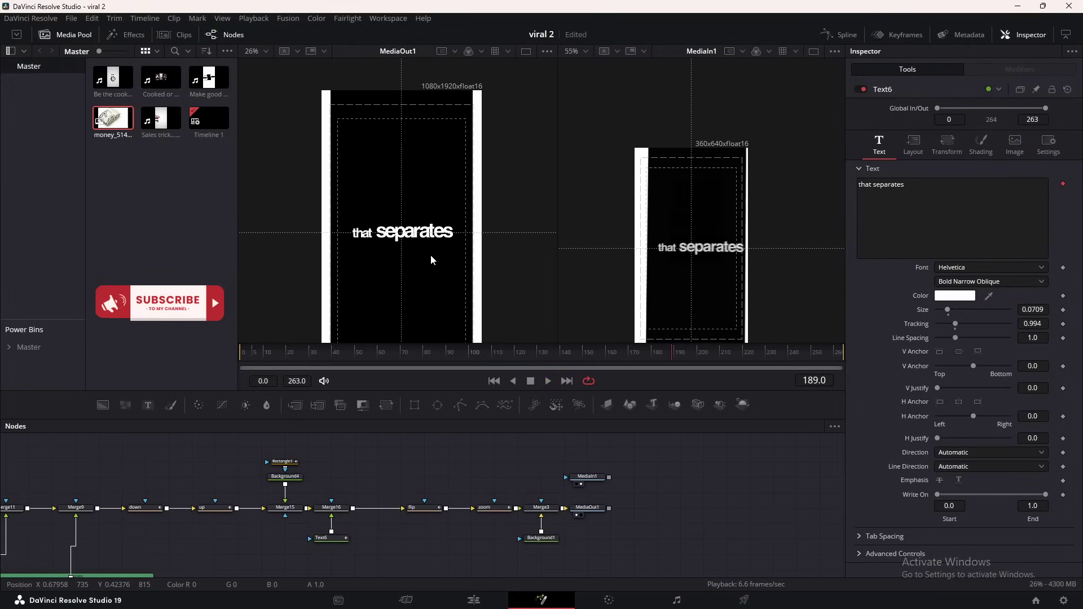
pyautogui.click(641, 353)
pyautogui.press('space')
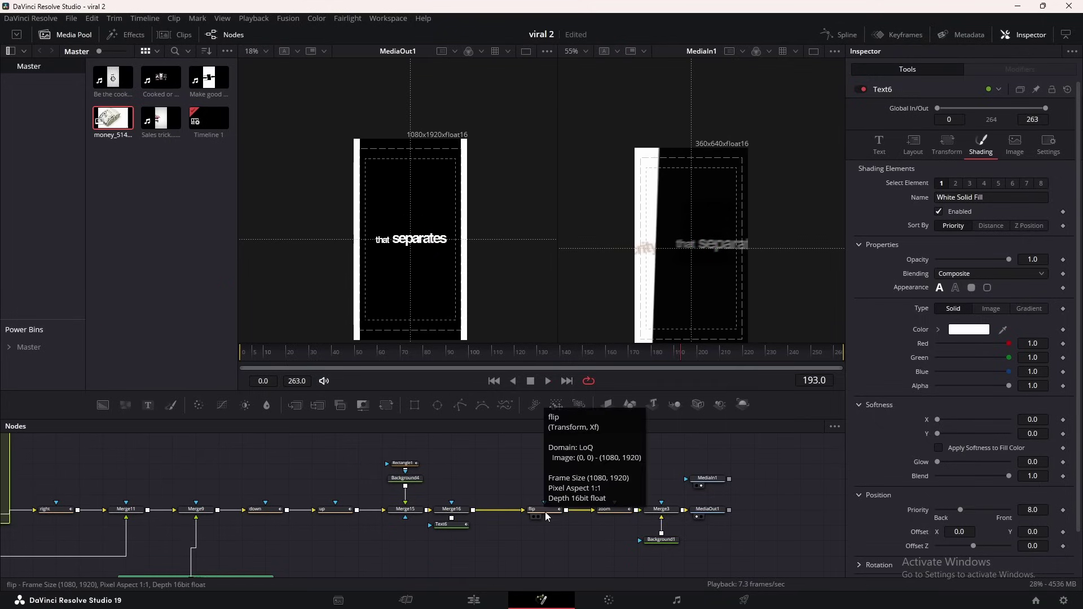
# Space the final merge and output nodes away from "zoom" and insert a Transform node between "zoom" and that merge.
pyautogui.click(516, 514)
pyautogui.moveTo(745, 466); pyautogui.dragTo(626, 550)
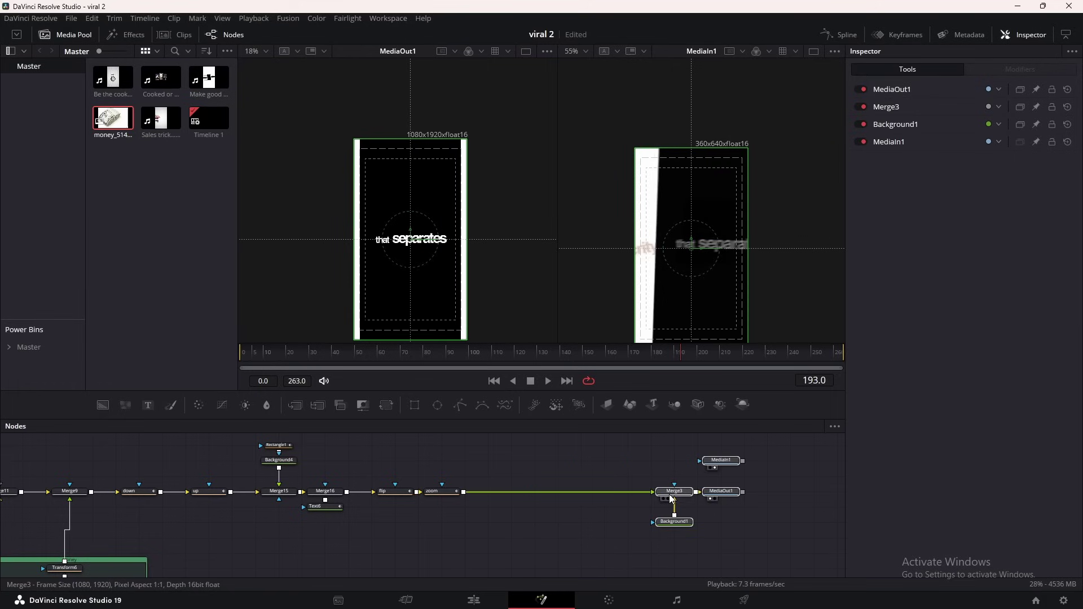
pyautogui.click(577, 514)
pyautogui.moveTo(363, 403); pyautogui.dragTo(563, 495)
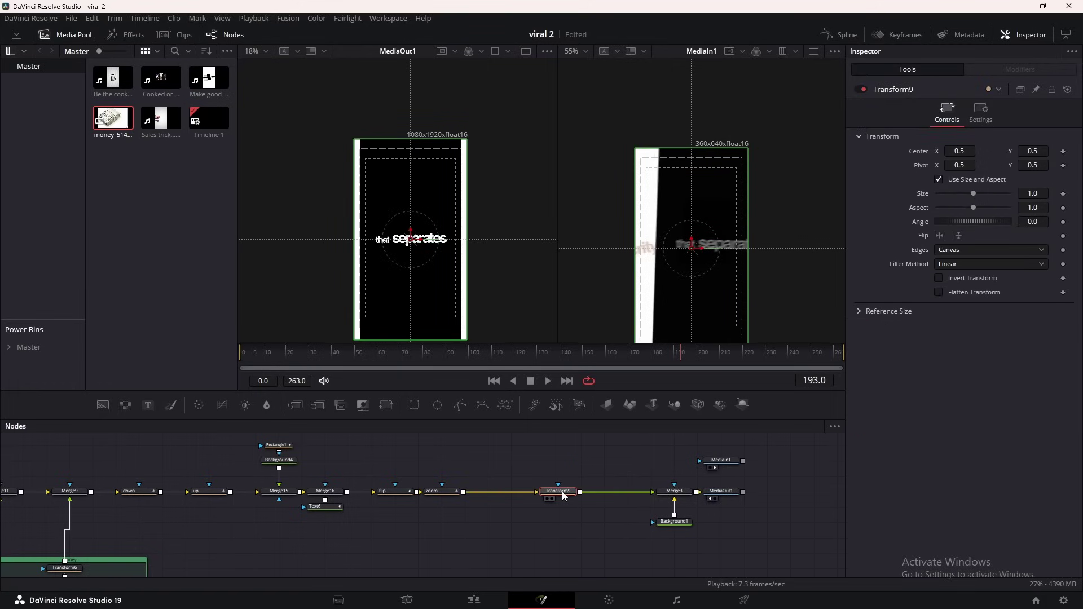
# Rename the new Transform node as "flip left".
pyautogui.press('F2')
pyautogui.write('fli')
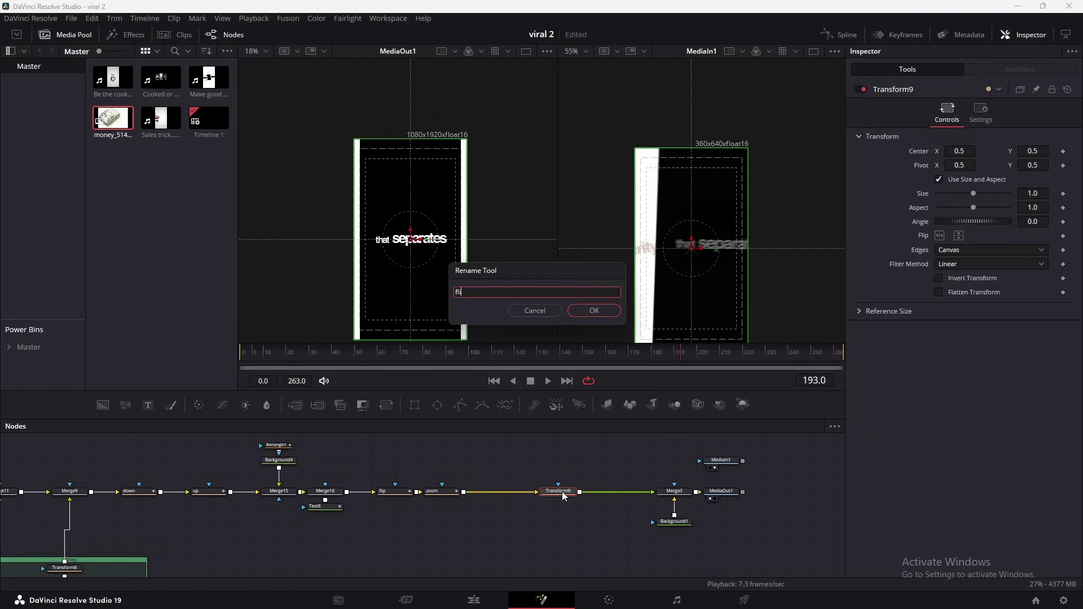
pyautogui.write('p left')
pyautogui.press('Return')
# Keyframe the flipleft node's angle at 0.0 on frame 182.
pyautogui.click(442, 490)
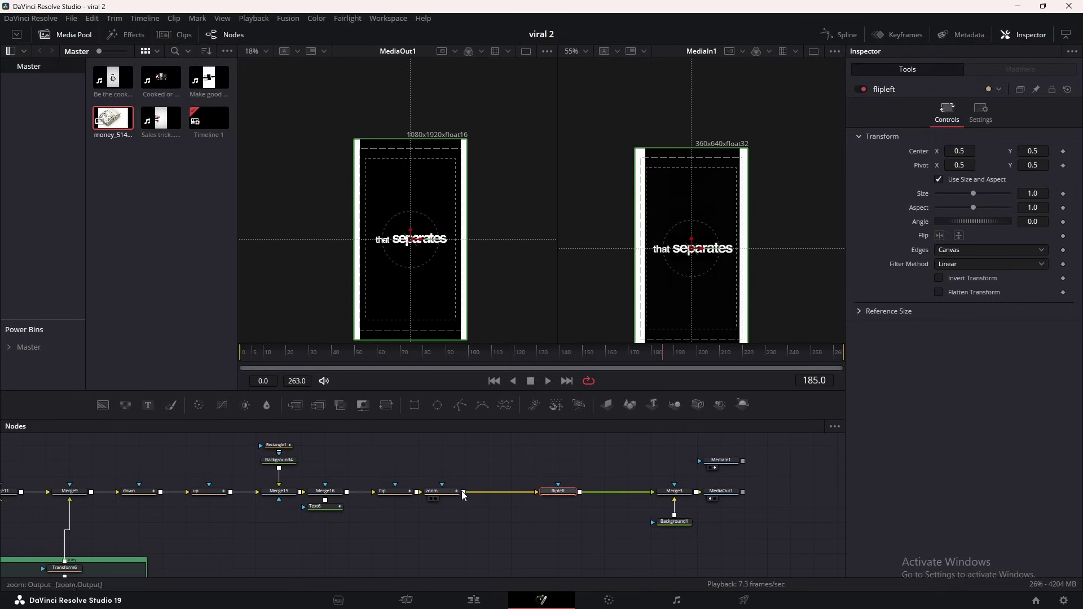
pyautogui.moveTo(679, 351); pyautogui.dragTo(656, 357)
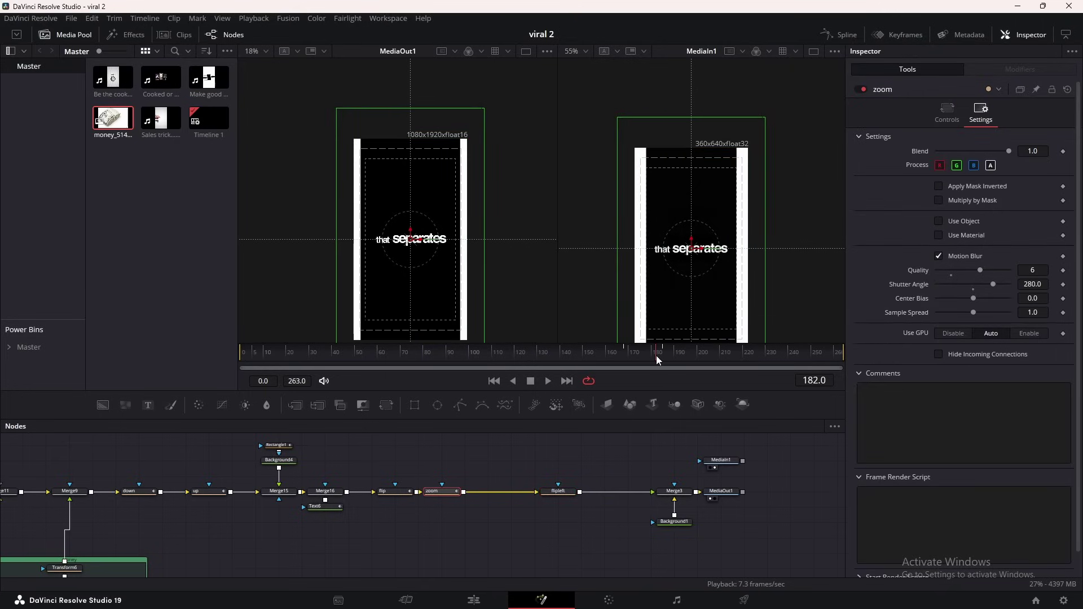
pyautogui.click(570, 490)
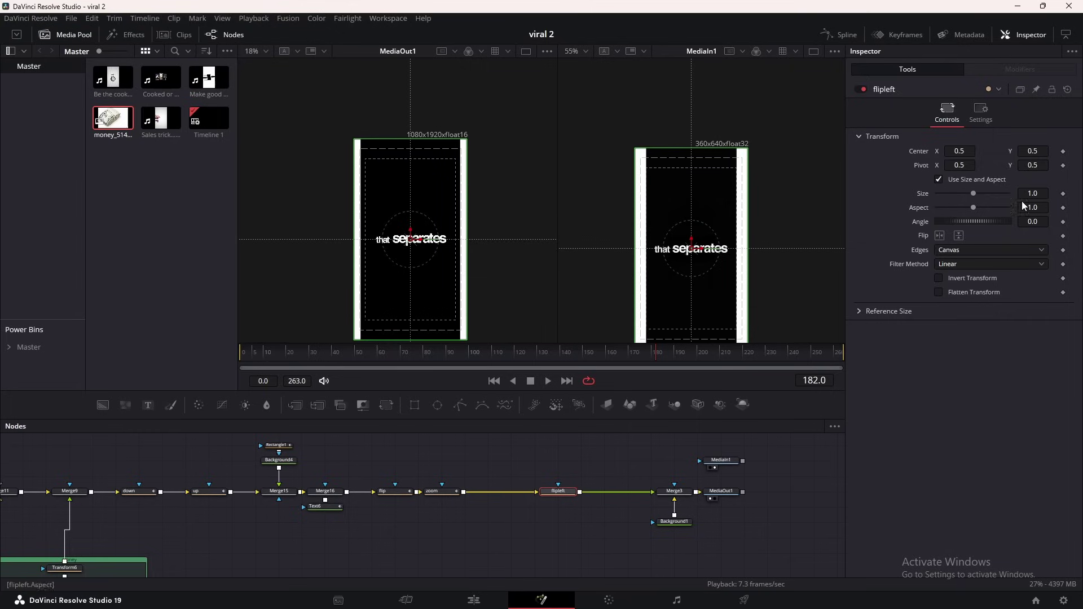
pyautogui.click(1063, 223)
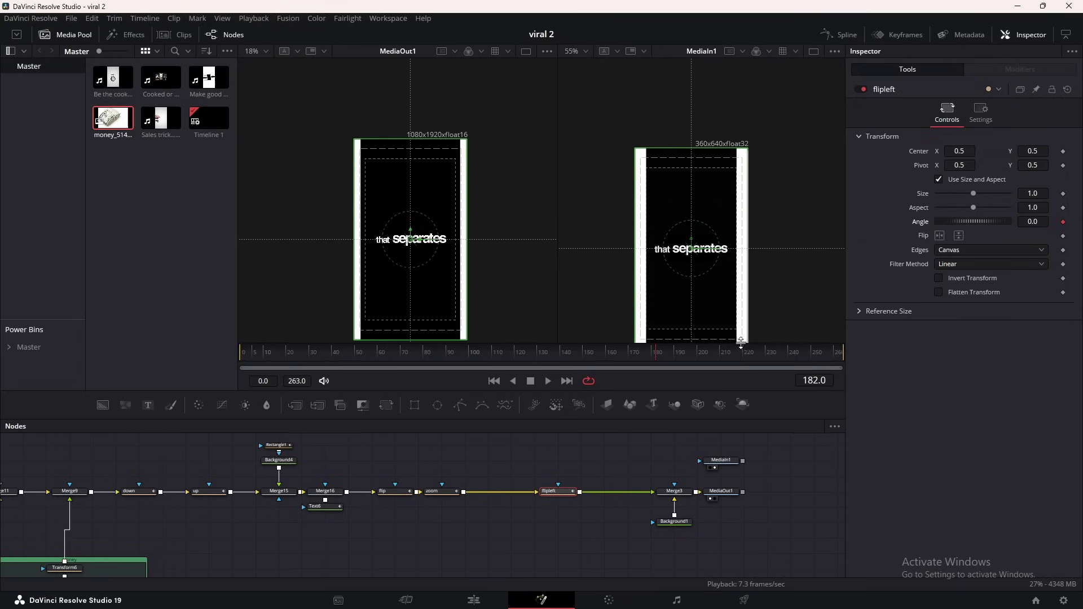
# At frame 205, set flipleft's angle to -7.9 and its pivot Y to -3.315, matching the tilted edge in the reference.
pyautogui.moveTo(668, 351); pyautogui.dragTo(709, 355)
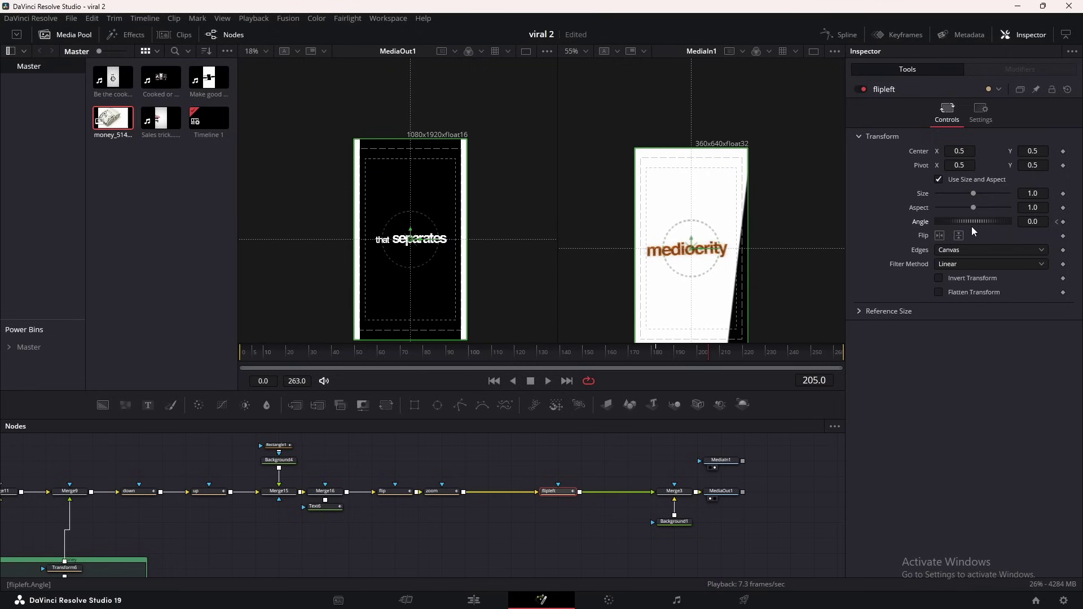
pyautogui.moveTo(970, 223); pyautogui.dragTo(964, 223)
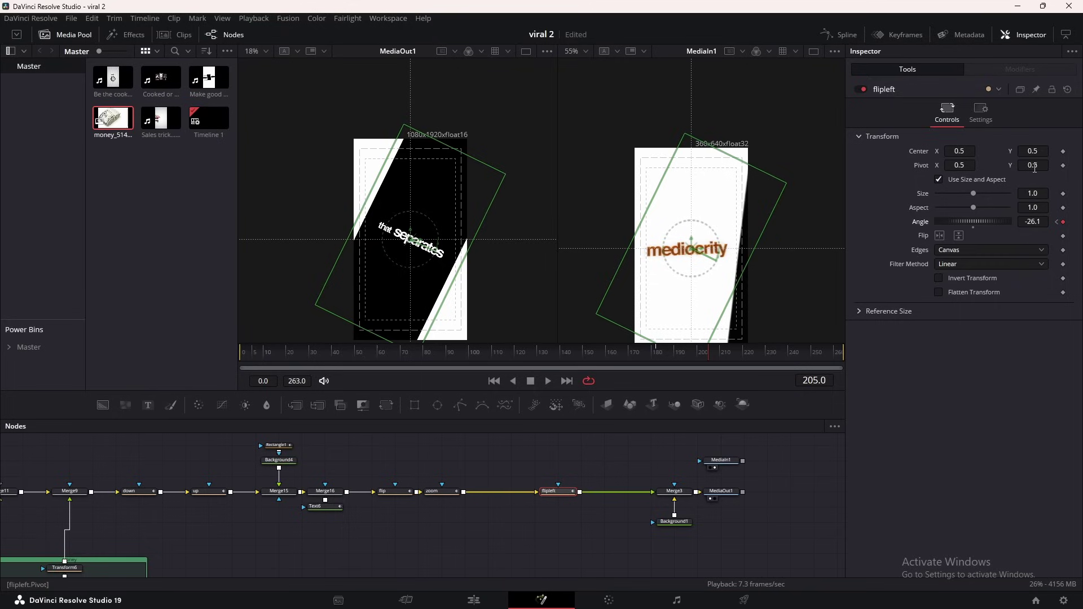
pyautogui.moveTo(1032, 165); pyautogui.dragTo(341, 166)
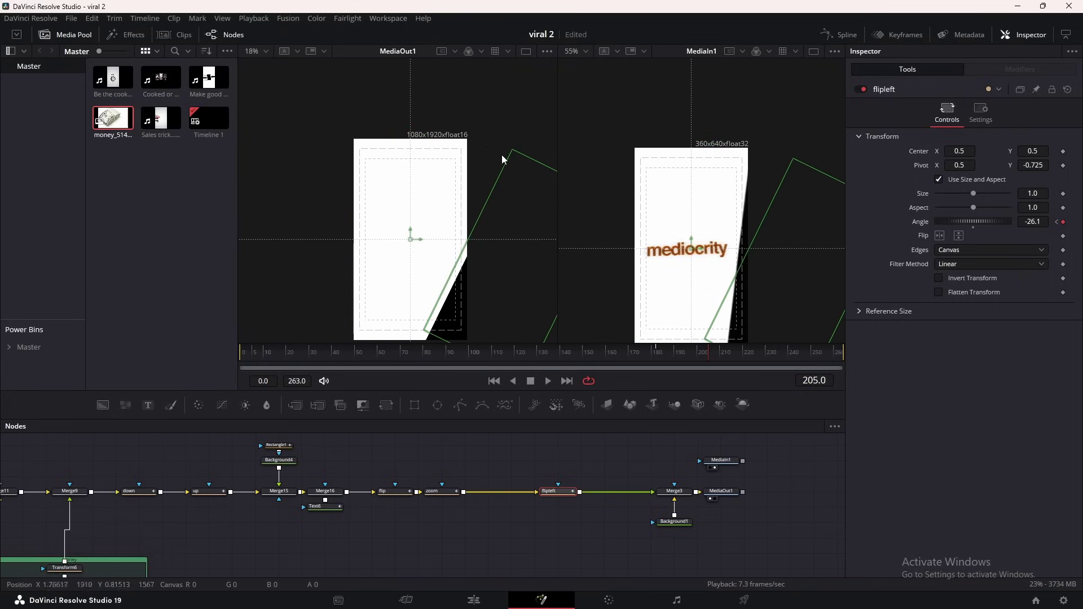
pyautogui.moveTo(497, 248); pyautogui.dragTo(474, 176)
pyautogui.moveTo(1031, 222); pyautogui.dragTo(1069, 222)
pyautogui.moveTo(1032, 165); pyautogui.dragTo(959, 165)
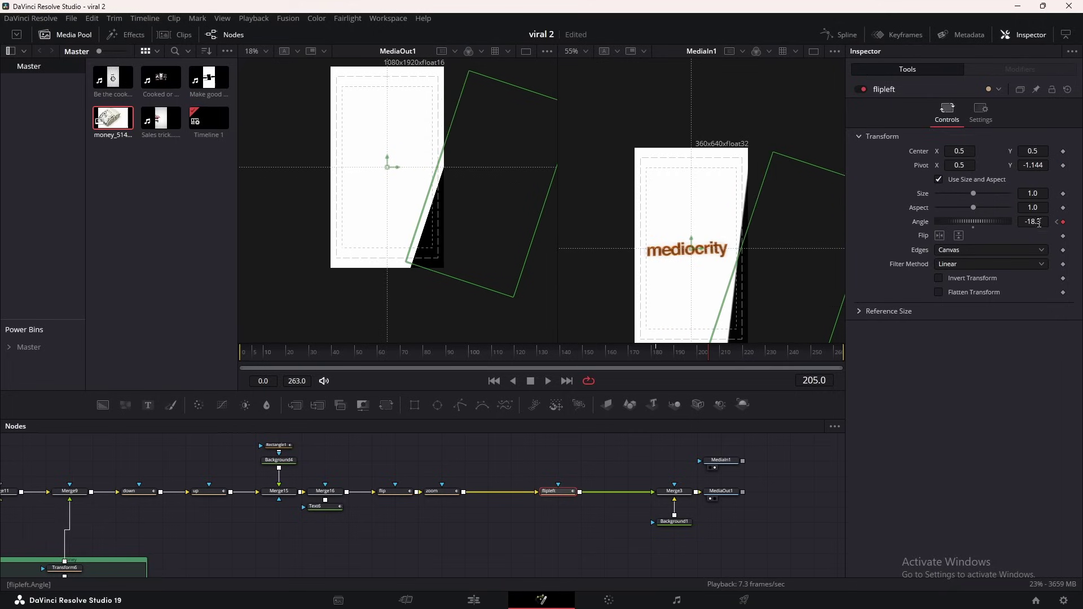
pyautogui.moveTo(1031, 222); pyautogui.dragTo(1061, 222)
pyautogui.moveTo(1032, 165); pyautogui.dragTo(1010, 165)
pyautogui.moveTo(1031, 222); pyautogui.dragTo(1041, 221)
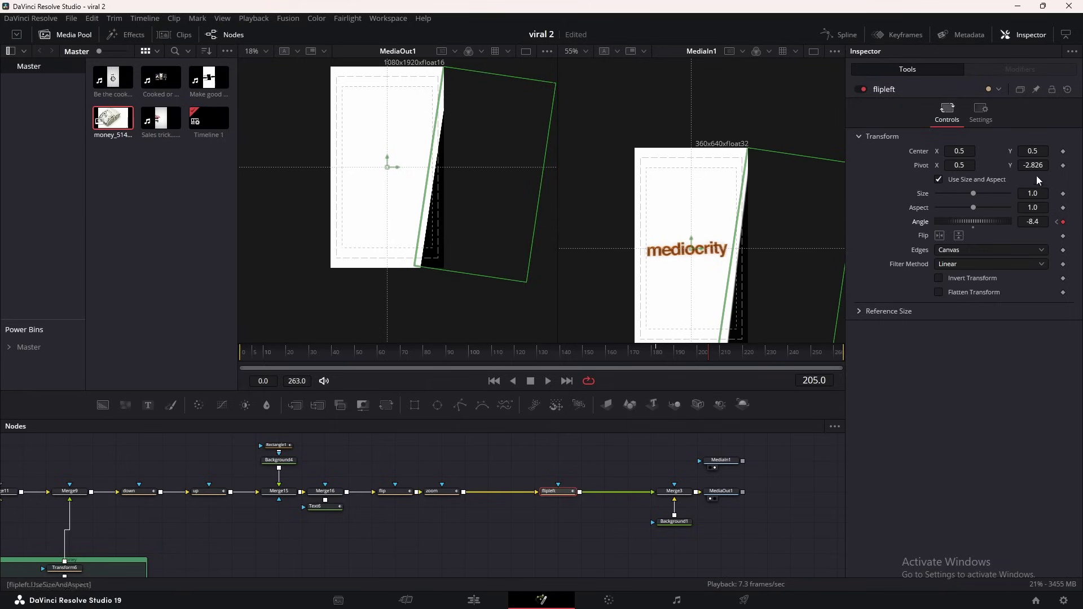
pyautogui.moveTo(1032, 165); pyautogui.dragTo(1009, 166)
pyautogui.moveTo(1032, 221); pyautogui.dragTo(1041, 221)
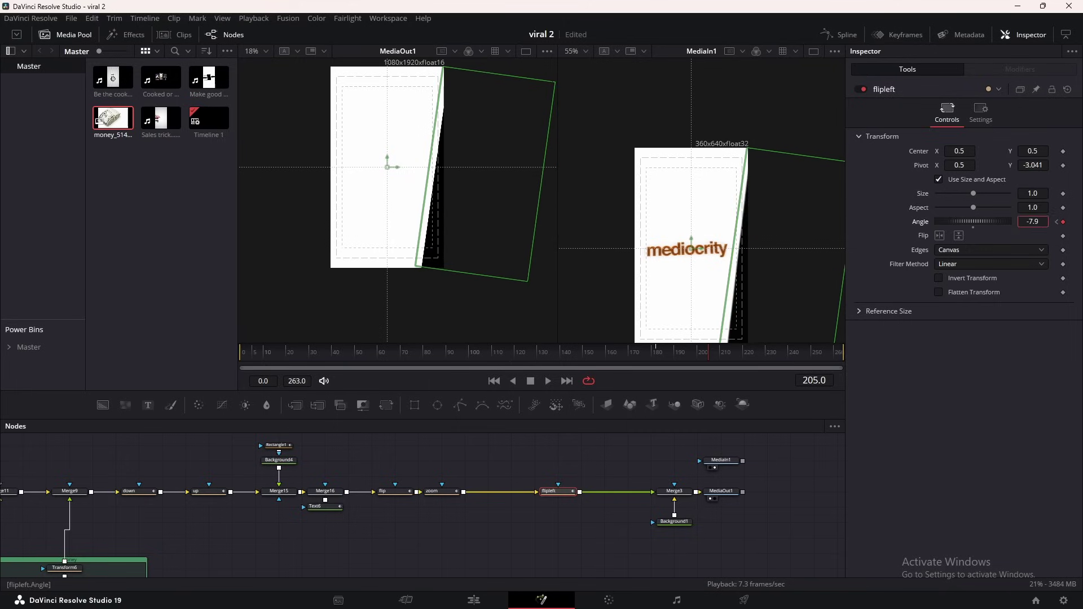
pyautogui.moveTo(1037, 165); pyautogui.dragTo(1009, 165)
# Increase the easing on both flipleft angle keyframes and enable the node's motion blur with quality 6 and shutter angle 280.
pyautogui.click(839, 34)
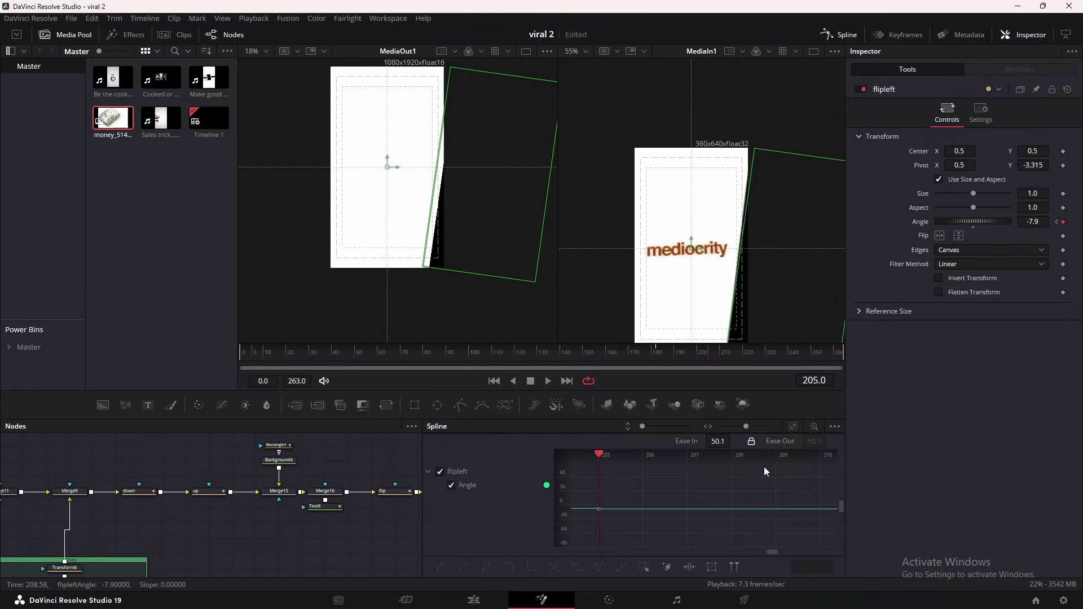
pyautogui.click(793, 427)
pyautogui.hotkey('ctrl', 'a')
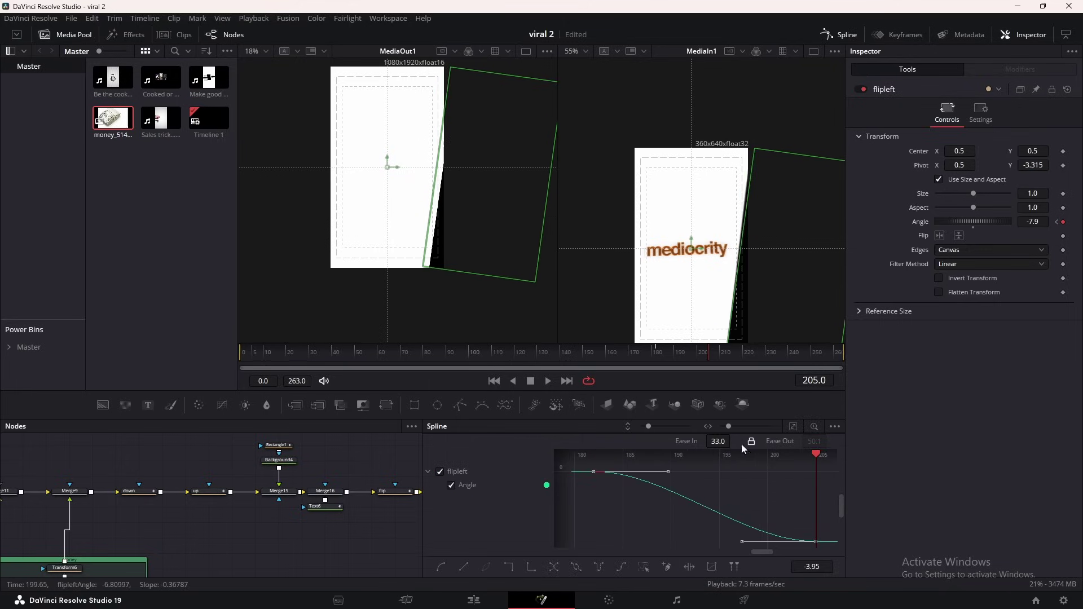
pyautogui.moveTo(742, 444); pyautogui.dragTo(755, 444)
pyautogui.click(840, 35)
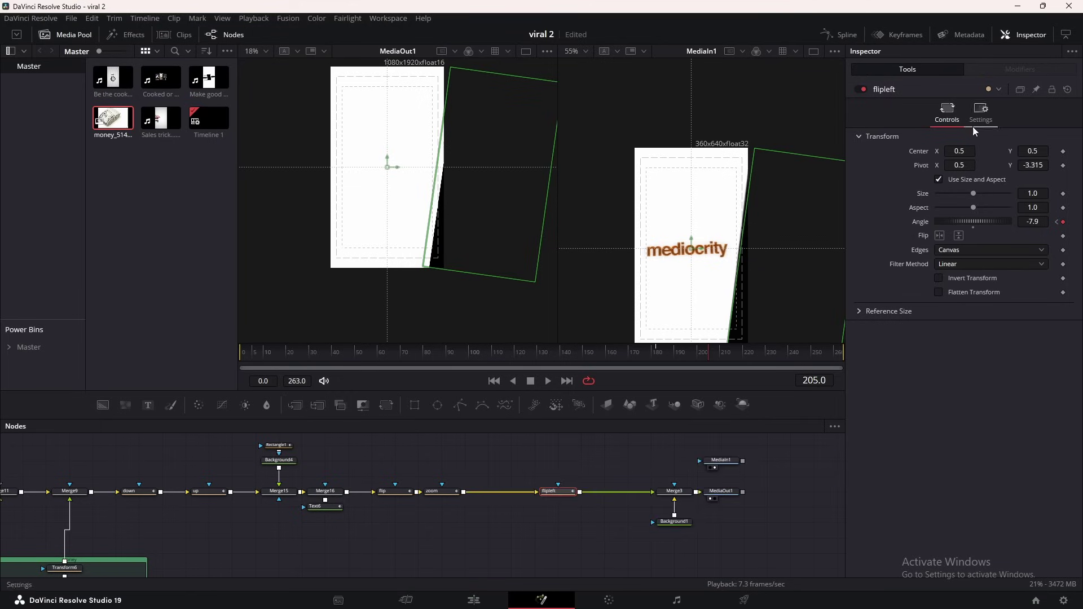
pyautogui.click(980, 112)
pyautogui.click(971, 256)
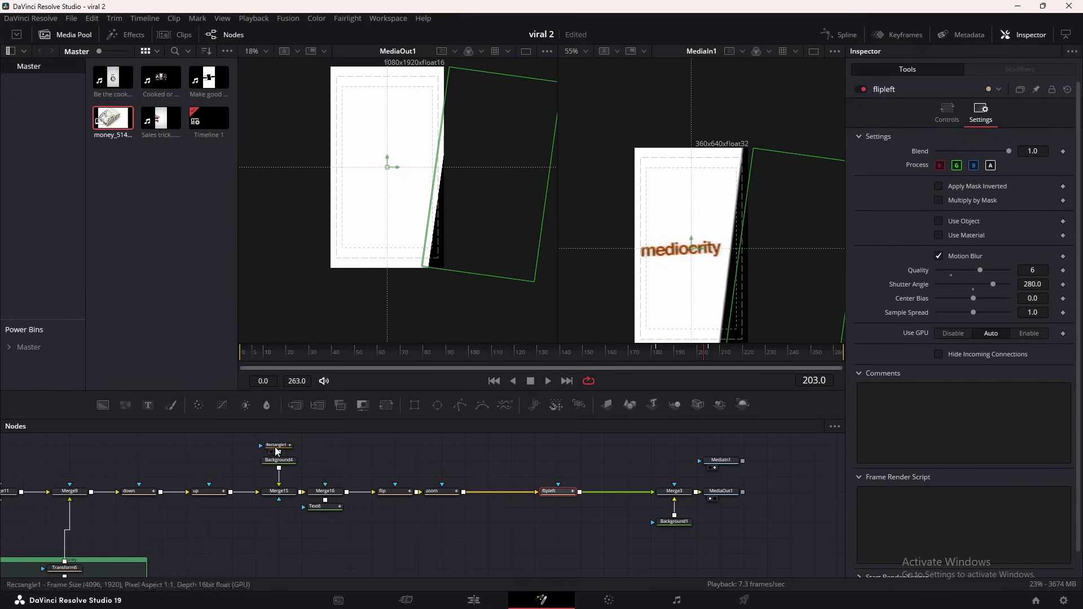
# Merge a new Text node between "zoom" and "flipleft", enter "medioerity" and place the word on the white panel.
pyautogui.moveTo(148, 405); pyautogui.dragTo(490, 474)
pyautogui.click(910, 229)
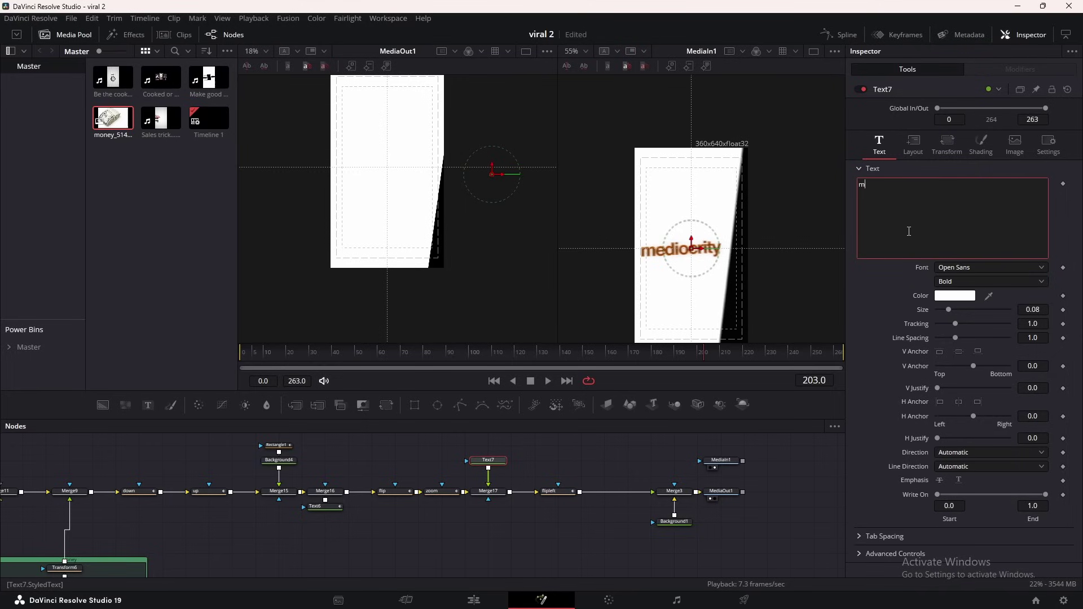
pyautogui.write('medioerity')
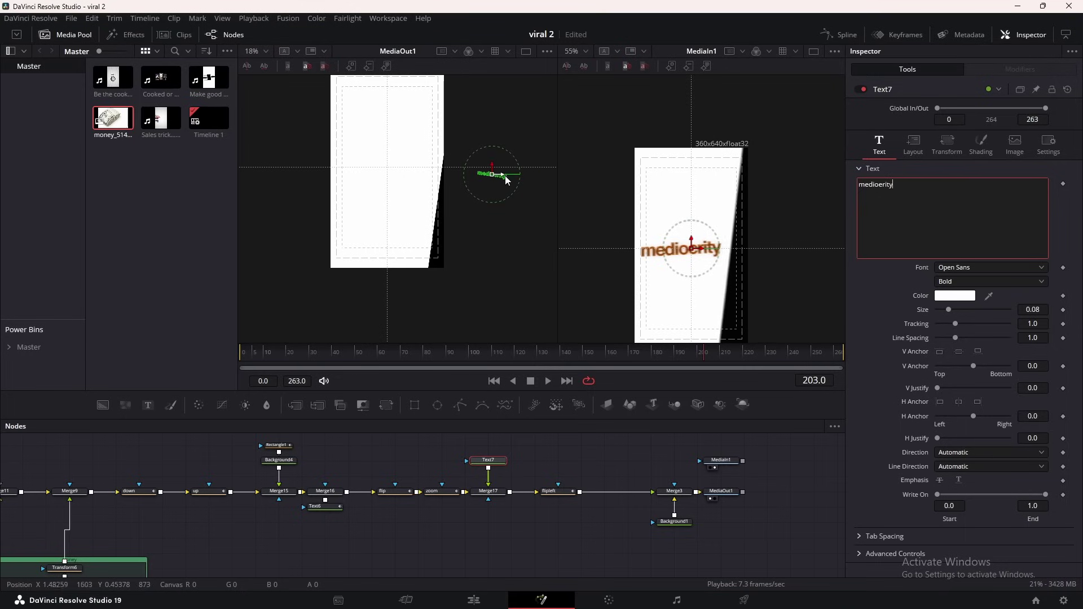
pyautogui.moveTo(505, 177); pyautogui.dragTo(411, 169)
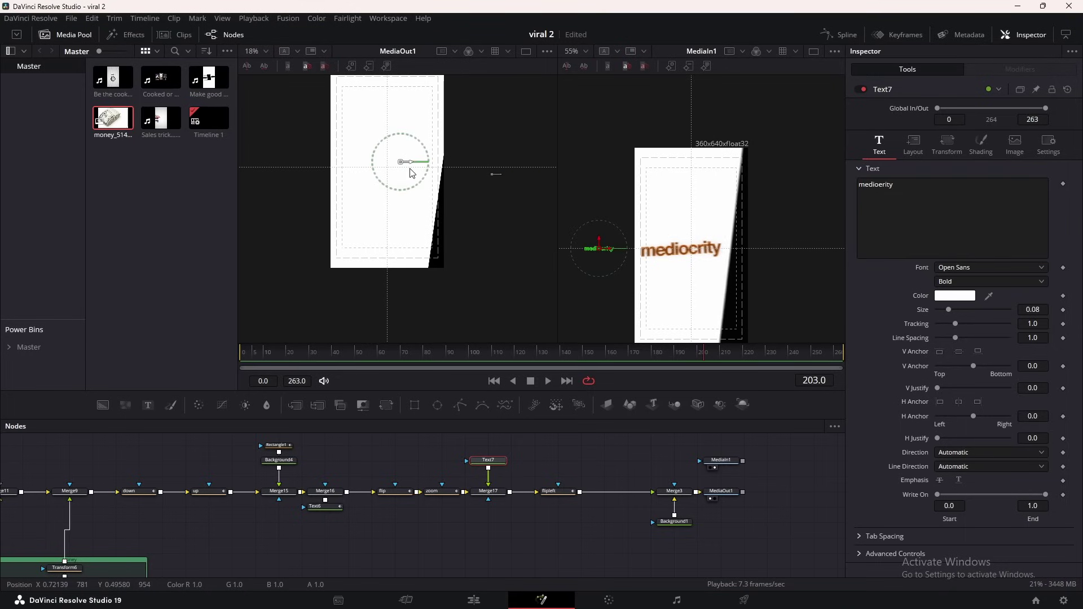
# Set the "medioerity" text colour to the brown #8b3c01 sampled from the word in the reference clip.
pyautogui.click(954, 295)
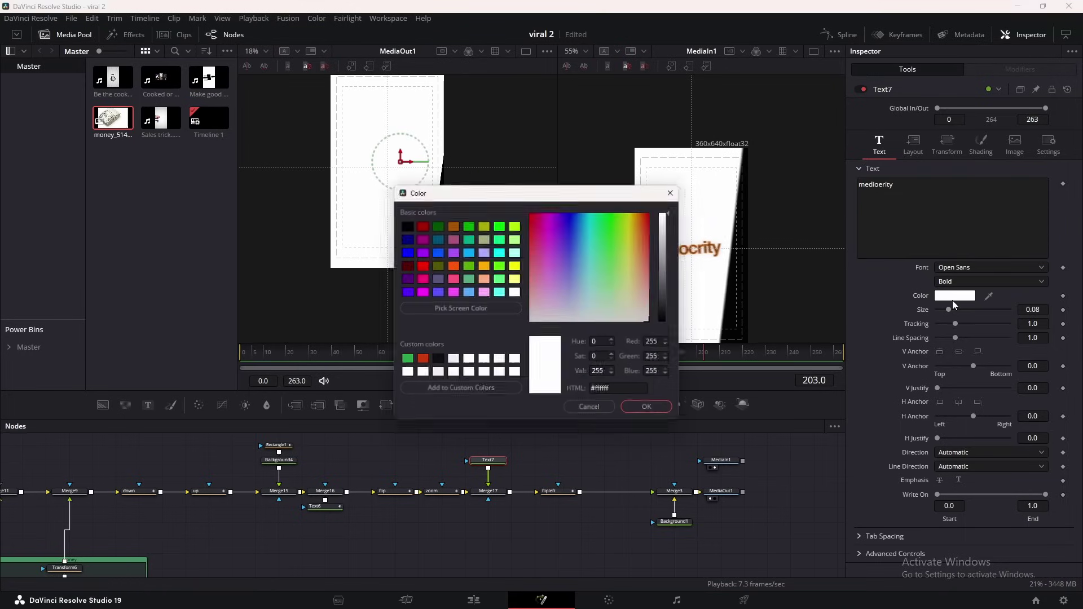
pyautogui.click(469, 309)
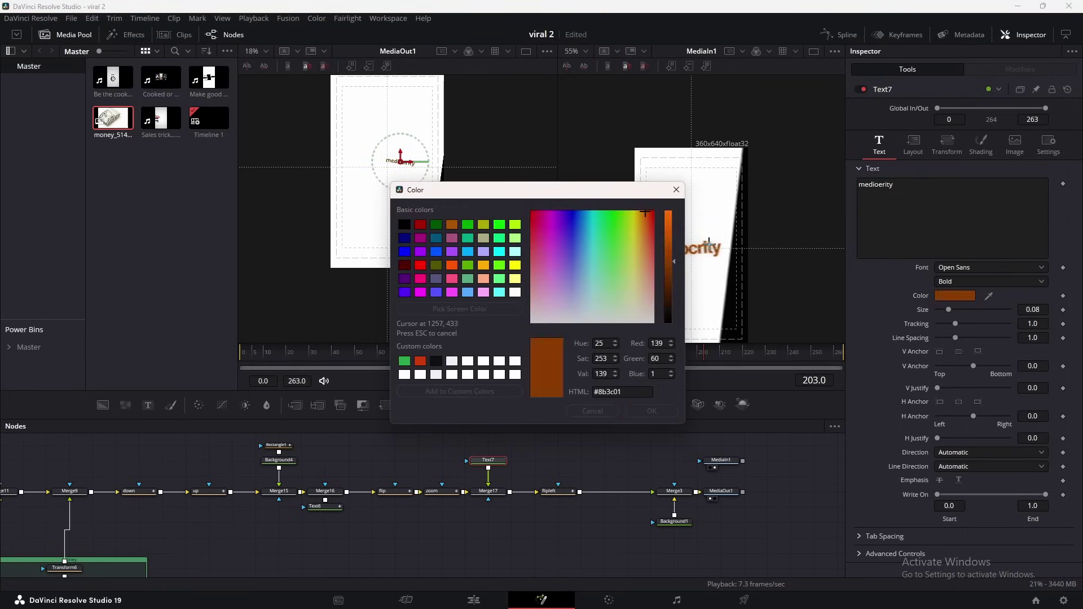
pyautogui.click(709, 244)
pyautogui.click(651, 411)
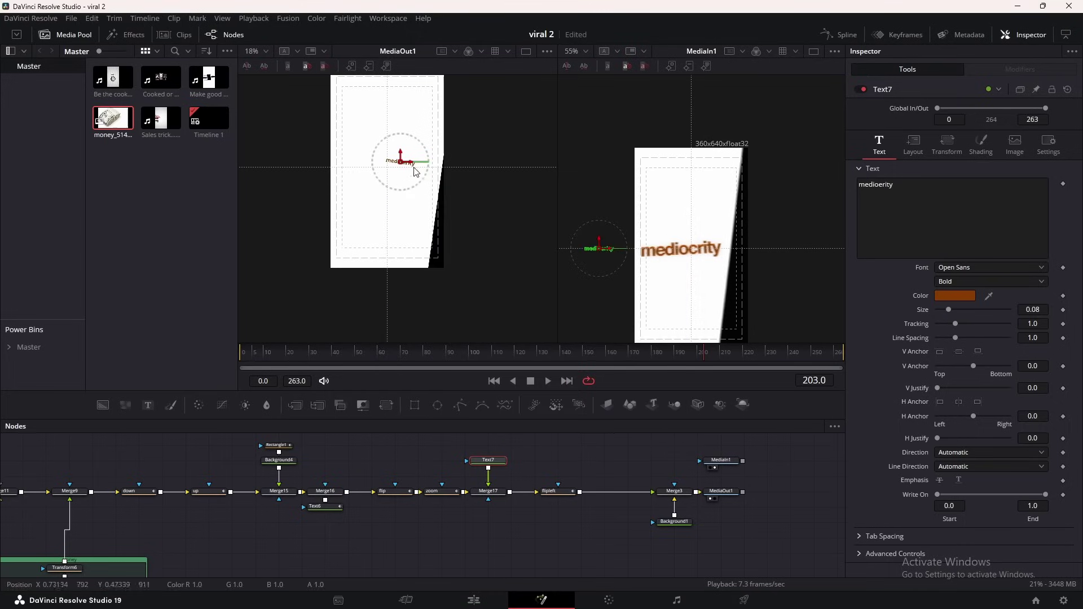
# Rotate the "medioerity" text to 13.0 on Z and set its size to 0.1811 and font to Helvetica.
pyautogui.click(913, 144)
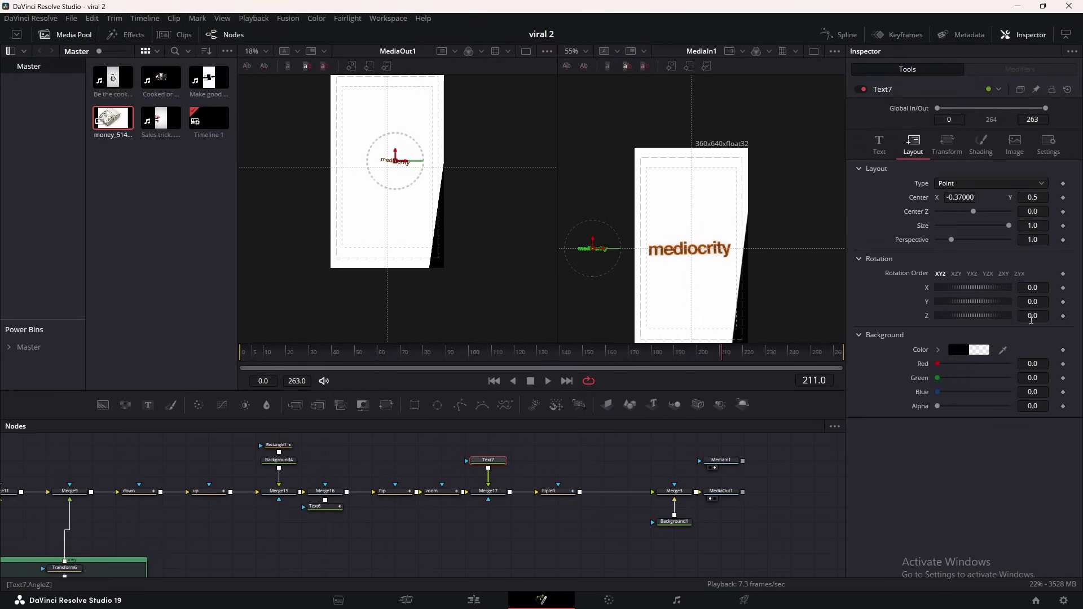
pyautogui.moveTo(1031, 319); pyautogui.dragTo(1045, 319)
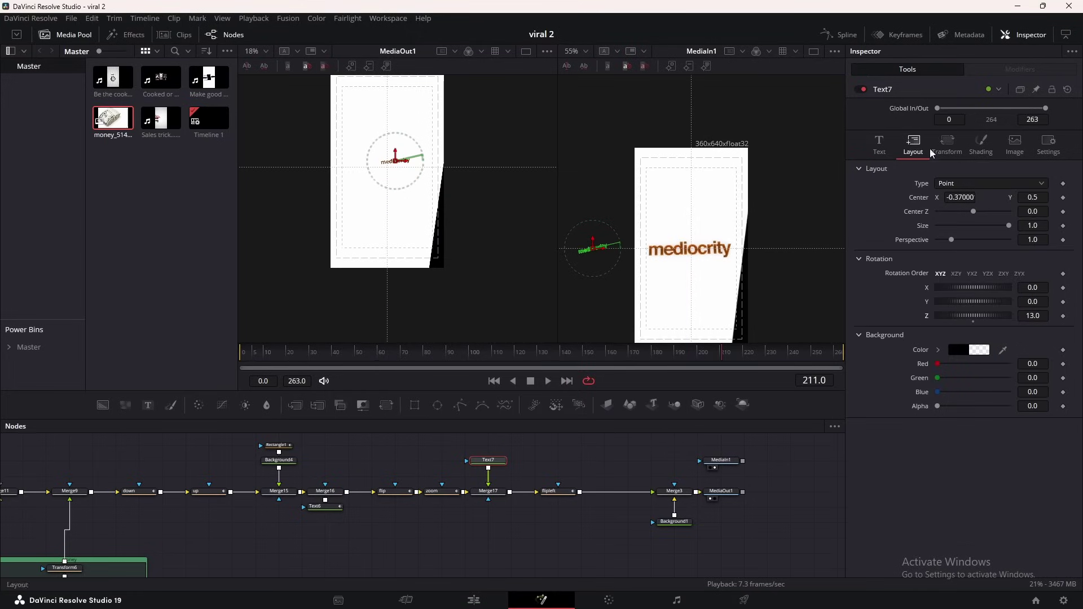
pyautogui.click(879, 145)
pyautogui.moveTo(949, 311); pyautogui.dragTo(955, 309)
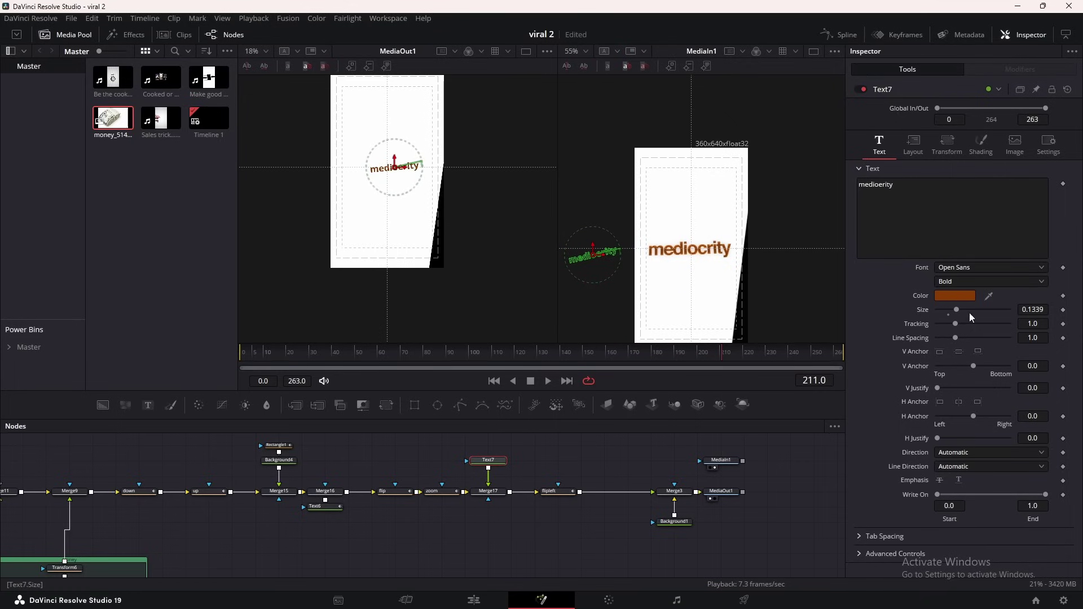
pyautogui.click(947, 268)
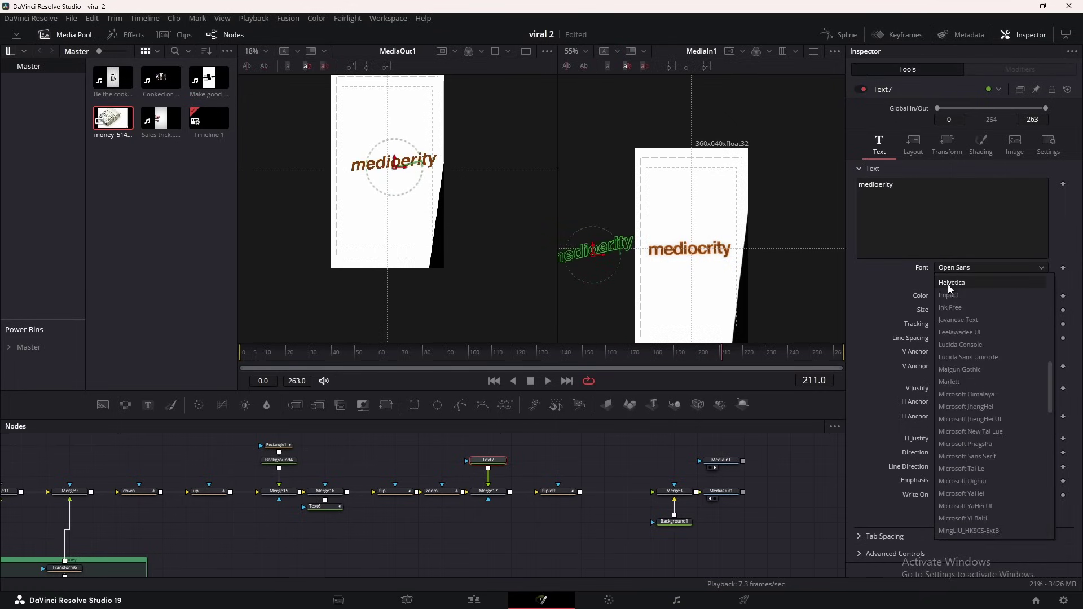
pyautogui.click(948, 284)
# Keyframe the "medioerity" text's shading opacity from 0.0 at frame 192 to 1.0 at frame 207.
pyautogui.moveTo(700, 354)
pyautogui.mouseDown()
pyautogui.moveTo(669, 354)
pyautogui.moveTo(711, 355)
pyautogui.moveTo(671, 354)
pyautogui.moveTo(681, 359)
pyautogui.mouseUp()
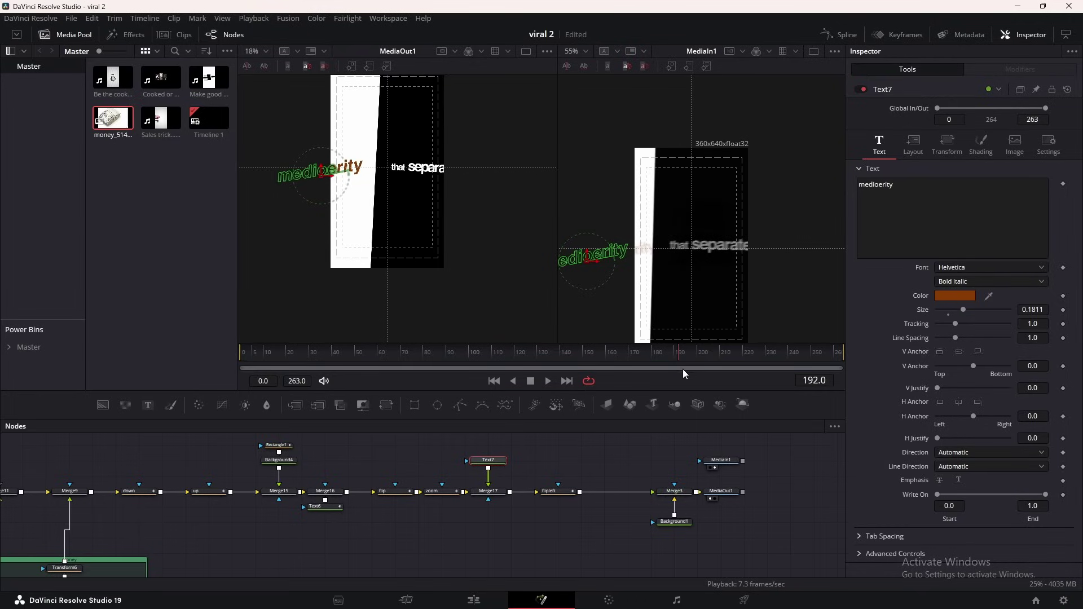
pyautogui.click(982, 148)
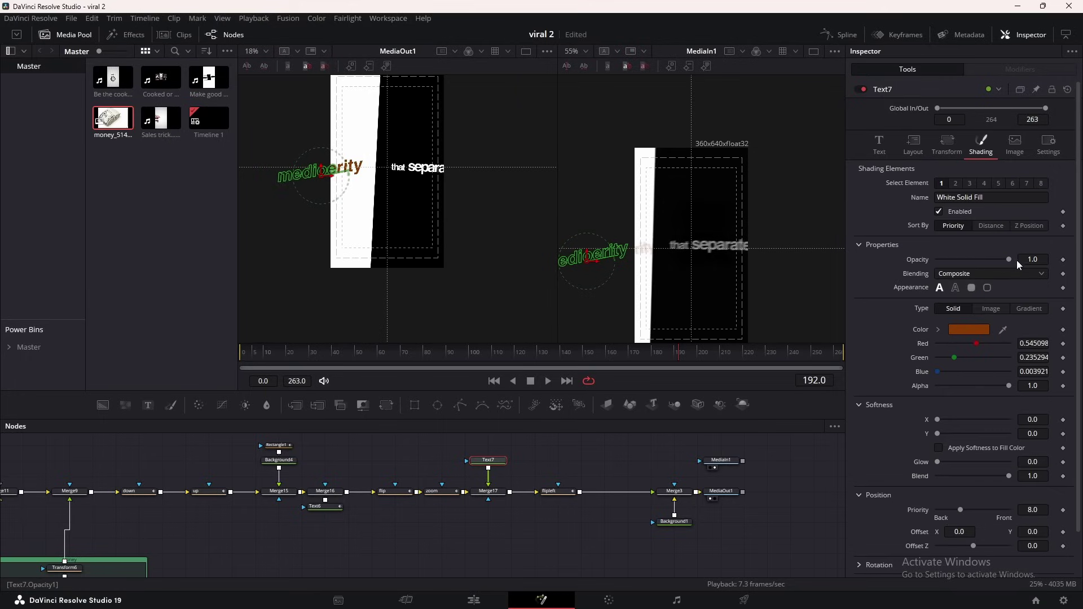
pyautogui.moveTo(995, 260); pyautogui.dragTo(936, 260)
pyautogui.click(1063, 260)
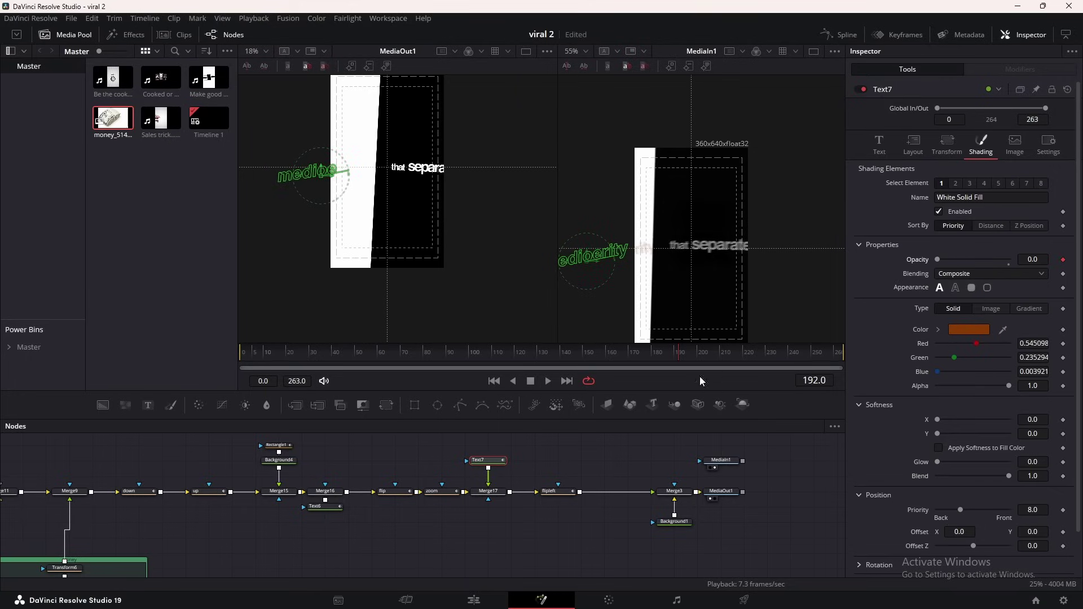
pyautogui.moveTo(682, 354); pyautogui.dragTo(713, 353)
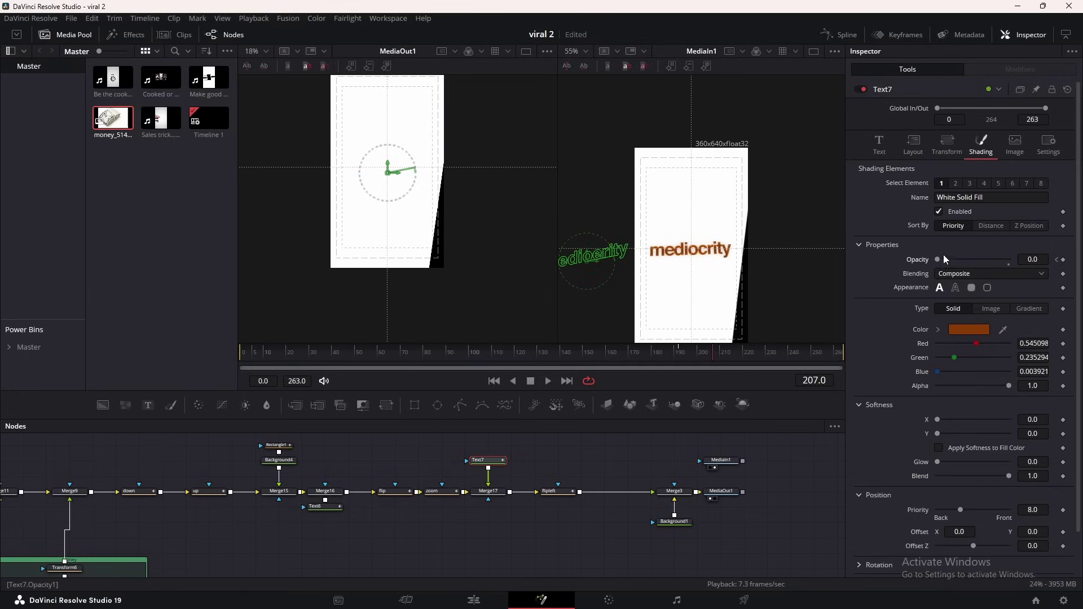
pyautogui.moveTo(960, 262); pyautogui.dragTo(1016, 268)
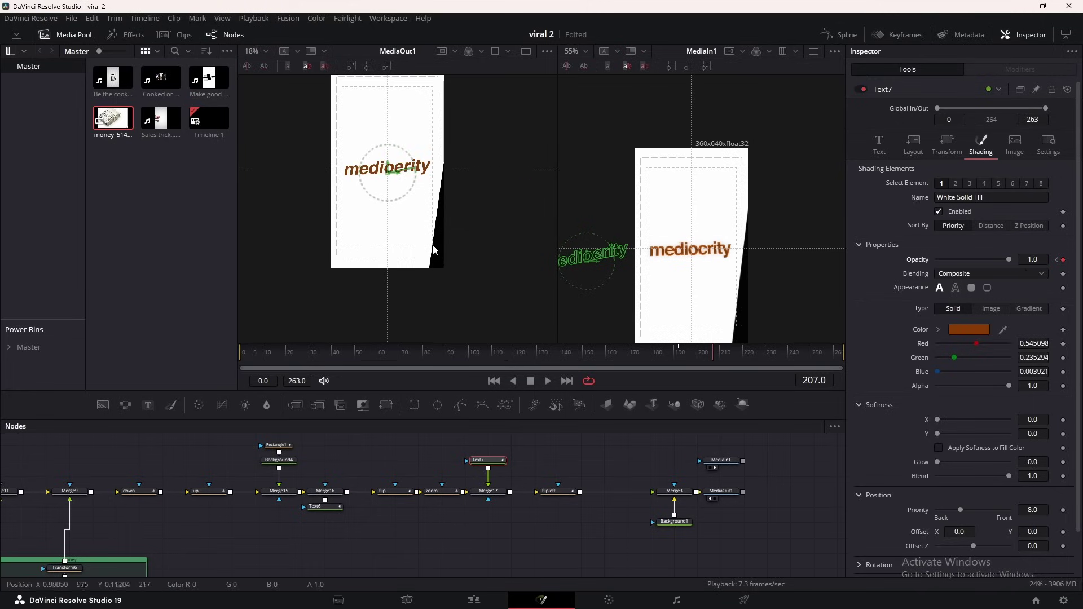
# Increase the easing on both opacity keyframes of the "medioerity" text.
pyautogui.click(844, 34)
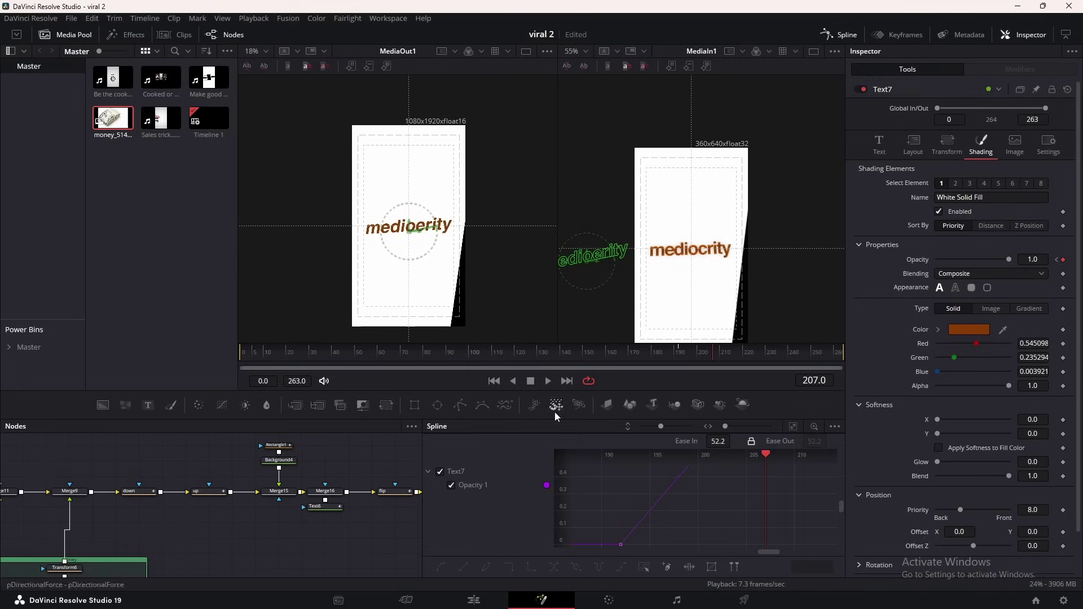
pyautogui.click(793, 427)
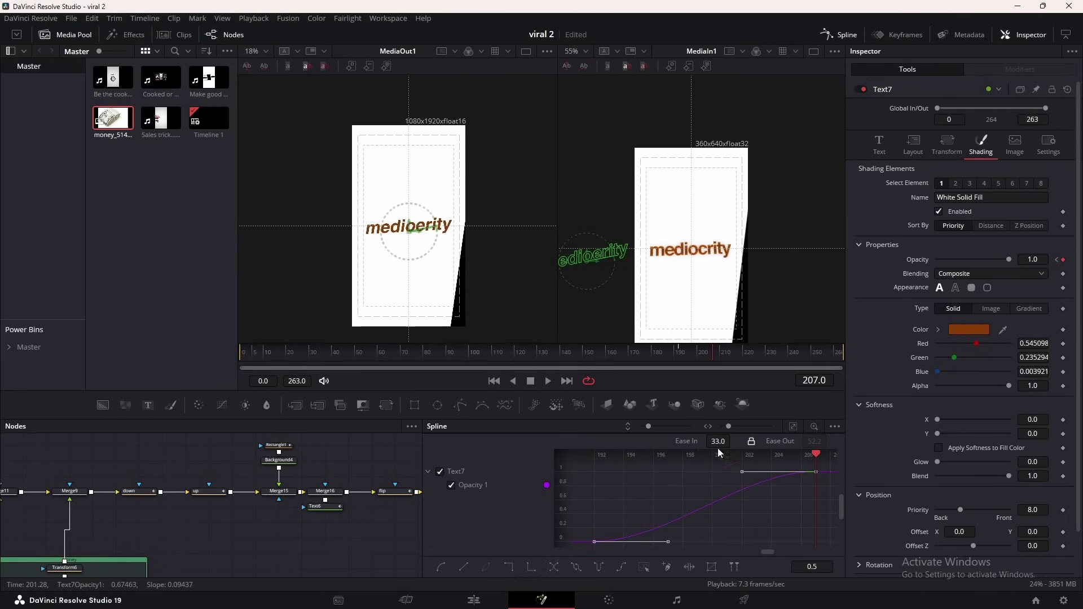
pyautogui.moveTo(719, 451); pyautogui.dragTo(739, 451)
pyautogui.click(841, 35)
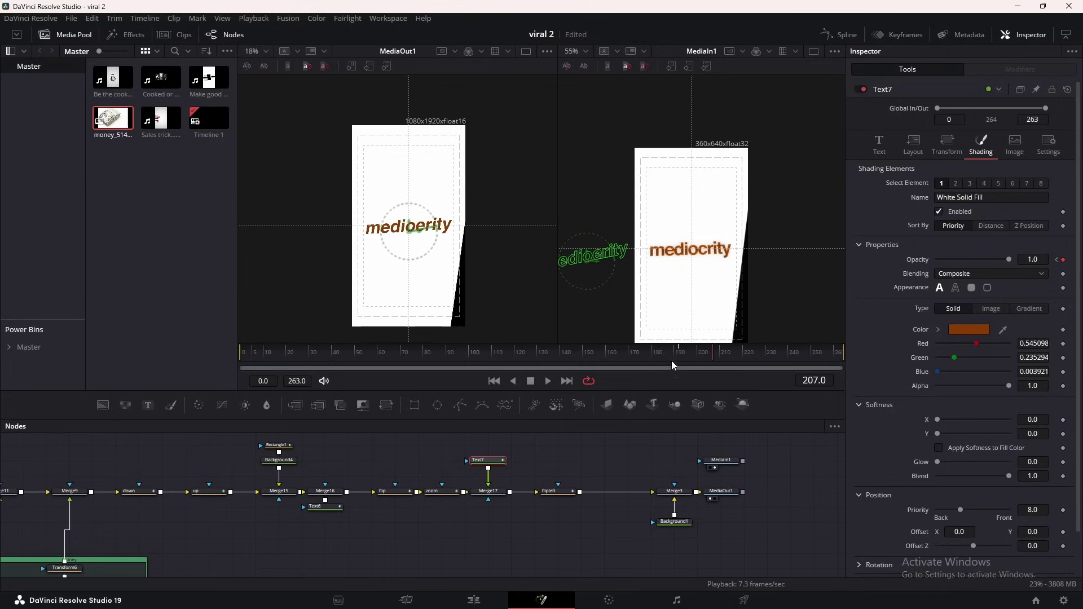
# Tighten the "medioerity" text's tracking to 0.953 after checking its fade-in against the reference.
pyautogui.moveTo(672, 362); pyautogui.dragTo(701, 361)
pyautogui.click(877, 142)
pyautogui.moveTo(1032, 323); pyautogui.dragTo(1021, 323)
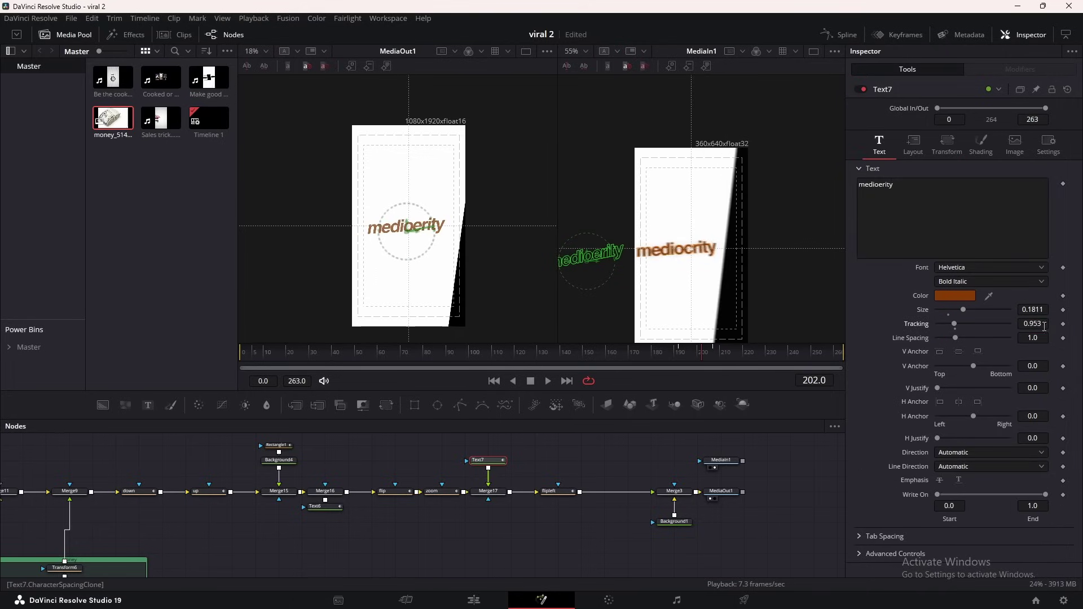
# Insert a Transform node after the flipleft node, before the merge that feeds the output.
pyautogui.moveTo(674, 350); pyautogui.dragTo(760, 361)
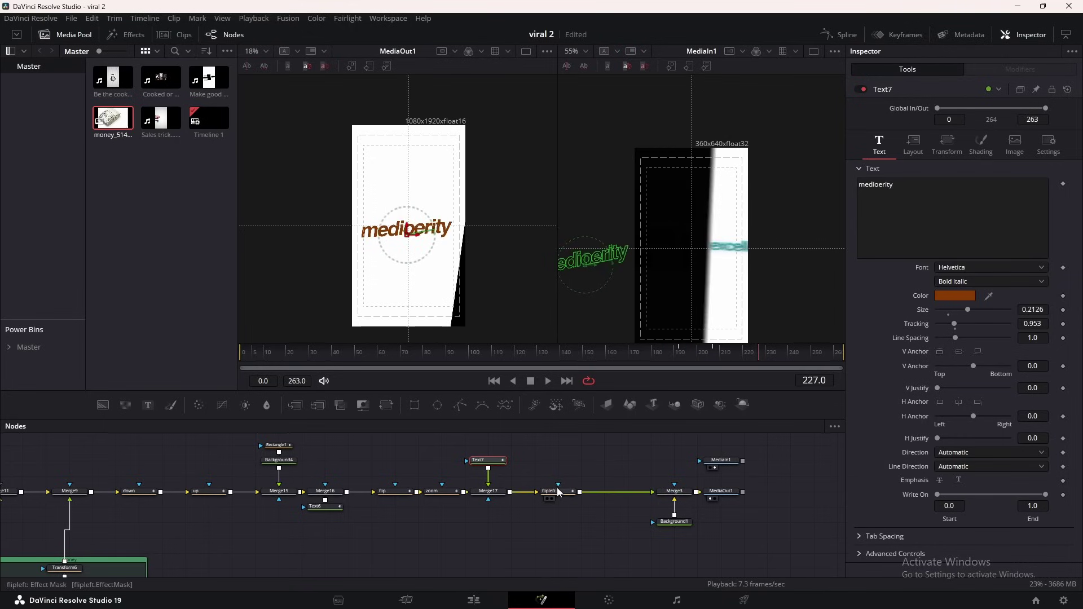
pyautogui.moveTo(558, 493); pyautogui.dragTo(449, 493)
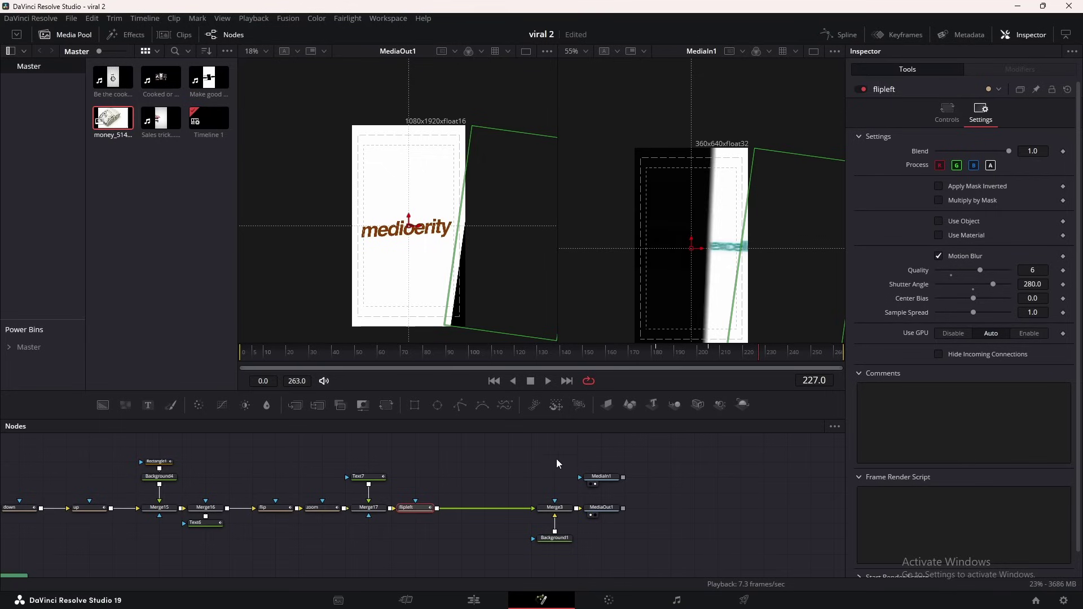
pyautogui.moveTo(378, 407); pyautogui.dragTo(477, 509)
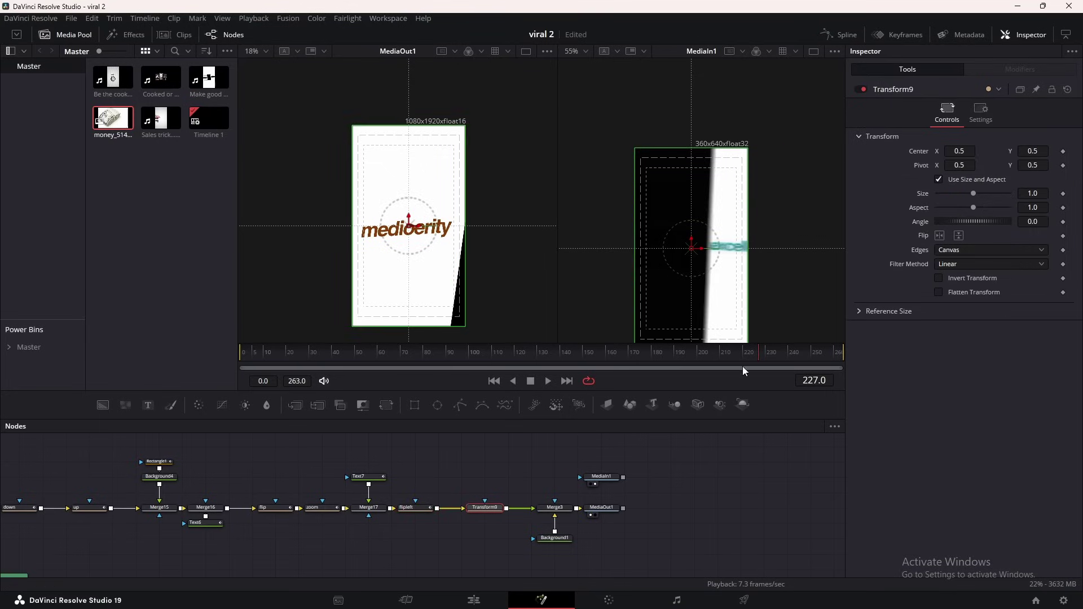
# Keyframe the new Transform's Center X from 0.5 at frame 202 to -1.511 at frame 242.
pyautogui.click(417, 508)
pyautogui.click(709, 354)
pyautogui.moveTo(710, 354); pyautogui.dragTo(703, 358)
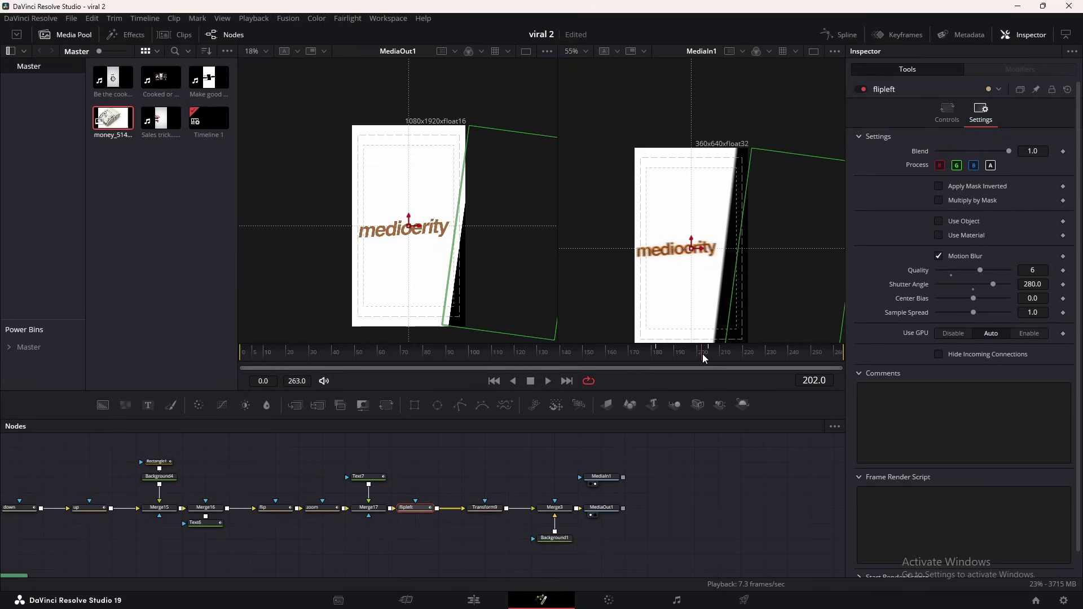
pyautogui.click(484, 507)
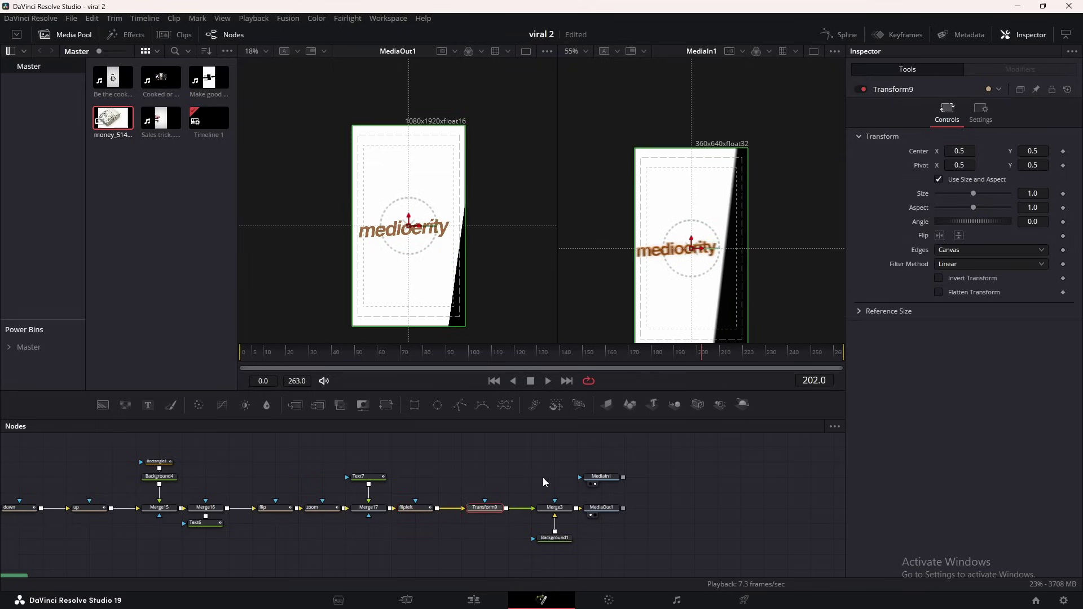
pyautogui.click(1063, 153)
pyautogui.moveTo(727, 353); pyautogui.dragTo(793, 357)
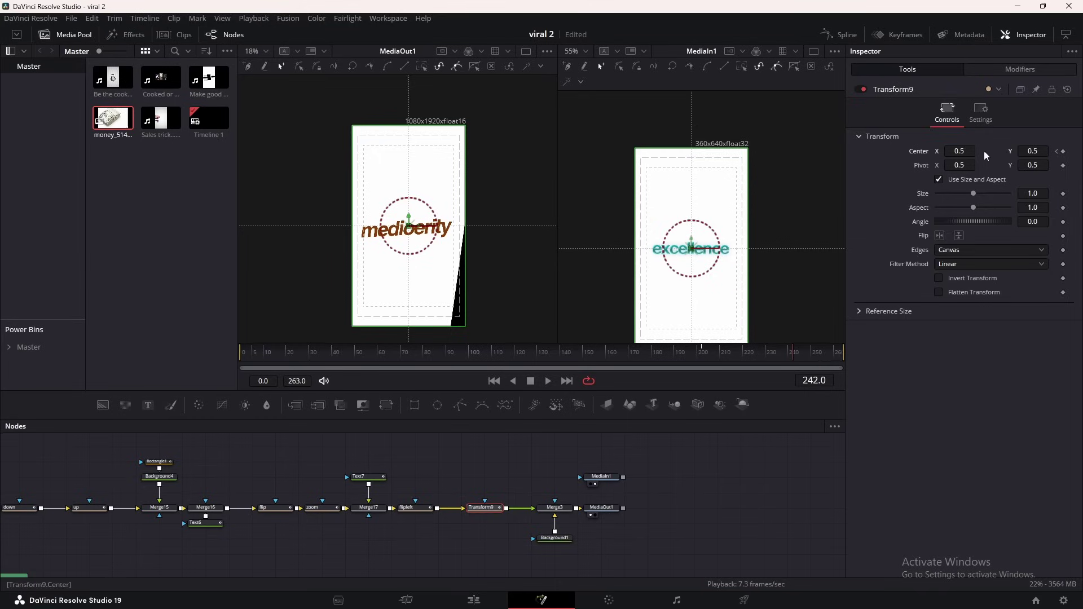
pyautogui.moveTo(965, 151); pyautogui.dragTo(882, 151)
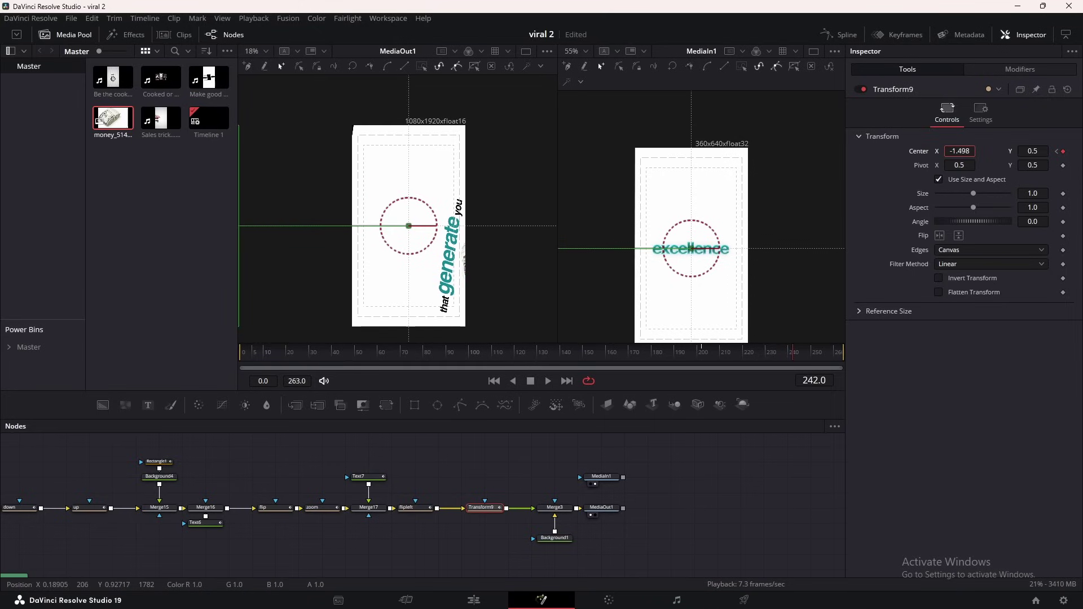
pyautogui.moveTo(882, 151); pyautogui.dragTo(882, 151)
pyautogui.moveTo(959, 152); pyautogui.dragTo(958, 151)
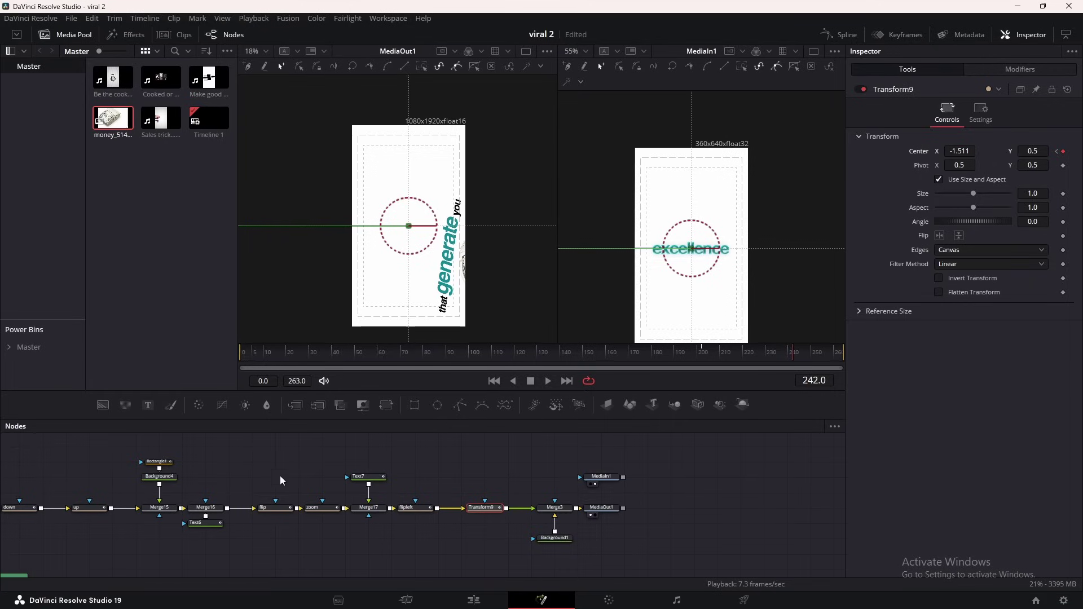
# Keyframe Merge9's Blend at 1.0 on frame 208 and 0.0 on frame 209 to hide the earlier text group.
pyautogui.moveTo(304, 476); pyautogui.dragTo(661, 383)
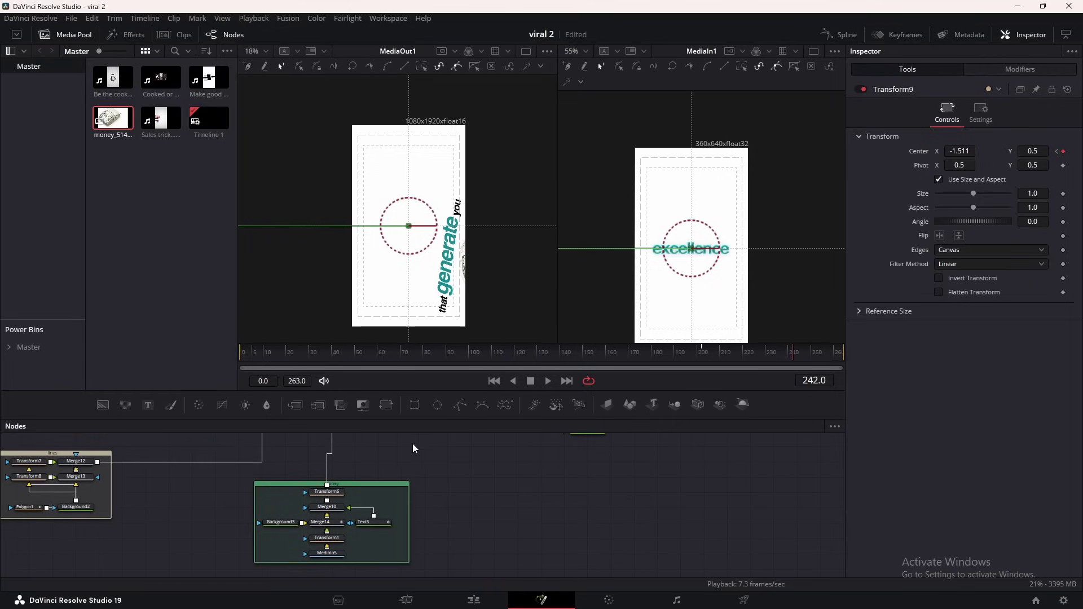
pyautogui.scroll(3, 411, 447)
pyautogui.click(336, 486)
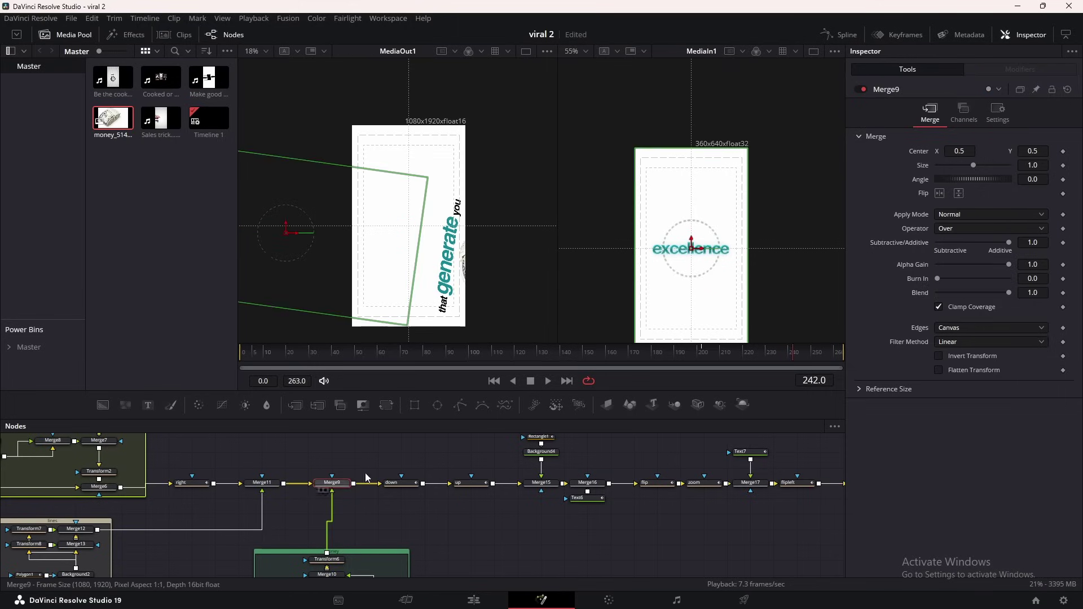
pyautogui.click(716, 353)
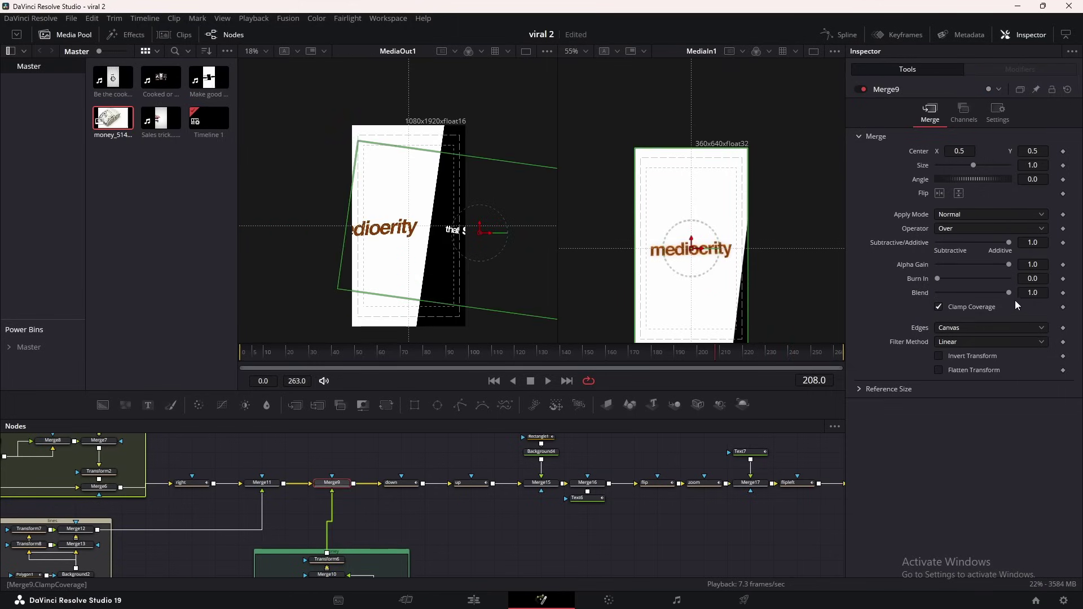
pyautogui.click(1063, 293)
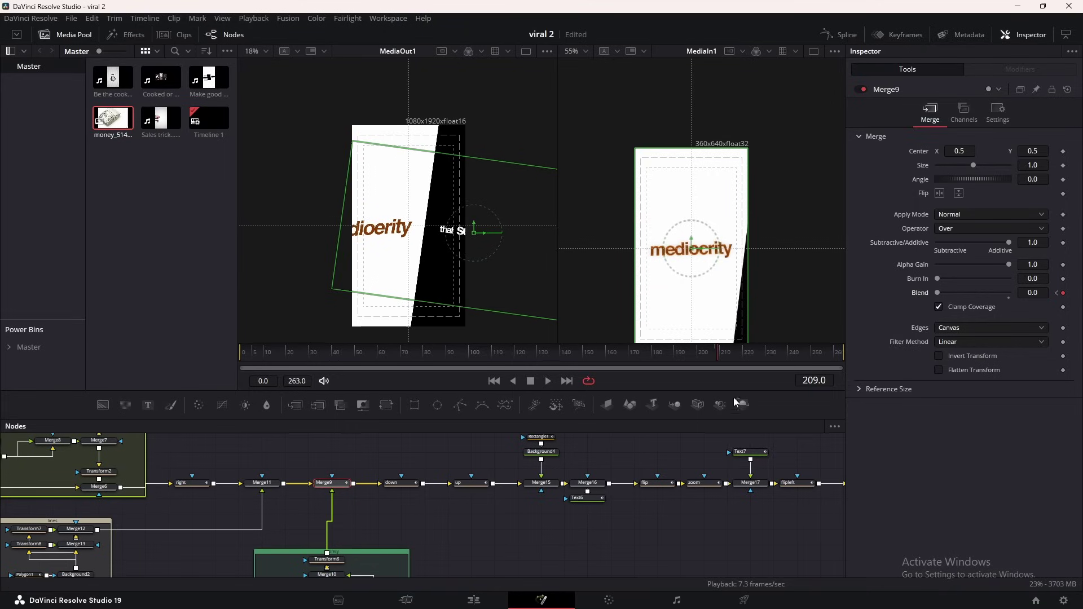
pyautogui.moveTo(743, 354); pyautogui.dragTo(808, 359)
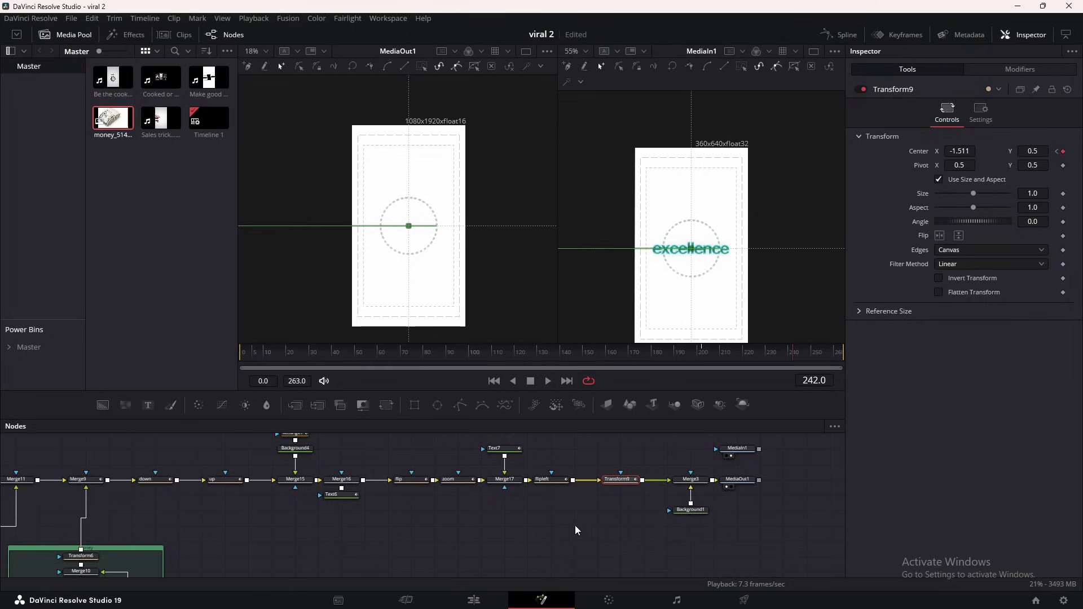
# Make room after the flipleft node, merge in a new text node there and enter "excellence".
pyautogui.moveTo(452, 456); pyautogui.dragTo(599, 542)
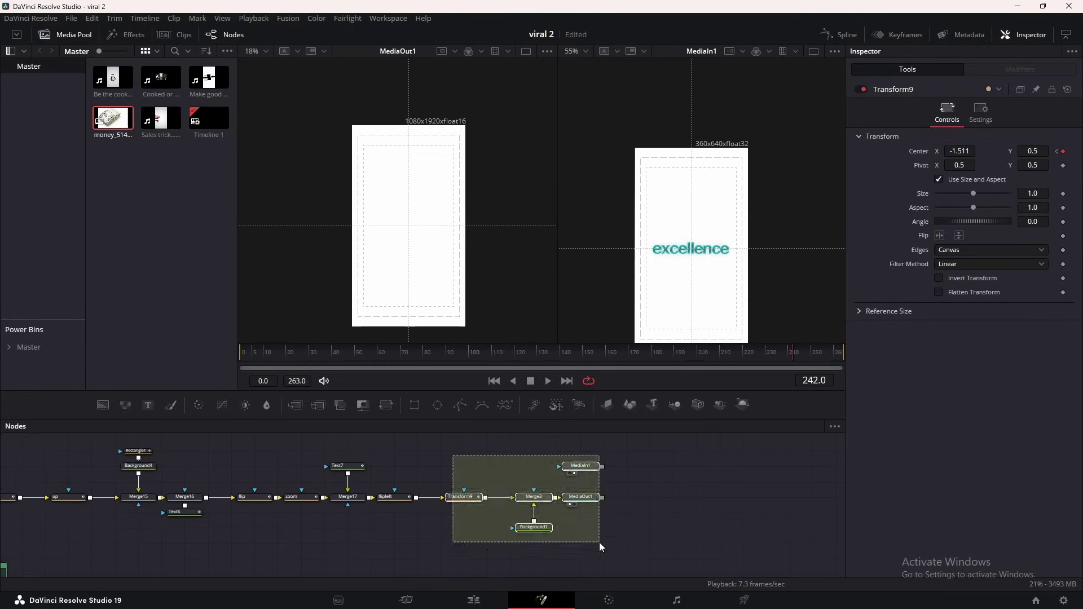
pyautogui.moveTo(463, 497); pyautogui.dragTo(533, 497)
pyautogui.moveTo(154, 401)
pyautogui.mouseDown()
pyautogui.moveTo(487, 496)
pyautogui.moveTo(463, 503)
pyautogui.moveTo(448, 529)
pyautogui.moveTo(451, 497)
pyautogui.mouseUp()
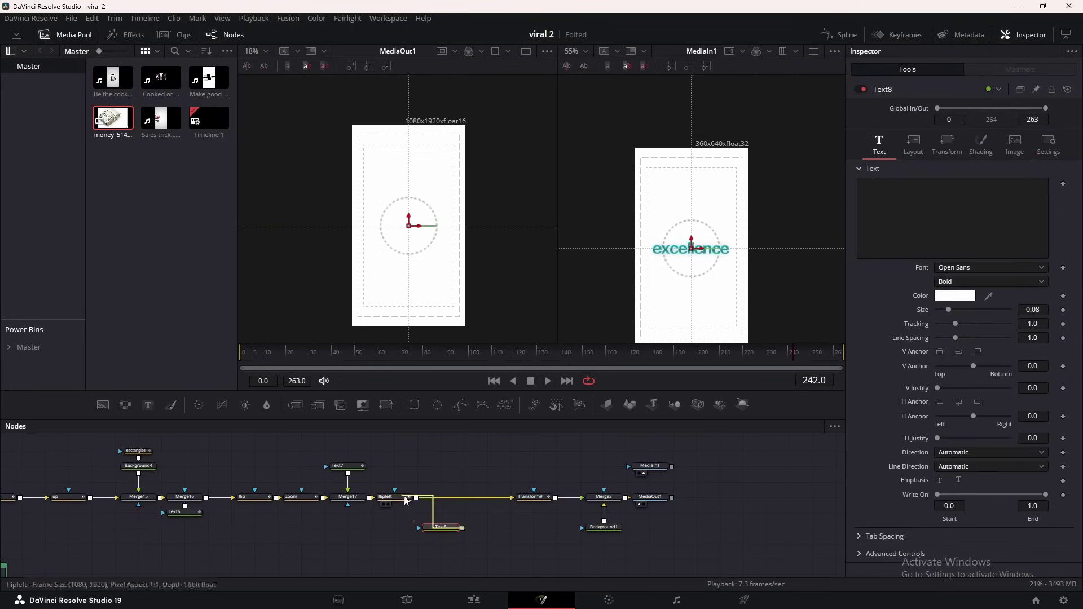
pyautogui.moveTo(488, 529)
pyautogui.mouseDown()
pyautogui.moveTo(465, 505)
pyautogui.moveTo(483, 526)
pyautogui.mouseUp()
pyautogui.click(479, 527)
pyautogui.click(937, 242)
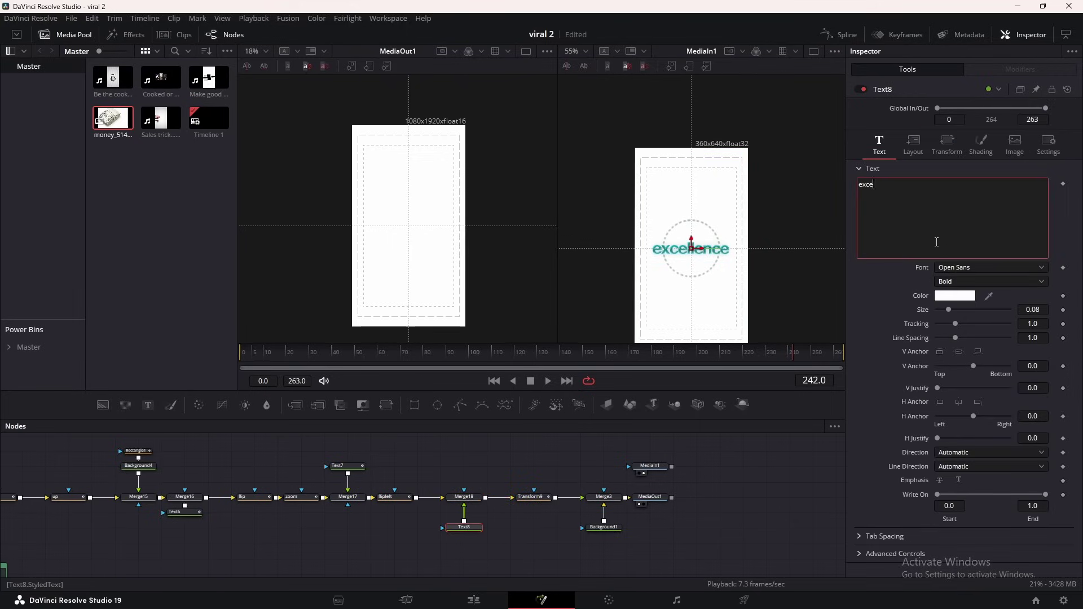
pyautogui.write('excellence')
# Color the "excellence" text teal by sampling the matching word in the reference video.
pyautogui.click(954, 295)
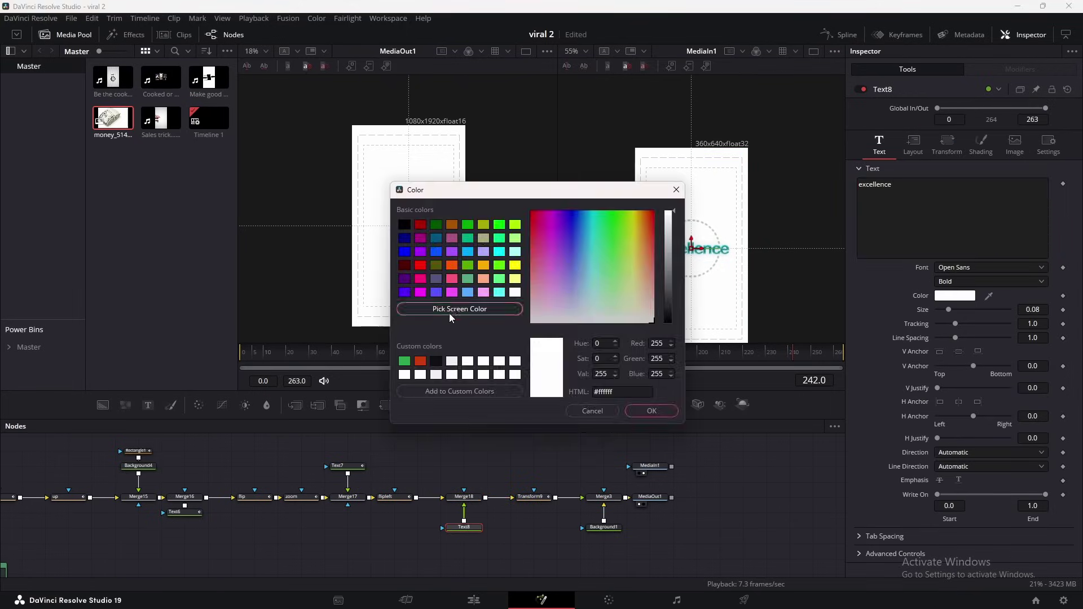
pyautogui.click(459, 309)
pyautogui.click(711, 249)
pyautogui.click(651, 411)
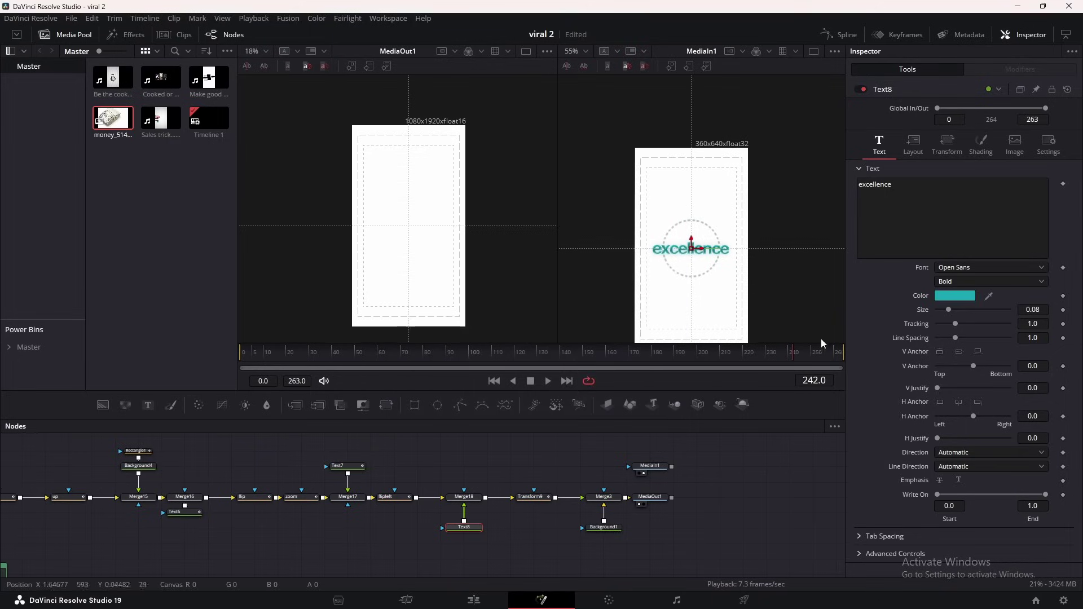
# Move the off-screen "excellence" text horizontally to the middle of the output frame at frame 242.
pyautogui.scroll(-2, 388, 221)
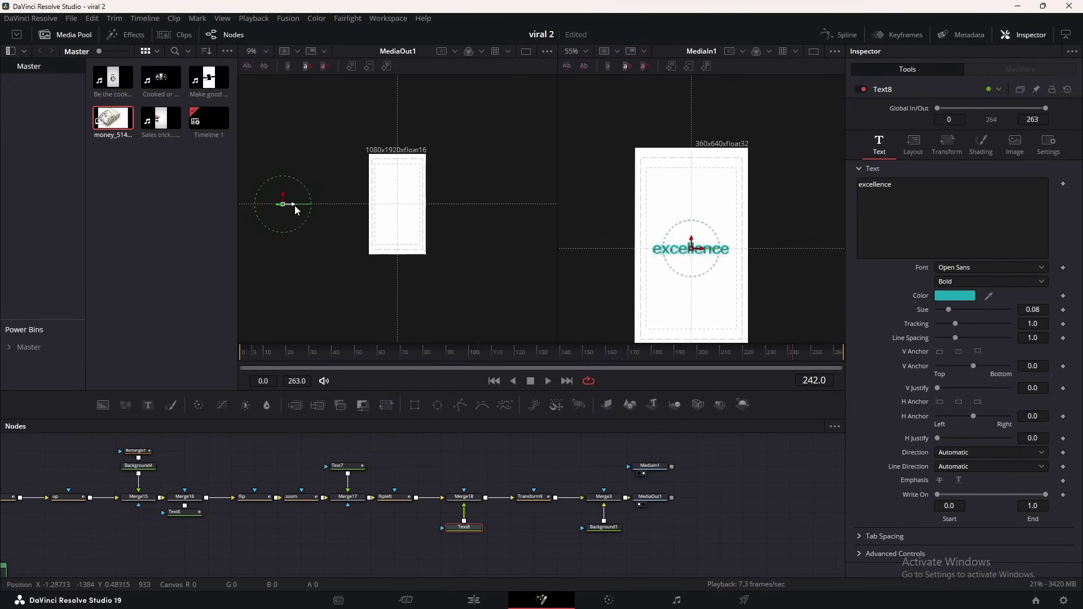
pyautogui.moveTo(294, 205); pyautogui.dragTo(407, 205)
pyautogui.scroll(5, 415, 212)
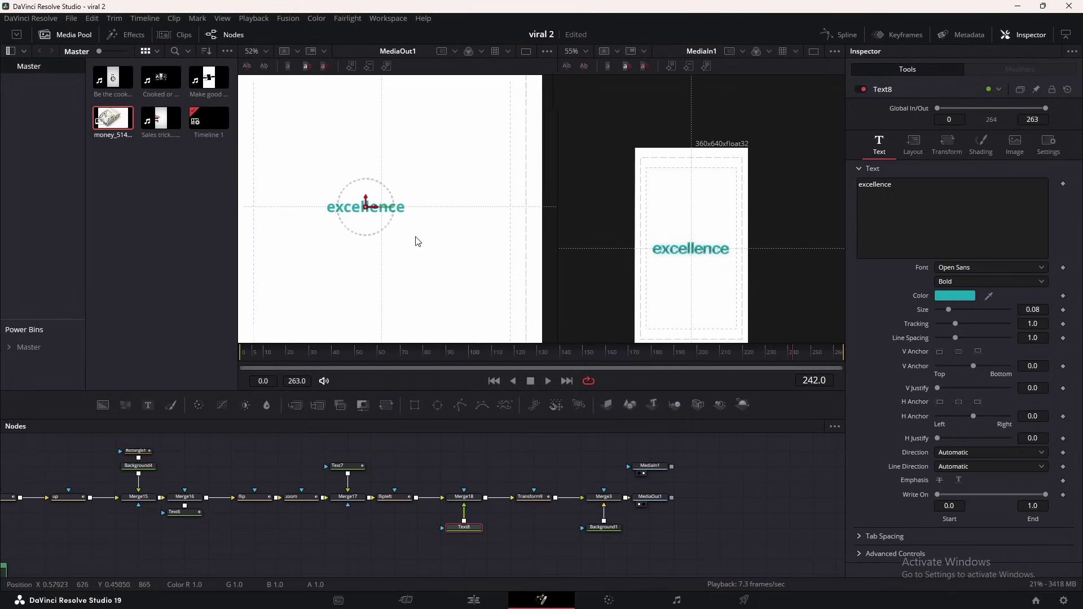
# Set the "excellence" text to Helvetica Bold Italic at size 0.1693 and lower it slightly to center it vertically.
pyautogui.moveTo(948, 310); pyautogui.dragTo(961, 310)
pyautogui.click(952, 263)
pyautogui.click(971, 298)
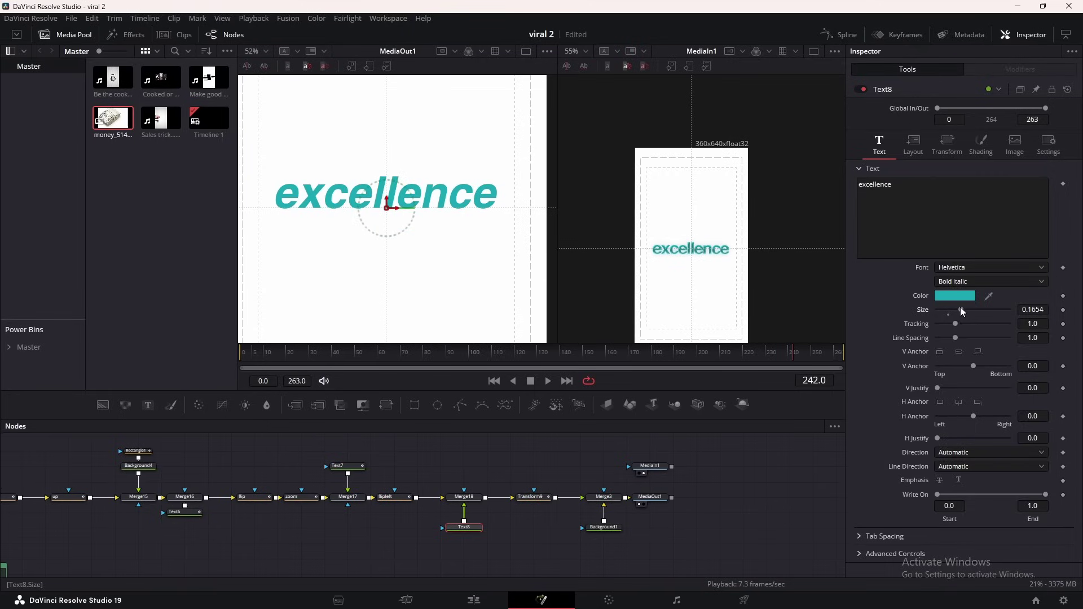
pyautogui.moveTo(388, 211); pyautogui.dragTo(388, 221)
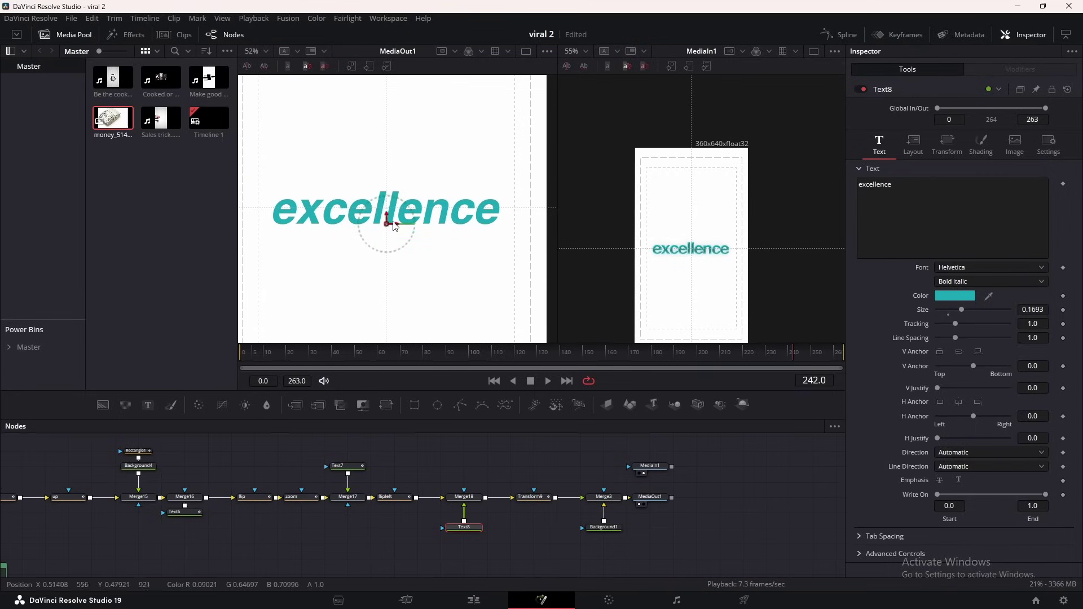
pyautogui.scroll(-4, 388, 222)
# Keyframe the "excellence" text's shading opacity to fade in from 0.0 at frame 226 until frame 234.
pyautogui.click(766, 361)
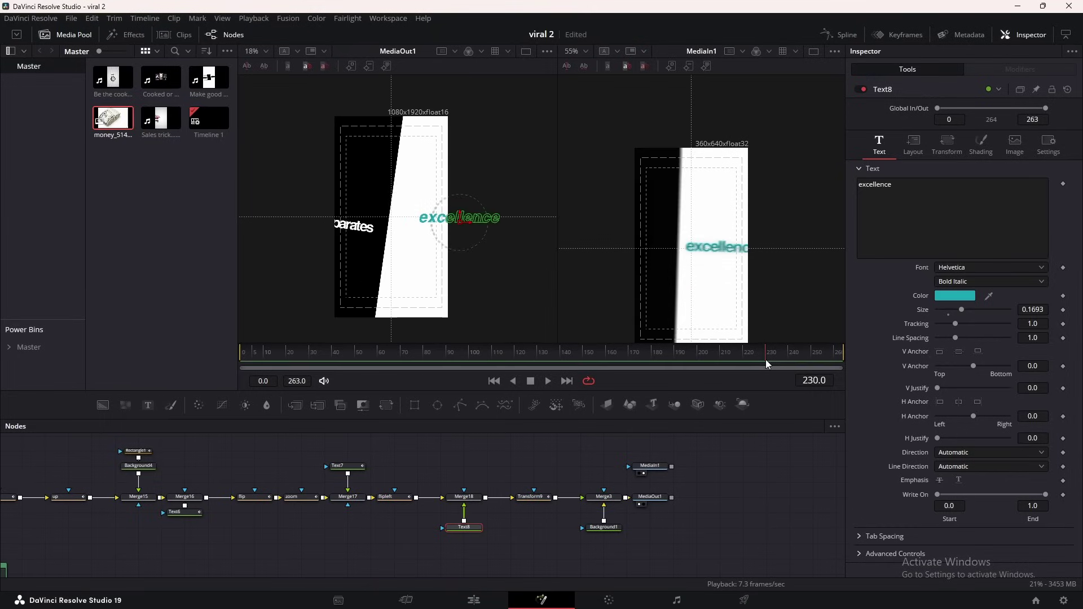
pyautogui.moveTo(766, 361); pyautogui.dragTo(757, 361)
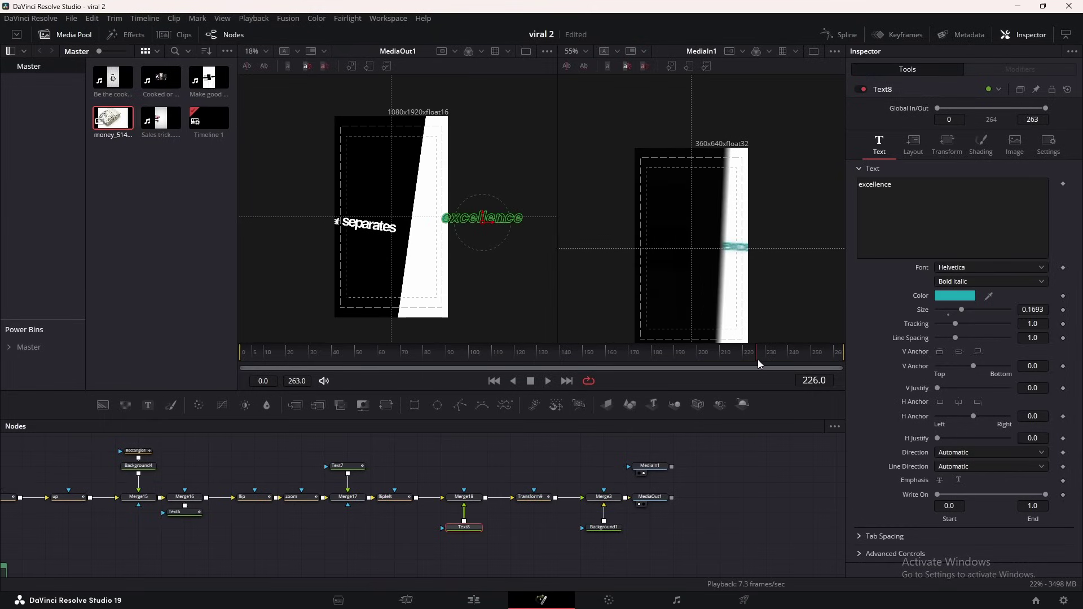
pyautogui.click(976, 157)
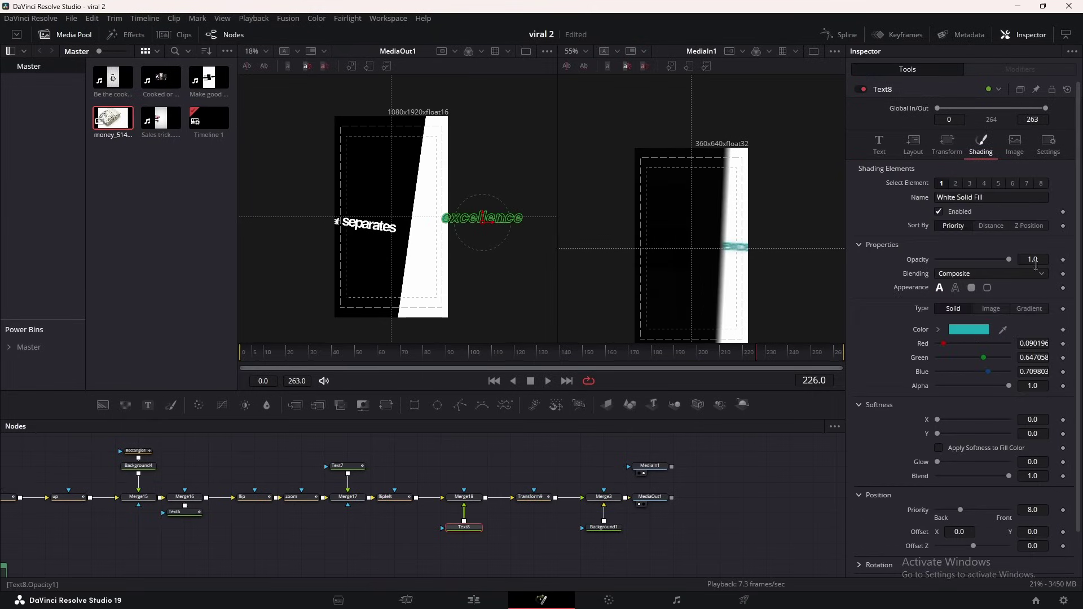
pyautogui.click(1063, 259)
pyautogui.moveTo(1007, 259); pyautogui.dragTo(911, 263)
pyautogui.click(776, 357)
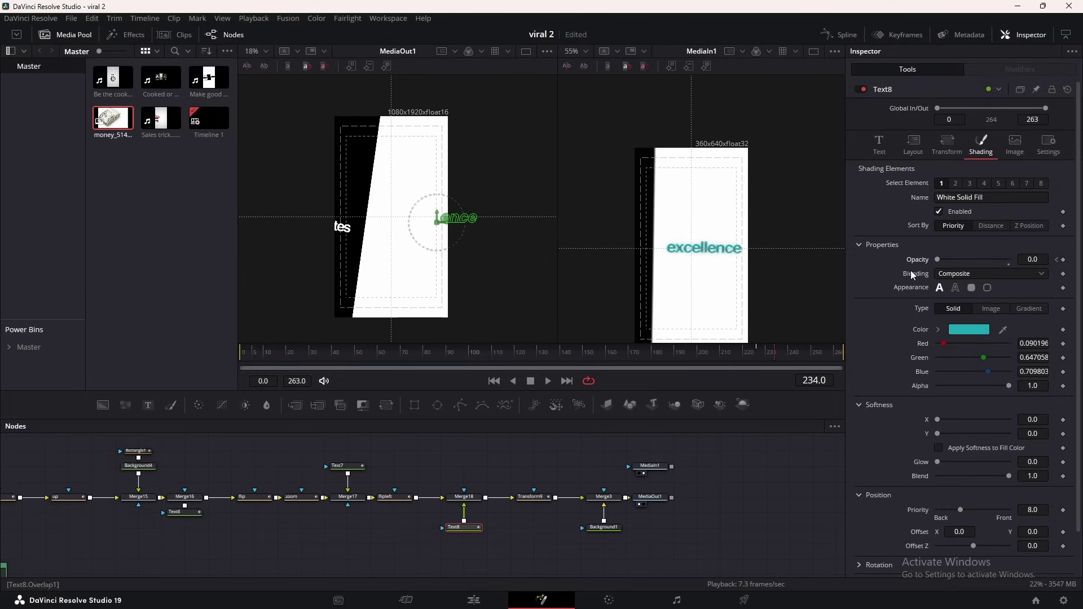
# Enable motion blur on Transform9 with quality 6 and a shutter angle of 280.
pyautogui.click(728, 352)
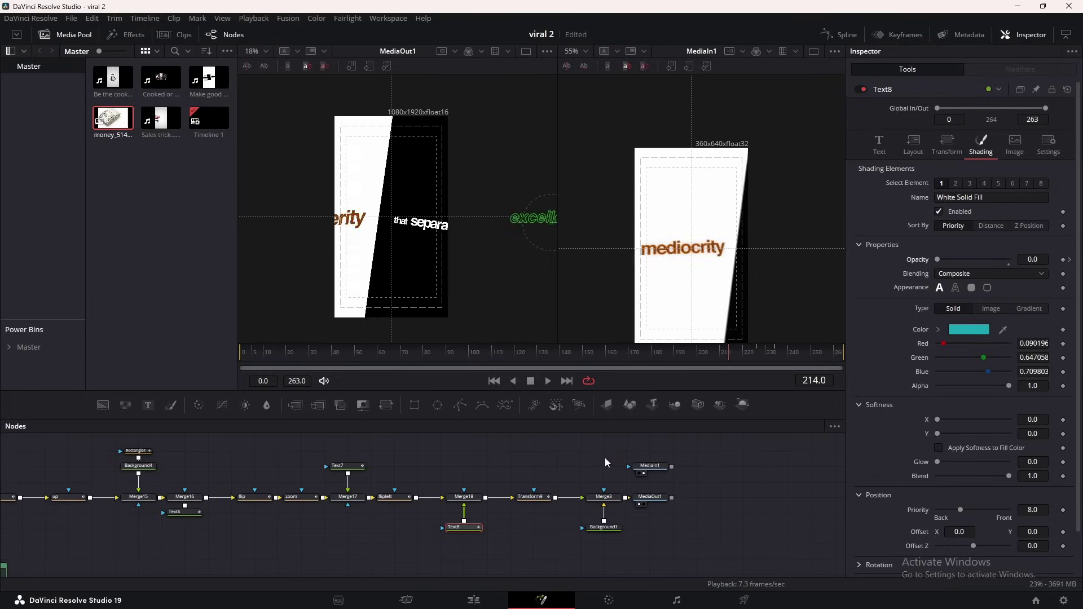
pyautogui.click(533, 497)
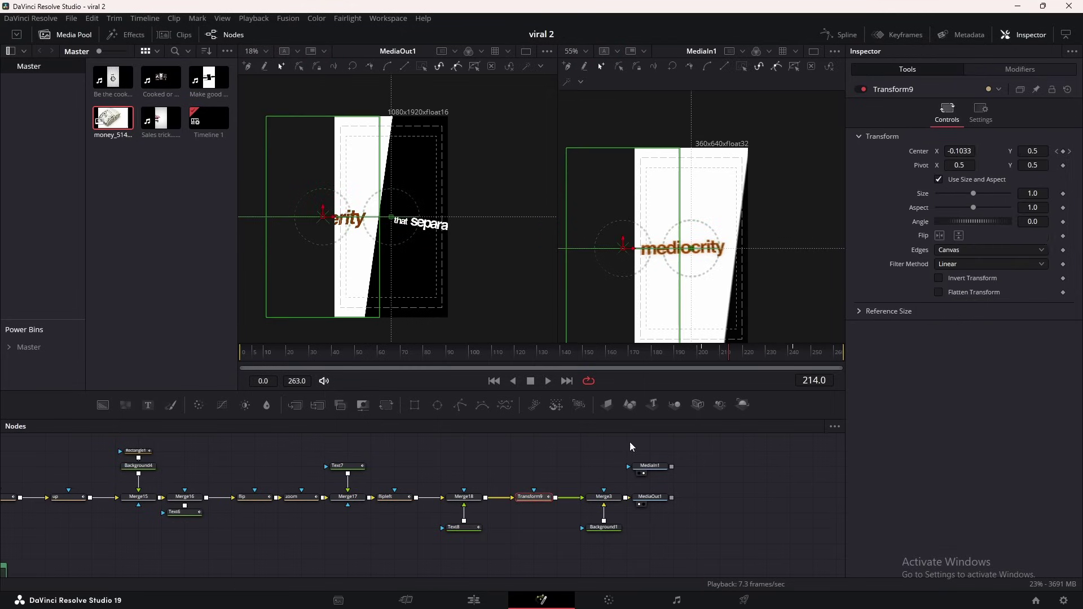
pyautogui.click(980, 115)
pyautogui.click(960, 256)
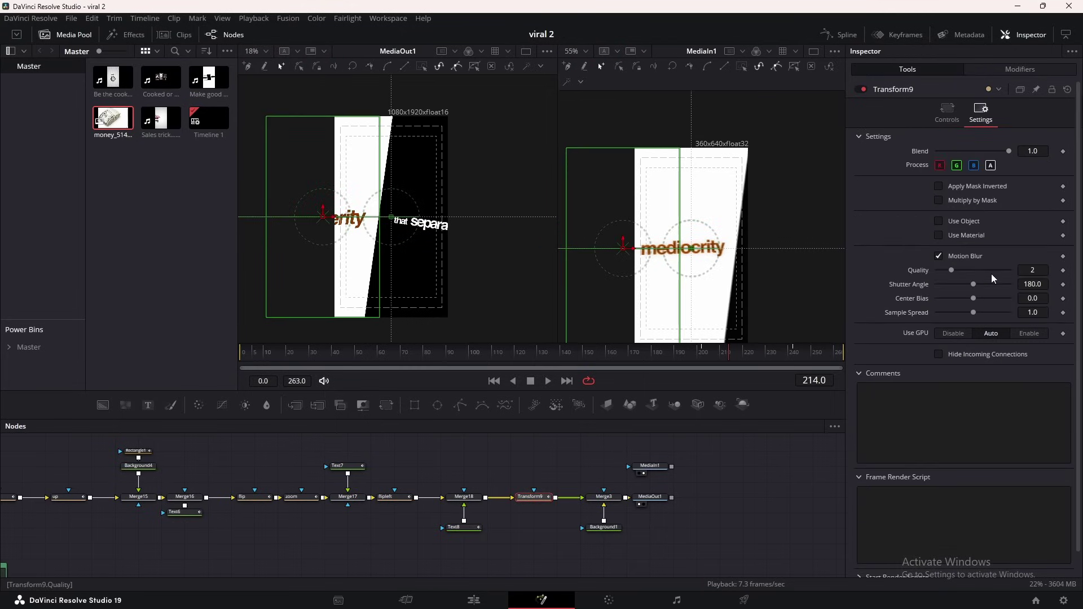
pyautogui.click(993, 284)
# Raise the ease in and ease out of Transform9's displacement keyframes to about 65.
pyautogui.click(845, 36)
pyautogui.click(793, 427)
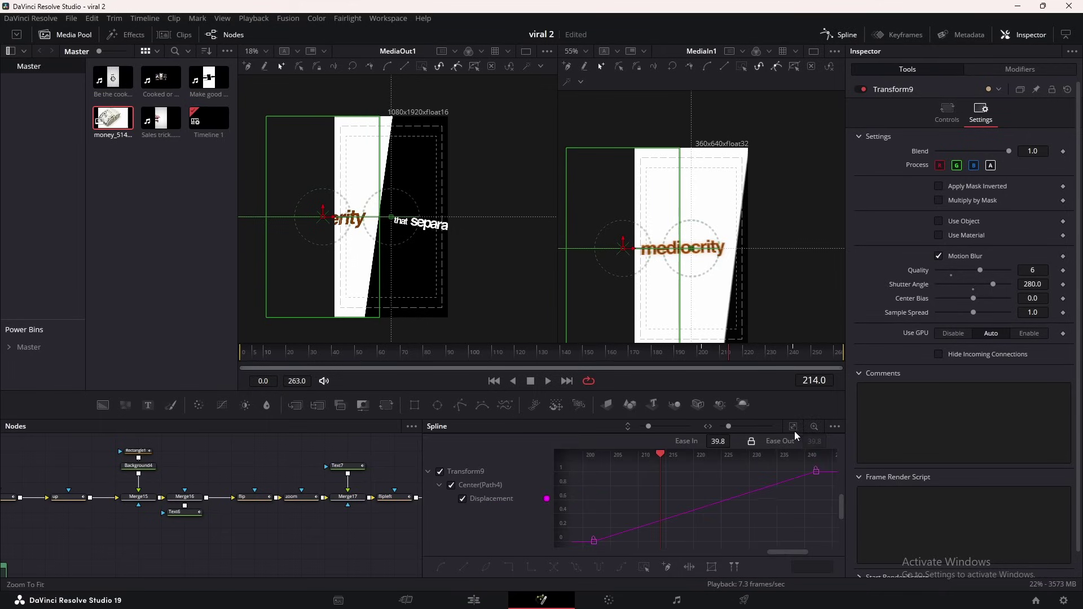
pyautogui.moveTo(712, 441); pyautogui.dragTo(721, 441)
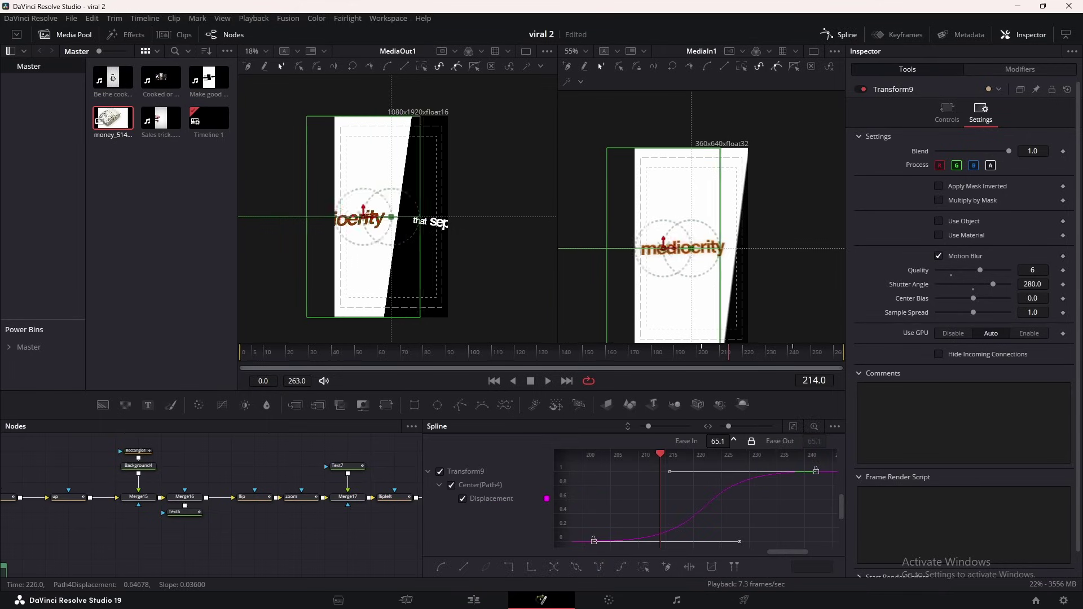
pyautogui.click(844, 35)
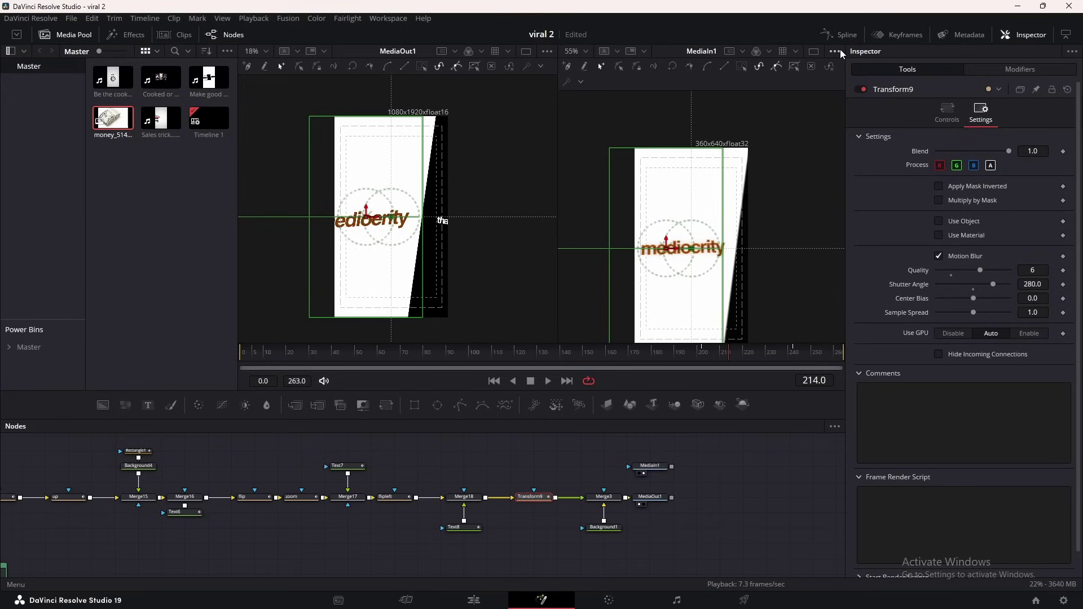
# Keyframe Merge16's blend to fade out the "separates" text, from 1.0 at frame 188 to 0.0 at frame 197.
pyautogui.moveTo(706, 354); pyautogui.dragTo(672, 353)
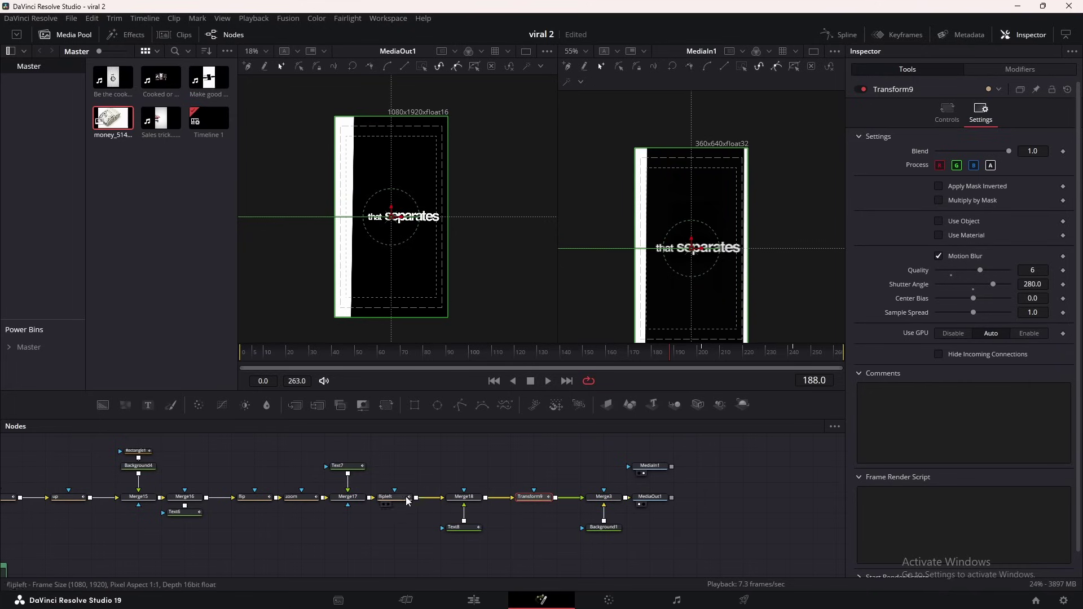
pyautogui.click(355, 467)
pyautogui.moveTo(387, 475); pyautogui.dragTo(491, 484)
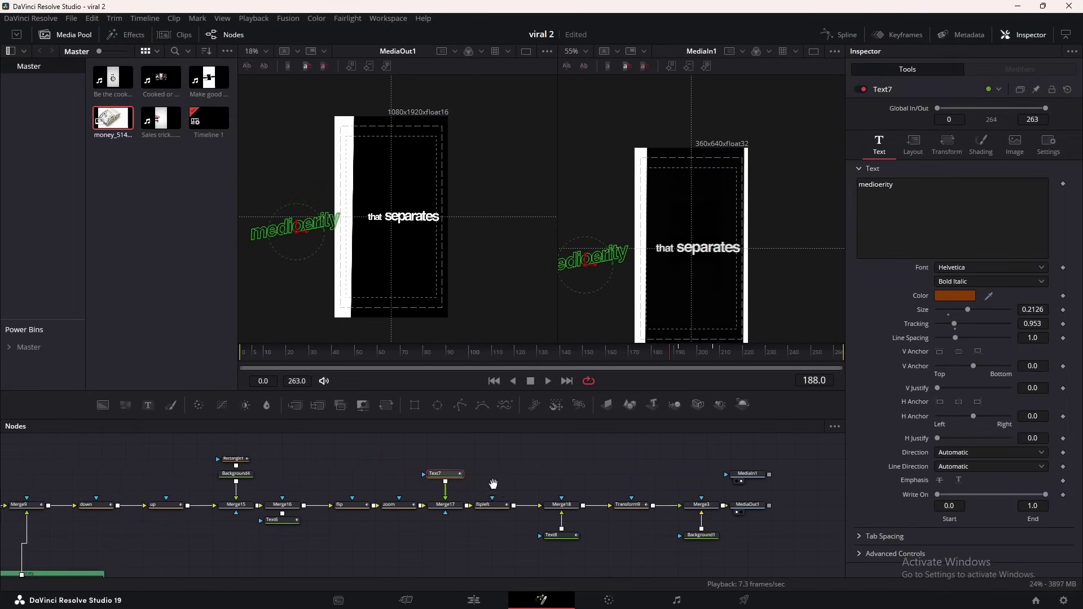
pyautogui.click(289, 519)
pyautogui.moveTo(331, 537); pyautogui.dragTo(381, 544)
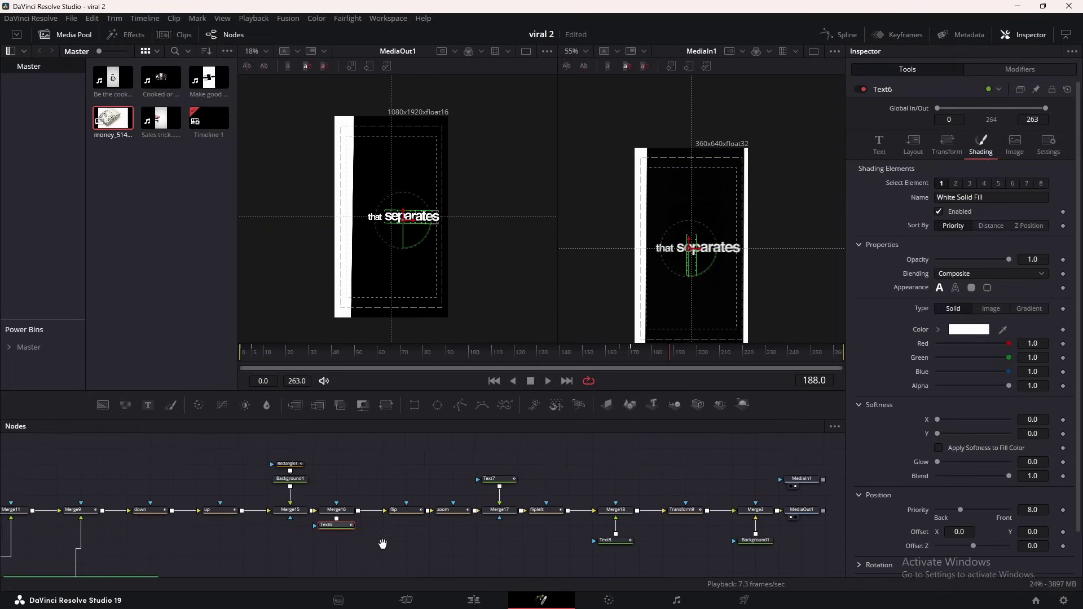
pyautogui.click(347, 511)
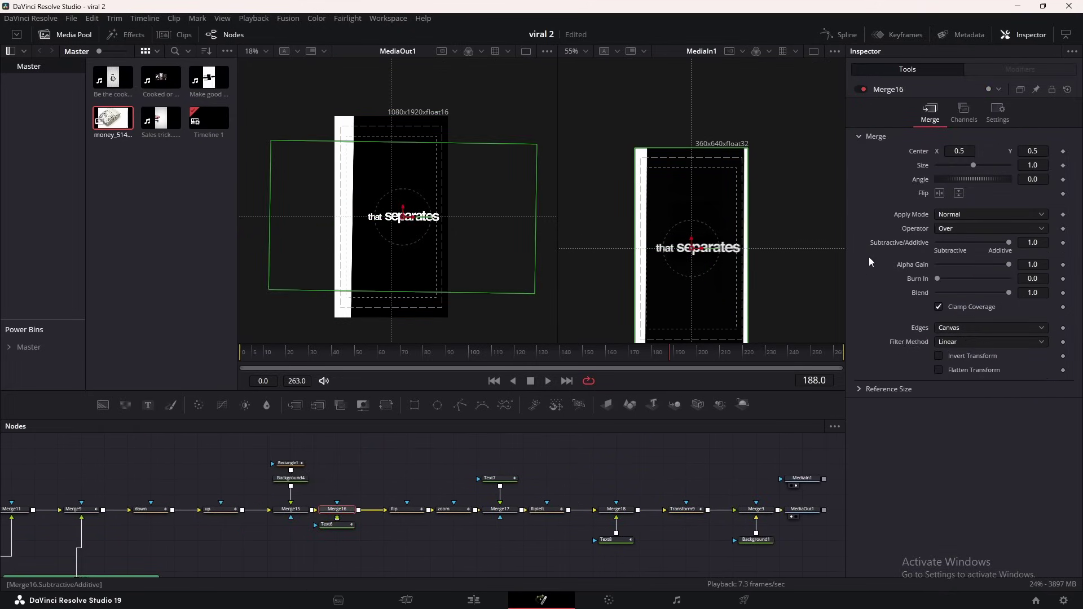
pyautogui.click(1062, 293)
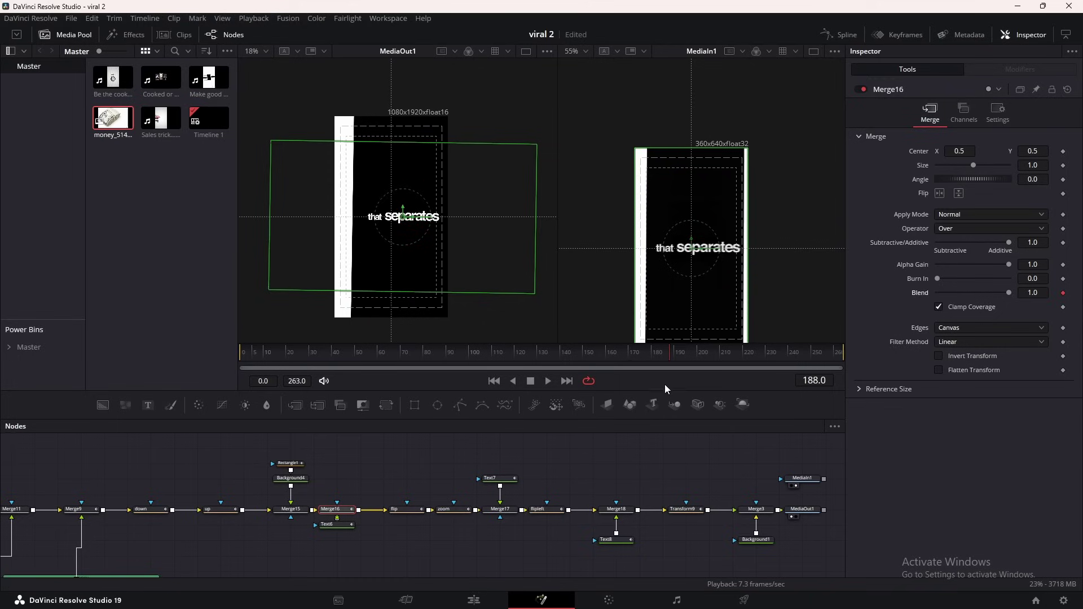
pyautogui.click(686, 355)
pyautogui.moveTo(686, 355); pyautogui.dragTo(691, 354)
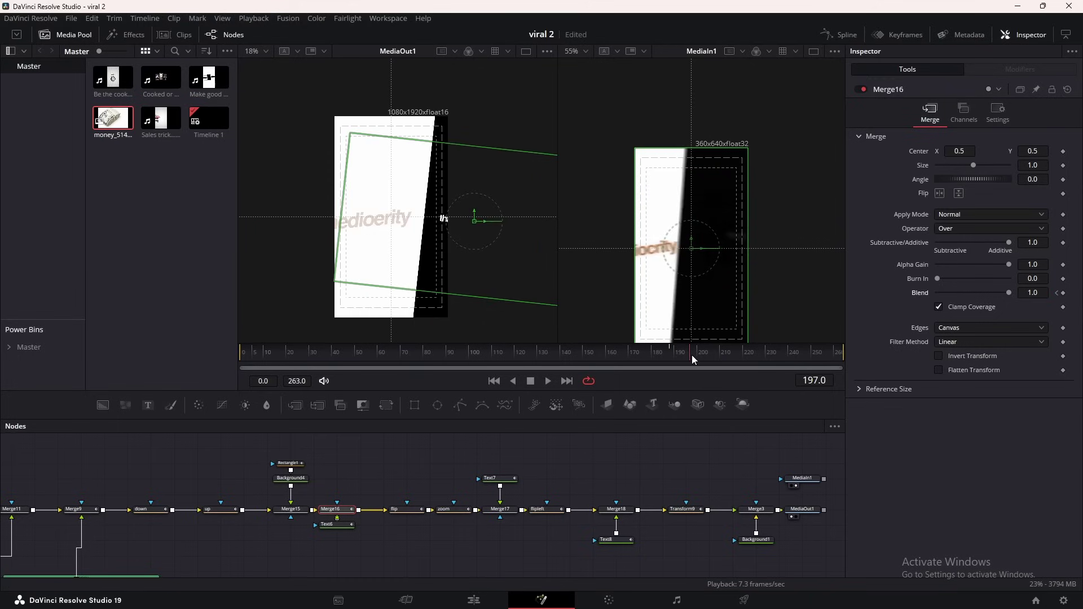
pyautogui.moveTo(1004, 294); pyautogui.dragTo(924, 295)
pyautogui.click(806, 352)
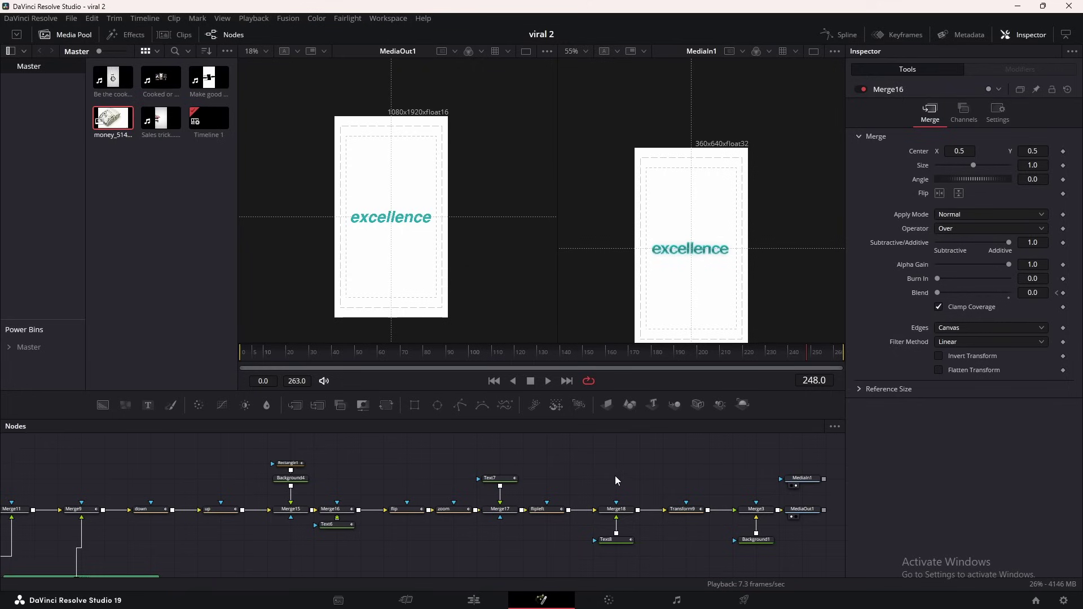
pyautogui.scroll(-2, 388, 442)
pyautogui.moveTo(501, 470); pyautogui.dragTo(237, 534)
pyautogui.scroll(2, 406, 499)
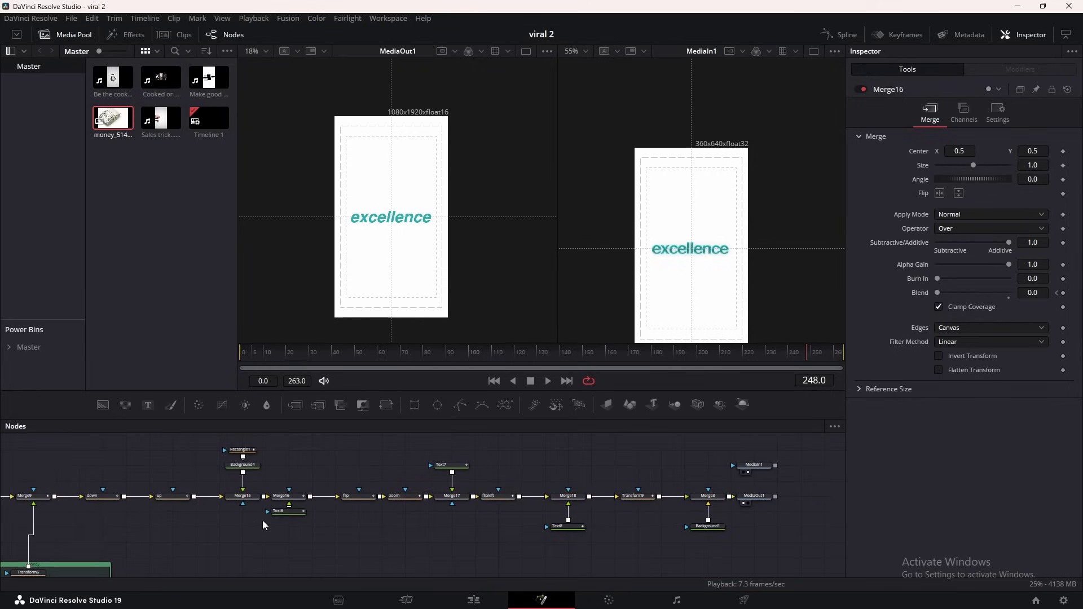
pyautogui.scroll(-3, 413, 519)
pyautogui.moveTo(421, 523); pyautogui.dragTo(502, 521)
# Return the composition to frame 0 and play the Fusion composition clip from its start in the Edit page timeline.
pyautogui.click(238, 354)
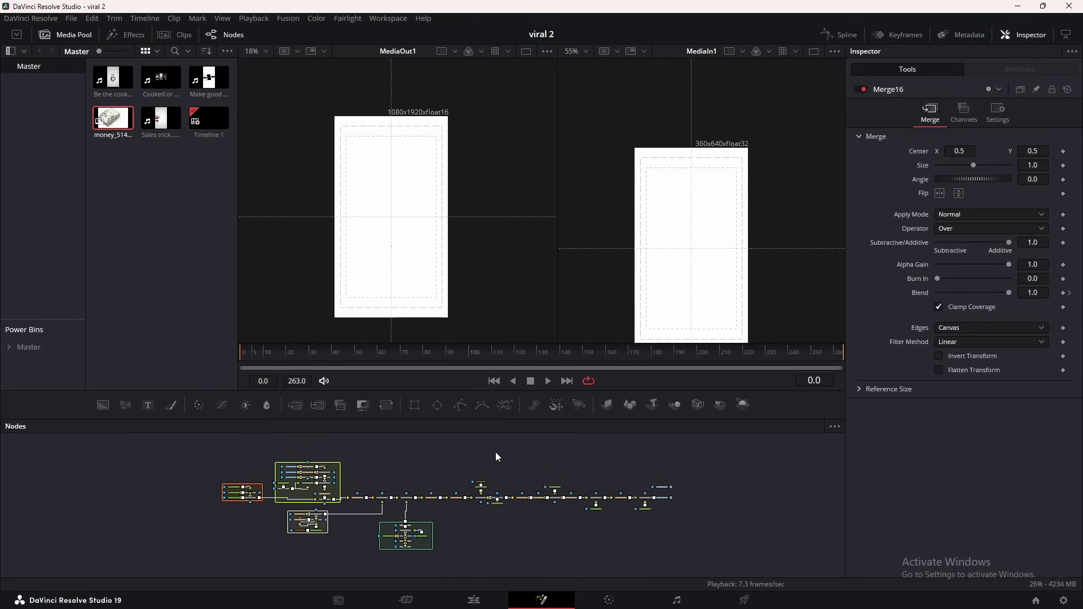
pyautogui.hotkey('shift', '4')
pyautogui.click(307, 384)
pyautogui.press('space')
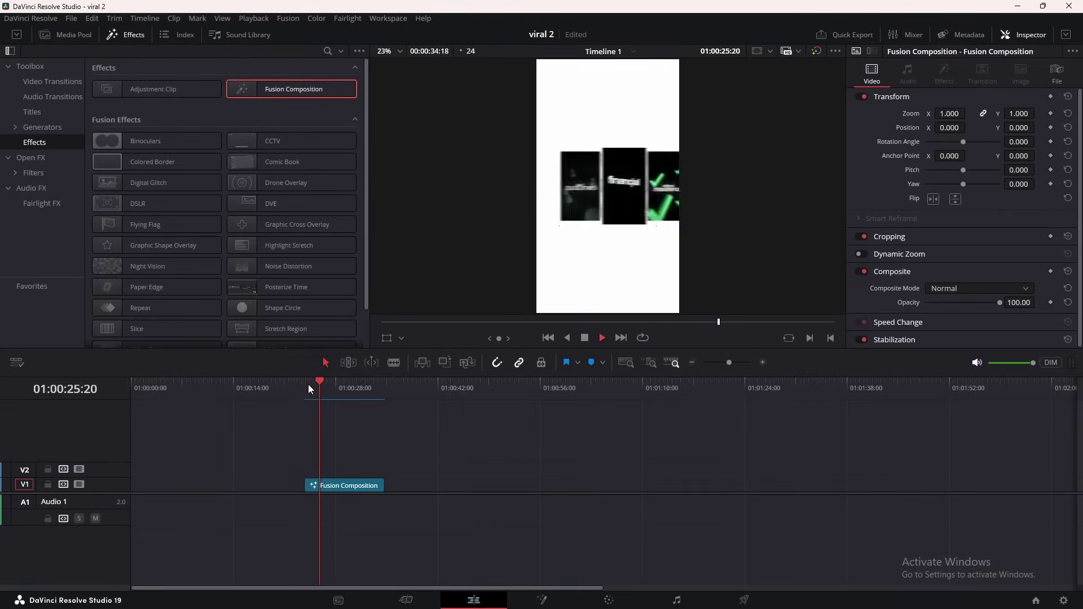